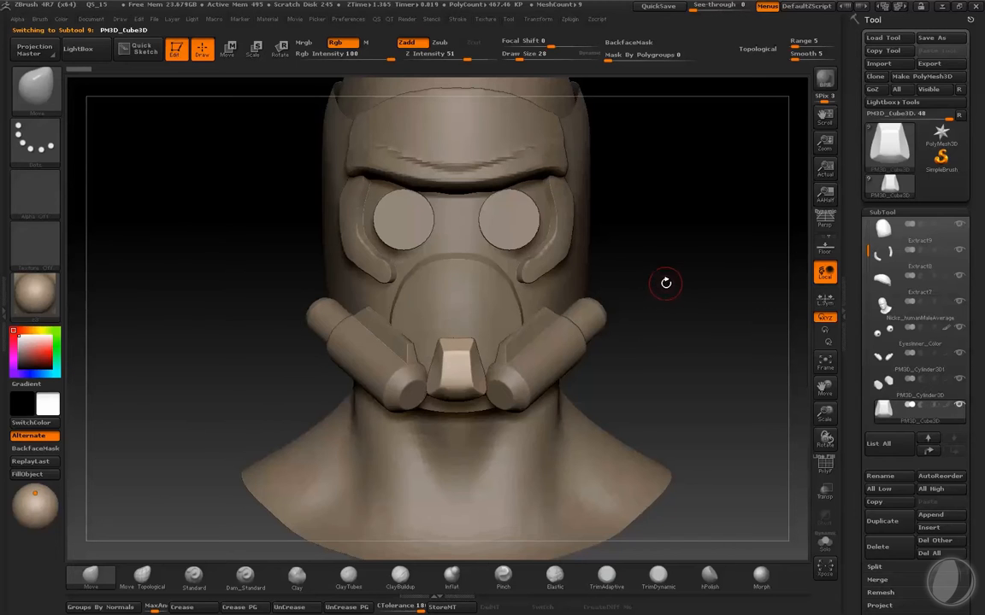
Step: Stretch the central mouthpiece block vertically with an upright Move transpose line, isolating the piece while scaling it
{"action": "left_click_drag", "start_coordinate": [673, 287], "coordinate": [657, 292]}
{"action": "key", "text": "w"}
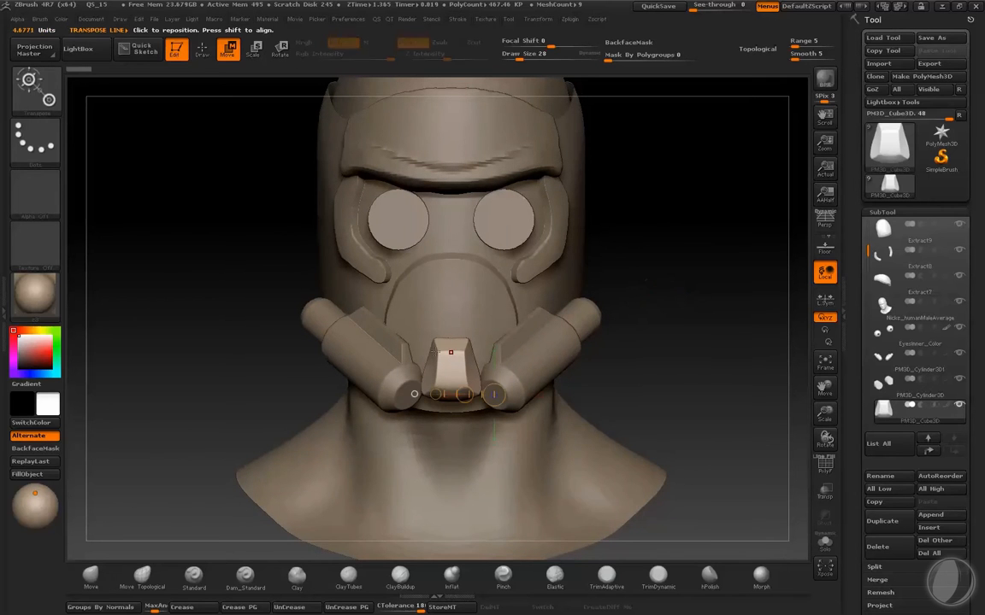
{"action": "left_click_drag", "start_coordinate": [451, 351], "coordinate": [451, 229], "text": "shift"}
{"action": "key", "text": "alt+s"}
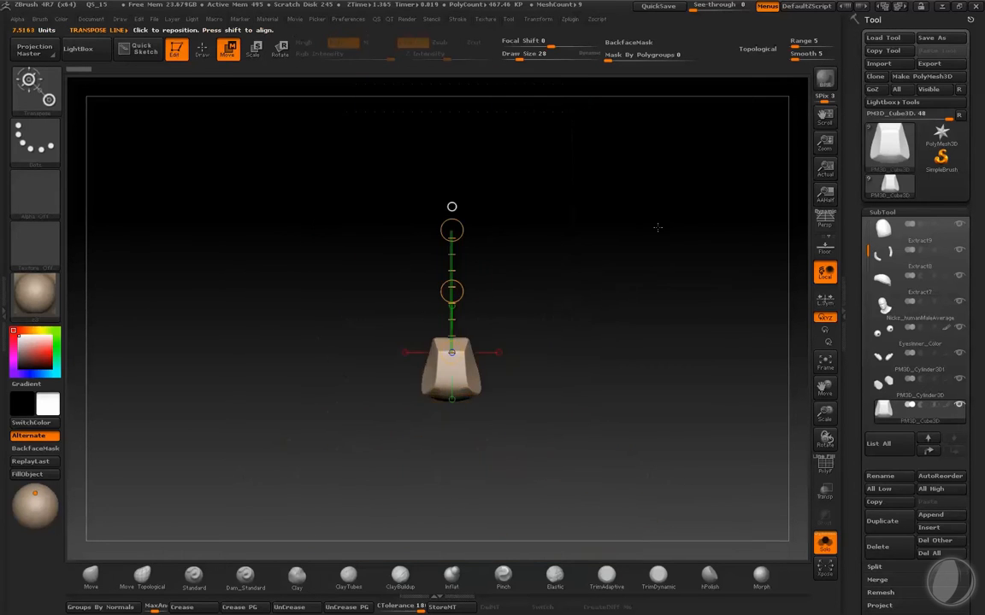
{"action": "left_click_drag", "start_coordinate": [658, 227], "coordinate": [541, 267], "text": "shift"}
{"action": "left_click_drag", "start_coordinate": [450, 230], "coordinate": [460, 187]}
{"action": "key", "text": "alt+s"}
{"action": "left_click_drag", "start_coordinate": [609, 227], "coordinate": [561, 235], "text": "shift"}
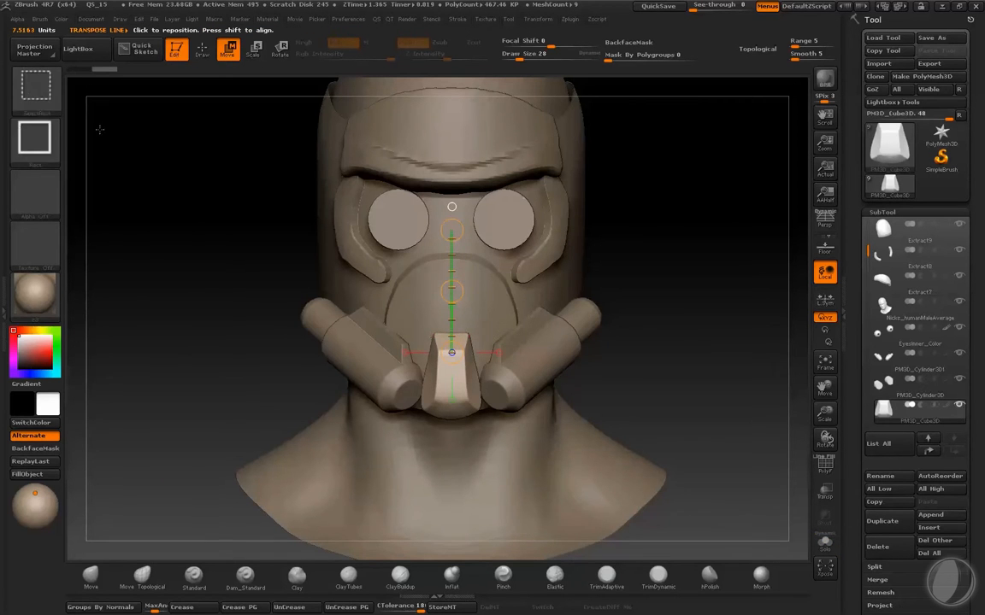
Step: Clip the mouthpiece block's lower corners diagonally with the ClipCurve brush so its underside tapers toward a point
{"action": "left_click", "coordinate": [48, 90], "text": "ctrl+shift"}
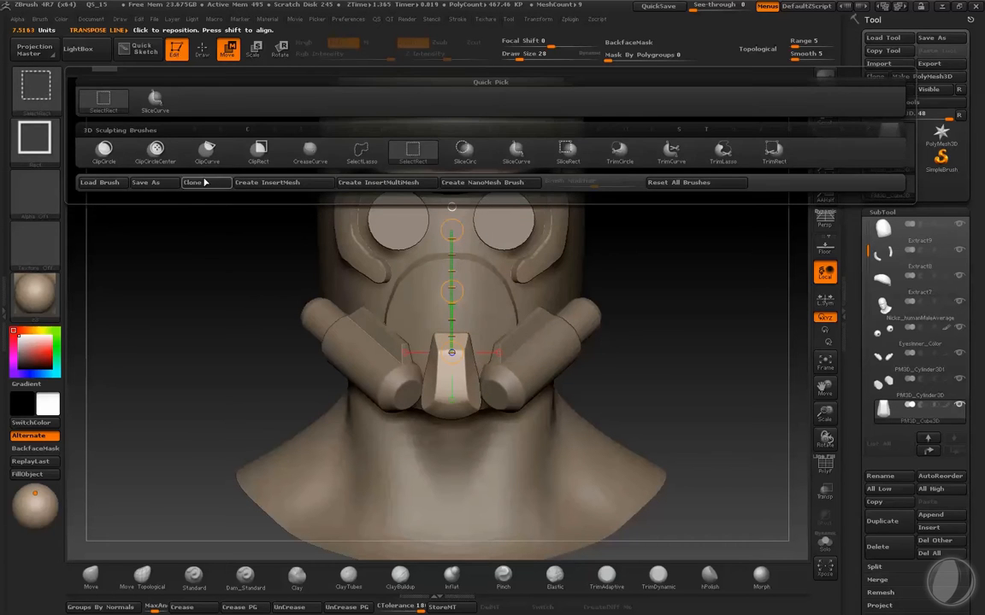
{"action": "mouse_move", "coordinate": [447, 434]}
{"action": "left_mouse_down"}
{"action": "mouse_move", "coordinate": [315, 263]}
{"action": "mouse_move", "coordinate": [295, 281]}
{"action": "left_mouse_up"}
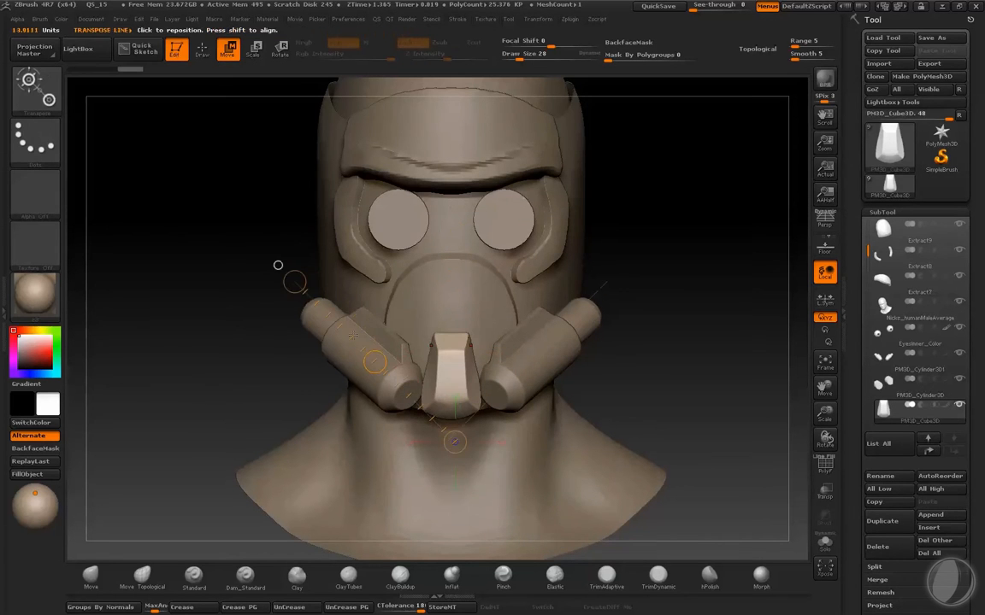
{"action": "key", "text": "q"}
{"action": "mouse_move", "coordinate": [442, 432]}
{"action": "left_mouse_down", "text": "ctrl+shift"}
{"action": "mouse_move", "coordinate": [378, 312]}
{"action": "mouse_move", "coordinate": [384, 307]}
{"action": "mouse_move", "coordinate": [355, 313]}
{"action": "mouse_move", "coordinate": [342, 275]}
{"action": "left_mouse_up", "text": "ctrl+shift"}
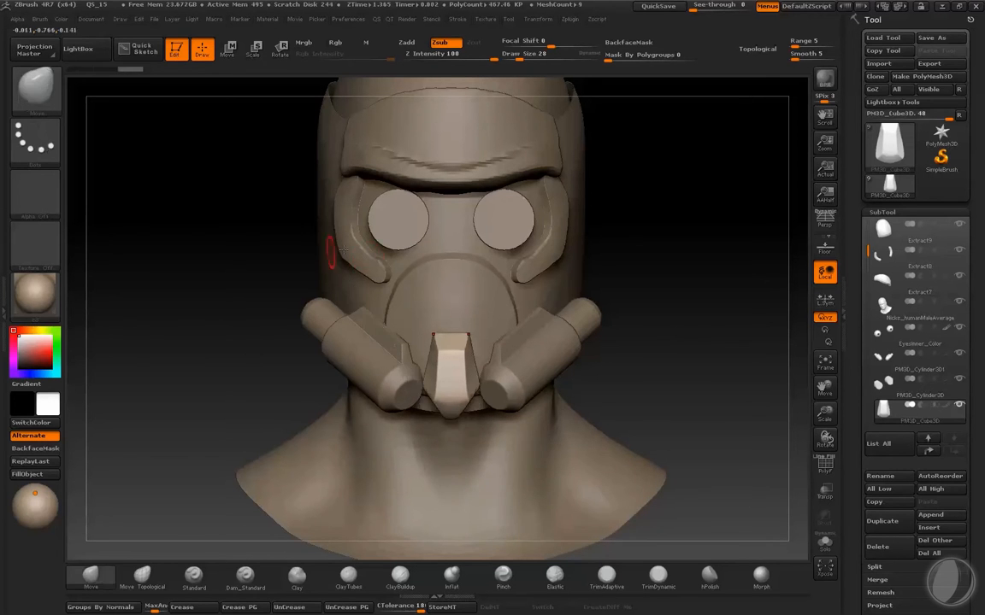
Step: Isolate the mouthpiece block and sharpen its lower edges with the Pinch brush at draw size 47
{"action": "mouse_move", "coordinate": [590, 306]}
{"action": "left_mouse_down"}
{"action": "mouse_move", "coordinate": [716, 345]}
{"action": "mouse_move", "coordinate": [699, 342]}
{"action": "mouse_move", "coordinate": [678, 270]}
{"action": "mouse_move", "coordinate": [710, 327]}
{"action": "mouse_move", "coordinate": [705, 530]}
{"action": "mouse_move", "coordinate": [604, 438]}
{"action": "left_mouse_up"}
{"action": "key", "text": "alt+s"}
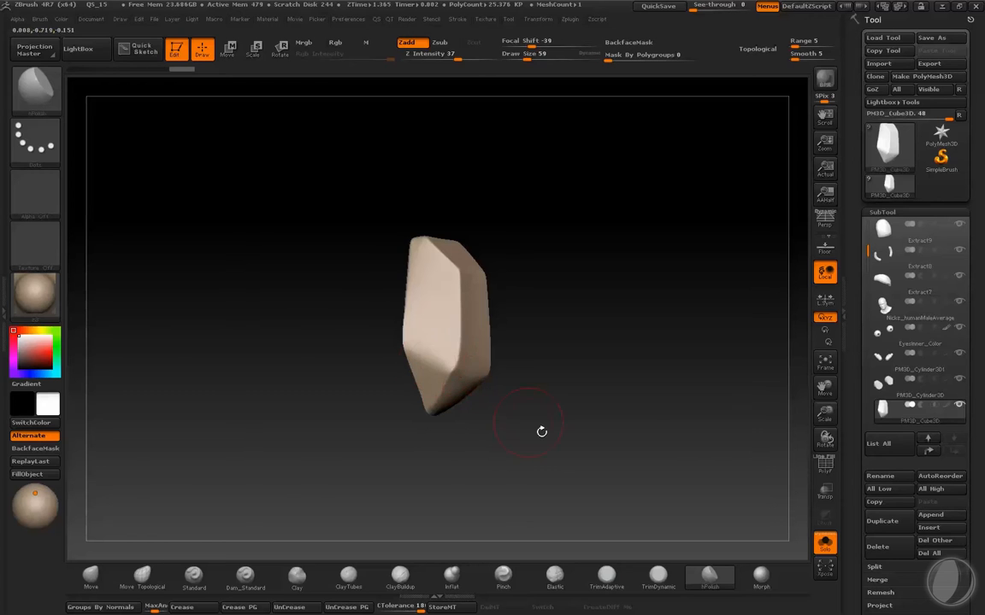
{"action": "left_click_drag", "start_coordinate": [542, 431], "coordinate": [546, 500], "text": "alt"}
{"action": "left_click", "coordinate": [506, 577]}
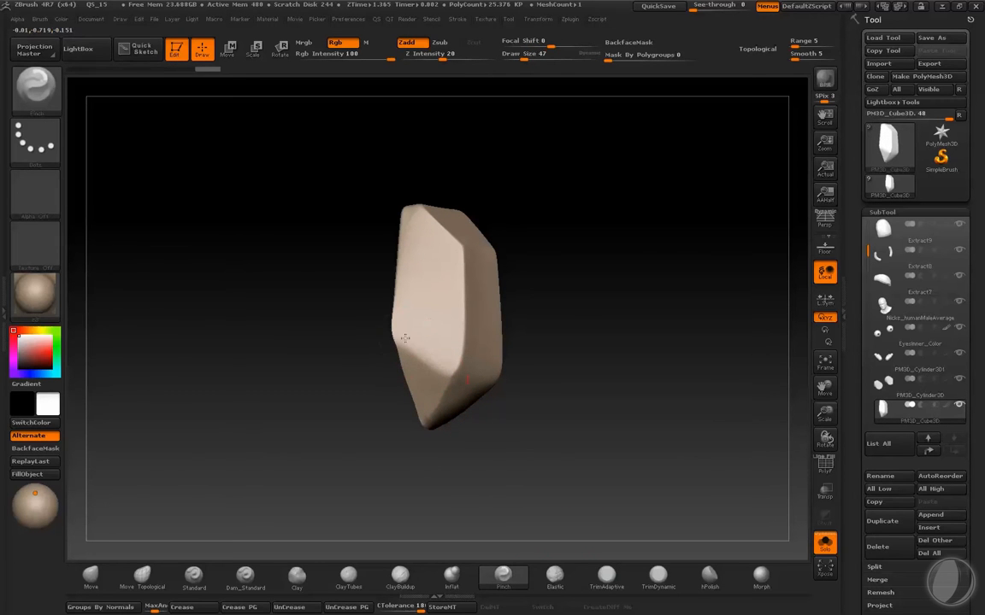
{"action": "left_click_drag", "start_coordinate": [406, 438], "coordinate": [655, 327]}
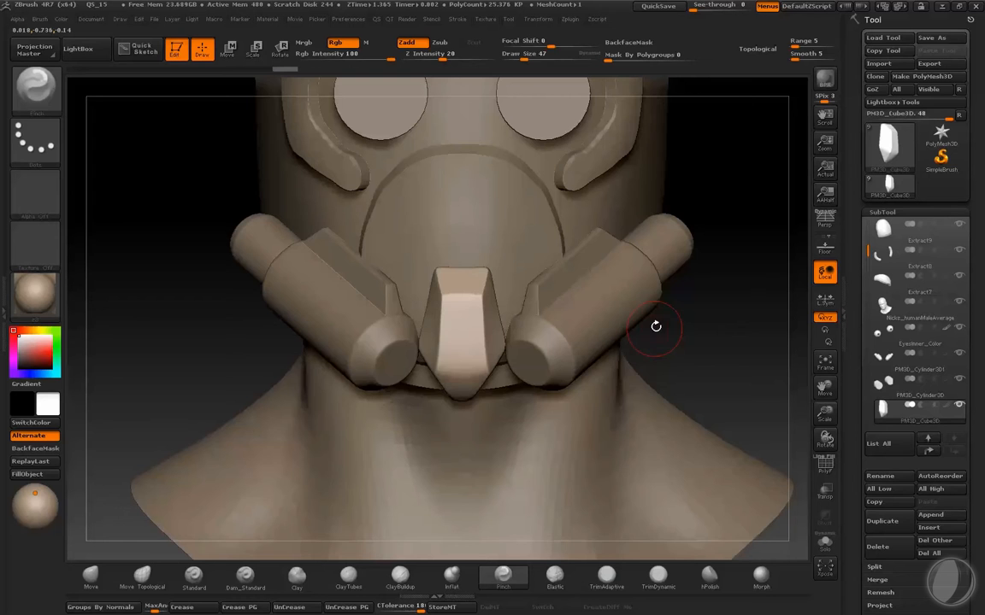
{"action": "left_click_drag", "start_coordinate": [734, 316], "coordinate": [513, 366]}
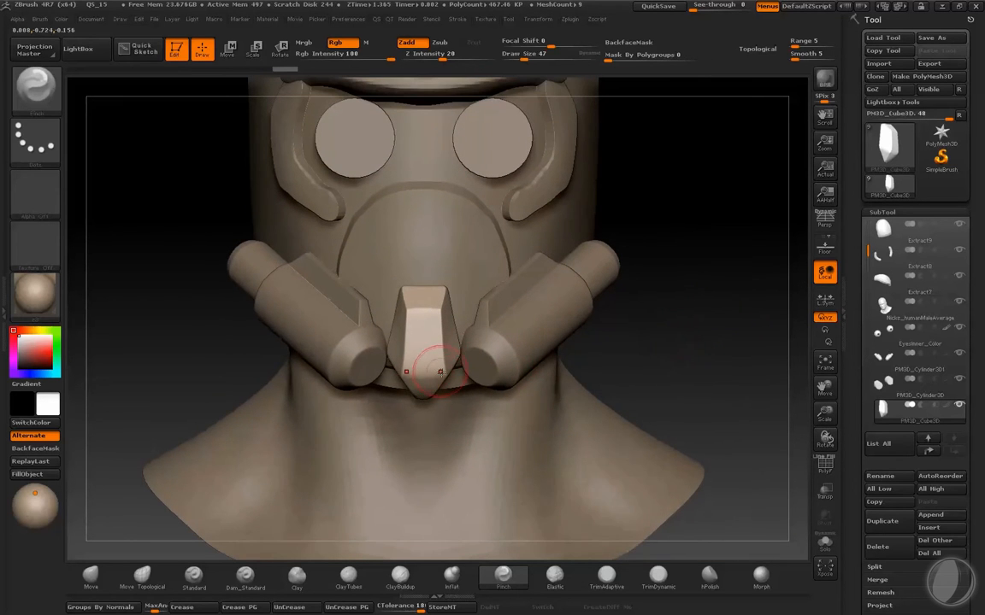
Step: Push the mouthpiece block's lower sides outward with the Move brush at draw size 155
{"action": "left_click", "coordinate": [90, 576]}
{"action": "key", "text": "s"}
{"action": "mouse_move", "coordinate": [344, 300]}
{"action": "left_mouse_down"}
{"action": "mouse_move", "coordinate": [427, 296]}
{"action": "mouse_move", "coordinate": [422, 317]}
{"action": "mouse_move", "coordinate": [413, 314]}
{"action": "left_mouse_up"}
{"action": "key", "text": "s"}
{"action": "key", "text": "s"}
{"action": "left_click_drag", "start_coordinate": [606, 314], "coordinate": [752, 314]}
Step: Clip the isolated mouthpiece block's back face straight from the side with the ClipCurve brush
{"action": "key", "text": "alt+s"}
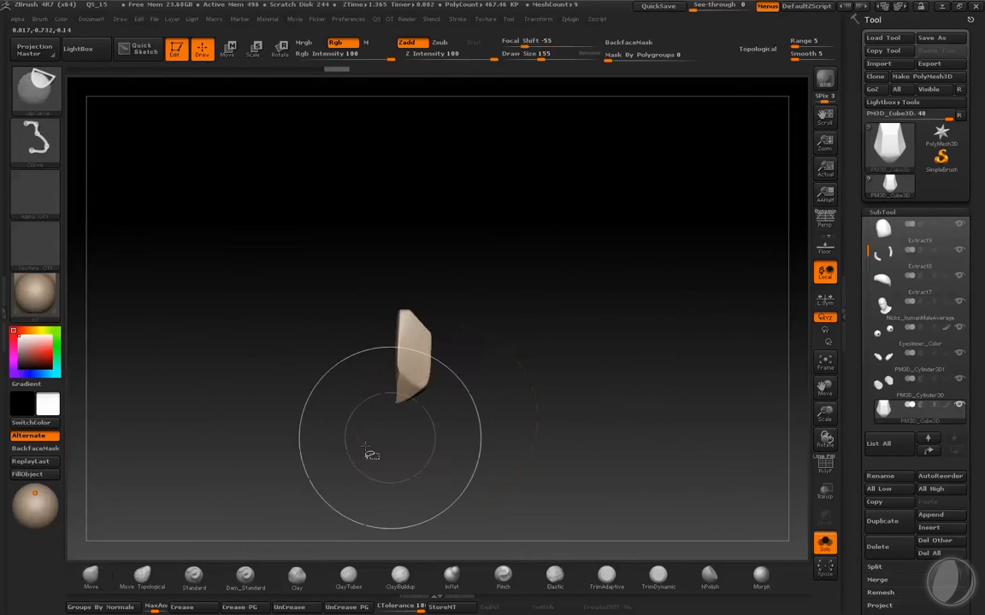
{"action": "mouse_move", "coordinate": [365, 442]}
{"action": "left_mouse_down", "text": "ctrl+shift"}
{"action": "mouse_move", "coordinate": [548, 330]}
{"action": "mouse_move", "coordinate": [408, 448]}
{"action": "mouse_move", "coordinate": [420, 396]}
{"action": "mouse_move", "coordinate": [357, 428]}
{"action": "left_mouse_up", "text": "ctrl+shift"}
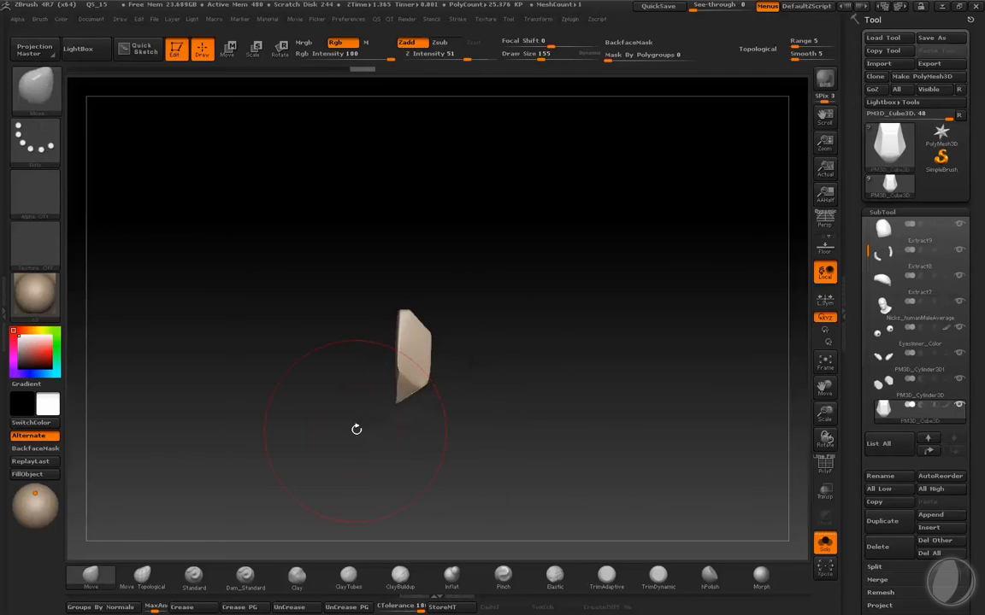
{"action": "left_click_drag", "start_coordinate": [718, 365], "coordinate": [617, 359]}
{"action": "key", "text": "alt+s"}
{"action": "key", "text": "alt+s"}
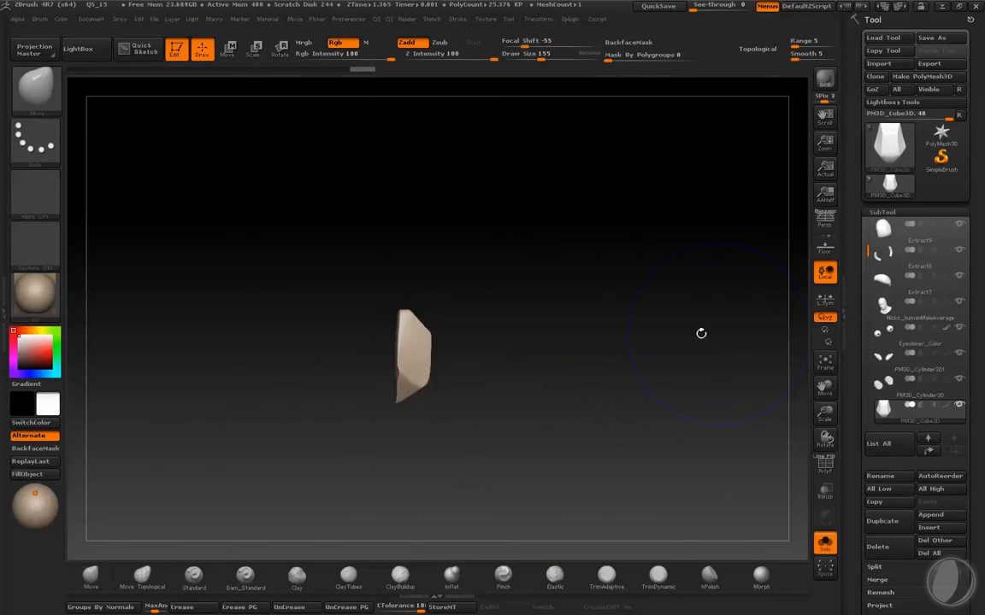
Step: Isolate the mouthpiece block and make a nearly horizontal ClipCurve cut along its upper edge from below
{"action": "mouse_move", "coordinate": [699, 332]}
{"action": "left_mouse_down"}
{"action": "mouse_move", "coordinate": [519, 459]}
{"action": "mouse_move", "coordinate": [499, 409]}
{"action": "mouse_move", "coordinate": [473, 383]}
{"action": "mouse_move", "coordinate": [462, 151]}
{"action": "mouse_move", "coordinate": [469, 440]}
{"action": "mouse_move", "coordinate": [453, 501]}
{"action": "mouse_move", "coordinate": [428, 518]}
{"action": "mouse_move", "coordinate": [442, 525]}
{"action": "mouse_move", "coordinate": [445, 464]}
{"action": "mouse_move", "coordinate": [433, 450]}
{"action": "left_mouse_up"}
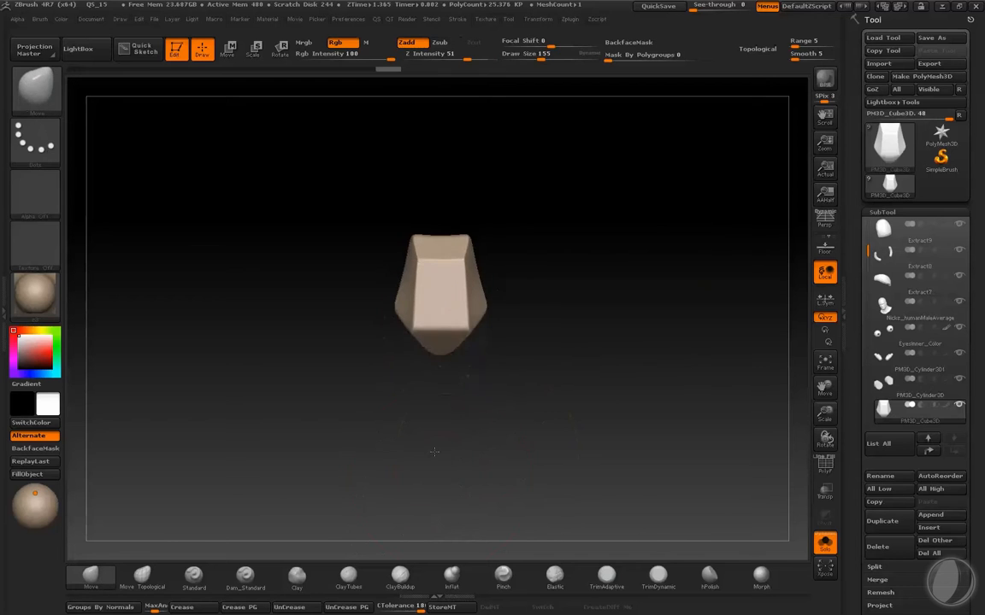
{"action": "key", "text": "alt+s"}
{"action": "left_click_drag", "start_coordinate": [704, 317], "coordinate": [677, 393], "text": "alt"}
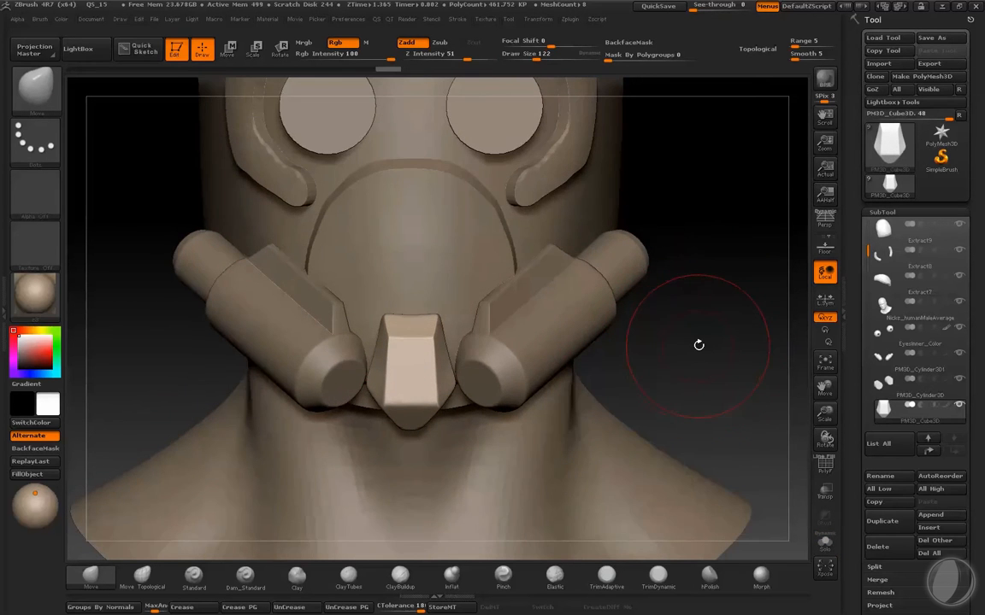
{"action": "key", "text": "alt+s"}
{"action": "left_click_drag", "start_coordinate": [703, 346], "coordinate": [672, 298]}
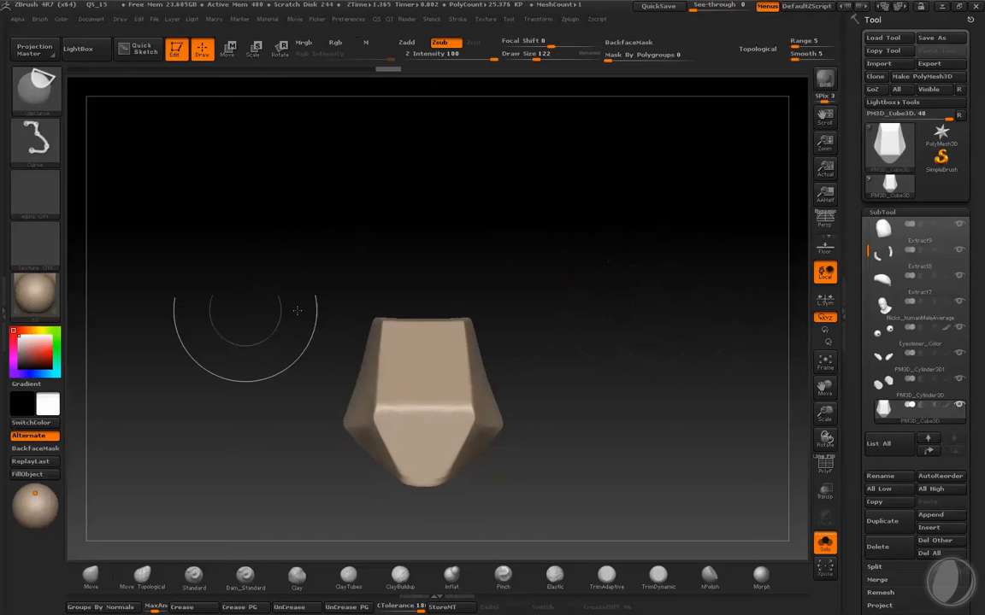
{"action": "mouse_move", "coordinate": [246, 321]}
{"action": "left_mouse_down", "text": "ctrl+shift"}
{"action": "mouse_move", "coordinate": [638, 337]}
{"action": "mouse_move", "coordinate": [648, 259]}
{"action": "mouse_move", "coordinate": [651, 351]}
{"action": "mouse_move", "coordinate": [656, 344]}
{"action": "left_mouse_up", "text": "ctrl+shift"}
{"action": "key", "text": "f"}
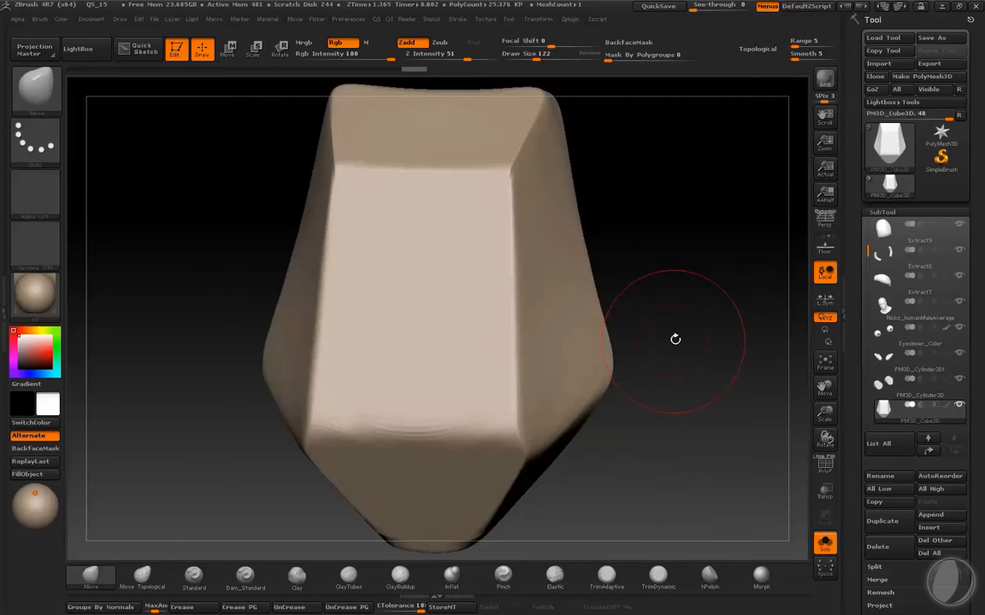
Step: Show the whole helmet again and examine its proportions from the front, three-quarter and side angles
{"action": "key", "text": "alt+s"}
{"action": "key", "text": "f"}
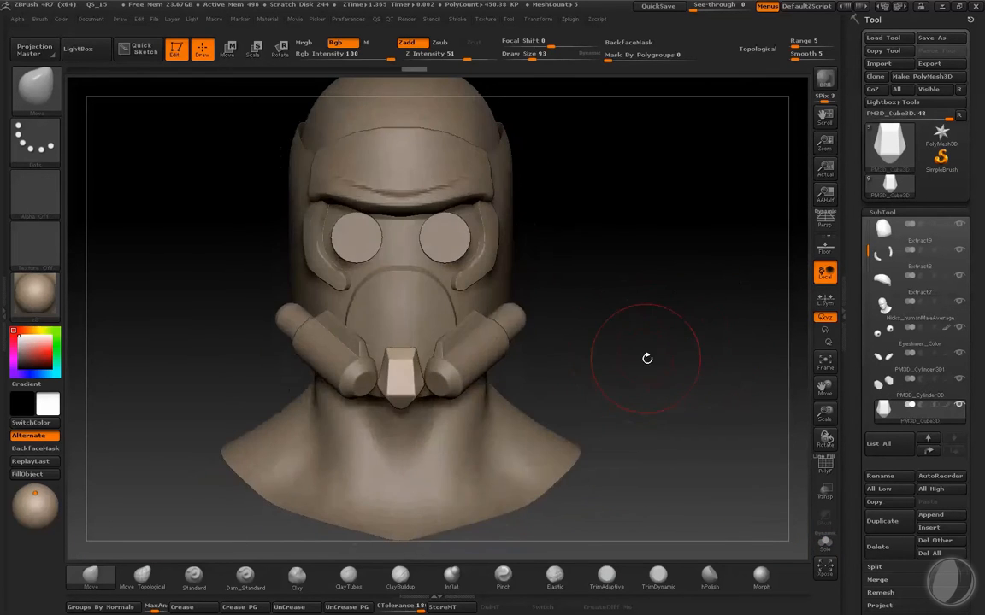
{"action": "left_click_drag", "start_coordinate": [648, 356], "coordinate": [670, 356]}
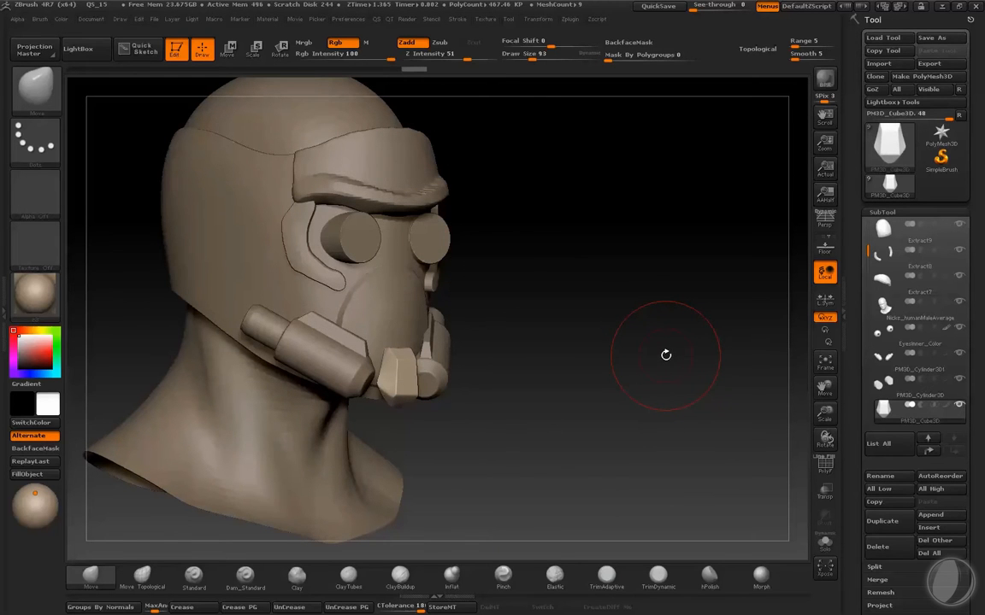
{"action": "left_click_drag", "start_coordinate": [666, 354], "coordinate": [663, 346]}
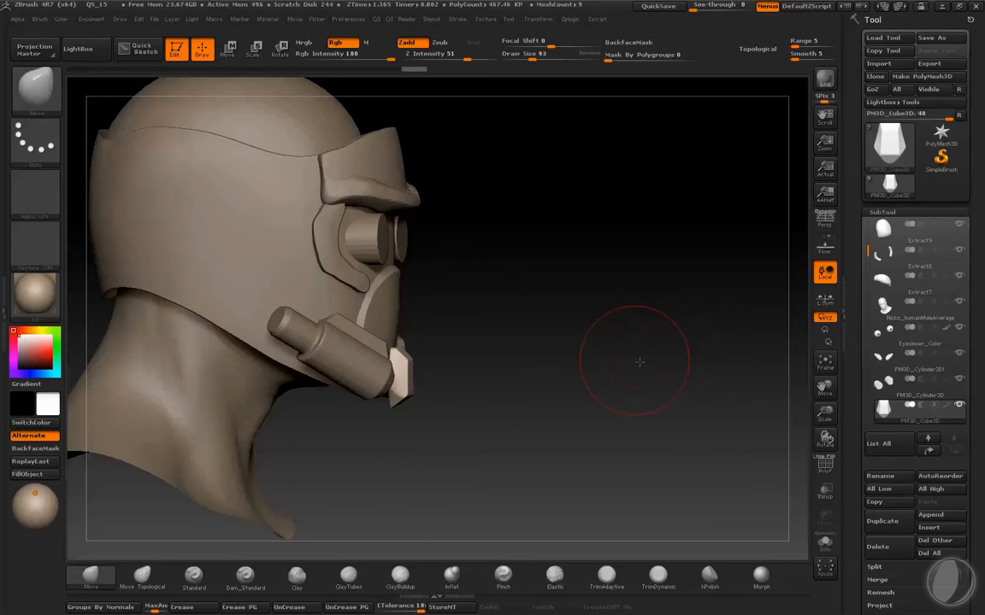
{"action": "left_click_drag", "start_coordinate": [640, 361], "coordinate": [620, 360]}
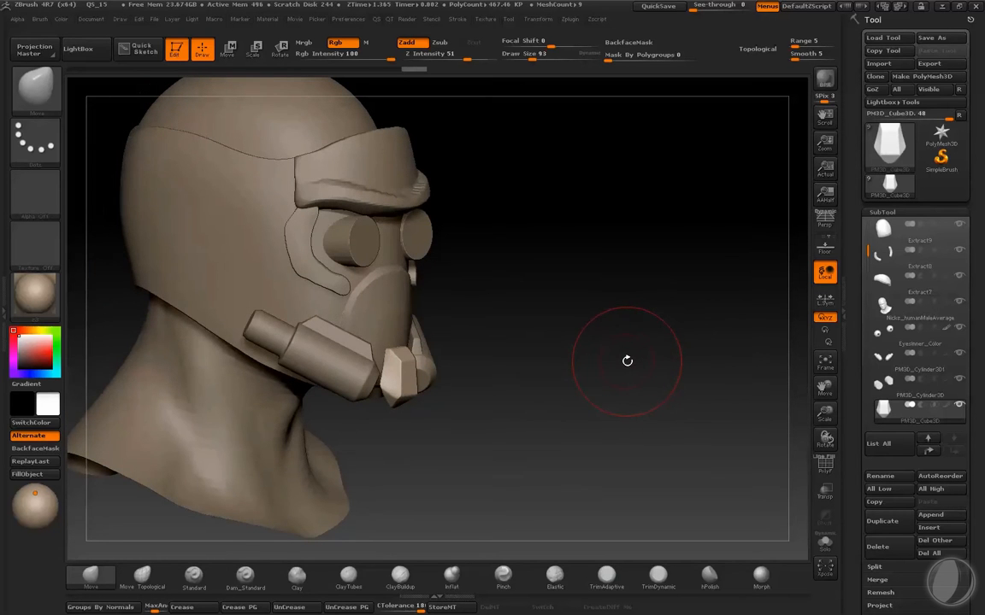
{"action": "mouse_move", "coordinate": [613, 360]}
{"action": "left_mouse_down"}
{"action": "mouse_move", "coordinate": [616, 376]}
{"action": "mouse_move", "coordinate": [690, 404]}
{"action": "left_mouse_up"}
{"action": "key", "text": "s"}
{"action": "mouse_move", "coordinate": [690, 405]}
{"action": "left_mouse_down"}
{"action": "mouse_move", "coordinate": [657, 413]}
{"action": "mouse_move", "coordinate": [673, 415]}
{"action": "left_mouse_up"}
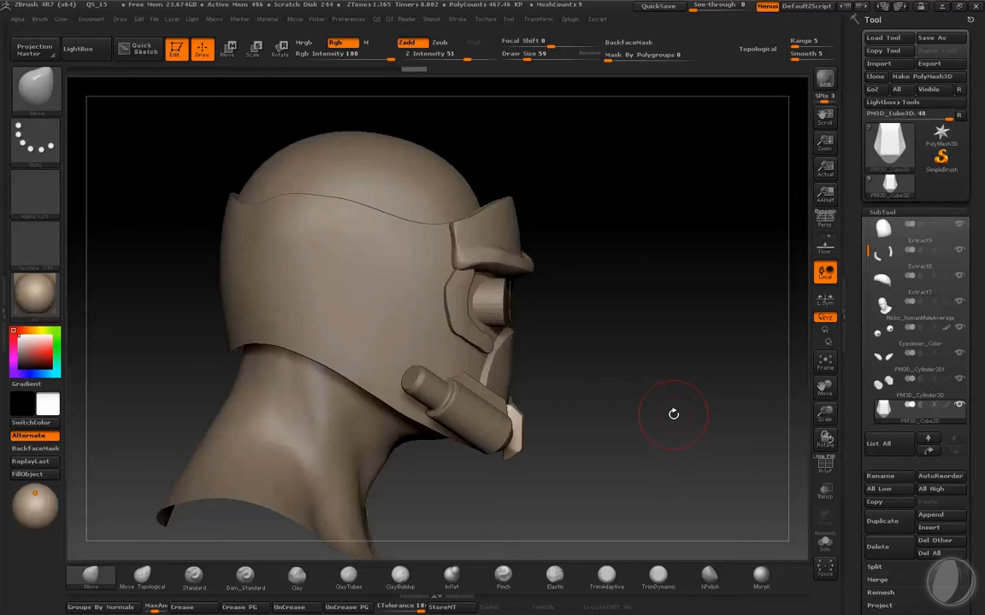
{"action": "left_click_drag", "start_coordinate": [675, 415], "coordinate": [691, 426]}
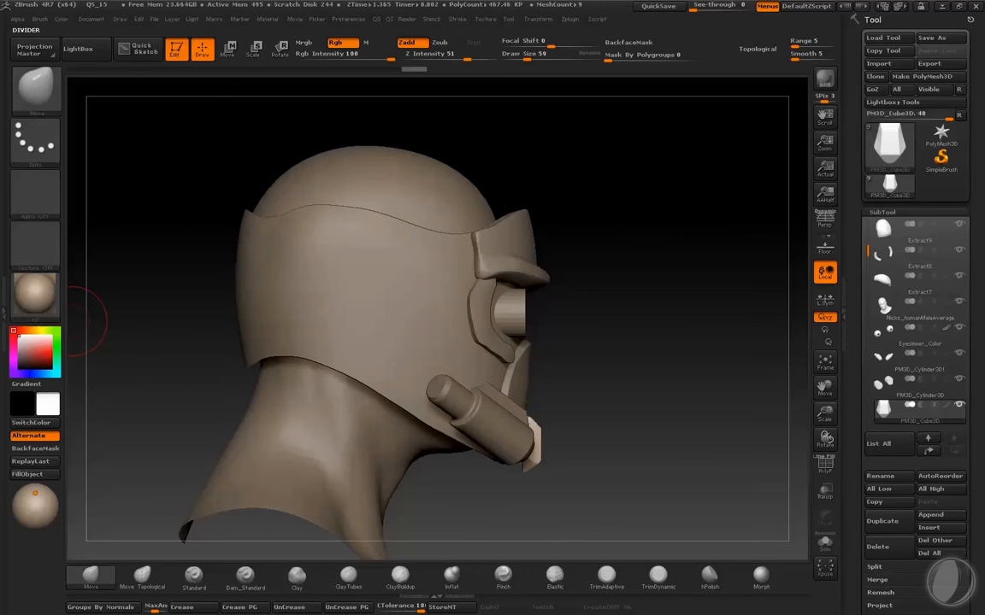
Step: Switch to the reference picture in Windows Photo Viewer and examine the helmet's side panels, cheek vents and breathing tubes up close
{"action": "left_click_drag", "start_coordinate": [0, 68], "coordinate": [574, 81]}
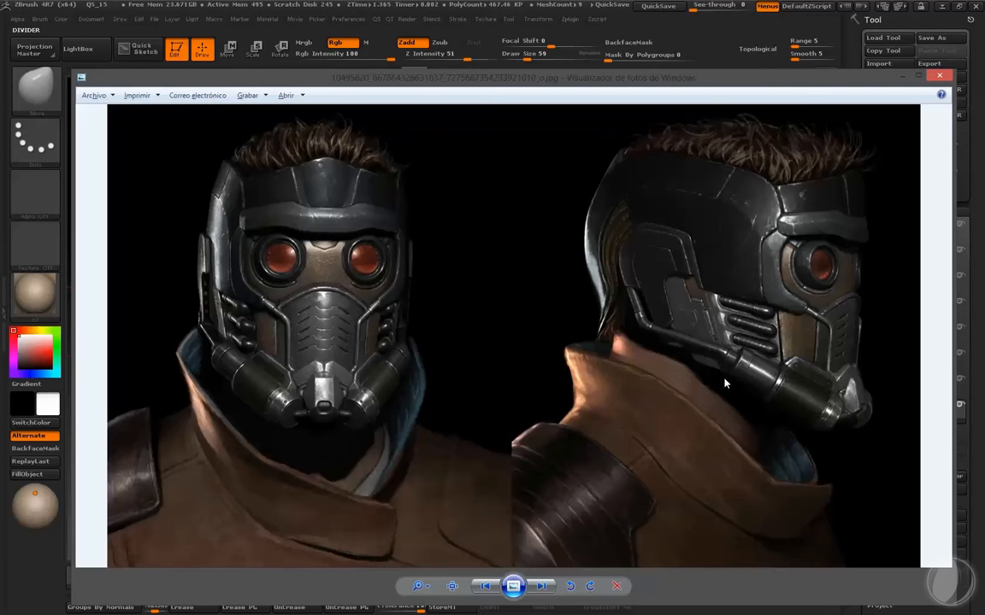
{"action": "scroll", "coordinate": [465, 366], "scroll_direction": "up", "scroll_amount": 2}
{"action": "left_click_drag", "start_coordinate": [465, 366], "coordinate": [234, 481]}
{"action": "left_click_drag", "start_coordinate": [733, 392], "coordinate": [739, 437]}
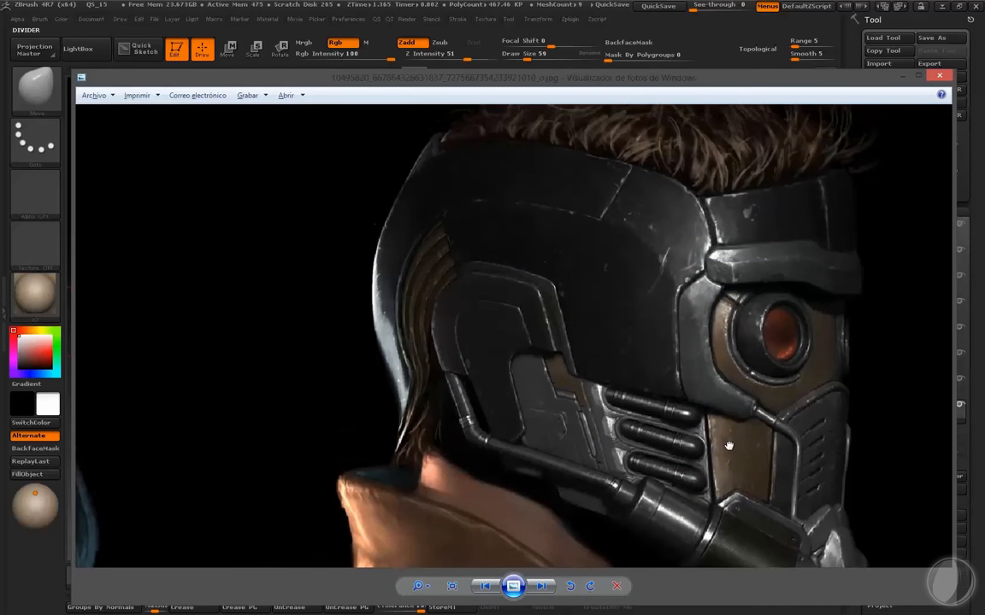
{"action": "left_click_drag", "start_coordinate": [627, 416], "coordinate": [332, 371]}
{"action": "left_click_drag", "start_coordinate": [712, 406], "coordinate": [571, 438]}
{"action": "scroll", "coordinate": [675, 410], "scroll_direction": "down", "scroll_amount": 1}
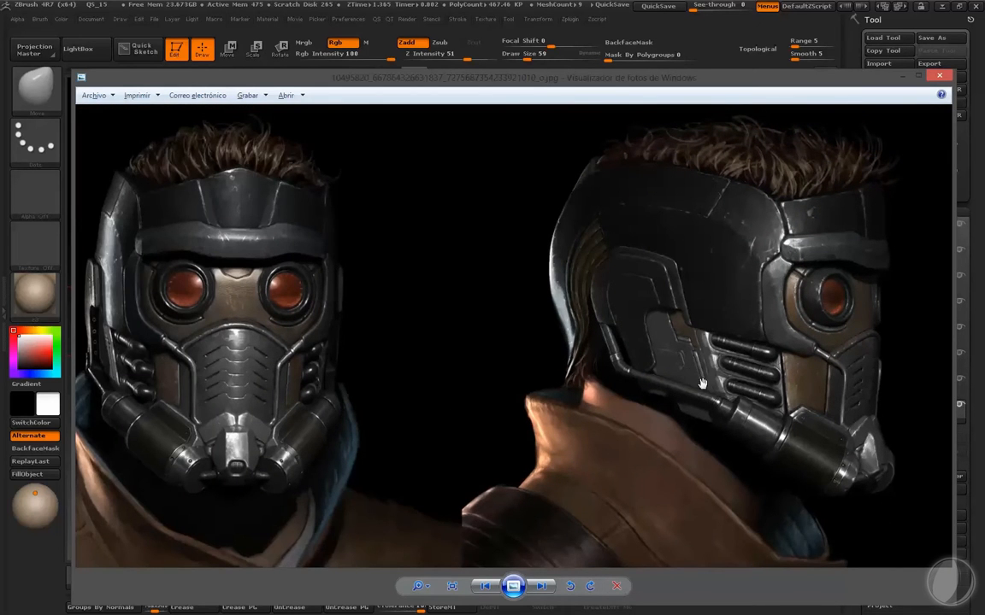
{"action": "scroll", "coordinate": [842, 438], "scroll_direction": "up", "scroll_amount": 1}
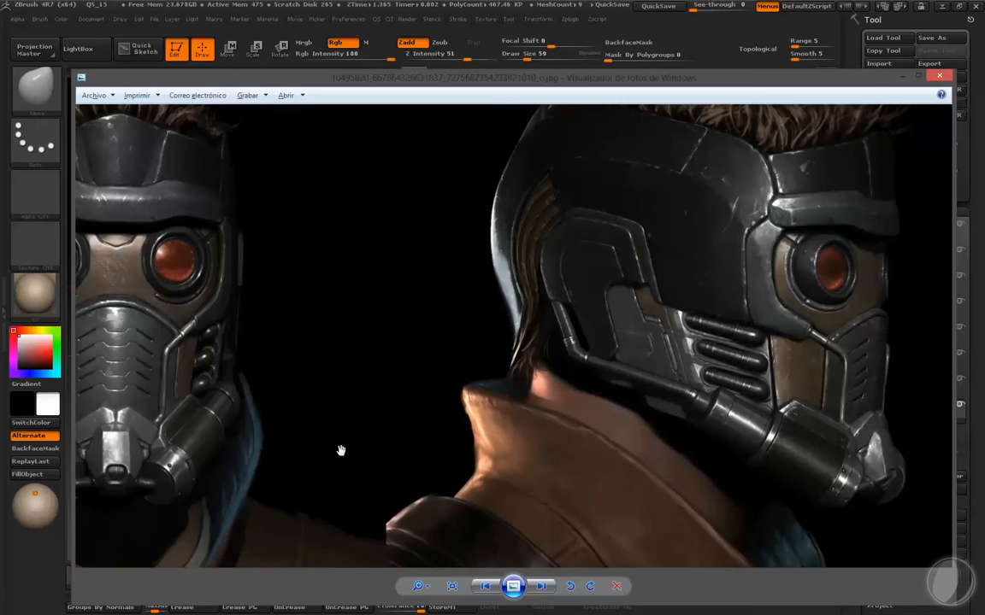
{"action": "left_click_drag", "start_coordinate": [340, 448], "coordinate": [407, 496]}
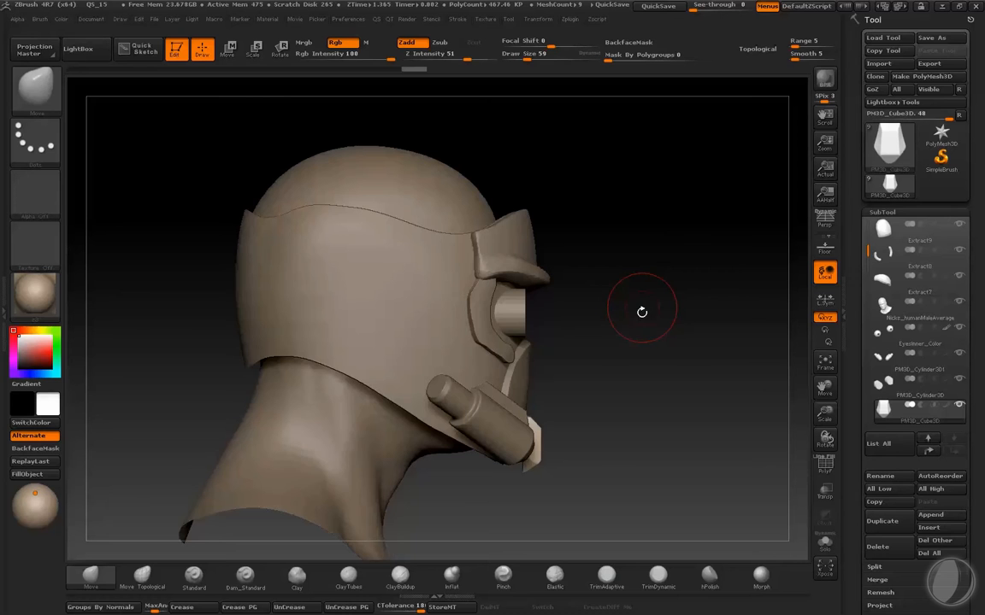
Step: Select the Star Lord Mask subtool and reduce the Move brush's draw size to 24
{"action": "mouse_move", "coordinate": [636, 340]}
{"action": "left_mouse_down"}
{"action": "mouse_move", "coordinate": [530, 342]}
{"action": "mouse_move", "coordinate": [627, 346]}
{"action": "mouse_move", "coordinate": [540, 359]}
{"action": "left_mouse_up"}
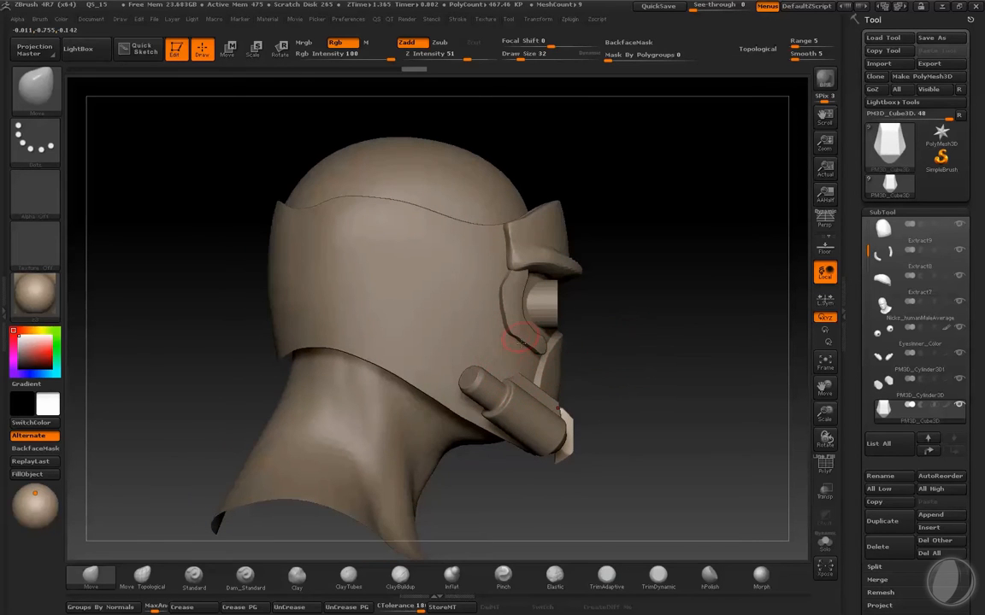
{"action": "left_click_drag", "start_coordinate": [532, 378], "coordinate": [670, 367]}
{"action": "left_click", "coordinate": [341, 289], "text": "alt"}
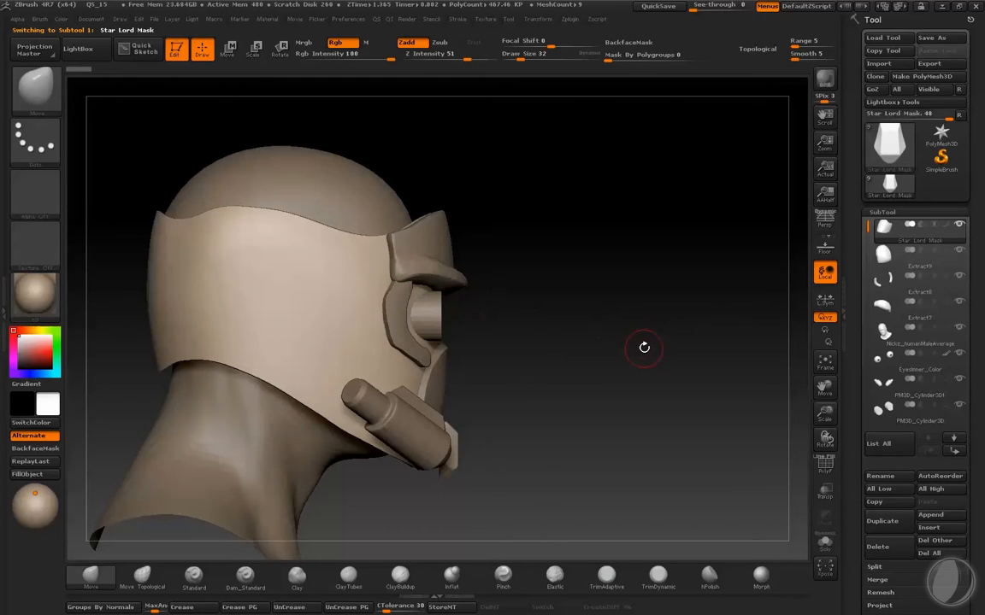
{"action": "key", "text": "bracketleft"}
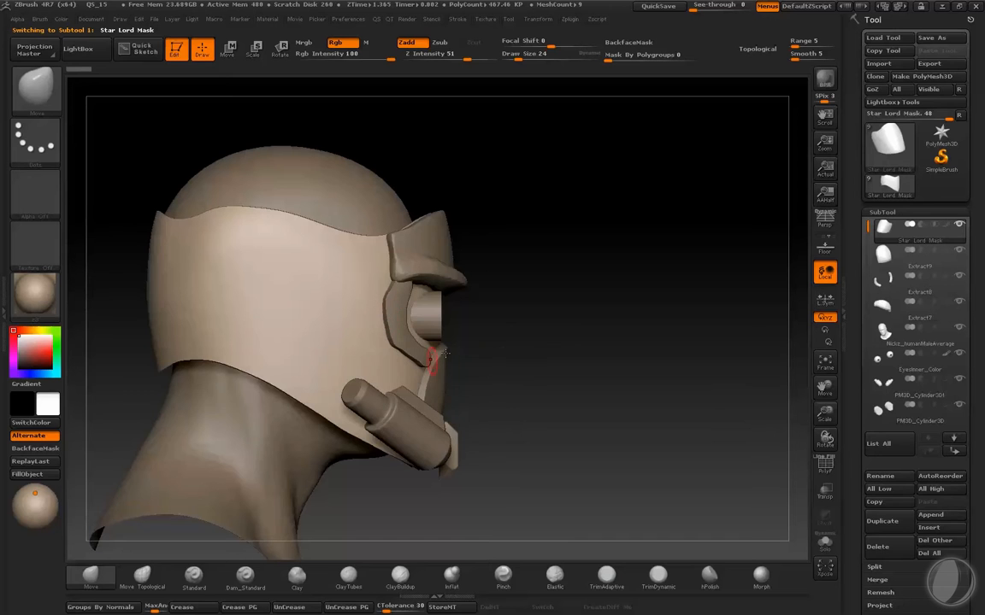
{"action": "left_click_drag", "start_coordinate": [551, 318], "coordinate": [426, 350]}
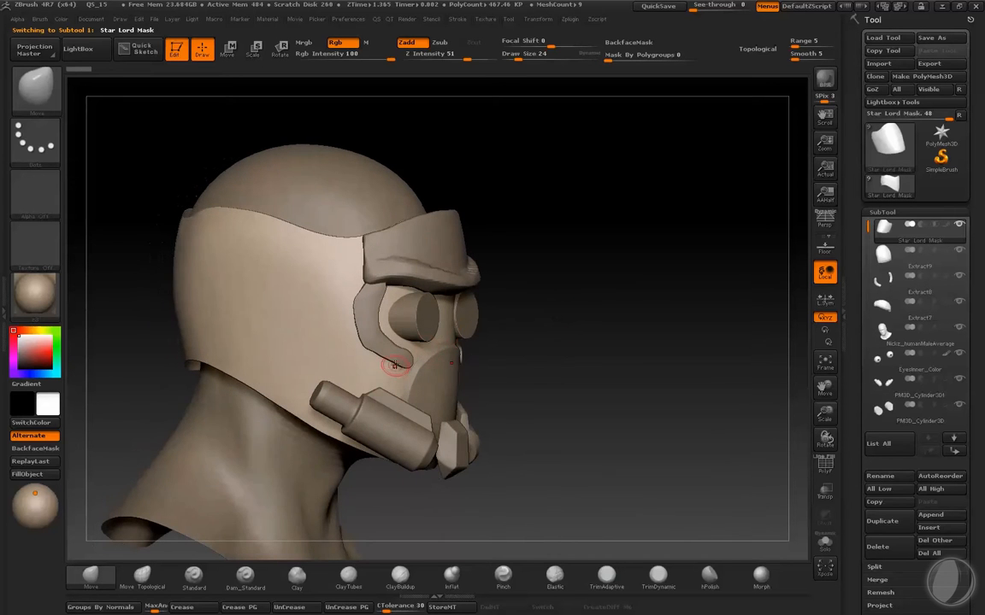
Step: Set the draw size to 10 and display the Star Lord Mask's polygon wireframe around the cheek between eye trim and breathing tube
{"action": "left_click_drag", "start_coordinate": [387, 409], "coordinate": [386, 373], "text": "ctrl"}
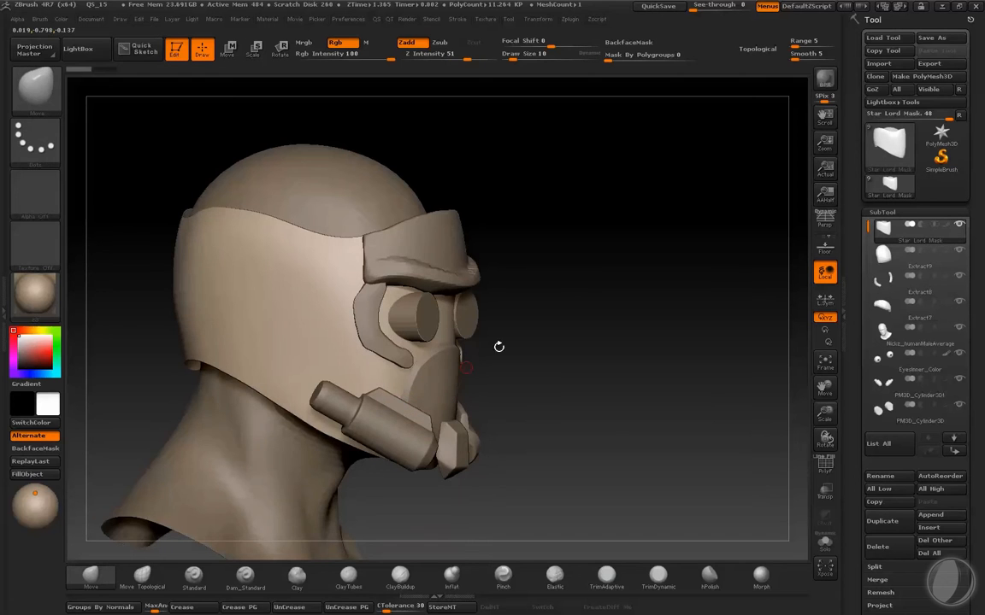
{"action": "left_click_drag", "start_coordinate": [576, 320], "coordinate": [582, 342], "text": "alt"}
{"action": "key", "text": "shift+f"}
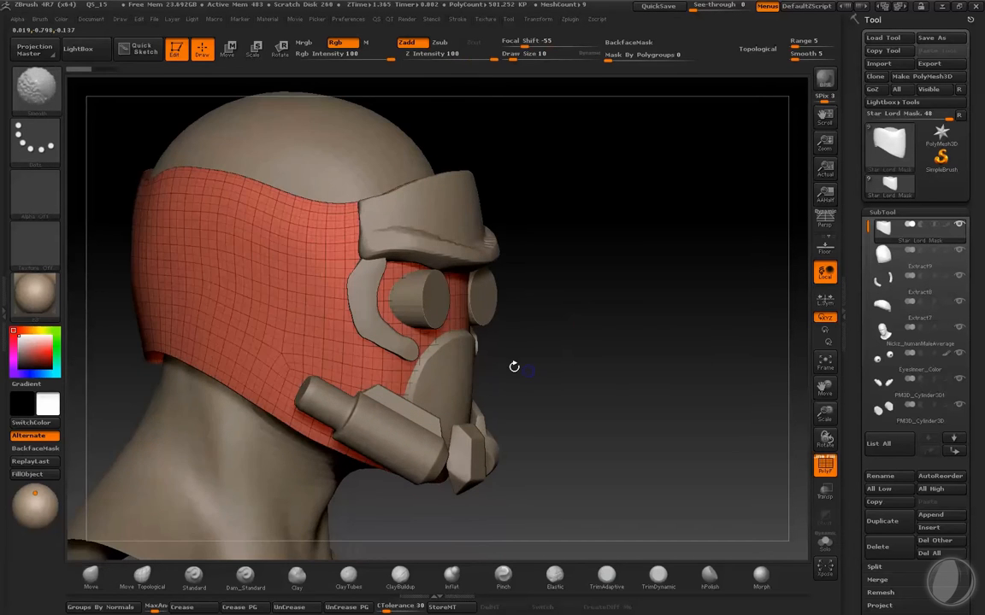
{"action": "mouse_move", "coordinate": [514, 366]}
{"action": "left_mouse_down", "text": "alt"}
{"action": "mouse_move", "coordinate": [538, 362]}
{"action": "mouse_move", "coordinate": [602, 411]}
{"action": "mouse_move", "coordinate": [607, 427]}
{"action": "left_mouse_up", "text": "alt"}
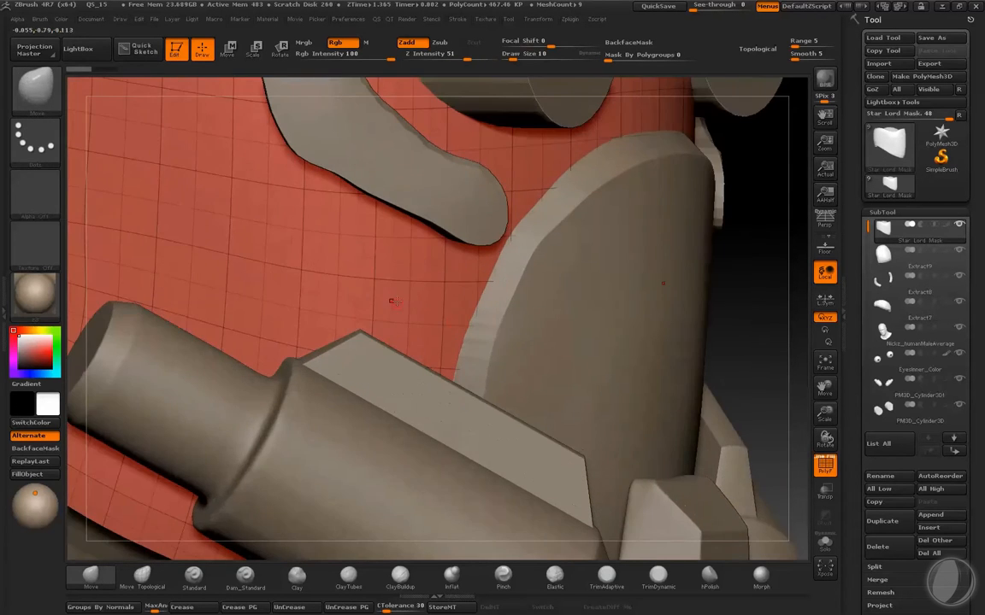
Step: Hide the wireframe, set the draw size to 22 and paint a mask strip from the breathing tube up behind the eye trim to the brow
{"action": "left_click_drag", "start_coordinate": [740, 432], "coordinate": [726, 359], "text": "alt"}
{"action": "right_click_drag", "start_coordinate": [746, 365], "coordinate": [647, 382], "text": "ctrl"}
{"action": "key", "text": "shift+f"}
{"action": "left_click_drag", "start_coordinate": [684, 385], "coordinate": [690, 388]}
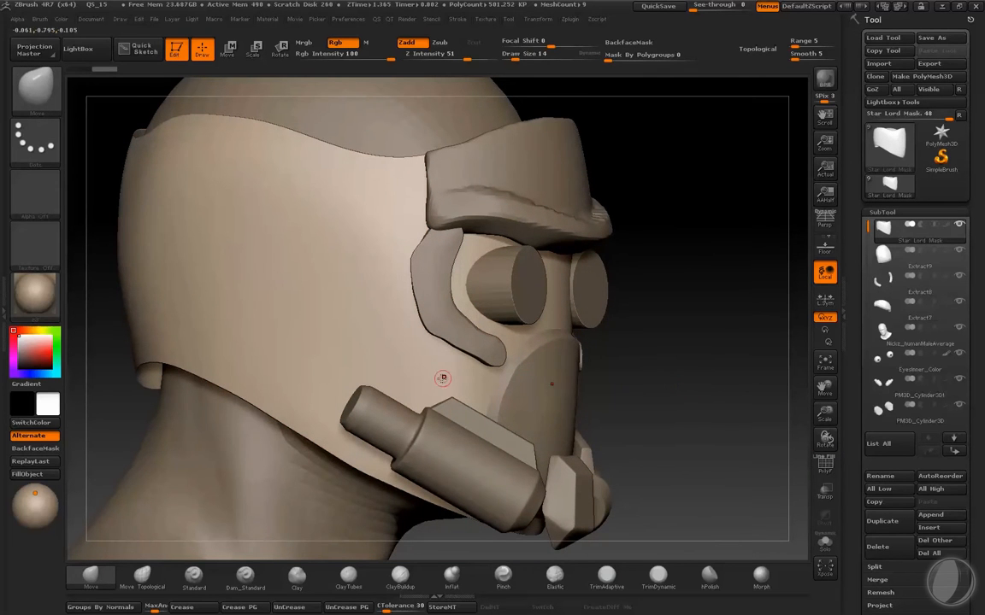
{"action": "key", "text": "s"}
{"action": "left_click_drag", "start_coordinate": [439, 379], "coordinate": [436, 340]}
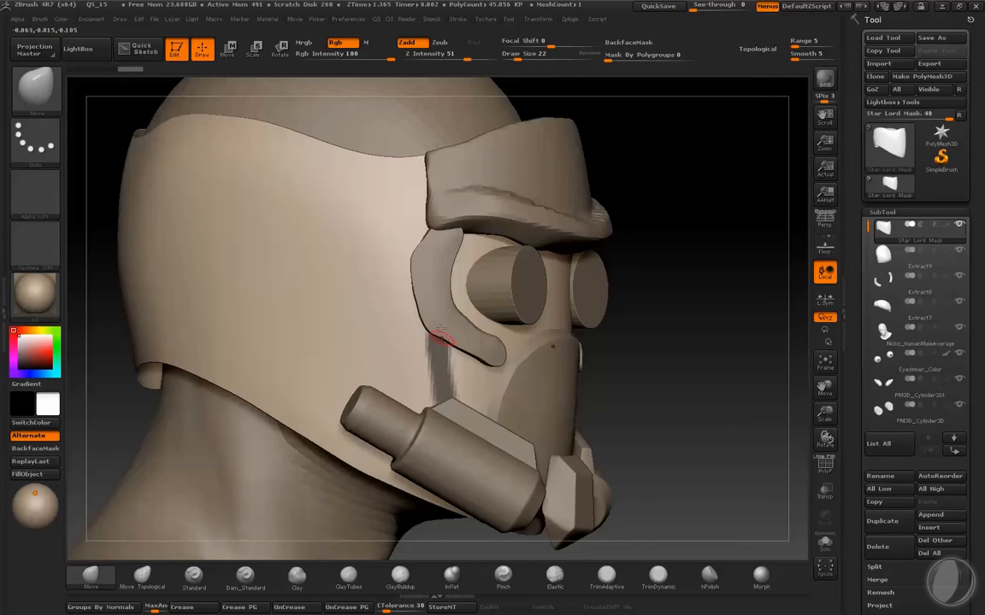
{"action": "key", "text": "ctrl"}
{"action": "mouse_move", "coordinate": [415, 325]}
{"action": "left_mouse_down", "text": "ctrl"}
{"action": "mouse_move", "coordinate": [403, 266]}
{"action": "mouse_move", "coordinate": [427, 230]}
{"action": "mouse_move", "coordinate": [421, 179]}
{"action": "left_mouse_up", "text": "ctrl"}
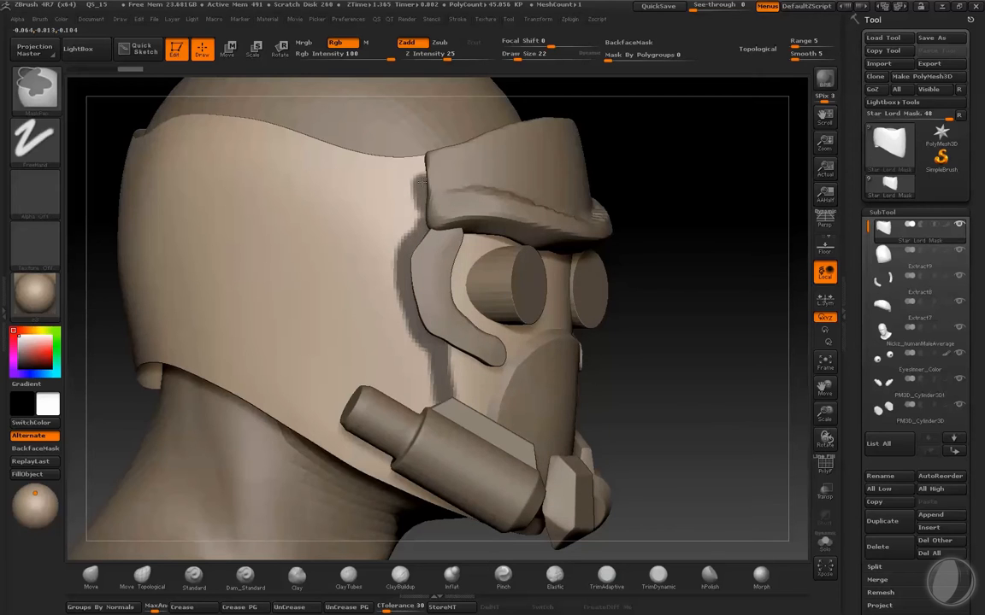
Step: Extend the masked strip to the Star Lord Mask's upper edge with the subtool isolated, and erase its portion between eye trim and breathing tube
{"action": "mouse_move", "coordinate": [657, 195]}
{"action": "left_mouse_down"}
{"action": "mouse_move", "coordinate": [692, 193]}
{"action": "mouse_move", "coordinate": [697, 237]}
{"action": "mouse_move", "coordinate": [565, 222]}
{"action": "left_mouse_up"}
{"action": "key", "text": "alt+shift+s"}
{"action": "key", "text": "ctrl"}
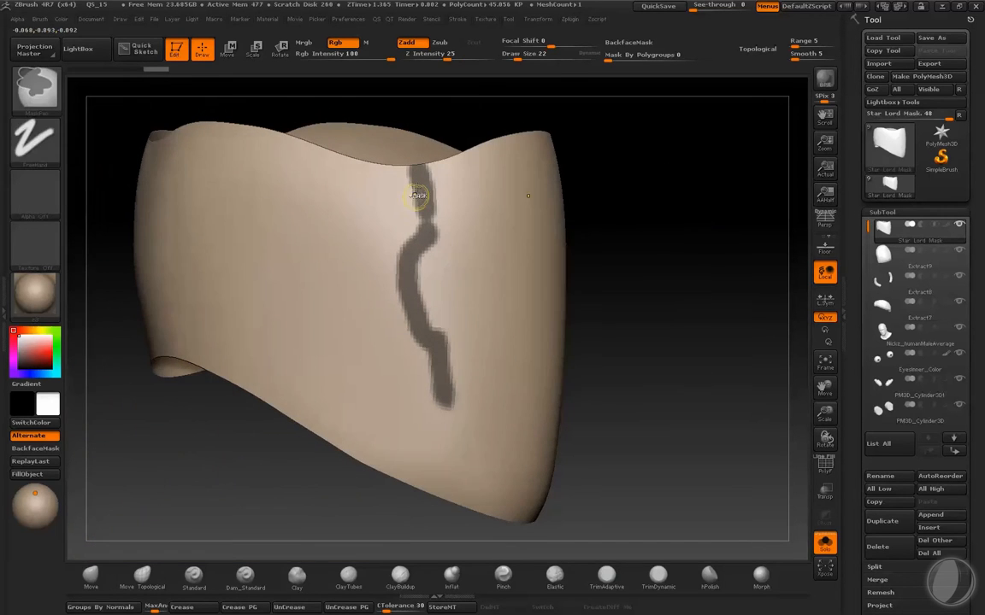
{"action": "key", "text": "alt+shift+s"}
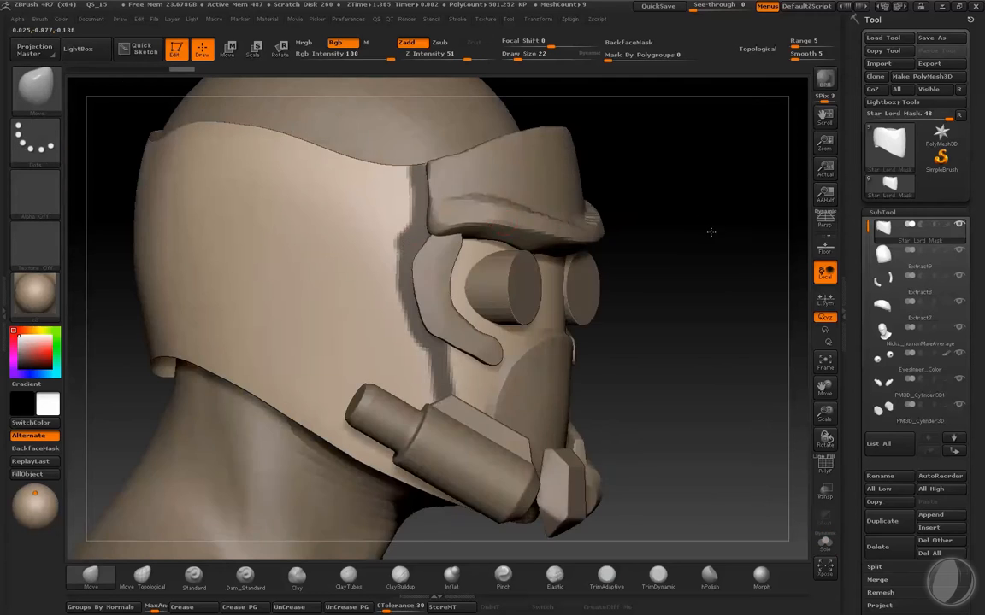
{"action": "mouse_move", "coordinate": [710, 232]}
{"action": "left_mouse_down"}
{"action": "mouse_move", "coordinate": [700, 257]}
{"action": "mouse_move", "coordinate": [683, 249]}
{"action": "left_mouse_up"}
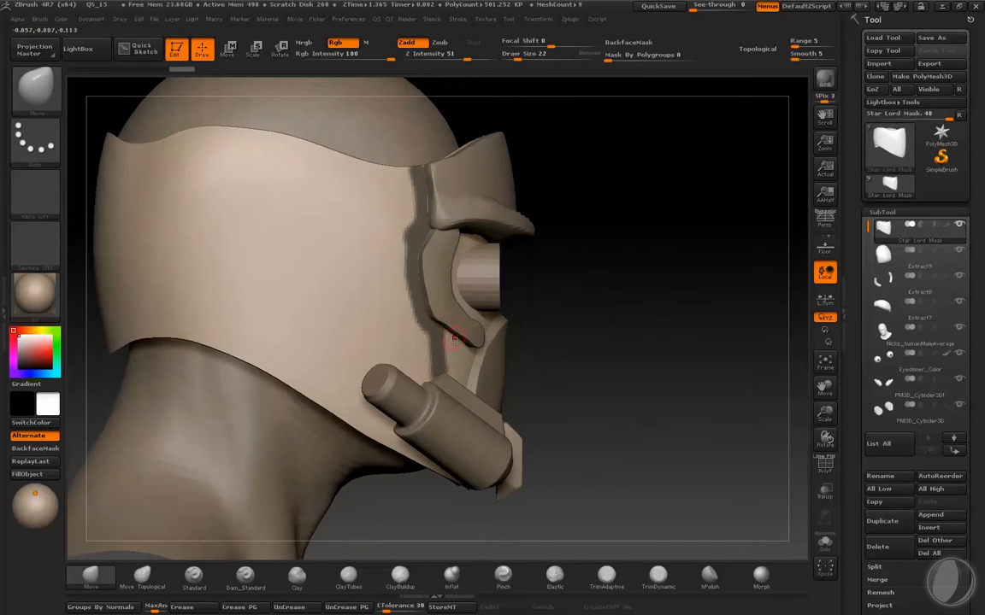
{"action": "key", "text": "ctrl"}
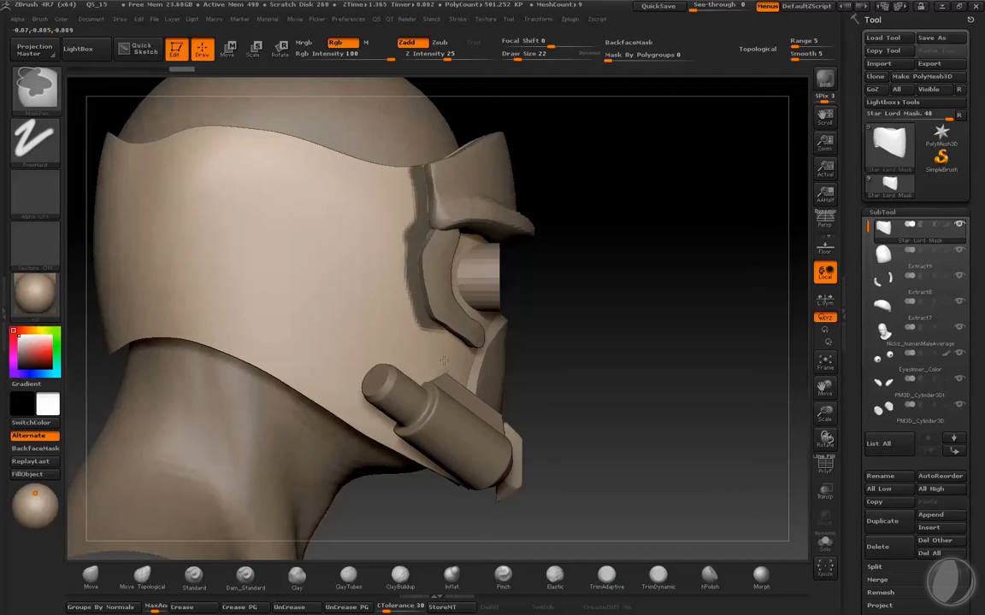
Step: Try painting a freehand mask line backward from the eye trim's lower end across the side panel
{"action": "left_click_drag", "start_coordinate": [443, 325], "coordinate": [383, 306], "text": "ctrl"}
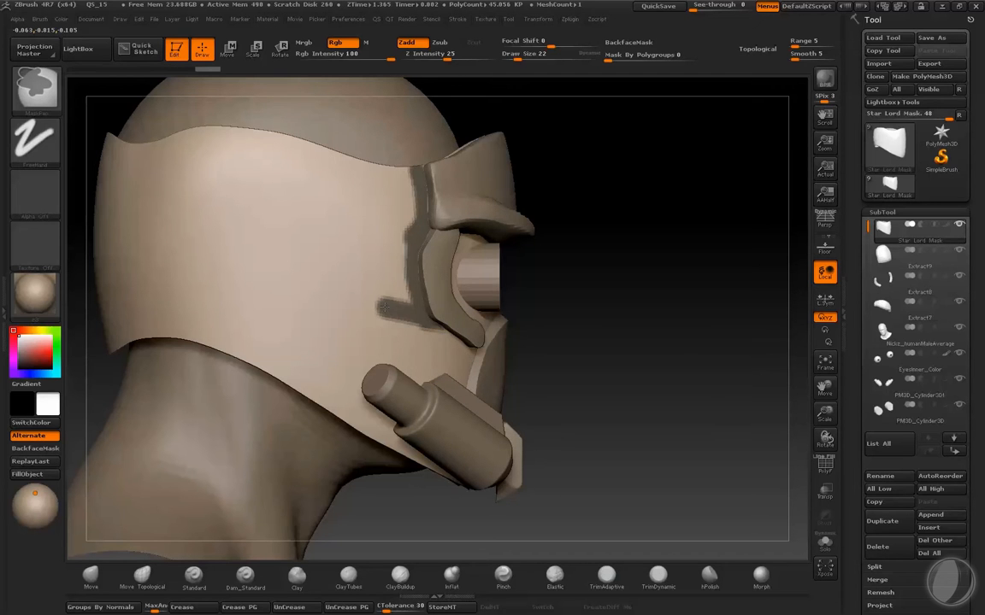
{"action": "mouse_move", "coordinate": [620, 351]}
{"action": "left_mouse_down"}
{"action": "mouse_move", "coordinate": [646, 342]}
{"action": "mouse_move", "coordinate": [633, 342]}
{"action": "left_mouse_up"}
{"action": "key", "text": "ctrl"}
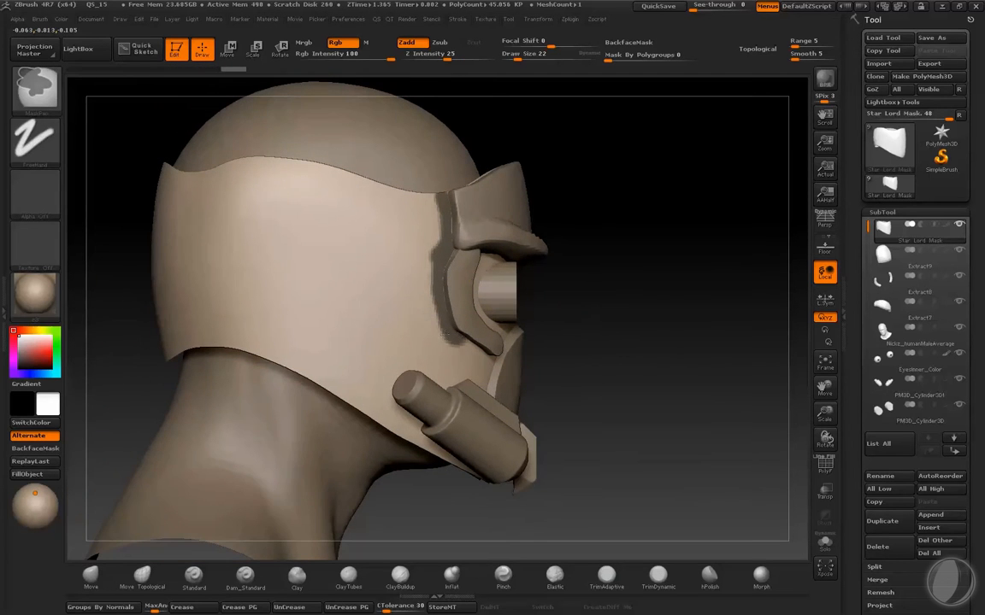
{"action": "left_click_drag", "start_coordinate": [445, 332], "coordinate": [289, 288], "text": "ctrl"}
{"action": "key", "text": "ctrl+z"}
{"action": "left_click_drag", "start_coordinate": [464, 341], "coordinate": [332, 300], "text": "ctrl"}
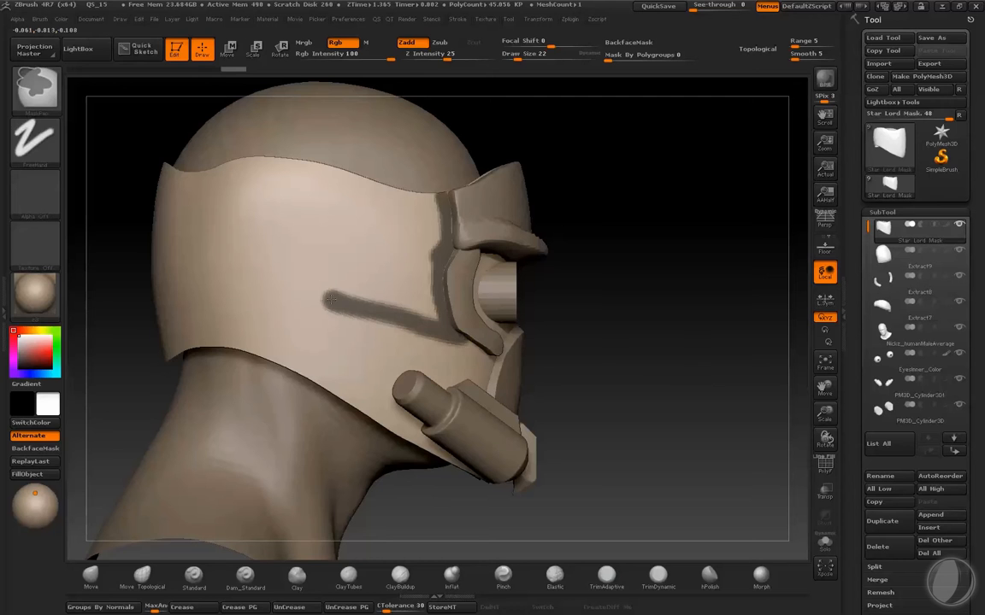
{"action": "key", "text": "ctrl+z"}
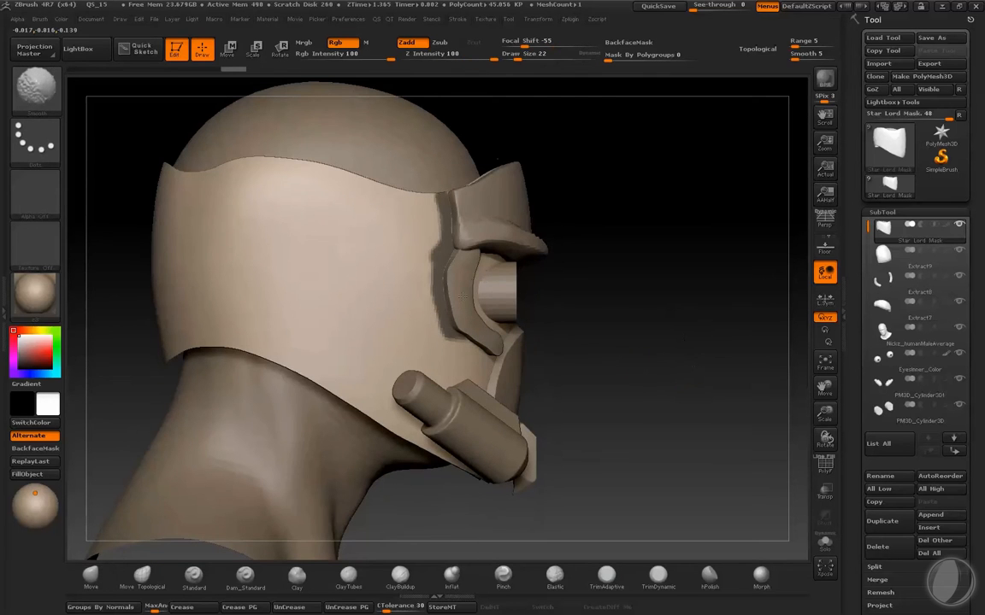
Step: Select the Move brush and try hiding a rectangular section of the side panel below and behind the eye trim
{"action": "key", "text": "b"}
{"action": "key", "text": "m"}
{"action": "key", "text": "v"}
{"action": "mouse_move", "coordinate": [658, 338]}
{"action": "left_mouse_down"}
{"action": "mouse_move", "coordinate": [675, 290]}
{"action": "mouse_move", "coordinate": [700, 336]}
{"action": "mouse_move", "coordinate": [663, 249]}
{"action": "mouse_move", "coordinate": [517, 259]}
{"action": "mouse_move", "coordinate": [453, 320]}
{"action": "mouse_move", "coordinate": [273, 357]}
{"action": "left_mouse_up"}
{"action": "key", "text": "ctrl+z"}
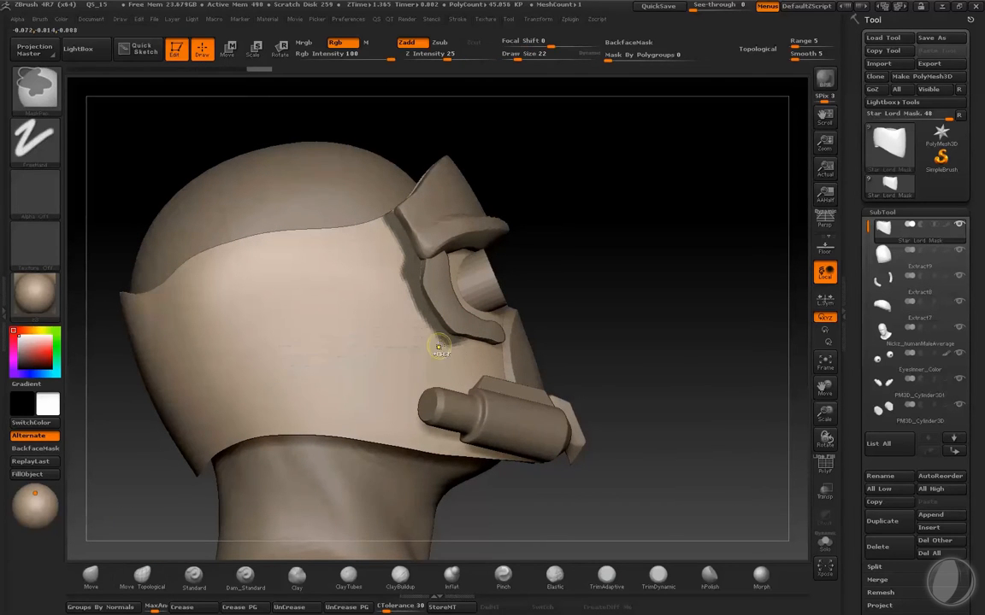
{"action": "left_click_drag", "start_coordinate": [453, 342], "coordinate": [346, 341], "text": "ctrl+shift"}
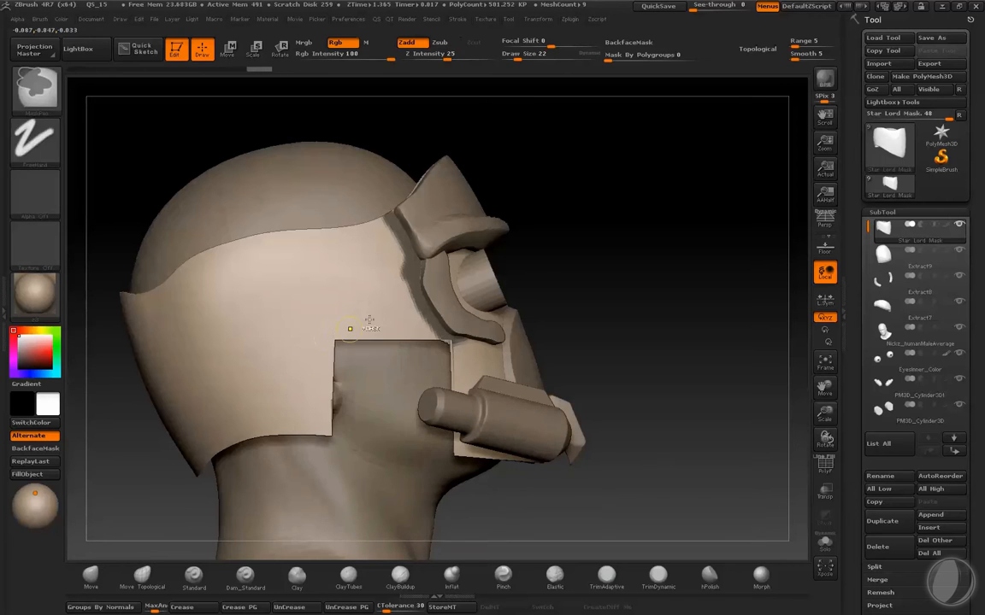
{"action": "key", "text": "ctrl+z"}
Step: Try masking the side panel again, starting from the eye trim's lower end, and undo each attempt
{"action": "mouse_move", "coordinate": [454, 340]}
{"action": "left_mouse_down", "text": "ctrl"}
{"action": "mouse_move", "coordinate": [255, 354]}
{"action": "mouse_move", "coordinate": [213, 396]}
{"action": "left_mouse_up", "text": "ctrl"}
{"action": "key", "text": "ctrl+z"}
{"action": "left_click_drag", "start_coordinate": [637, 313], "coordinate": [643, 330], "text": "shift"}
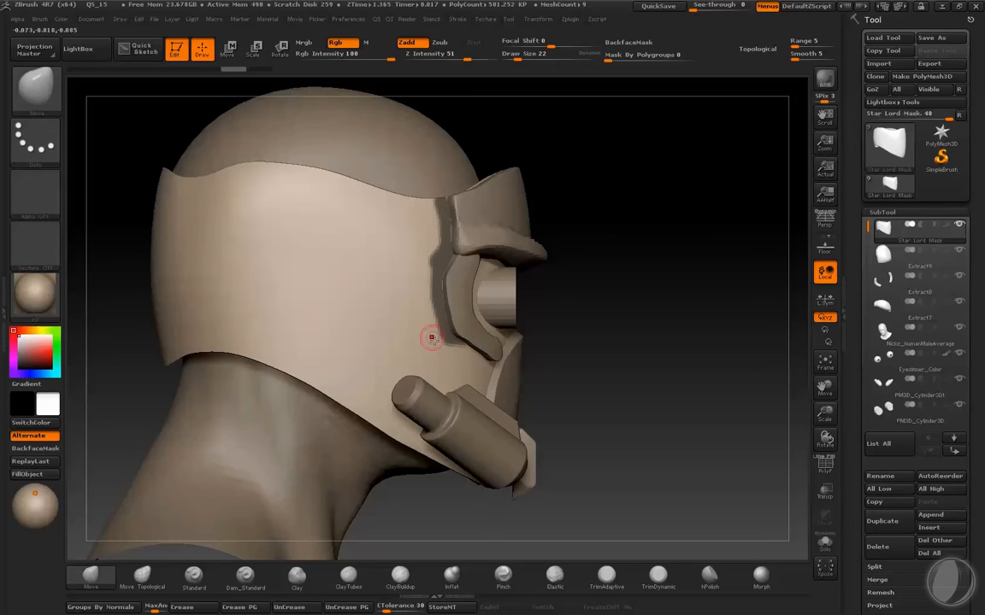
{"action": "left_click_drag", "start_coordinate": [453, 336], "coordinate": [352, 303], "text": "ctrl"}
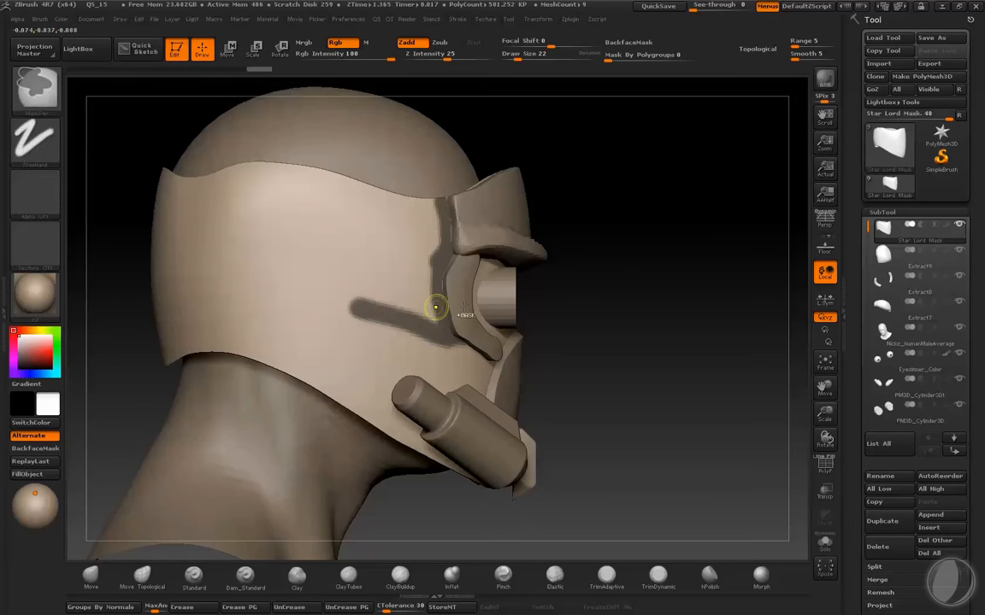
{"action": "key", "text": "ctrl+z"}
Step: Mask the upper side panel with a rectangle in a tilted side view, its straight lower edge running back from the eye trim's lower end
{"action": "mouse_move", "coordinate": [636, 346]}
{"action": "left_mouse_down", "text": "alt"}
{"action": "mouse_move", "coordinate": [677, 347]}
{"action": "mouse_move", "coordinate": [618, 254]}
{"action": "mouse_move", "coordinate": [646, 200]}
{"action": "mouse_move", "coordinate": [671, 282]}
{"action": "mouse_move", "coordinate": [666, 316]}
{"action": "mouse_move", "coordinate": [588, 223]}
{"action": "mouse_move", "coordinate": [636, 222]}
{"action": "mouse_move", "coordinate": [565, 182]}
{"action": "left_mouse_up", "text": "alt"}
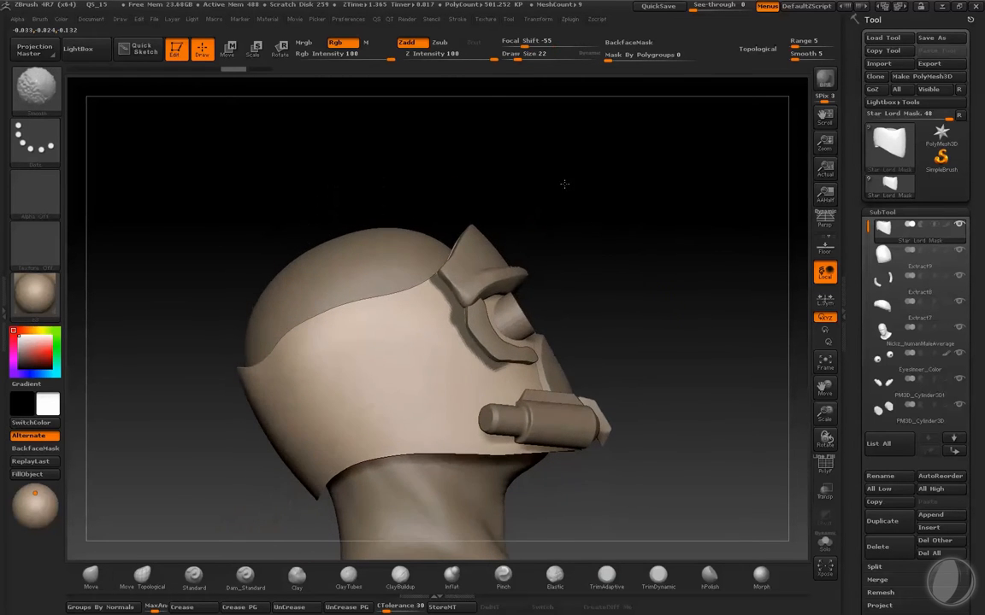
{"action": "left_click_drag", "start_coordinate": [623, 213], "coordinate": [638, 293], "text": "alt"}
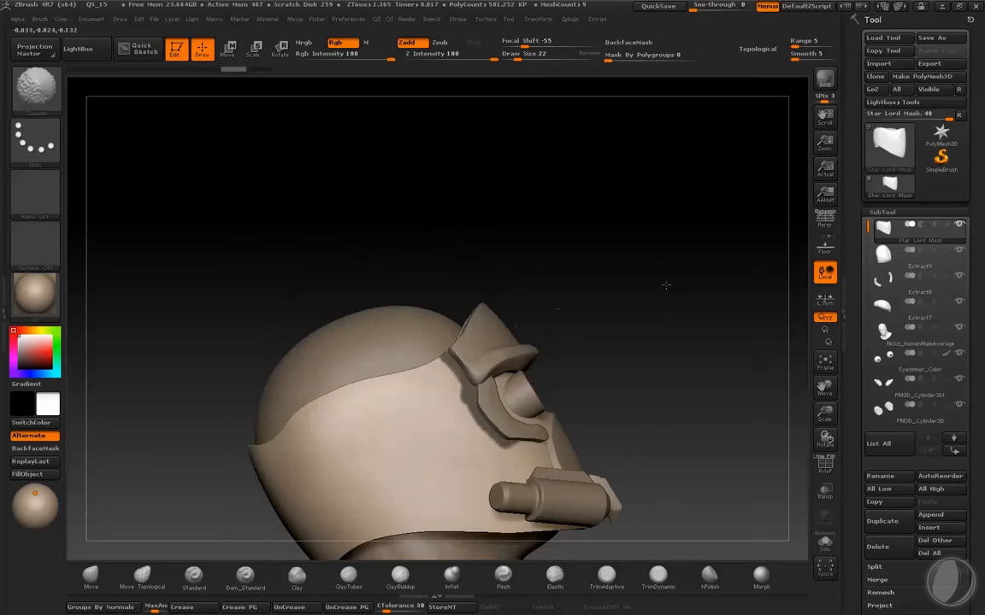
{"action": "left_click_drag", "start_coordinate": [587, 346], "coordinate": [461, 372], "text": "ctrl"}
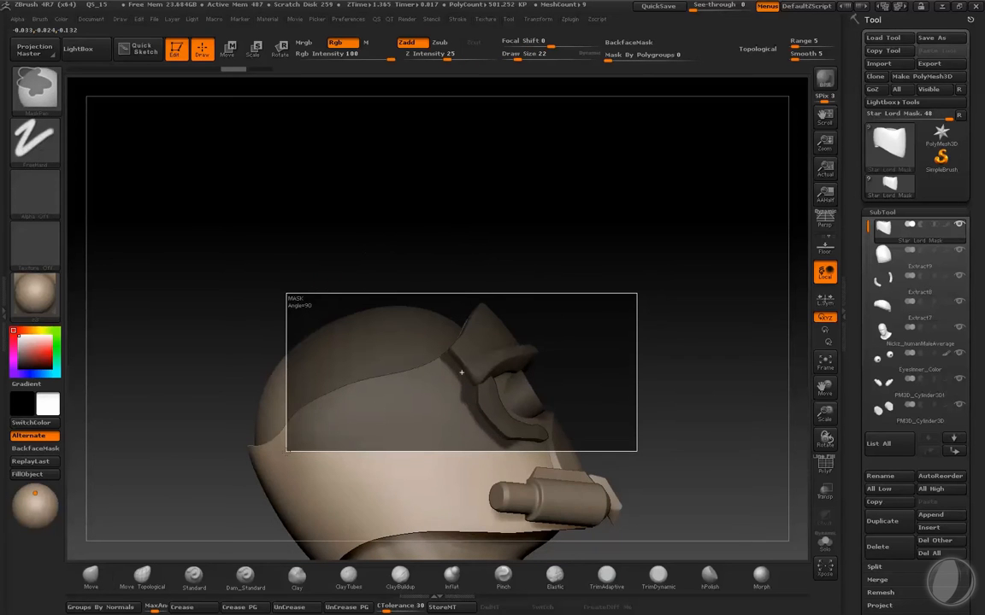
{"action": "left_click_drag", "start_coordinate": [287, 450], "coordinate": [300, 440], "text": "ctrl"}
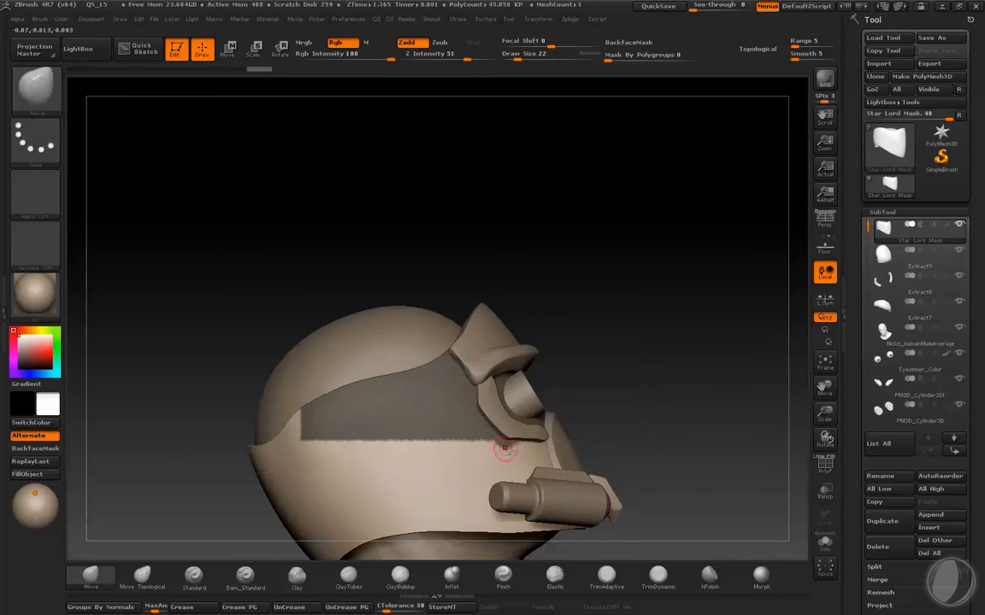
{"action": "left_click_drag", "start_coordinate": [671, 454], "coordinate": [359, 503], "text": "ctrl"}
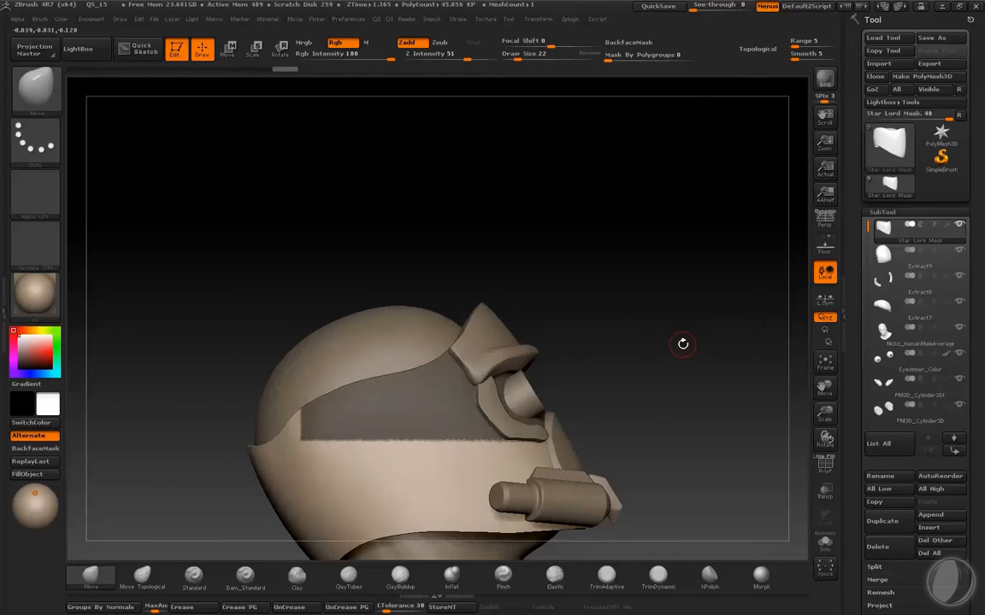
Step: Try masking the whole rear part of the side panel with a rectangle and undo it
{"action": "left_click_drag", "start_coordinate": [680, 307], "coordinate": [513, 159]}
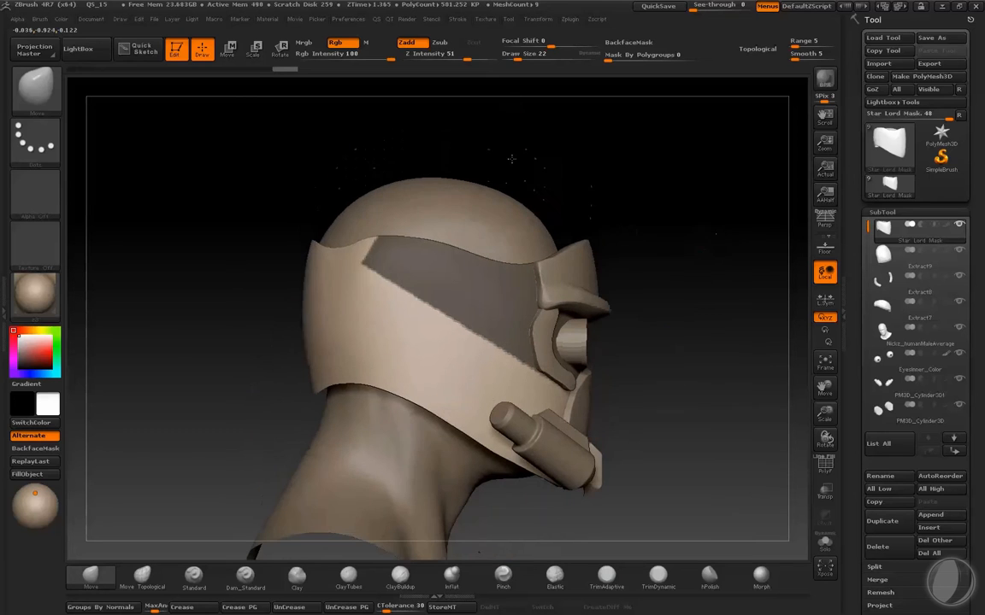
{"action": "left_click_drag", "start_coordinate": [269, 154], "coordinate": [459, 386], "text": "ctrl"}
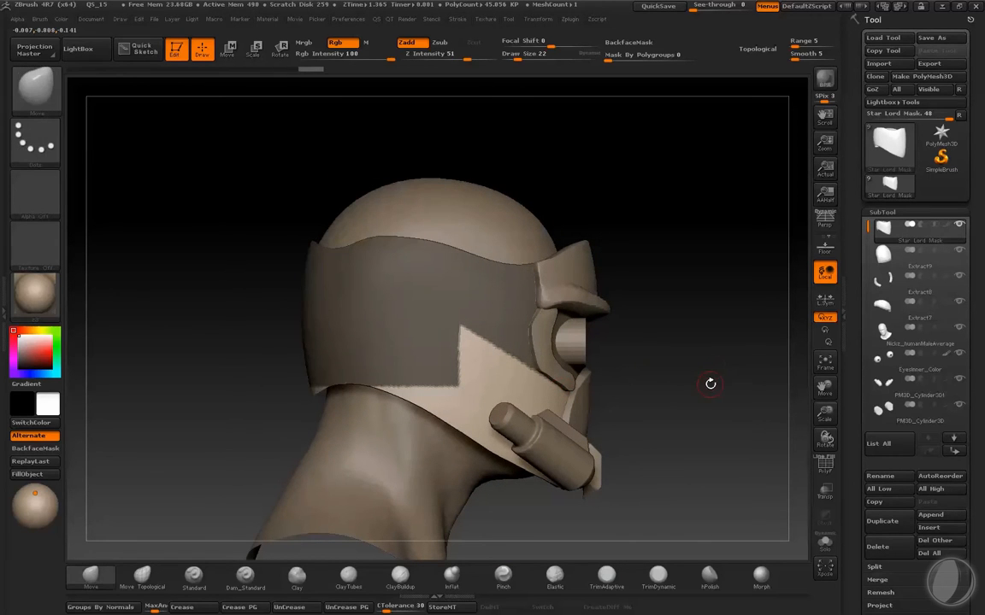
{"action": "key", "text": "ctrl+z"}
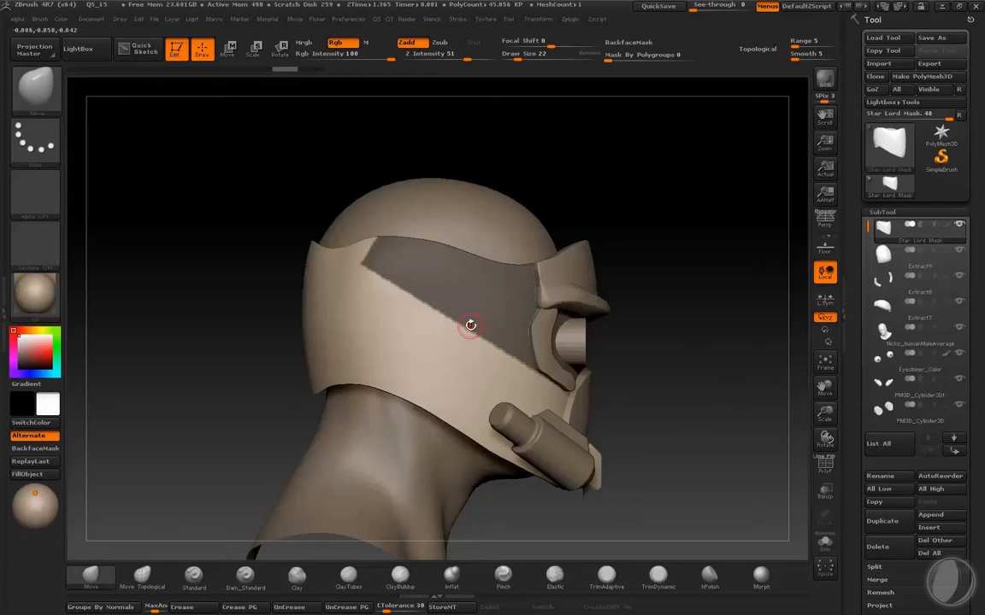
Step: Try adding an upright rectangular mask through the middle of the side panel below the diagonal edge and undo it
{"action": "left_click_drag", "start_coordinate": [699, 321], "coordinate": [640, 235], "text": "shift"}
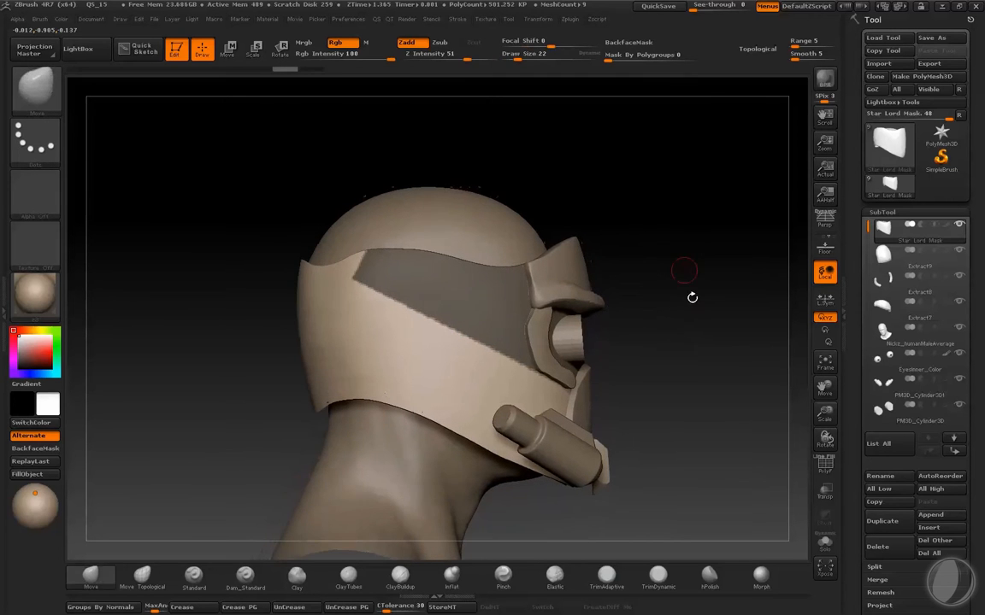
{"action": "left_click_drag", "start_coordinate": [709, 339], "coordinate": [626, 211]}
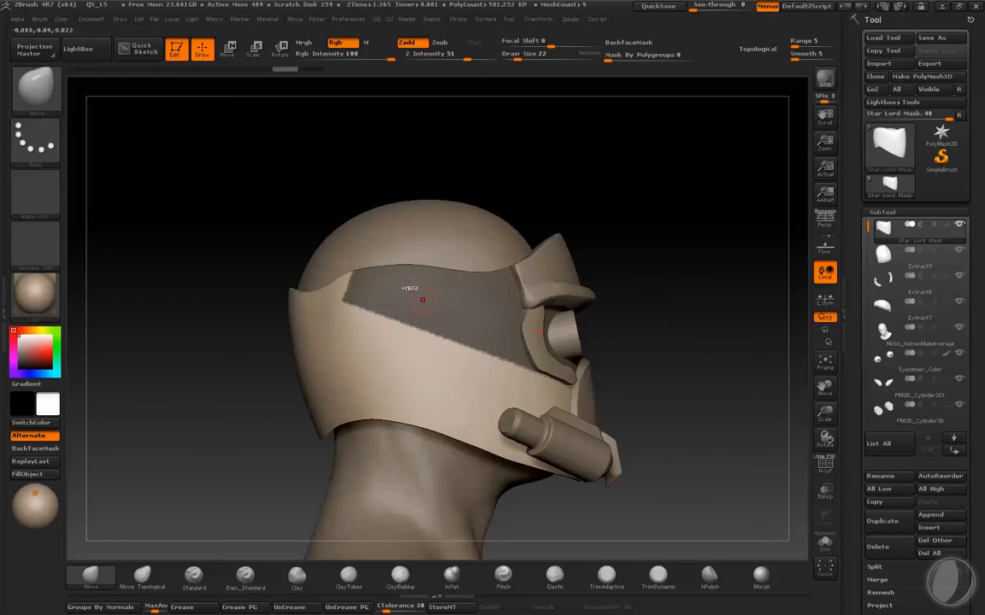
{"action": "mouse_move", "coordinate": [416, 133]}
{"action": "left_mouse_down", "text": "ctrl"}
{"action": "mouse_move", "coordinate": [336, 331]}
{"action": "mouse_move", "coordinate": [368, 403]}
{"action": "left_mouse_up", "text": "ctrl"}
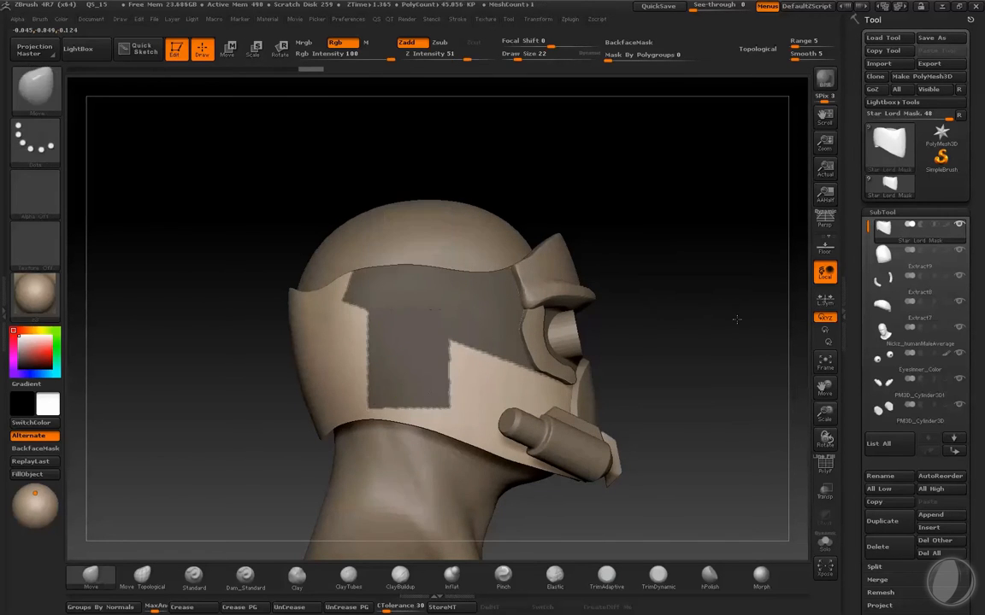
{"action": "left_click_drag", "start_coordinate": [737, 320], "coordinate": [736, 323]}
{"action": "key", "text": "ctrl+z"}
Step: Try clearing a rectangular notch from the masked area along its diagonal edge, and restore the mask
{"action": "left_click_drag", "start_coordinate": [674, 260], "coordinate": [671, 444], "text": "shift"}
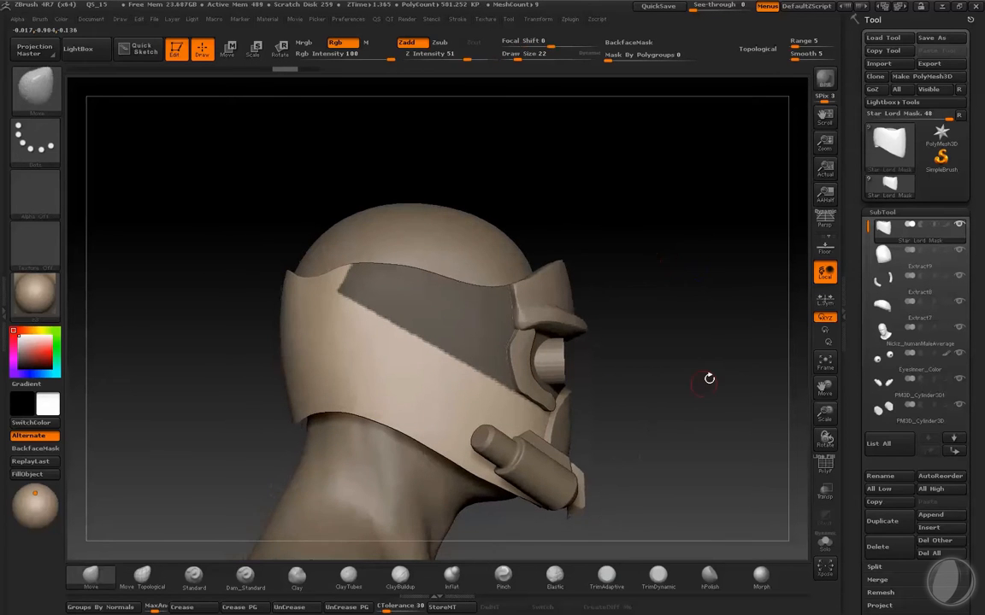
{"action": "mouse_move", "coordinate": [709, 378]}
{"action": "left_mouse_down"}
{"action": "mouse_move", "coordinate": [657, 397]}
{"action": "mouse_move", "coordinate": [758, 174]}
{"action": "mouse_move", "coordinate": [670, 202]}
{"action": "mouse_move", "coordinate": [706, 391]}
{"action": "mouse_move", "coordinate": [670, 236]}
{"action": "mouse_move", "coordinate": [694, 334]}
{"action": "mouse_move", "coordinate": [667, 359]}
{"action": "mouse_move", "coordinate": [524, 366]}
{"action": "left_mouse_up"}
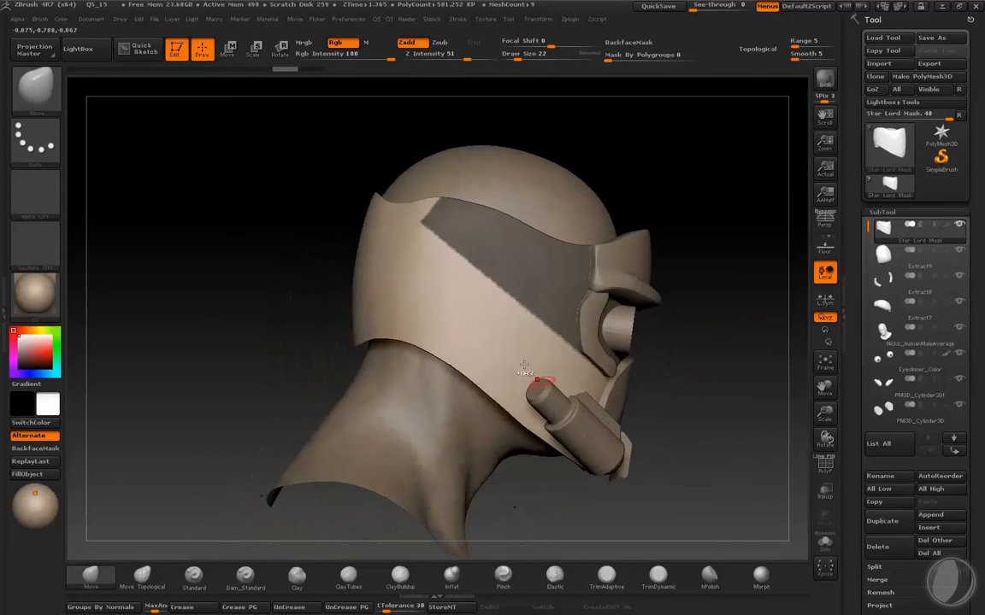
{"action": "mouse_move", "coordinate": [509, 496]}
{"action": "left_mouse_down", "text": "ctrl"}
{"action": "mouse_move", "coordinate": [407, 165]}
{"action": "mouse_move", "coordinate": [418, 182]}
{"action": "mouse_move", "coordinate": [417, 170]}
{"action": "mouse_move", "coordinate": [417, 253]}
{"action": "left_mouse_up", "text": "ctrl"}
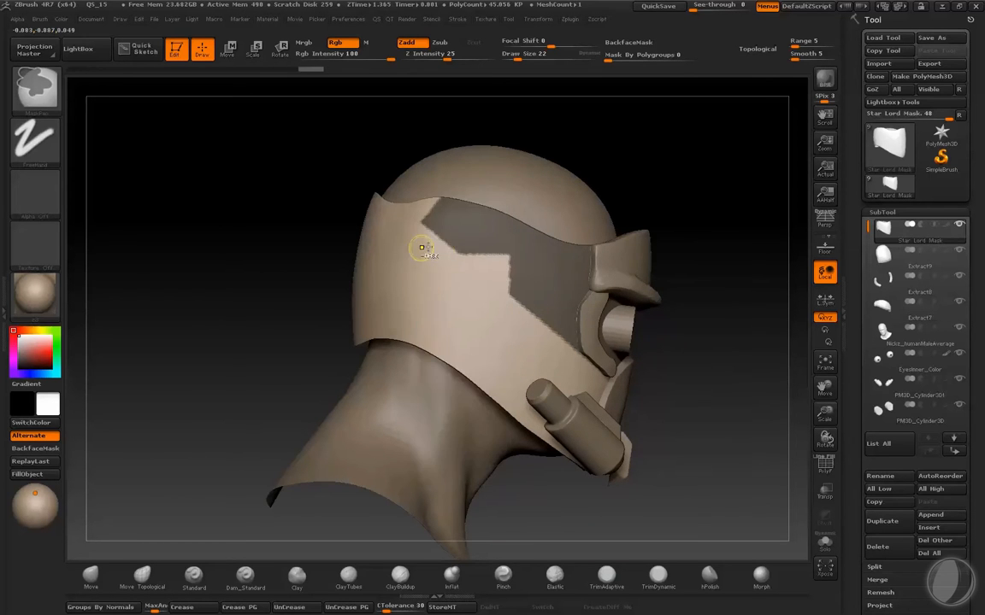
{"action": "left_click_drag", "start_coordinate": [689, 306], "coordinate": [725, 334]}
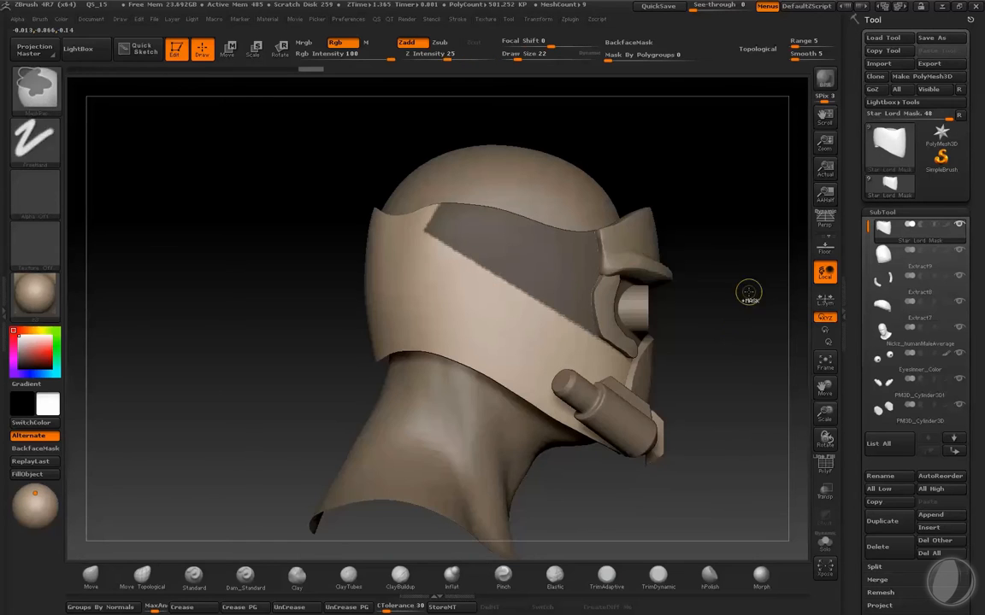
{"action": "left_click_drag", "start_coordinate": [747, 290], "coordinate": [671, 360]}
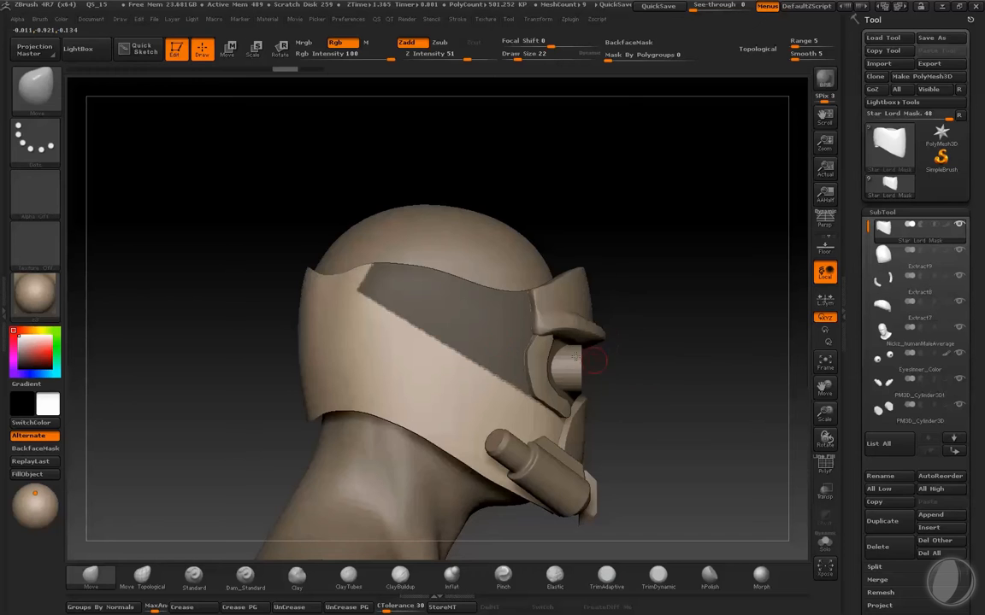
Step: Set the draw size to 17 and erase a stepped notch from the middle of the masked area's diagonal lower edge
{"action": "key", "text": "ctrl"}
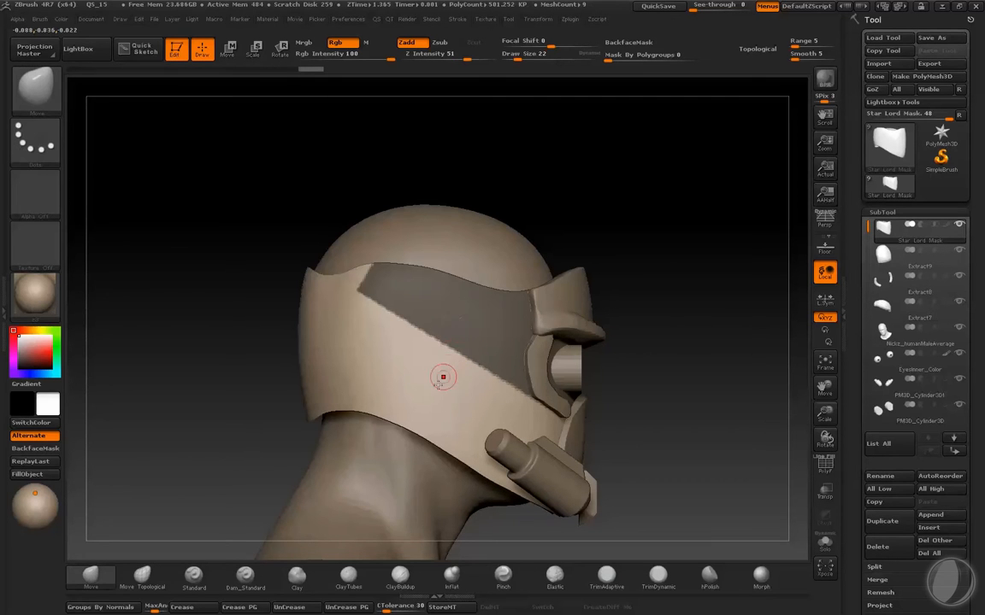
{"action": "key", "text": "bracketright"}
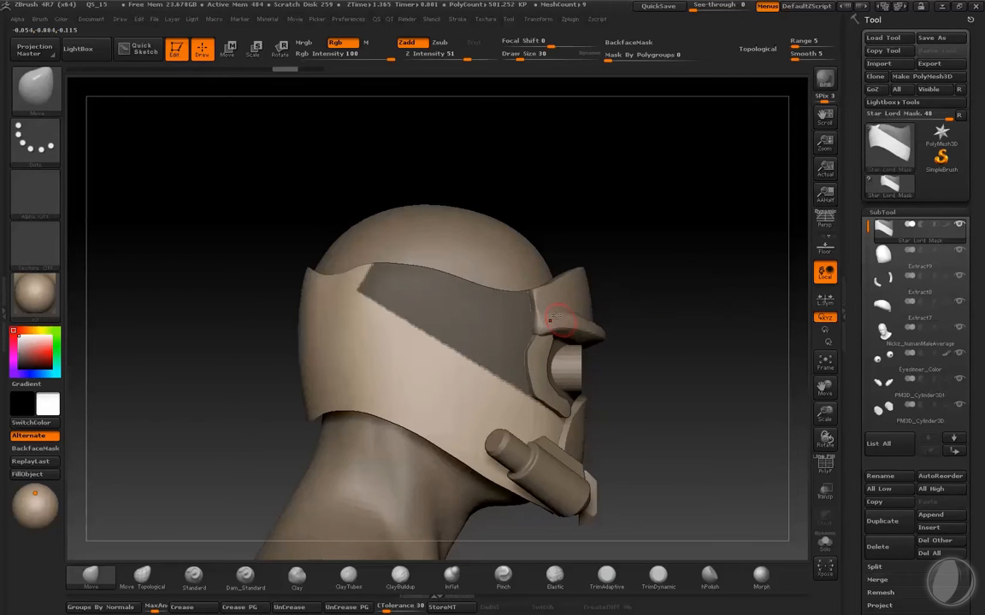
{"action": "key", "text": "ctrl"}
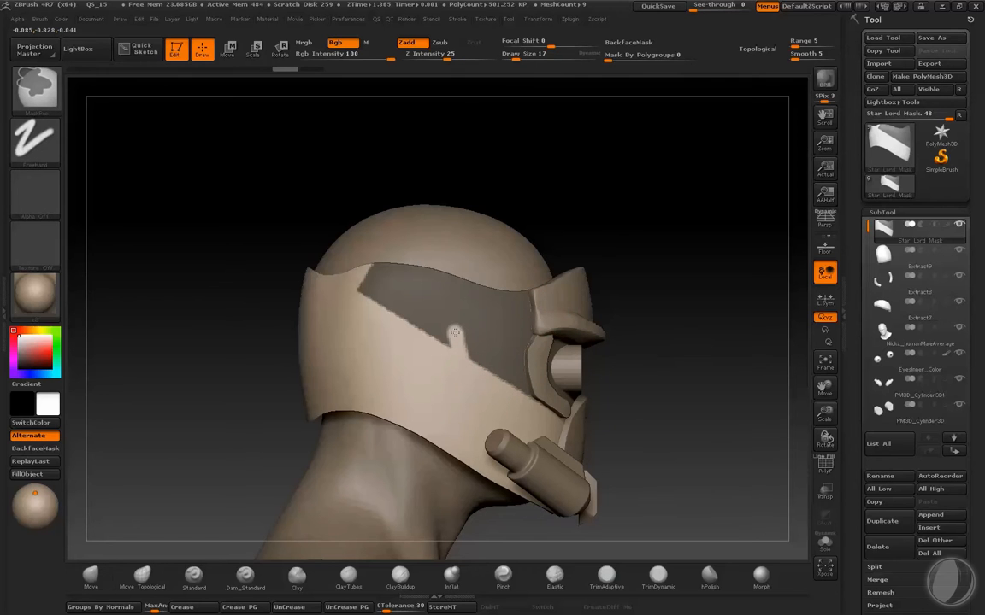
{"action": "left_click_drag", "start_coordinate": [451, 325], "coordinate": [413, 325], "text": "ctrl+alt"}
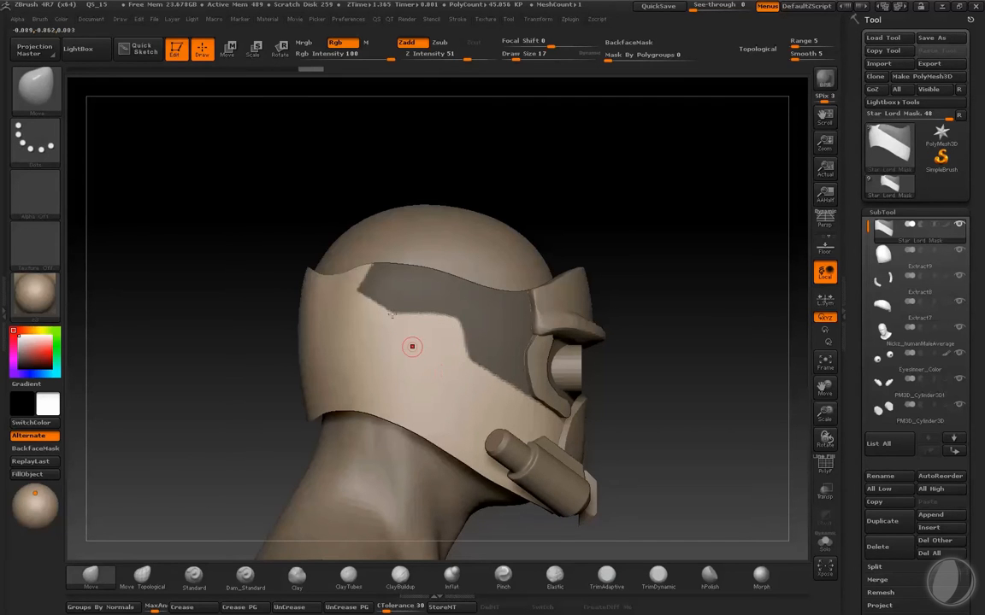
Step: Mask the whole rear of the side panel, with a curved front edge sweeping from the notch down to the panel's lower edge
{"action": "left_click_drag", "start_coordinate": [376, 313], "coordinate": [344, 360], "text": "ctrl"}
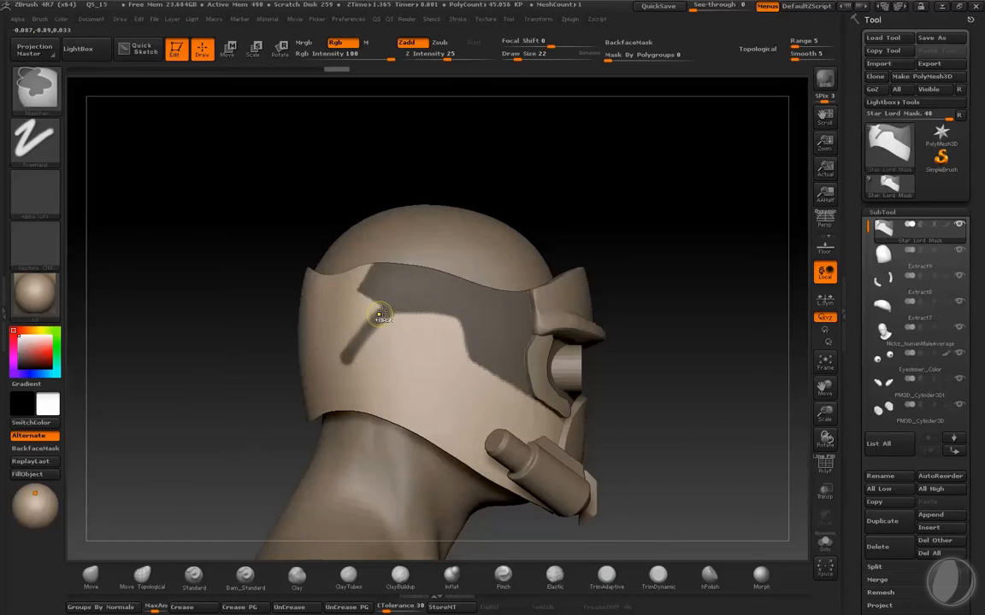
{"action": "left_click_drag", "start_coordinate": [346, 278], "coordinate": [306, 368], "text": "ctrl"}
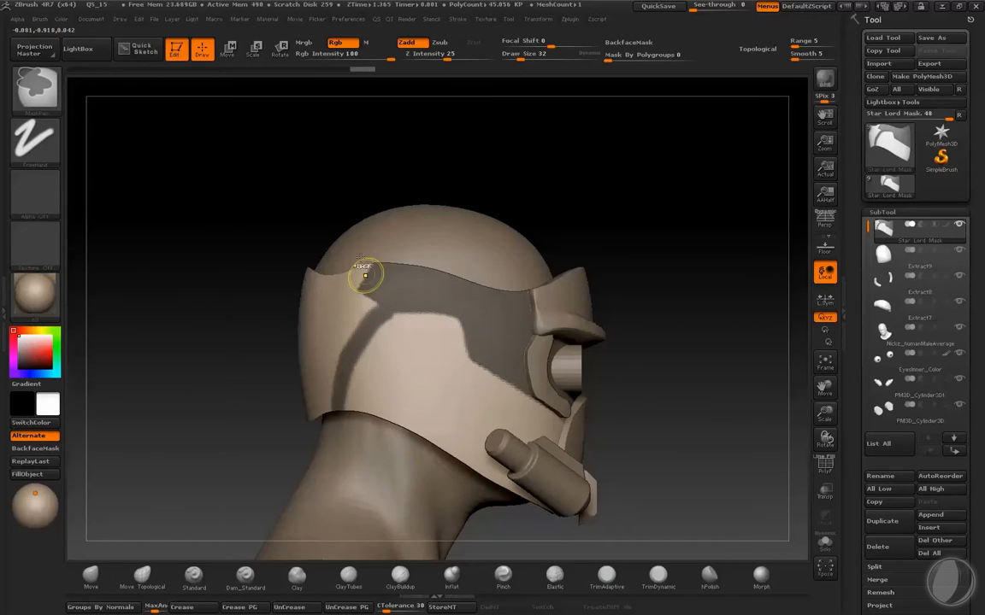
{"action": "left_click_drag", "start_coordinate": [217, 151], "coordinate": [329, 445], "text": "ctrl"}
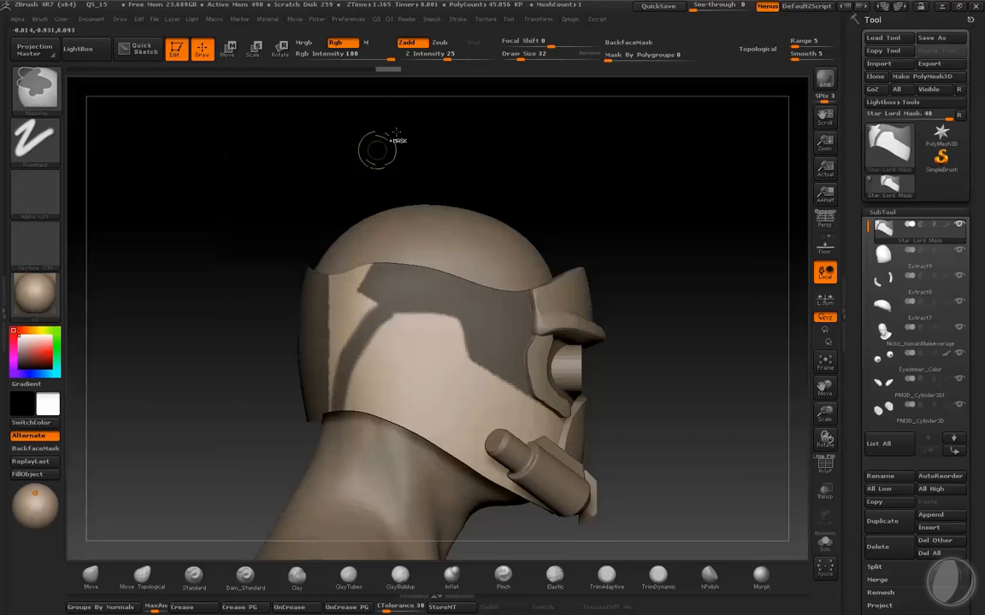
{"action": "left_click_drag", "start_coordinate": [399, 133], "coordinate": [291, 302], "text": "ctrl"}
{"action": "mouse_move", "coordinate": [386, 303]}
{"action": "left_mouse_down", "text": "ctrl"}
{"action": "mouse_move", "coordinate": [329, 314]}
{"action": "mouse_move", "coordinate": [304, 289]}
{"action": "mouse_move", "coordinate": [325, 316]}
{"action": "left_mouse_up", "text": "ctrl"}
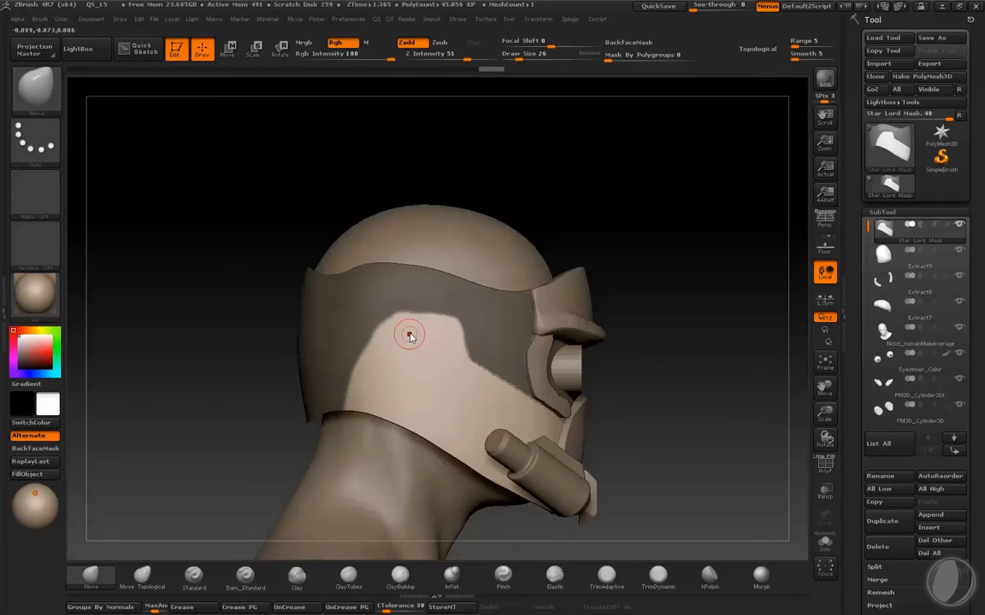
Step: Refine the rear and top edges of the unmasked notch at draw size 22, sloping the top edge down toward the front
{"action": "left_click_drag", "start_coordinate": [379, 347], "coordinate": [412, 331], "text": "ctrl+alt"}
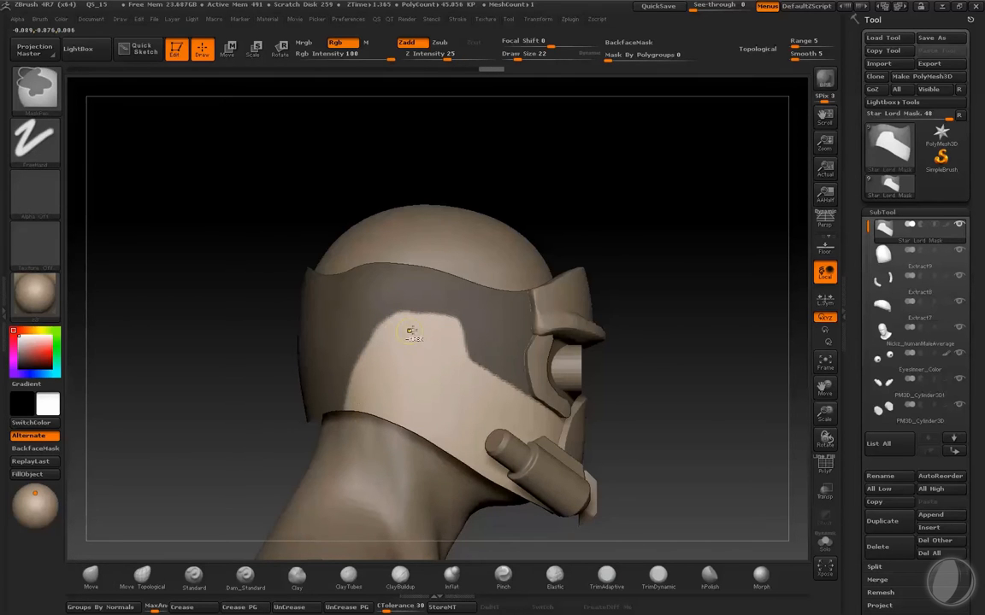
{"action": "mouse_move", "coordinate": [348, 432]}
{"action": "left_mouse_down", "text": "ctrl+alt"}
{"action": "mouse_move", "coordinate": [424, 322]}
{"action": "mouse_move", "coordinate": [464, 309]}
{"action": "left_mouse_up", "text": "ctrl+alt"}
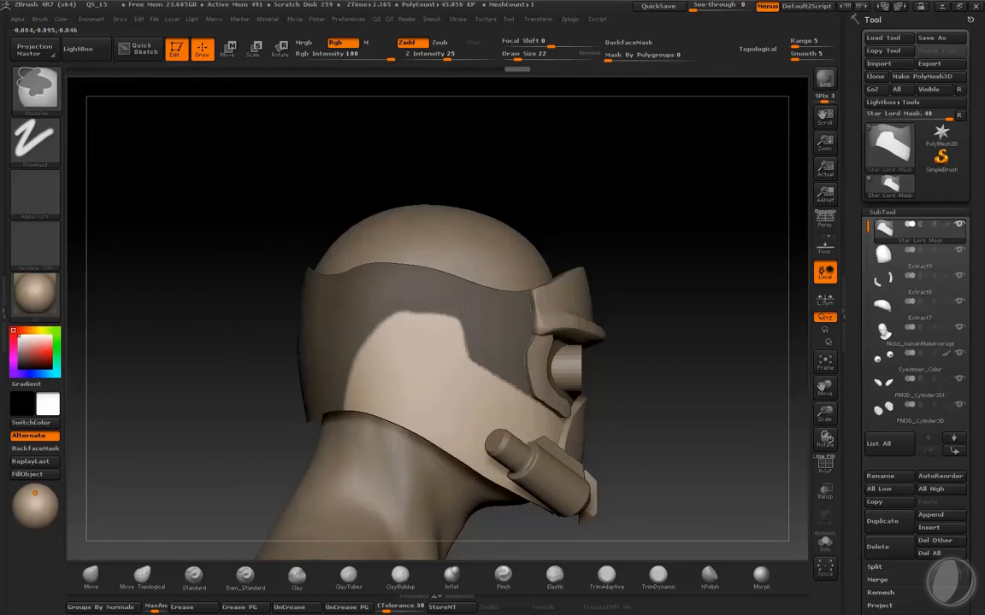
{"action": "left_click_drag", "start_coordinate": [363, 309], "coordinate": [488, 330], "text": "ctrl"}
{"action": "key", "text": "ctrl+z"}
Step: Erase a strip of the side panel's mask along the rear edges of the brow and eye trim
{"action": "mouse_move", "coordinate": [736, 342]}
{"action": "left_mouse_down", "text": "shift"}
{"action": "mouse_move", "coordinate": [685, 356]}
{"action": "mouse_move", "coordinate": [769, 342]}
{"action": "mouse_move", "coordinate": [707, 345]}
{"action": "mouse_move", "coordinate": [723, 354]}
{"action": "mouse_move", "coordinate": [730, 342]}
{"action": "mouse_move", "coordinate": [714, 354]}
{"action": "left_mouse_up", "text": "shift"}
{"action": "key", "text": "s"}
{"action": "key", "text": "alt+s"}
{"action": "left_click_drag", "start_coordinate": [736, 292], "coordinate": [751, 309], "text": "shift"}
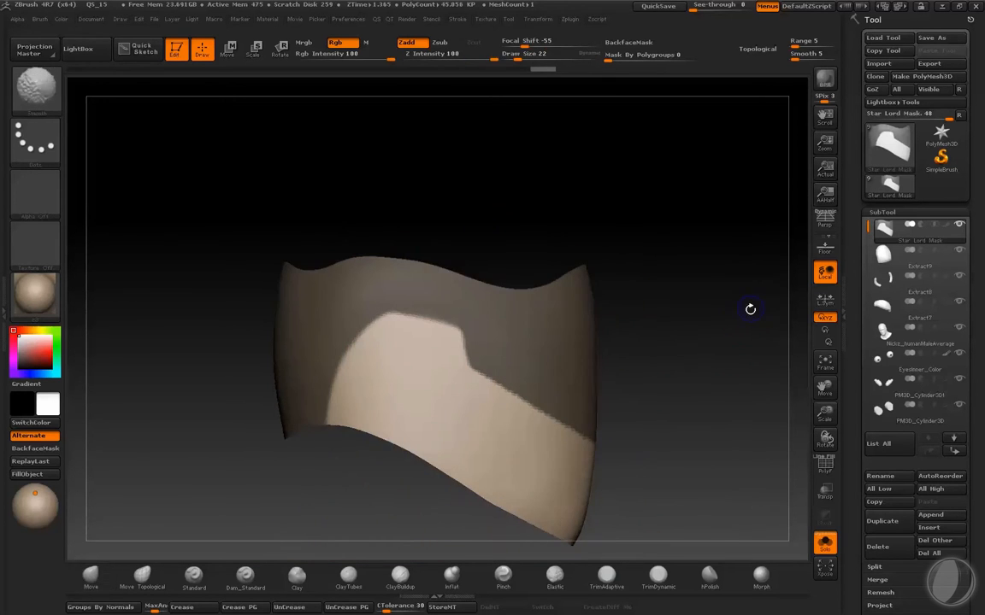
{"action": "key", "text": "alt+s"}
{"action": "left_click_drag", "start_coordinate": [710, 359], "coordinate": [697, 359]}
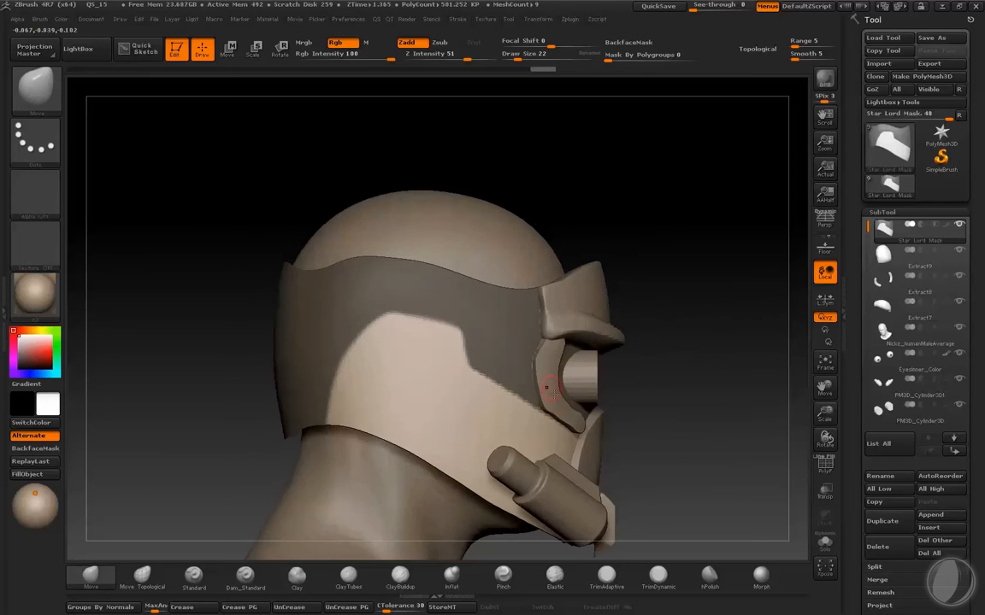
{"action": "left_click_drag", "start_coordinate": [628, 332], "coordinate": [675, 325], "text": "alt"}
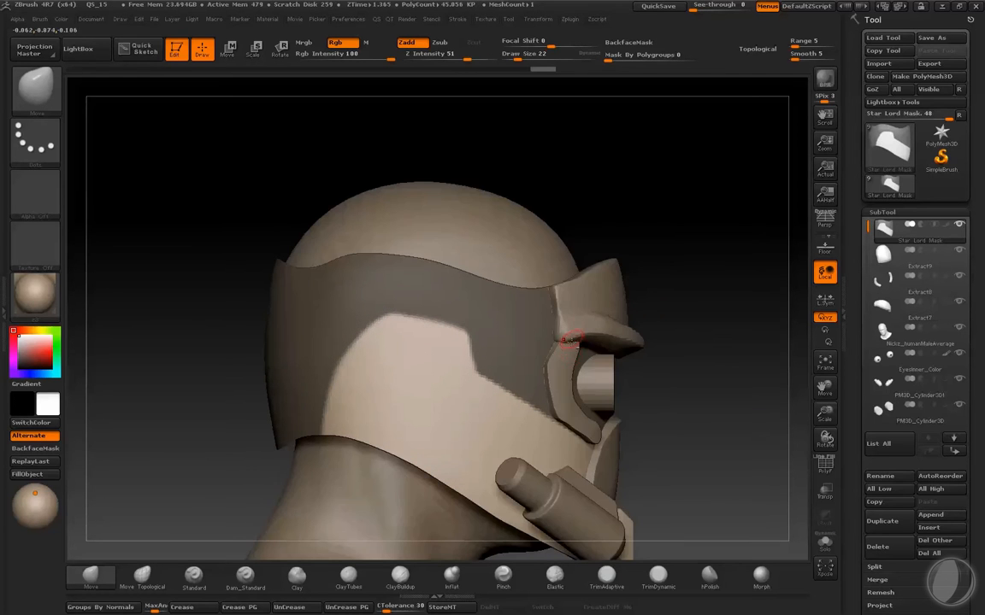
{"action": "key", "text": "ctrl"}
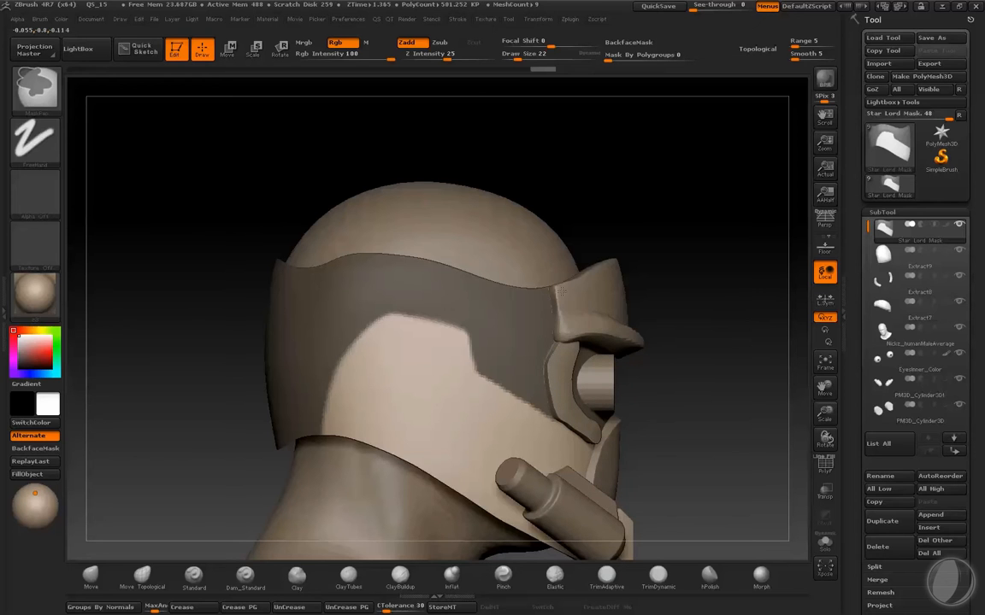
{"action": "key", "text": "s"}
{"action": "left_click_drag", "start_coordinate": [701, 252], "coordinate": [706, 260]}
{"action": "key", "text": "ctrl"}
{"action": "left_click_drag", "start_coordinate": [537, 340], "coordinate": [536, 263], "text": "ctrl+alt"}
Step: Isolate the side panel and clear all remaining mask in front of the erased strip
{"action": "left_click", "coordinate": [613, 271]}
{"action": "left_click_drag", "start_coordinate": [618, 270], "coordinate": [629, 275]}
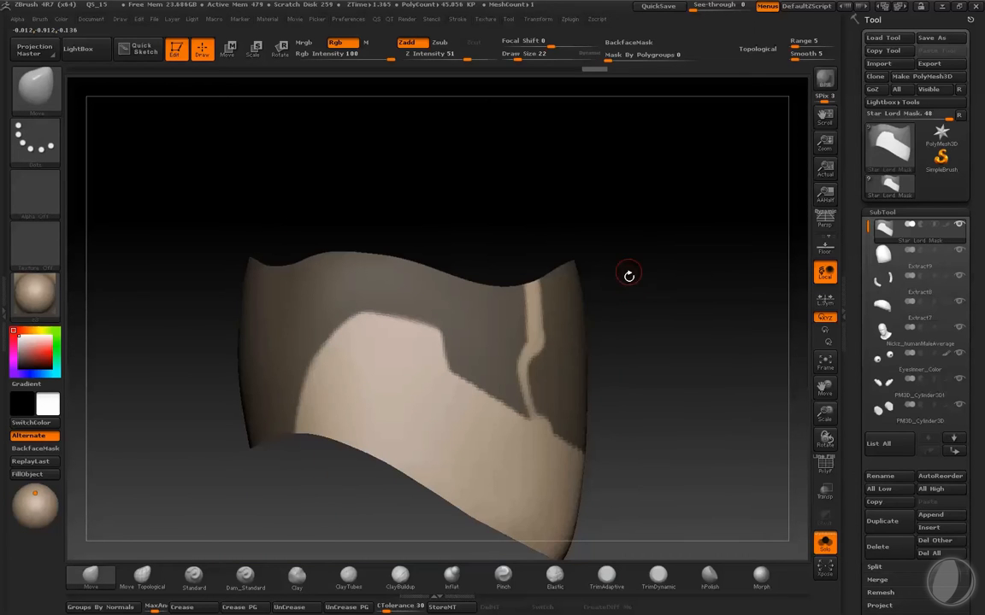
{"action": "mouse_move", "coordinate": [549, 333]}
{"action": "left_mouse_down", "text": "ctrl+alt"}
{"action": "mouse_move", "coordinate": [536, 381]}
{"action": "mouse_move", "coordinate": [559, 451]}
{"action": "left_mouse_up", "text": "ctrl+alt"}
{"action": "left_click_drag", "start_coordinate": [669, 218], "coordinate": [559, 504], "text": "ctrl+alt"}
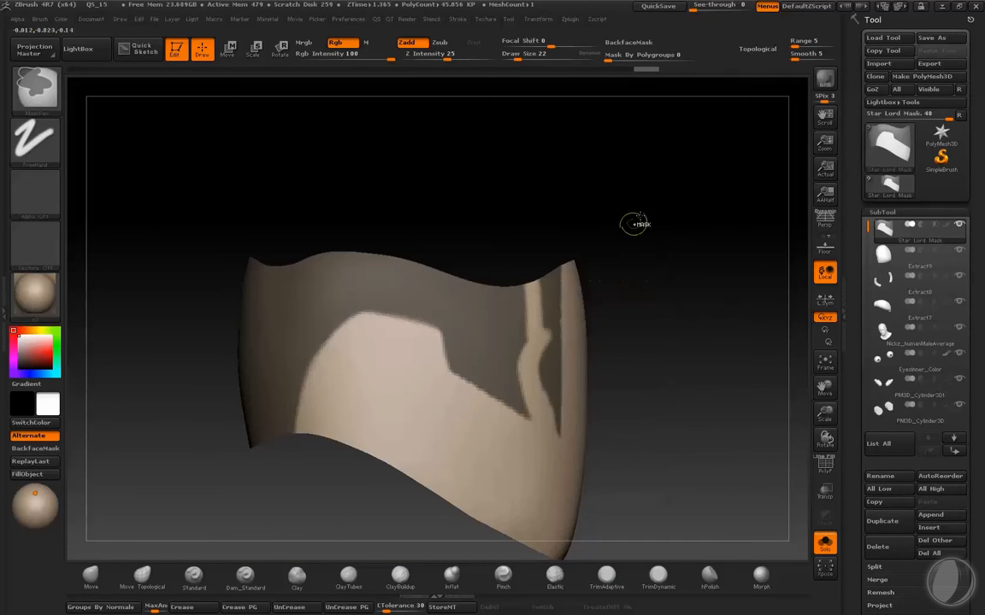
{"action": "left_click_drag", "start_coordinate": [639, 223], "coordinate": [530, 467], "text": "ctrl"}
{"action": "left_click_drag", "start_coordinate": [666, 292], "coordinate": [592, 336], "text": "shift"}
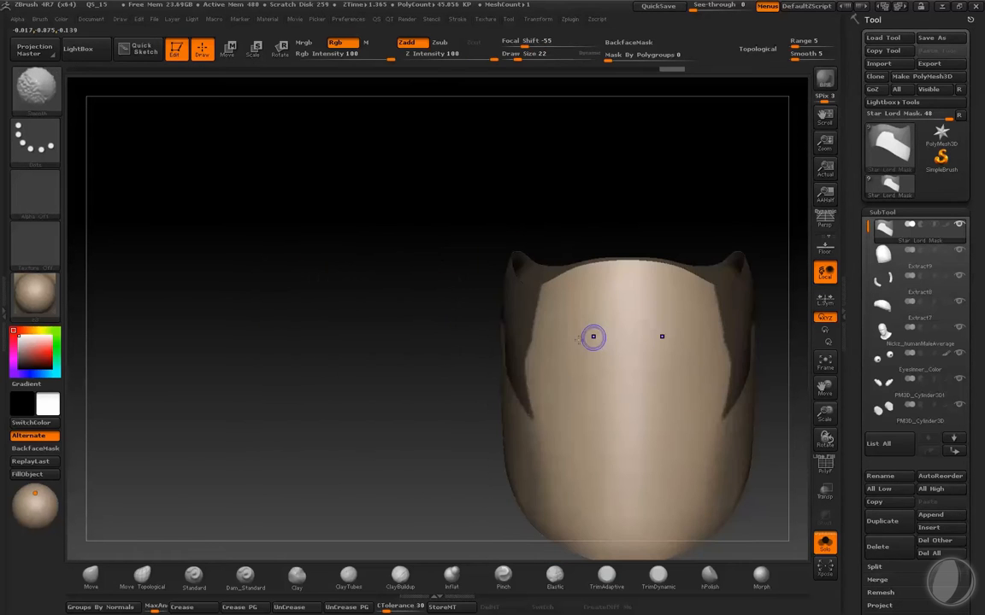
{"action": "left_click_drag", "start_coordinate": [466, 398], "coordinate": [694, 377], "text": "alt"}
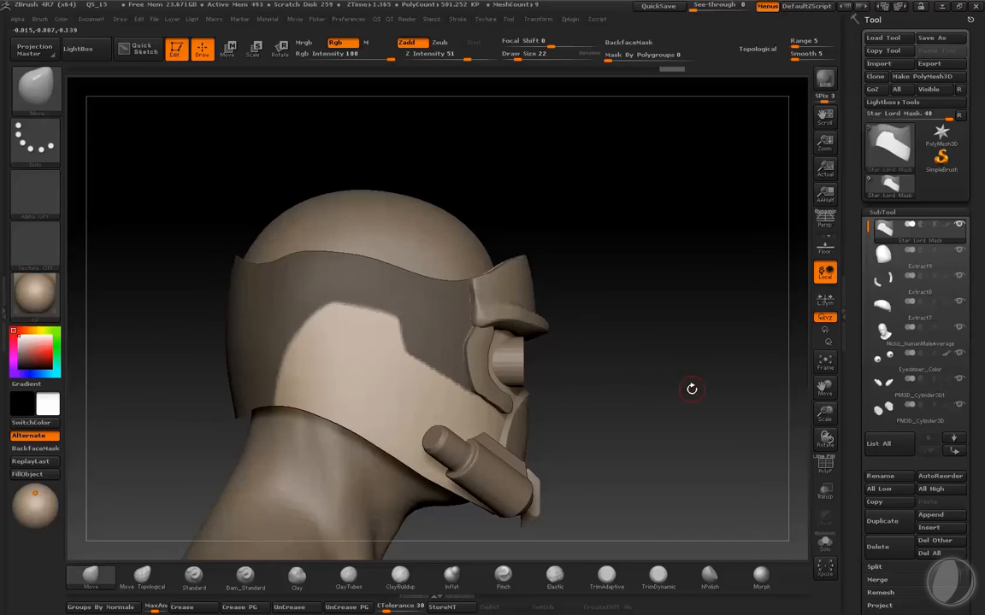
Step: Extract the masked area with smoothness 5 and thickness 0.02977, and accept it as a new subtool
{"action": "scroll", "coordinate": [907, 530], "scroll_direction": "down", "scroll_amount": 4}
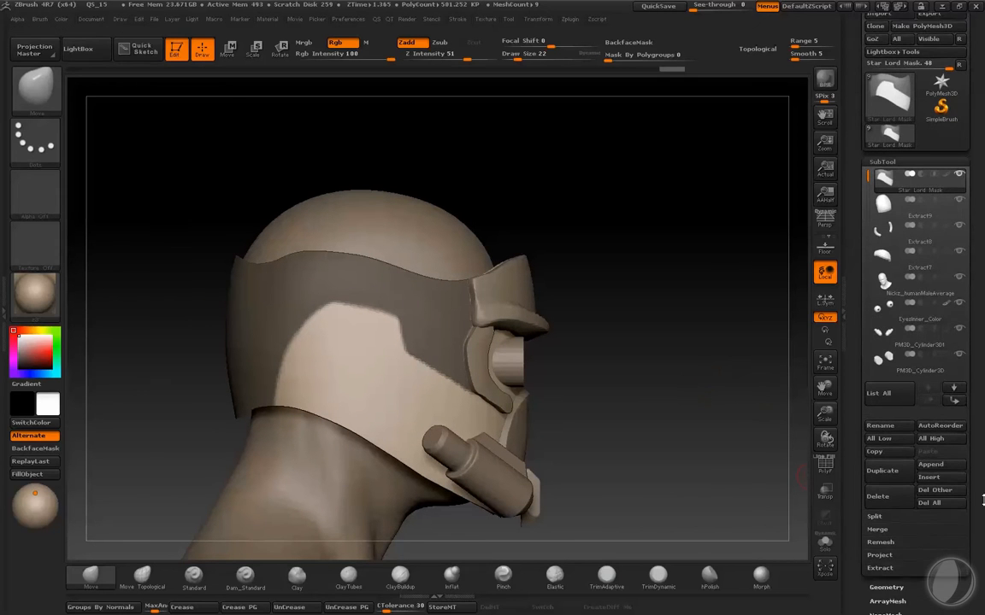
{"action": "left_click", "coordinate": [880, 551]}
{"action": "left_click", "coordinate": [879, 569]}
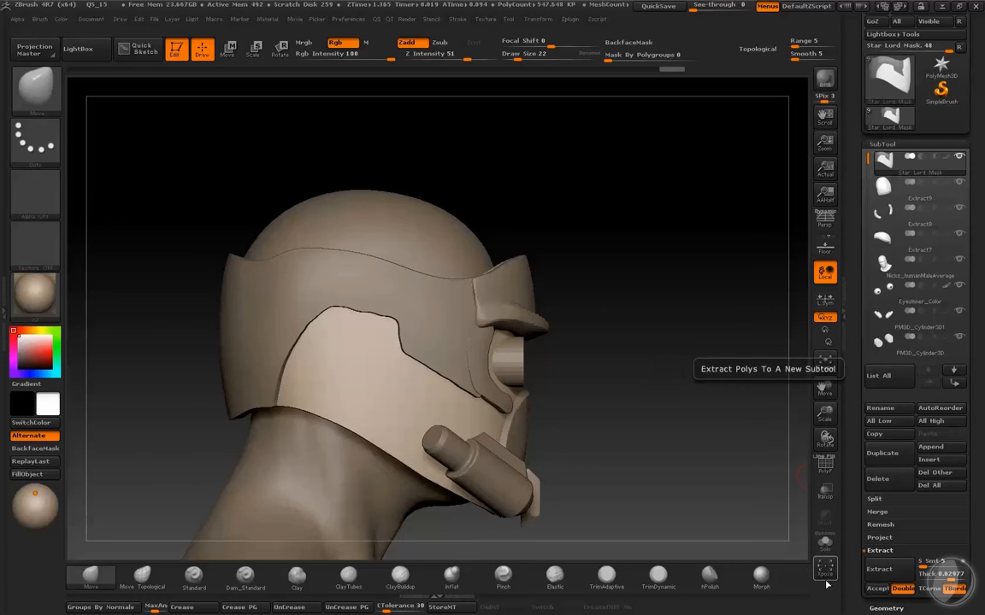
{"action": "left_click_drag", "start_coordinate": [654, 374], "coordinate": [790, 539]}
{"action": "left_click", "coordinate": [897, 576]}
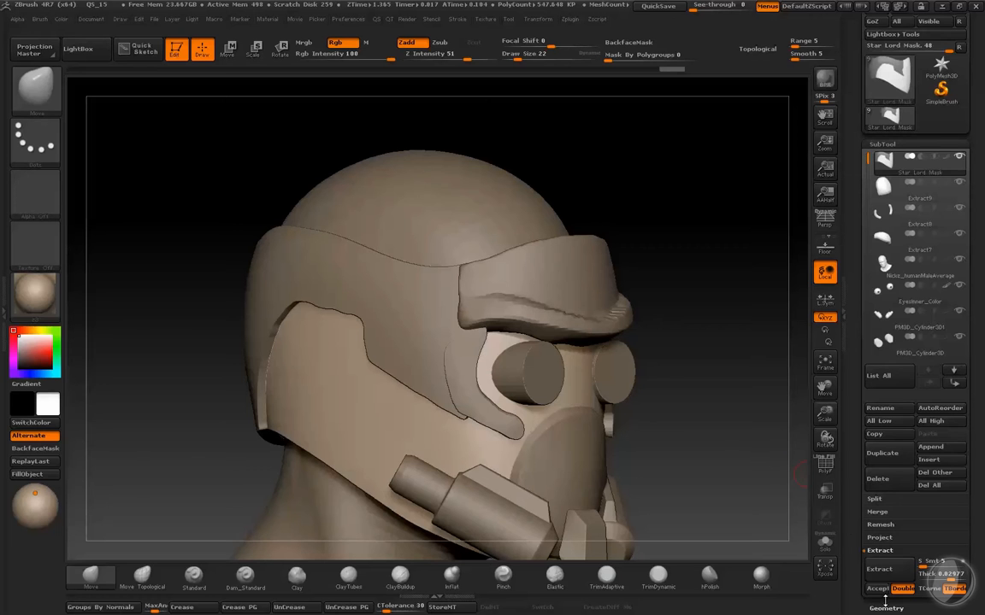
{"action": "left_click", "coordinate": [879, 589]}
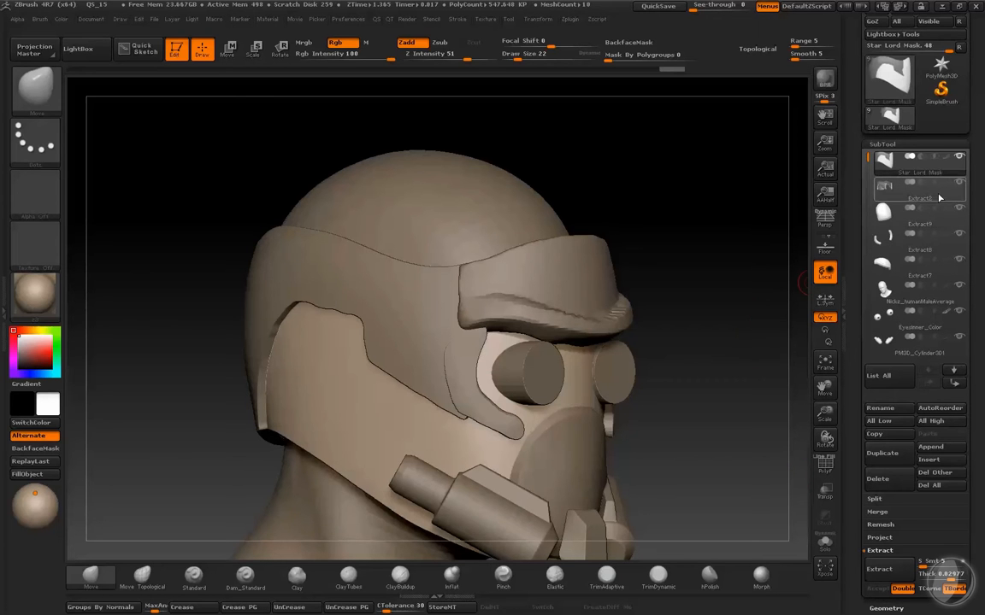
Step: Select the newly extracted panel subtool, clear its mask, and choose the Move brush with draw size 86
{"action": "left_click", "coordinate": [939, 199]}
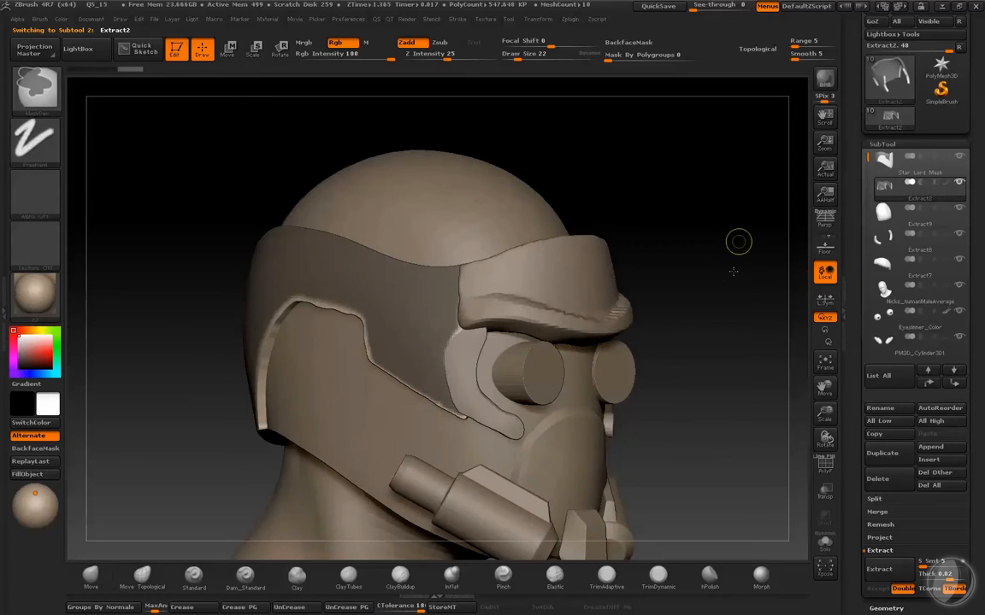
{"action": "left_click_drag", "start_coordinate": [732, 273], "coordinate": [703, 352]}
{"action": "key", "text": "b"}
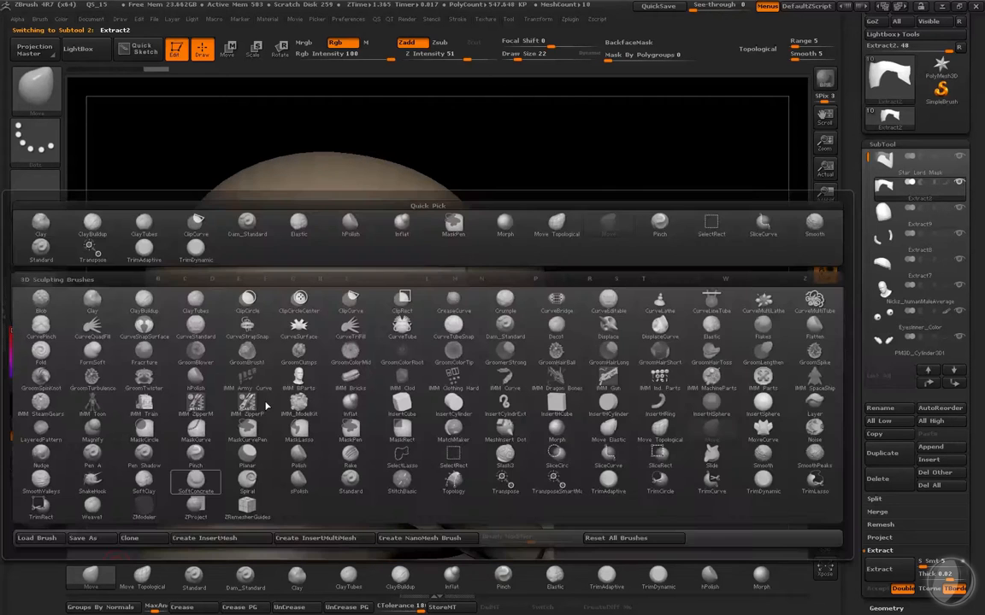
{"action": "key", "text": "m"}
{"action": "key", "text": "v"}
{"action": "key", "text": "s"}
{"action": "left_click", "coordinate": [592, 190]}
{"action": "left_click_drag", "start_coordinate": [625, 206], "coordinate": [640, 213]}
{"action": "left_click_drag", "start_coordinate": [681, 220], "coordinate": [463, 305]}
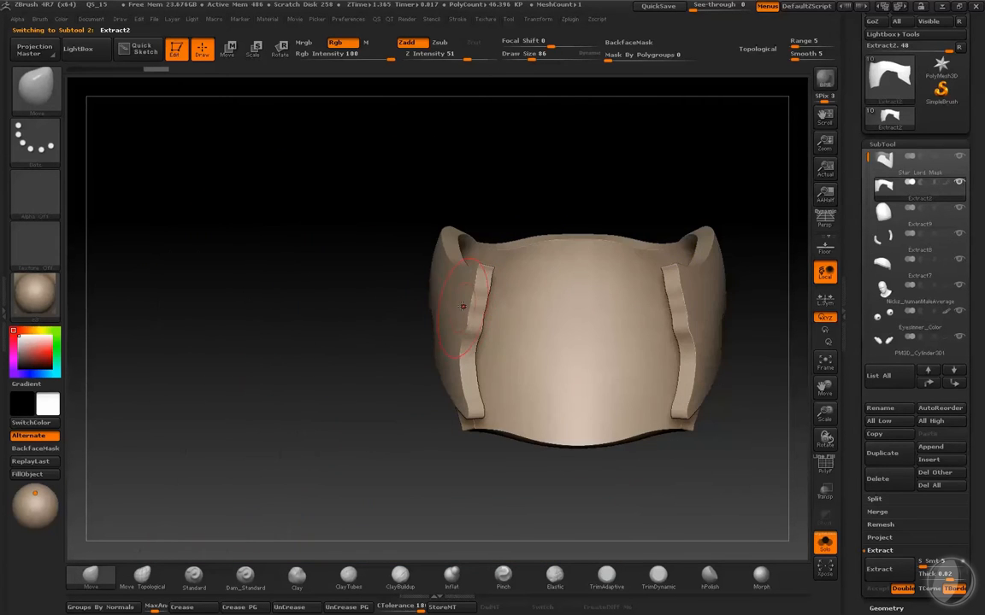
{"action": "left_click_drag", "start_coordinate": [385, 359], "coordinate": [398, 477]}
{"action": "key", "text": "shift+alt+s"}
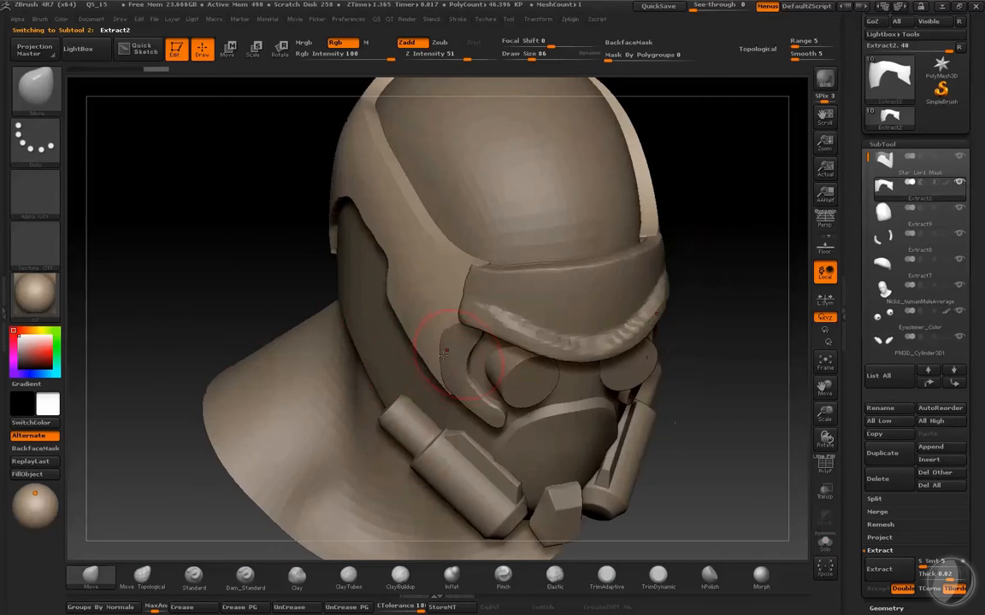
Step: Adjust the extracted panel's fit against the helmet with the Move brush at draw size 521, and reduce the size to 170
{"action": "mouse_move", "coordinate": [273, 284]}
{"action": "left_mouse_down"}
{"action": "mouse_move", "coordinate": [246, 340]}
{"action": "mouse_move", "coordinate": [257, 344]}
{"action": "left_mouse_up"}
{"action": "key", "text": "s"}
{"action": "left_click_drag", "start_coordinate": [448, 302], "coordinate": [466, 302]}
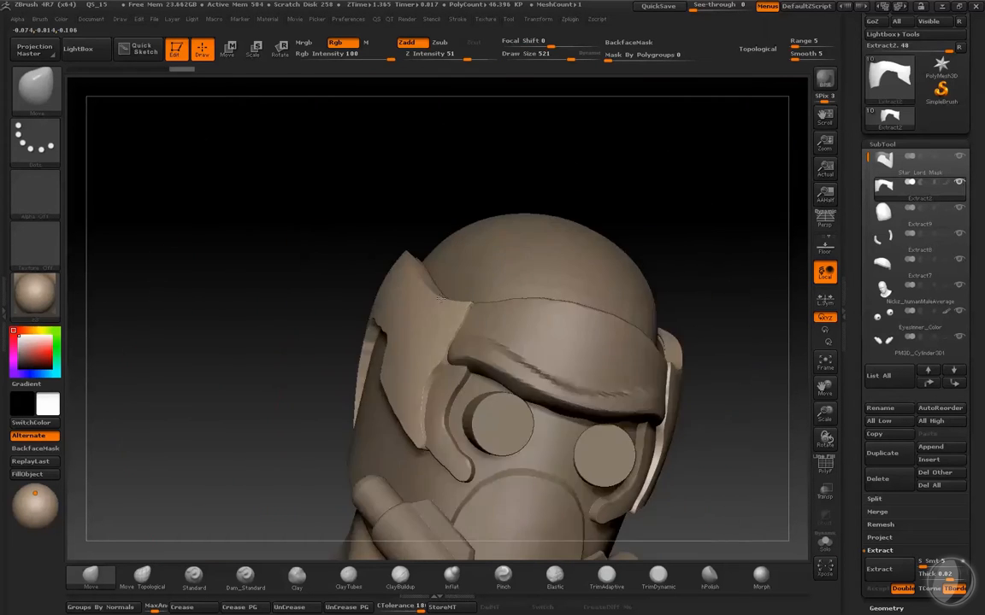
{"action": "left_click_drag", "start_coordinate": [616, 138], "coordinate": [566, 224]}
{"action": "key", "text": "s"}
{"action": "left_click_drag", "start_coordinate": [482, 331], "coordinate": [472, 332]}
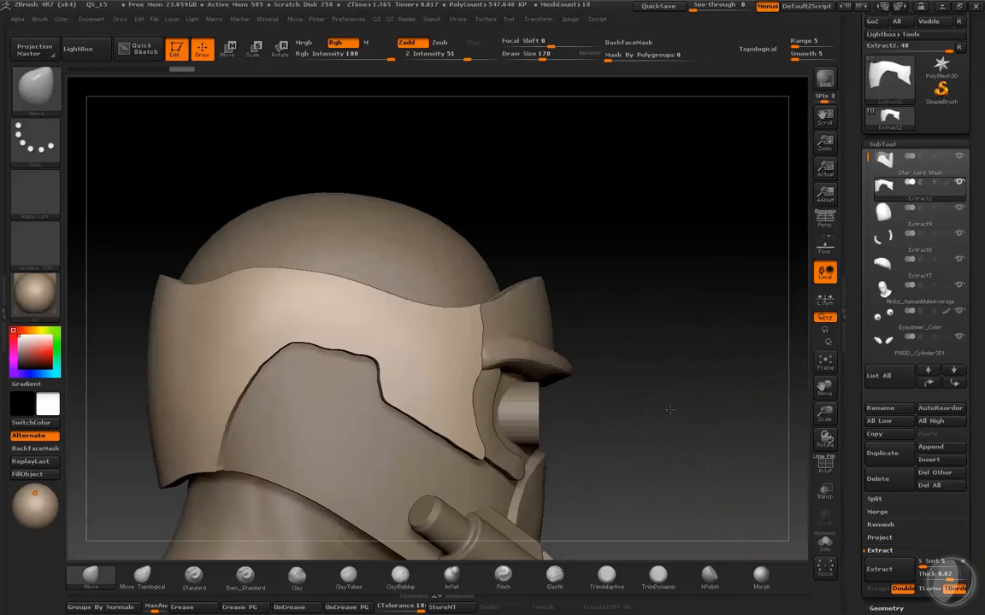
Step: Reduce the draw size to 89 and smaller, and nudge the extracted panel's lower front tip beside the eye trim
{"action": "key", "text": "s"}
{"action": "left_click_drag", "start_coordinate": [496, 358], "coordinate": [478, 358]}
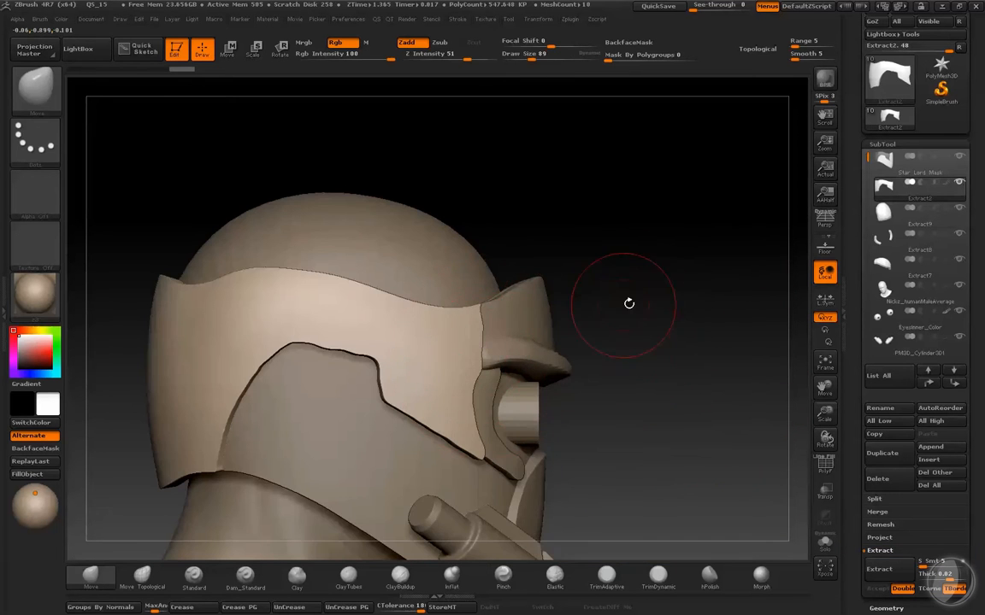
{"action": "left_click_drag", "start_coordinate": [629, 303], "coordinate": [658, 306], "text": "alt"}
{"action": "key", "text": "s"}
{"action": "left_click_drag", "start_coordinate": [467, 460], "coordinate": [462, 467]}
{"action": "key", "text": "s"}
{"action": "left_click_drag", "start_coordinate": [470, 466], "coordinate": [467, 476]}
{"action": "mouse_move", "coordinate": [698, 237]}
{"action": "left_mouse_down"}
{"action": "mouse_move", "coordinate": [670, 259]}
{"action": "mouse_move", "coordinate": [648, 254]}
{"action": "mouse_move", "coordinate": [637, 306]}
{"action": "mouse_move", "coordinate": [684, 271]}
{"action": "mouse_move", "coordinate": [688, 280]}
{"action": "mouse_move", "coordinate": [671, 282]}
{"action": "mouse_move", "coordinate": [692, 254]}
{"action": "mouse_move", "coordinate": [587, 211]}
{"action": "mouse_move", "coordinate": [685, 241]}
{"action": "mouse_move", "coordinate": [641, 287]}
{"action": "mouse_move", "coordinate": [653, 284]}
{"action": "left_mouse_up"}
Step: Inspect the extracted panel in isolation and against the full helmet from the side, with the draw size at 39
{"action": "key", "text": "s"}
{"action": "key", "text": "alt+s"}
{"action": "key", "text": "shift+f"}
{"action": "key", "text": "shift+f"}
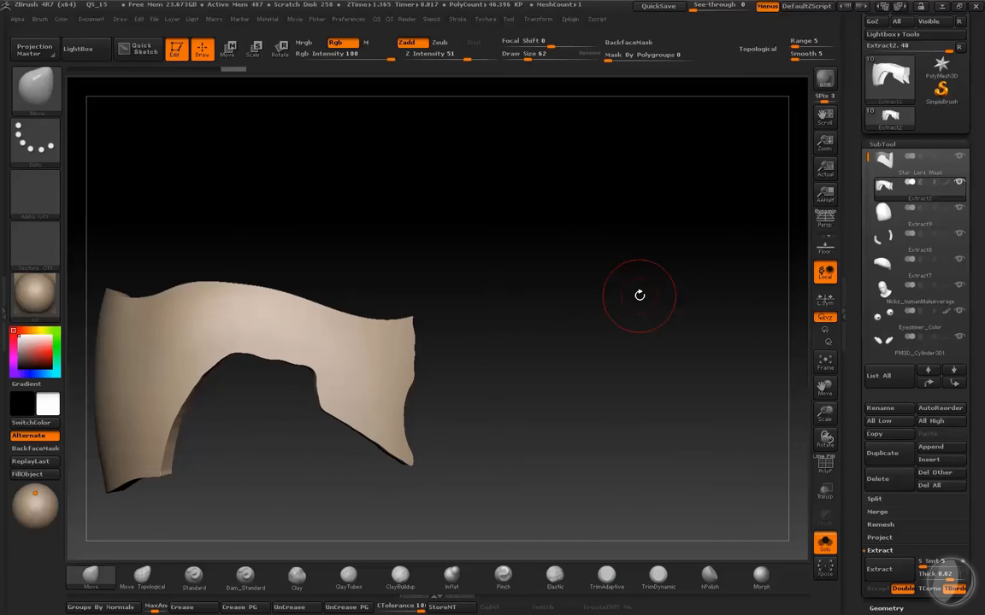
{"action": "left_click_drag", "start_coordinate": [576, 335], "coordinate": [603, 292]}
{"action": "left_click_drag", "start_coordinate": [453, 191], "coordinate": [529, 245]}
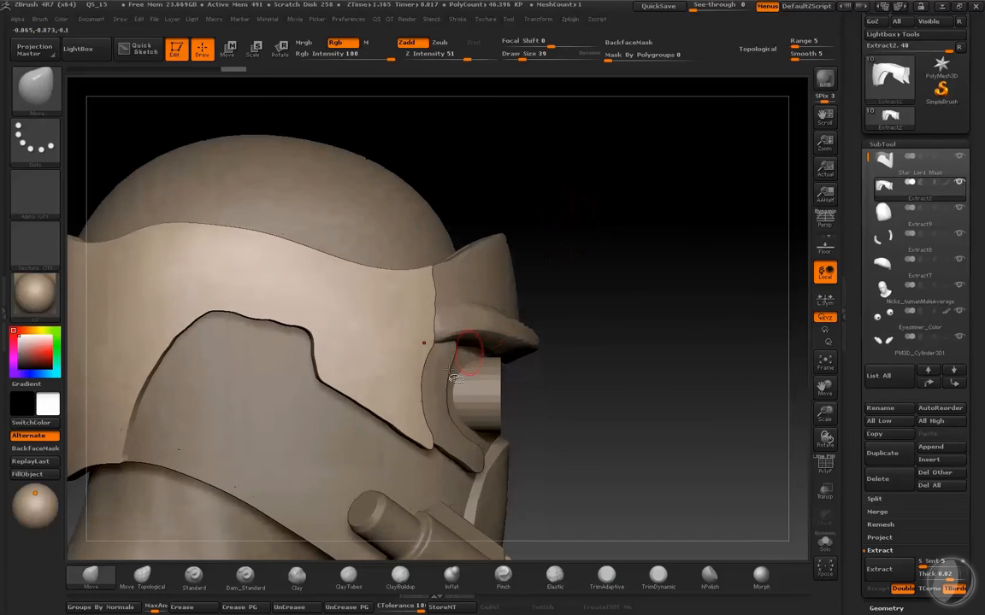
{"action": "left_click_drag", "start_coordinate": [432, 174], "coordinate": [438, 231]}
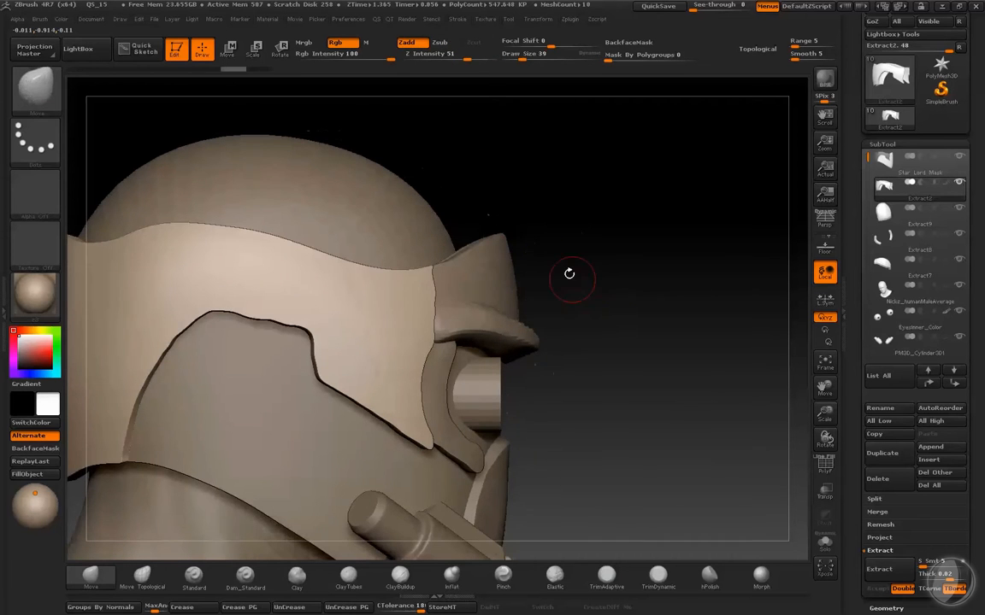
Step: Set the draw size to 122 and pull the panel's front edge slightly backward beside the eye trim
{"action": "key", "text": "s"}
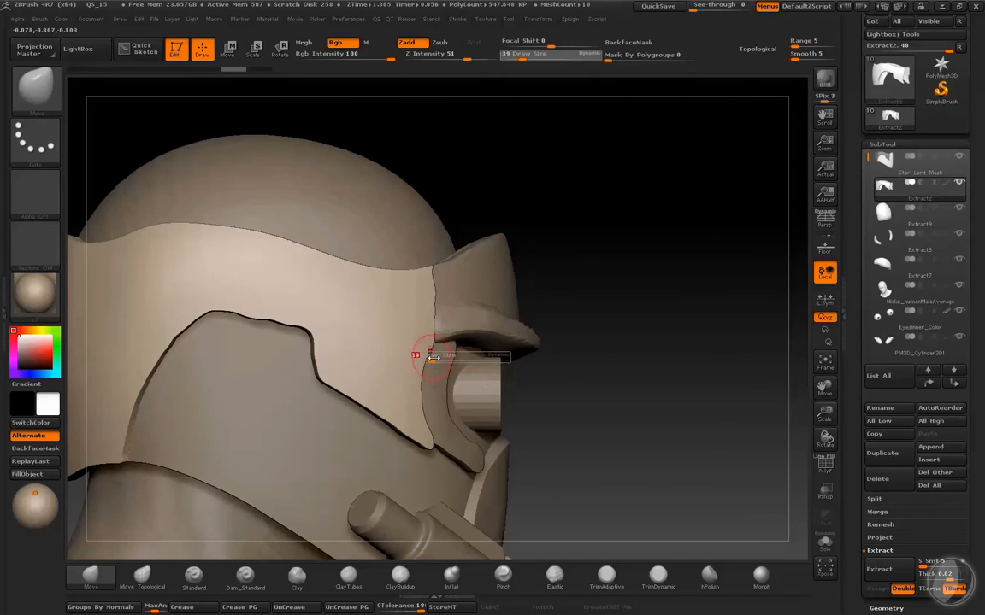
{"action": "left_click_drag", "start_coordinate": [434, 356], "coordinate": [449, 357]}
{"action": "left_click_drag", "start_coordinate": [423, 371], "coordinate": [415, 371]}
{"action": "left_click_drag", "start_coordinate": [666, 282], "coordinate": [561, 285]}
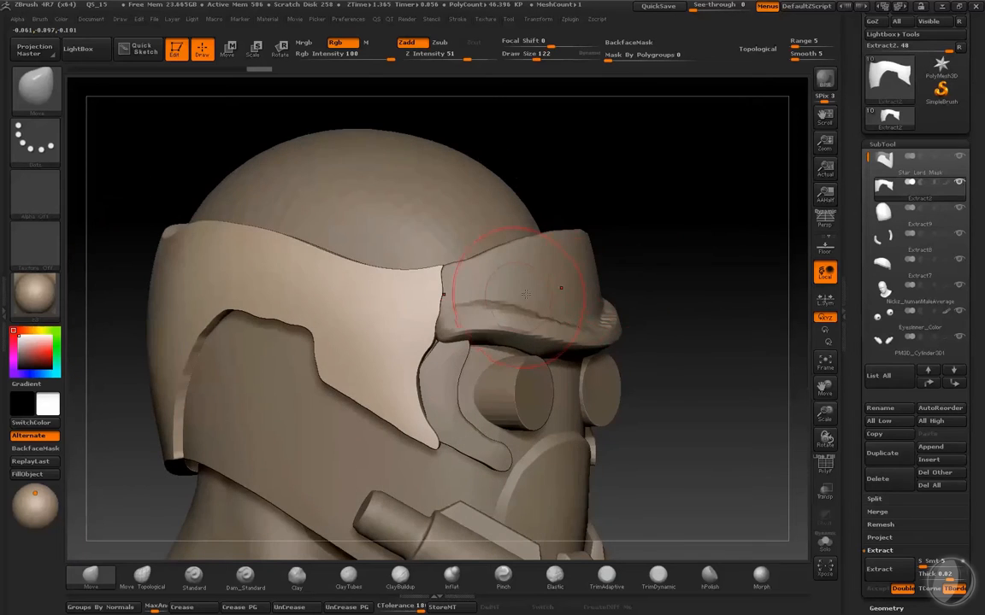
Step: Isolate the extracted panel and trim its upper front edge to a smooth curve with ClipCurve
{"action": "left_click_drag", "start_coordinate": [718, 221], "coordinate": [655, 239]}
{"action": "key", "text": "alt+s"}
{"action": "mouse_move", "coordinate": [433, 373]}
{"action": "left_mouse_down", "text": "ctrl+shift"}
{"action": "mouse_move", "coordinate": [429, 193]}
{"action": "mouse_move", "coordinate": [446, 189]}
{"action": "mouse_move", "coordinate": [430, 171]}
{"action": "mouse_move", "coordinate": [466, 203]}
{"action": "mouse_move", "coordinate": [420, 372]}
{"action": "mouse_move", "coordinate": [426, 259]}
{"action": "left_mouse_up", "text": "ctrl+shift"}
{"action": "left_click_drag", "start_coordinate": [428, 179], "coordinate": [319, 107], "text": "ctrl+shift"}
{"action": "left_click_drag", "start_coordinate": [408, 291], "coordinate": [430, 301], "text": "ctrl+shift"}
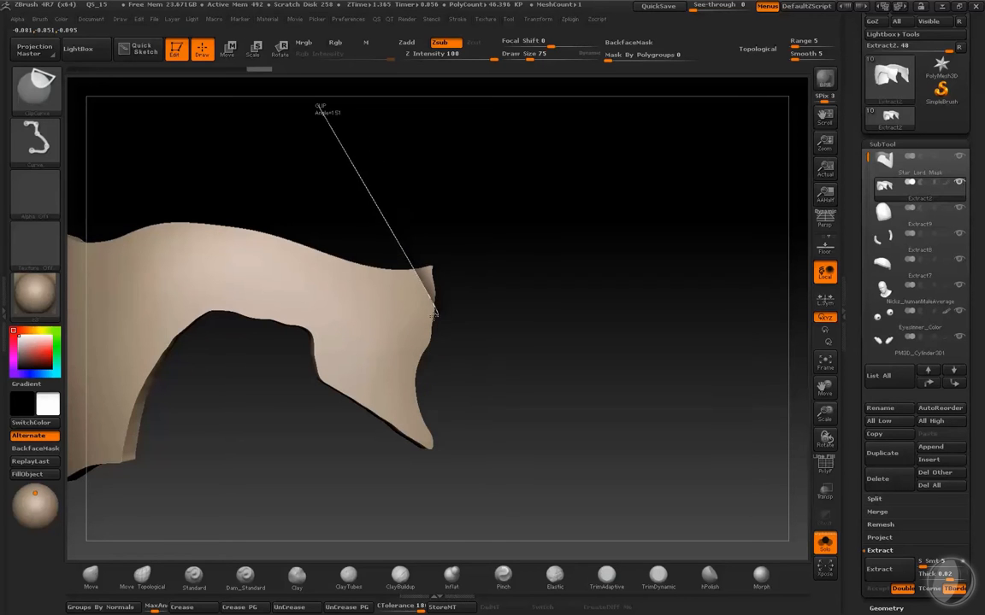
{"action": "mouse_move", "coordinate": [428, 355]}
{"action": "left_mouse_down", "text": "ctrl+shift"}
{"action": "mouse_move", "coordinate": [428, 340]}
{"action": "mouse_move", "coordinate": [425, 365]}
{"action": "left_mouse_up", "text": "ctrl+shift"}
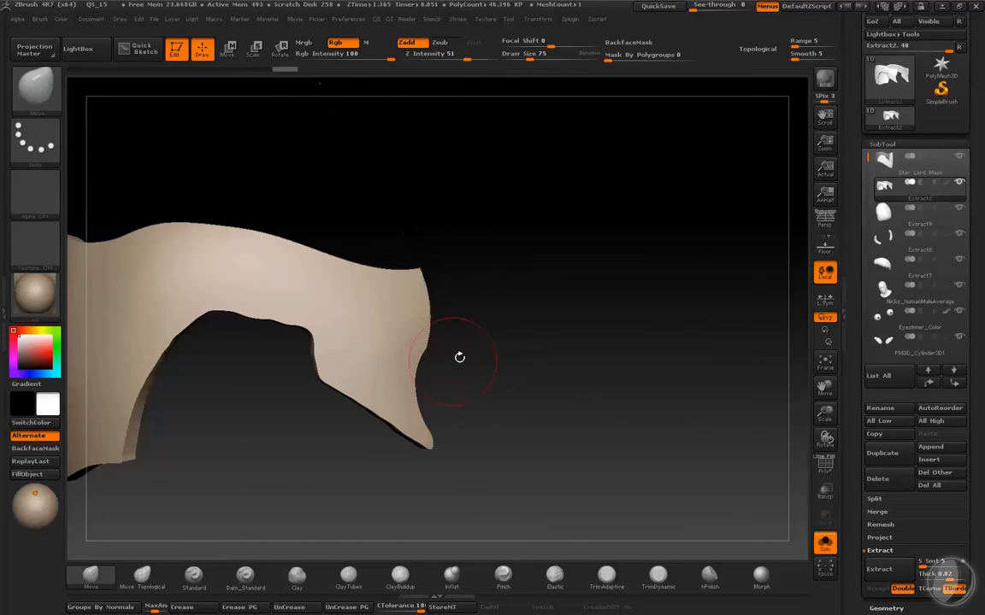
Step: Trim the notch in the isolated panel's front edge, down toward its lower tip, with ClipCurve
{"action": "left_click_drag", "start_coordinate": [525, 314], "coordinate": [521, 303]}
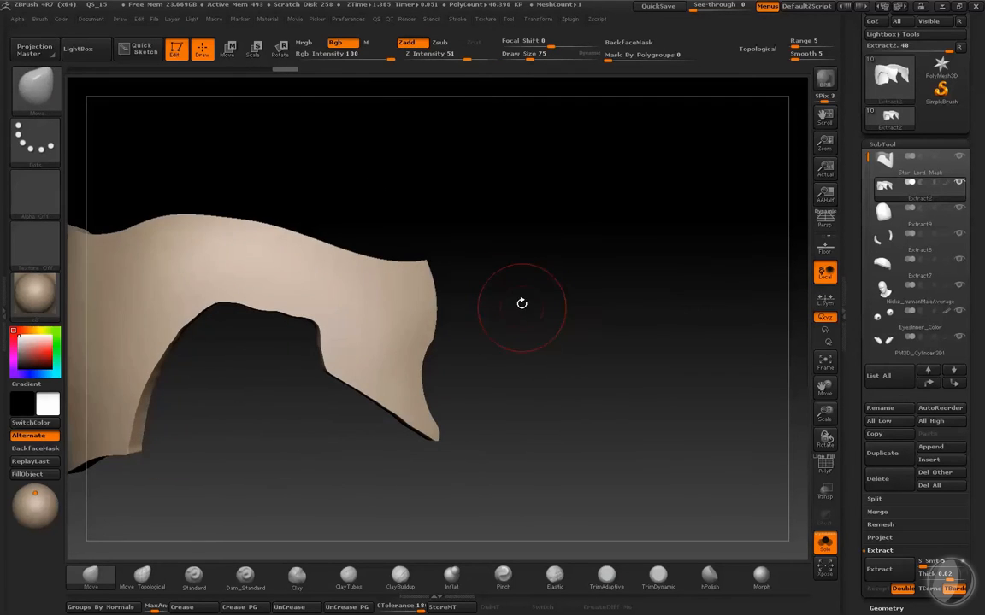
{"action": "key", "text": "ctrl+shift"}
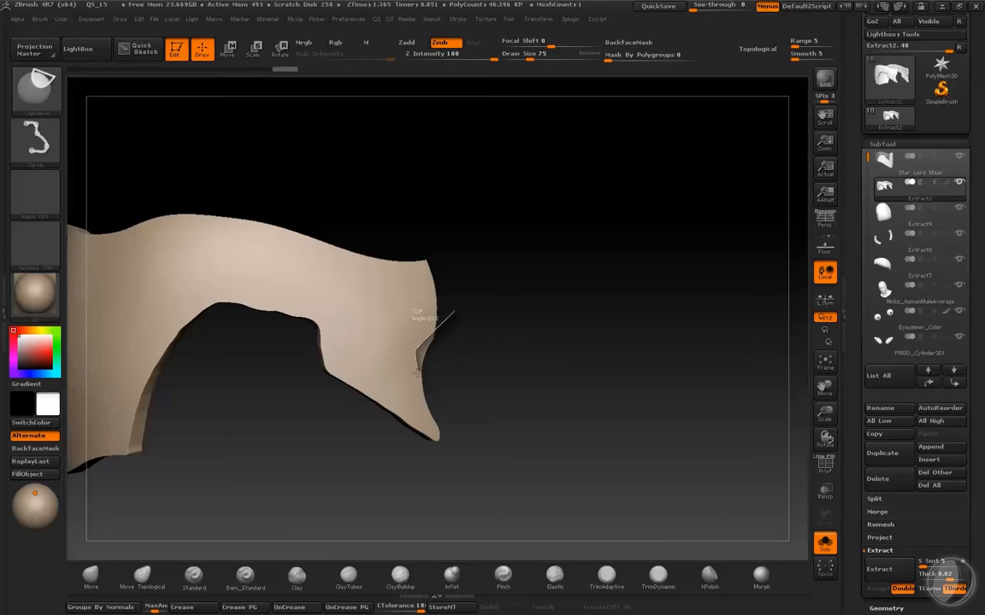
{"action": "left_click_drag", "start_coordinate": [419, 395], "coordinate": [421, 396], "text": "ctrl+shift"}
{"action": "key", "text": "ctrl+z"}
{"action": "left_click_drag", "start_coordinate": [454, 309], "coordinate": [422, 342], "text": "ctrl+shift"}
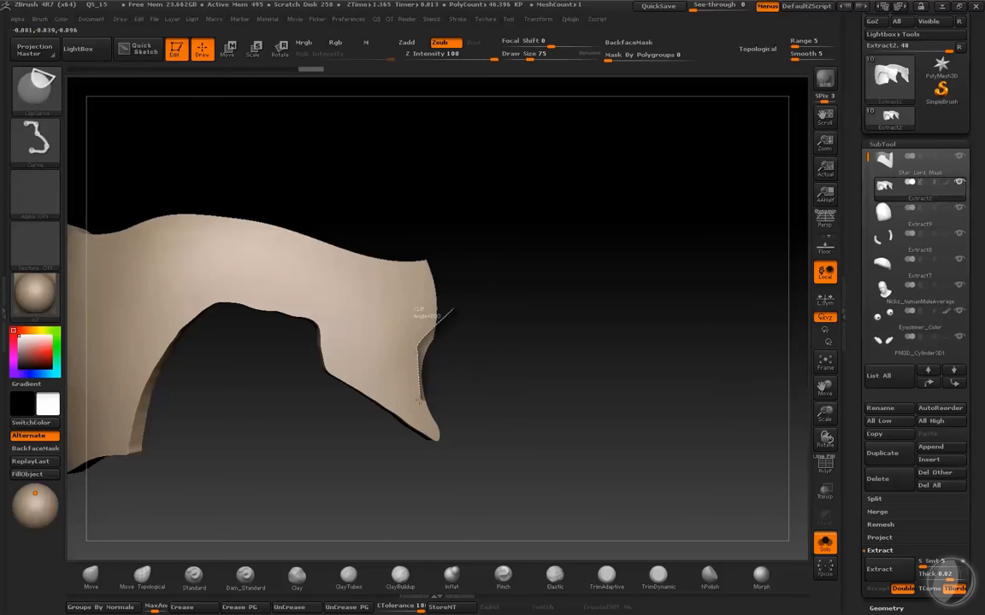
{"action": "left_click_drag", "start_coordinate": [449, 448], "coordinate": [451, 452], "text": "ctrl+shift"}
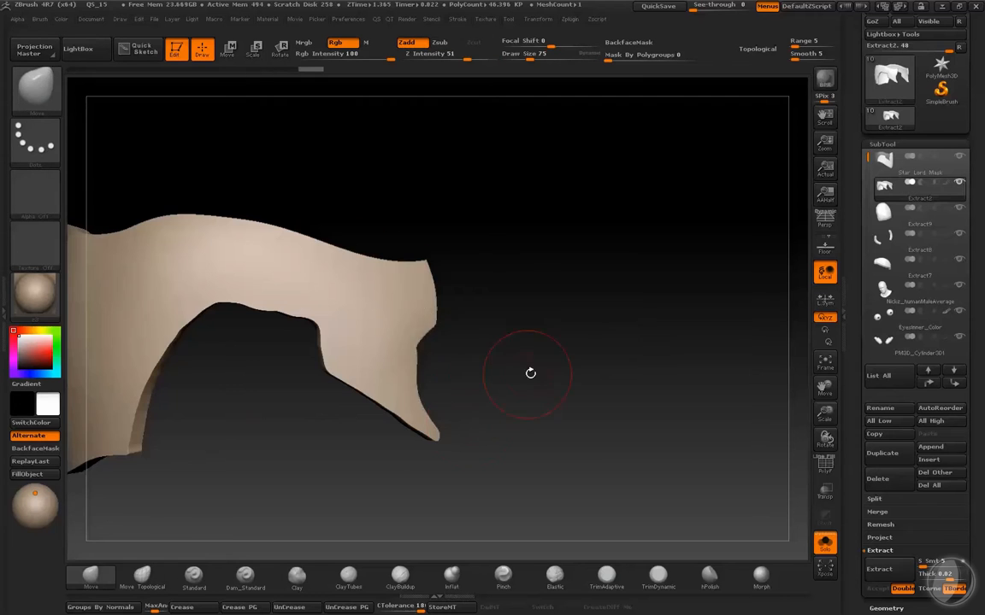
Step: Bring back the full helmet and refine the panel's front notch beside the eye trim with a draw size of 72
{"action": "left_click_drag", "start_coordinate": [531, 374], "coordinate": [590, 330]}
{"action": "key", "text": "shift+s"}
{"action": "mouse_move", "coordinate": [512, 332]}
{"action": "left_mouse_down"}
{"action": "mouse_move", "coordinate": [546, 400]}
{"action": "mouse_move", "coordinate": [478, 410]}
{"action": "left_mouse_up"}
{"action": "key", "text": "b"}
{"action": "key", "text": "m"}
{"action": "key", "text": "v"}
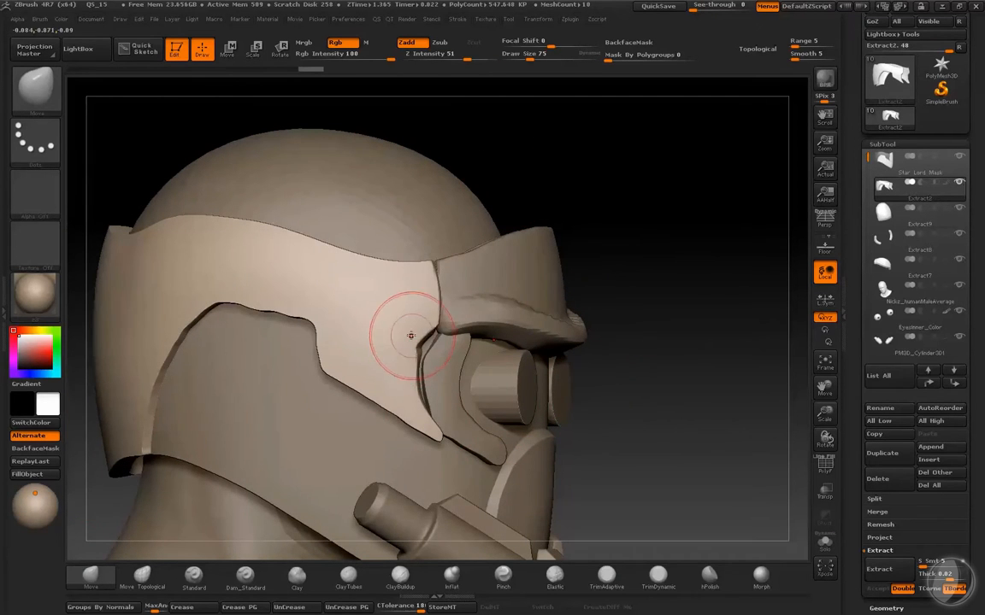
{"action": "key", "text": "s"}
{"action": "mouse_move", "coordinate": [411, 336]}
{"action": "left_mouse_down"}
{"action": "mouse_move", "coordinate": [425, 337]}
{"action": "mouse_move", "coordinate": [424, 368]}
{"action": "mouse_move", "coordinate": [421, 359]}
{"action": "left_mouse_up"}
{"action": "key", "text": "s"}
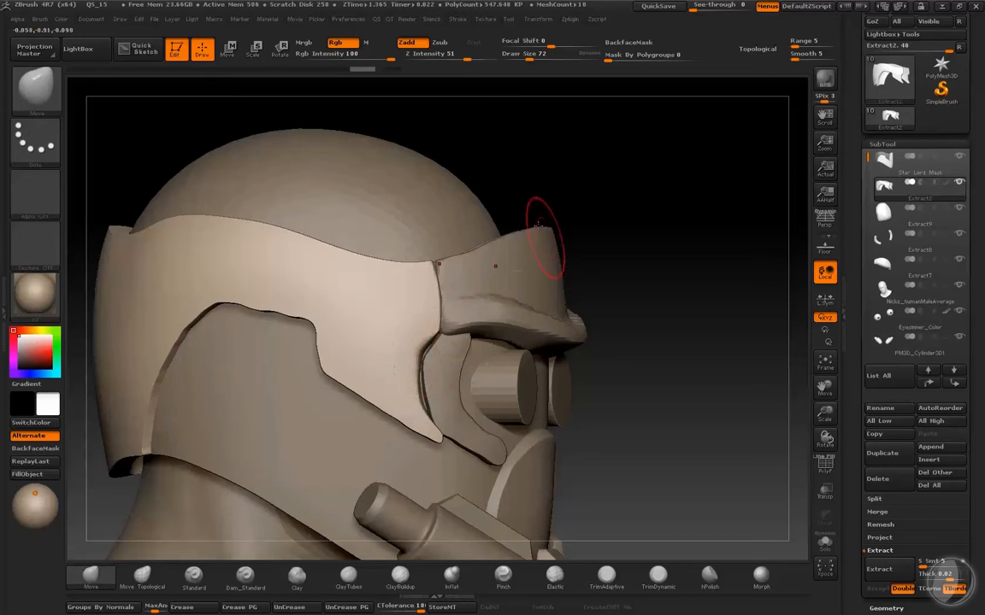
Step: Set the Smooth brush's intensity to 9 and lightly smooth the panel's front notch edge
{"action": "left_click", "coordinate": [427, 55]}
{"action": "type", "text": "12"}
{"action": "key", "text": "Return"}
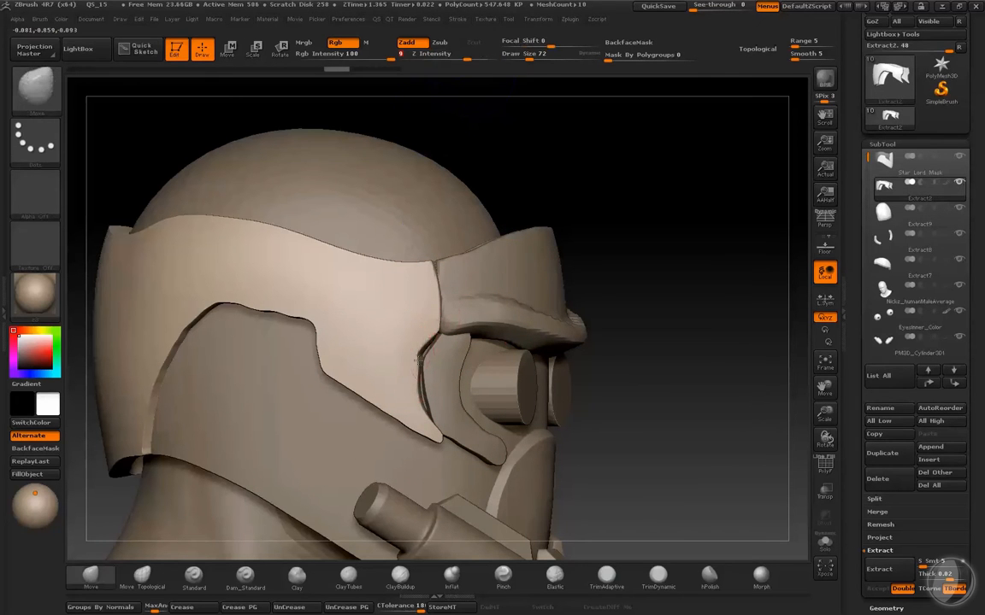
{"action": "mouse_move", "coordinate": [419, 360]}
{"action": "left_mouse_down"}
{"action": "mouse_move", "coordinate": [421, 352]}
{"action": "mouse_move", "coordinate": [422, 397]}
{"action": "left_mouse_up"}
Step: Nudge the panel's lower front tip slightly upward with the Move brush at draw size 60
{"action": "key", "text": "]"}
{"action": "left_click_drag", "start_coordinate": [612, 267], "coordinate": [590, 237]}
{"action": "left_click_drag", "start_coordinate": [614, 315], "coordinate": [628, 335]}
{"action": "key", "text": "]"}
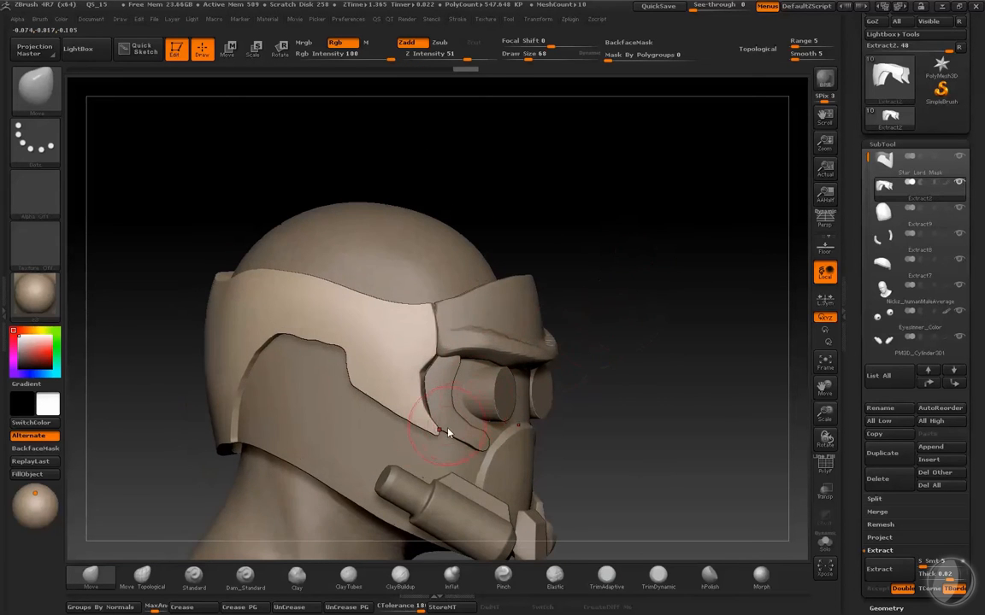
{"action": "left_click_drag", "start_coordinate": [438, 431], "coordinate": [440, 421]}
Step: Nudge the panel's upper front corner beside the brow from the front with a draw size of 165
{"action": "mouse_move", "coordinate": [598, 380]}
{"action": "left_mouse_down"}
{"action": "mouse_move", "coordinate": [461, 384]}
{"action": "mouse_move", "coordinate": [424, 405]}
{"action": "left_mouse_up"}
{"action": "key", "text": "]"}
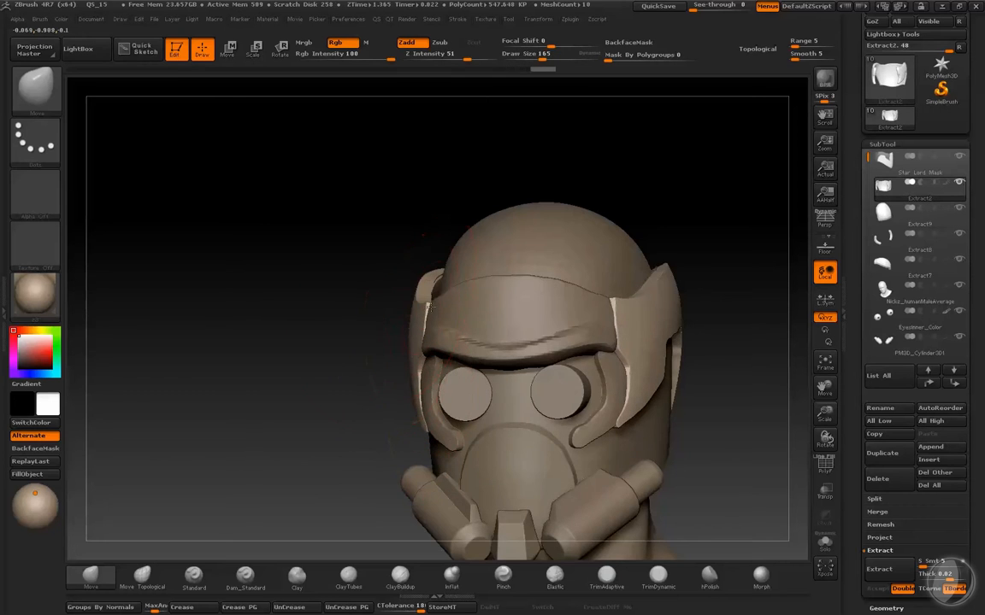
{"action": "left_click_drag", "start_coordinate": [431, 308], "coordinate": [433, 309]}
{"action": "left_click_drag", "start_coordinate": [324, 337], "coordinate": [474, 347]}
Step: Nudge the top of the panel's arched cutout upward at draw size 82, and isolate the panel
{"action": "key", "text": "["}
{"action": "left_click_drag", "start_coordinate": [552, 318], "coordinate": [618, 300], "text": "alt"}
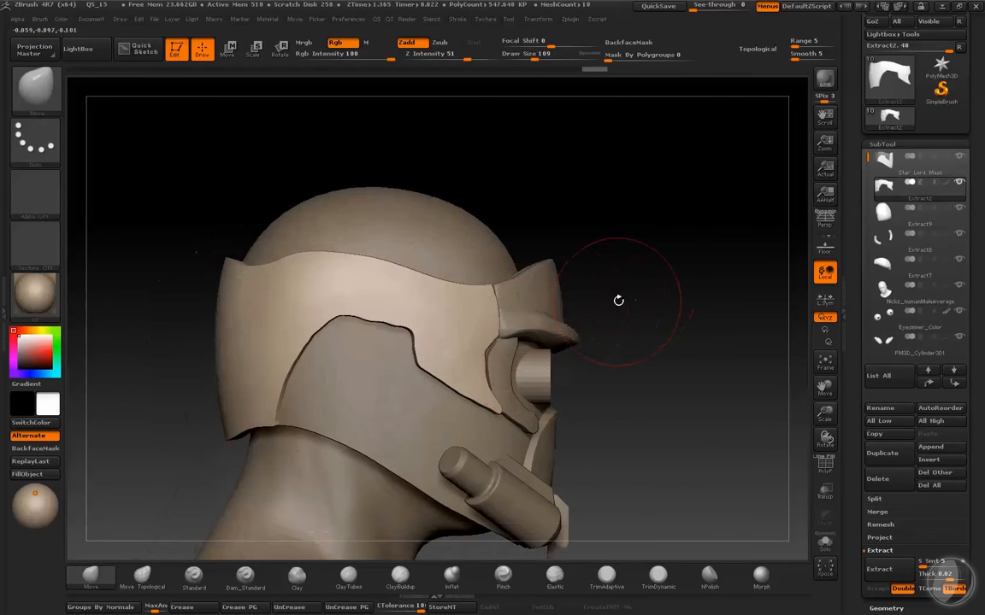
{"action": "key", "text": "["}
{"action": "left_click_drag", "start_coordinate": [378, 323], "coordinate": [382, 314]}
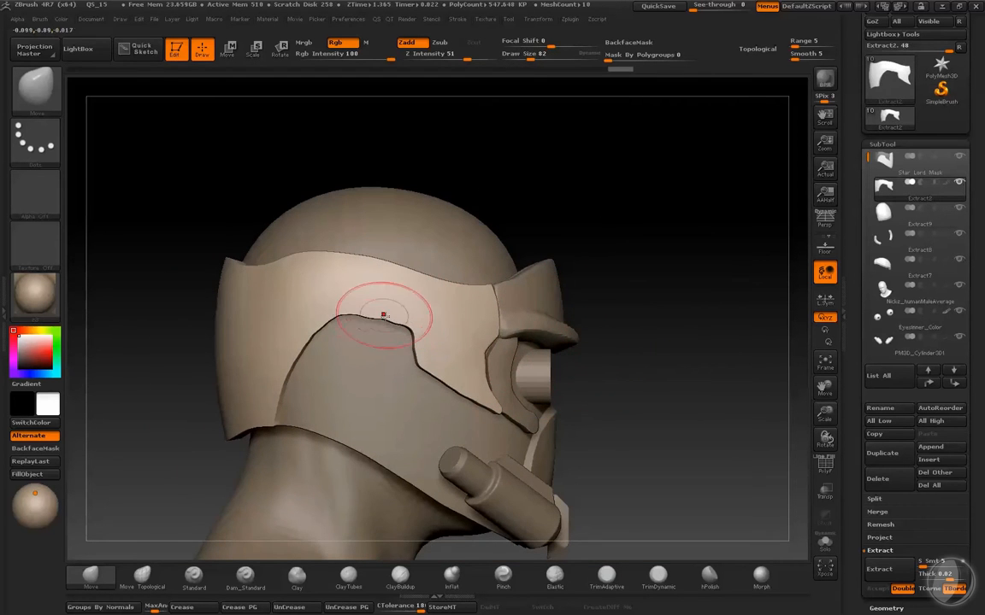
{"action": "left_click_drag", "start_coordinate": [617, 272], "coordinate": [718, 267], "text": "alt"}
{"action": "left_click", "coordinate": [825, 543]}
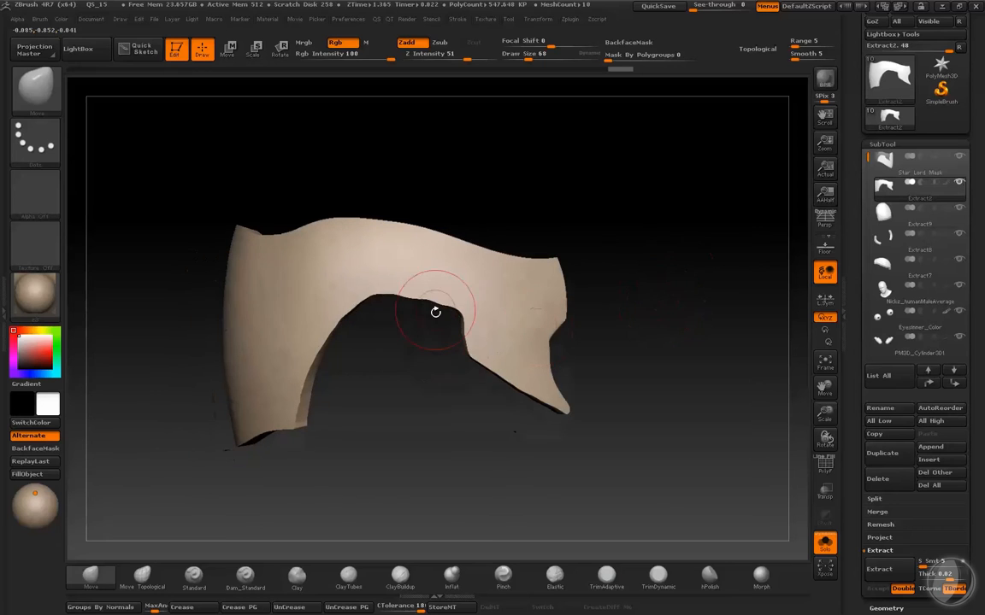
Step: Try to clip the panel's underside into an angular arch with ClipCurve, and undo the cut
{"action": "left_click_drag", "start_coordinate": [438, 318], "coordinate": [363, 292], "text": "ctrl+shift"}
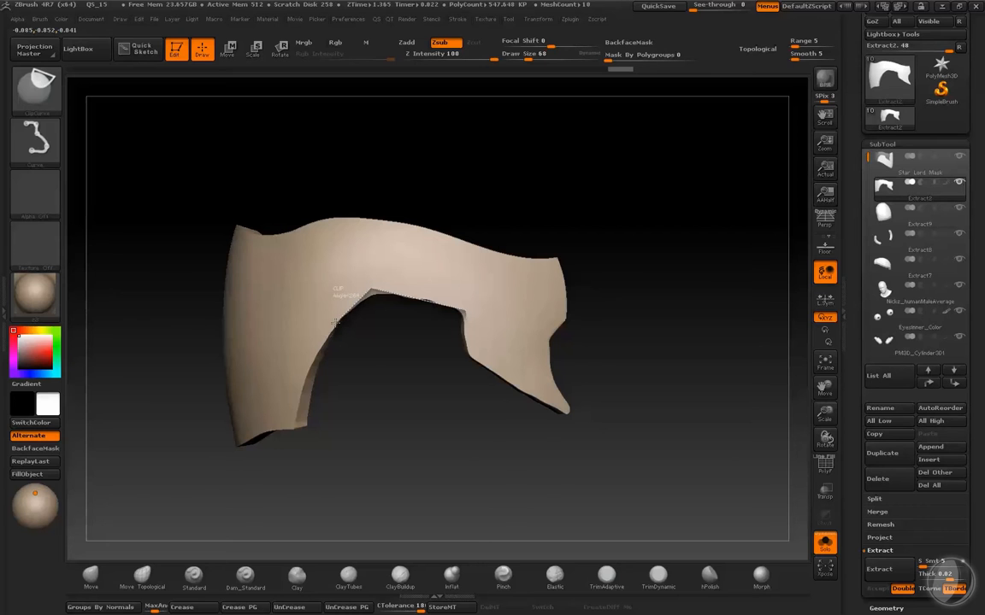
{"action": "left_click_drag", "start_coordinate": [335, 322], "coordinate": [290, 457], "text": "ctrl+shift"}
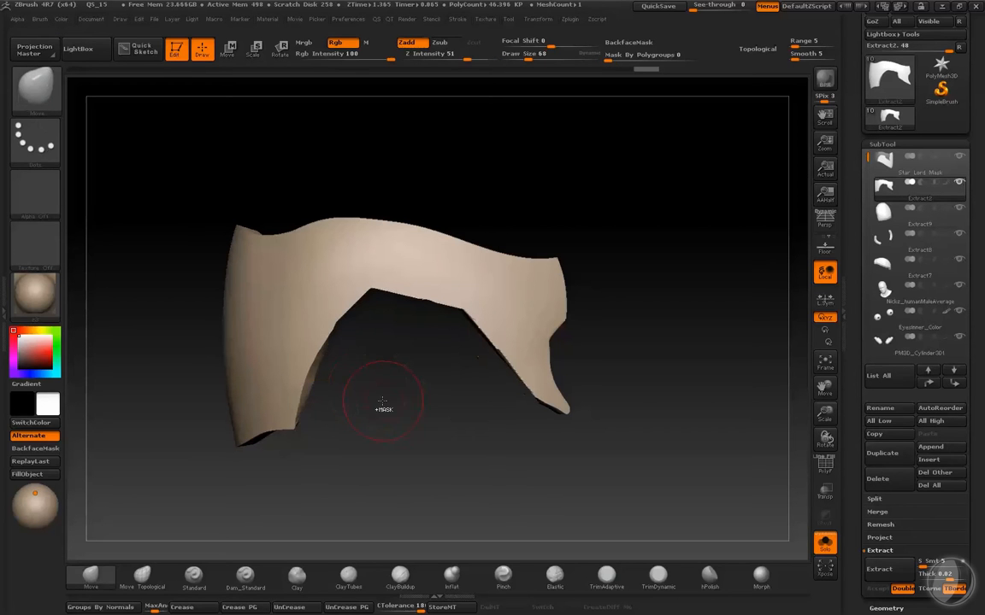
{"action": "key", "text": "ctrl+z"}
Step: Clip the panel's arched cutout into a straight-topped shape with a steep front side, and smooth its front edge
{"action": "left_click_drag", "start_coordinate": [466, 378], "coordinate": [460, 328], "text": "ctrl+shift"}
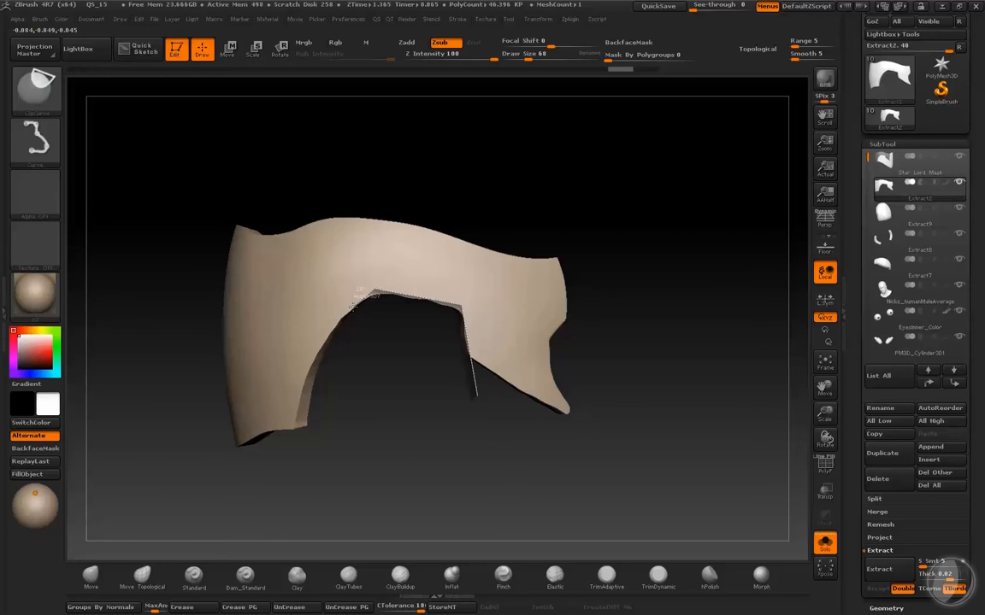
{"action": "mouse_move", "coordinate": [301, 374]}
{"action": "left_mouse_down"}
{"action": "mouse_move", "coordinate": [282, 341]}
{"action": "mouse_move", "coordinate": [260, 402]}
{"action": "mouse_move", "coordinate": [302, 445]}
{"action": "left_mouse_up"}
{"action": "mouse_move", "coordinate": [373, 454]}
{"action": "left_mouse_down"}
{"action": "mouse_move", "coordinate": [382, 438]}
{"action": "mouse_move", "coordinate": [389, 461]}
{"action": "left_mouse_up"}
{"action": "left_click_drag", "start_coordinate": [472, 332], "coordinate": [469, 346], "text": "shift"}
Step: Straighten the cutout's steep front edge with the Move brush at draw size 45, and check it on the full helmet
{"action": "mouse_move", "coordinate": [400, 421]}
{"action": "left_mouse_down"}
{"action": "mouse_move", "coordinate": [460, 408]}
{"action": "mouse_move", "coordinate": [445, 308]}
{"action": "left_mouse_up"}
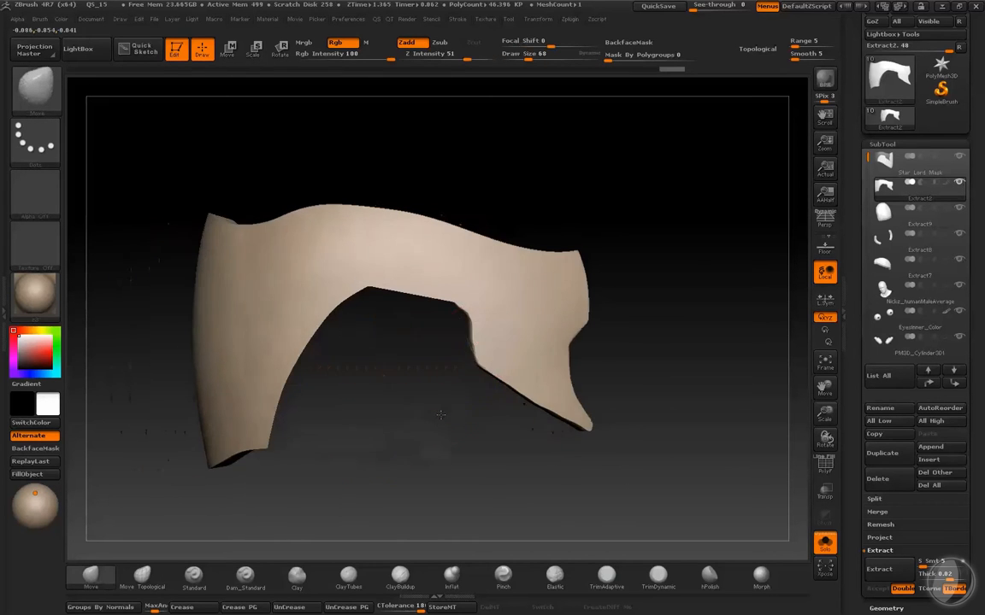
{"action": "key", "text": "s"}
{"action": "left_click", "coordinate": [463, 323]}
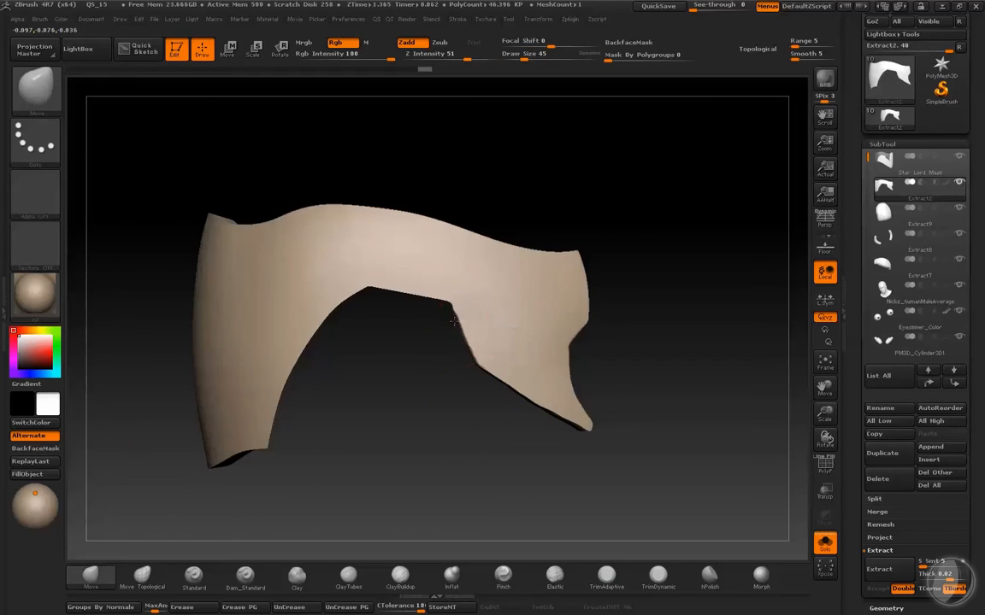
{"action": "left_click", "coordinate": [825, 543]}
{"action": "left_click_drag", "start_coordinate": [712, 339], "coordinate": [781, 315]}
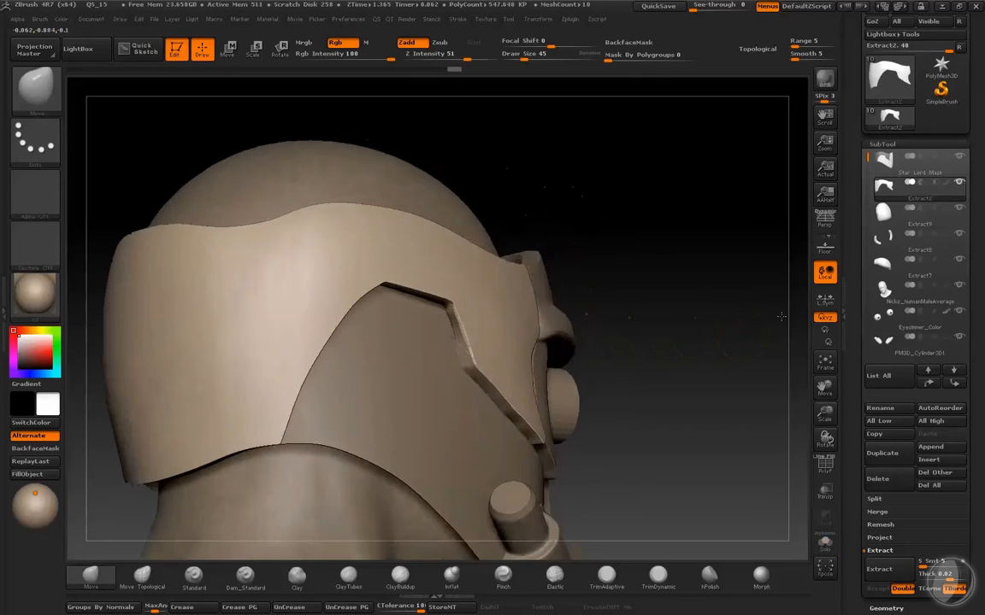
{"action": "left_click_drag", "start_coordinate": [577, 312], "coordinate": [596, 307]}
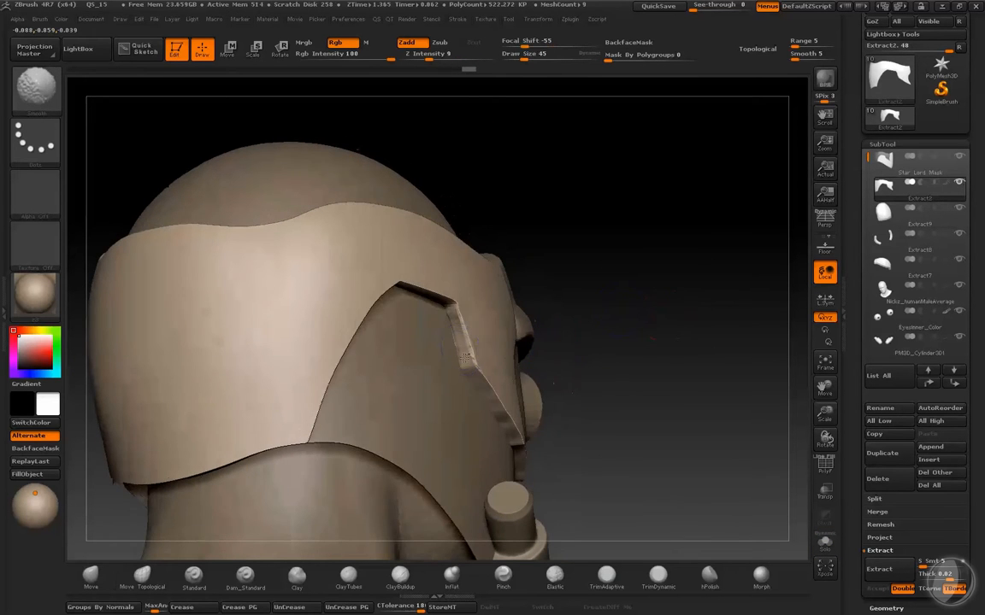
{"action": "mouse_move", "coordinate": [726, 334]}
{"action": "left_mouse_down"}
{"action": "mouse_move", "coordinate": [660, 338]}
{"action": "mouse_move", "coordinate": [720, 285]}
{"action": "mouse_move", "coordinate": [675, 339]}
{"action": "mouse_move", "coordinate": [695, 340]}
{"action": "mouse_move", "coordinate": [690, 315]}
{"action": "mouse_move", "coordinate": [664, 323]}
{"action": "left_mouse_up"}
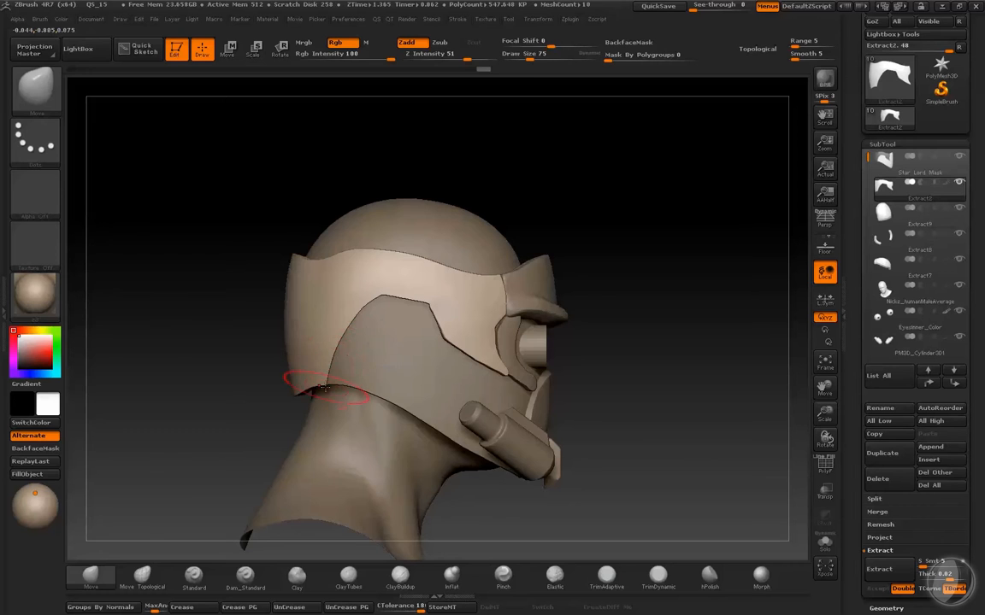
Step: Isolate the panel and clip its rear lower section along a sloping curve ending in a point with ClipCurve
{"action": "mouse_move", "coordinate": [325, 387]}
{"action": "left_mouse_down", "text": "shift"}
{"action": "mouse_move", "coordinate": [315, 394]}
{"action": "mouse_move", "coordinate": [276, 369]}
{"action": "mouse_move", "coordinate": [305, 398]}
{"action": "left_mouse_up", "text": "shift"}
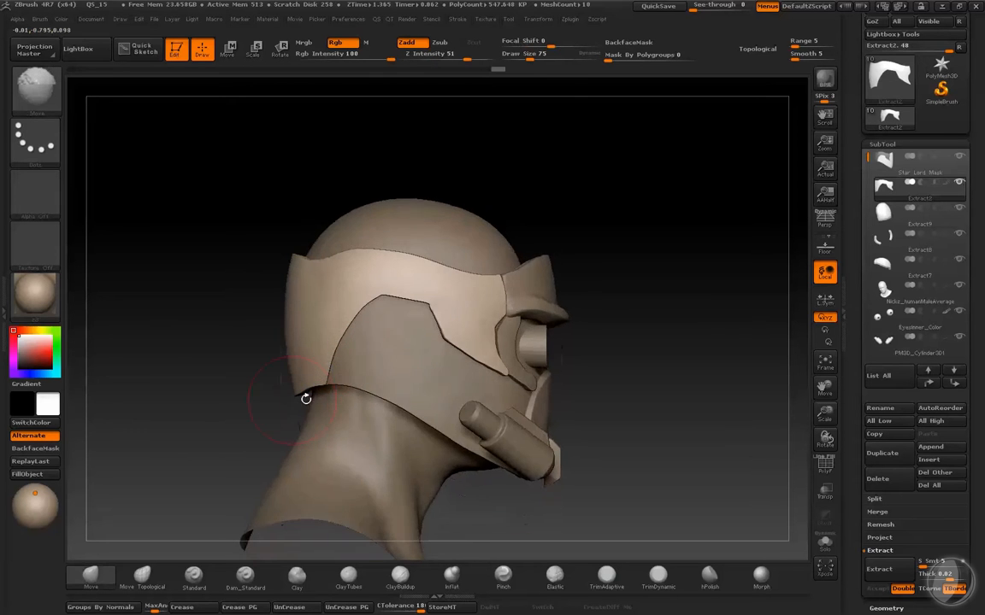
{"action": "key", "text": "shift+alt+s"}
{"action": "key", "text": "s"}
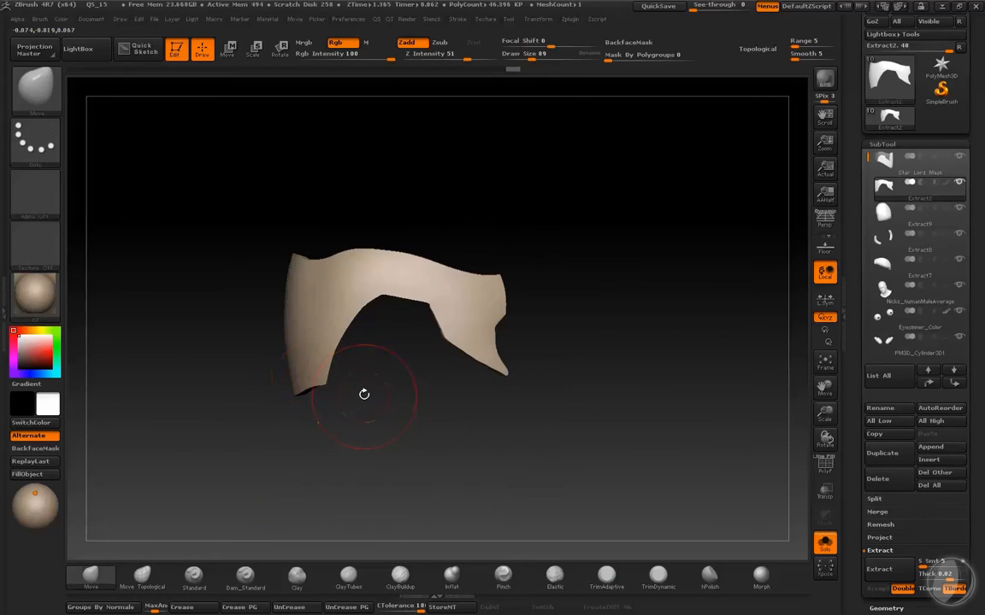
{"action": "left_click_drag", "start_coordinate": [365, 396], "coordinate": [359, 354], "text": "alt"}
{"action": "mouse_move", "coordinate": [370, 311]}
{"action": "left_mouse_down", "text": "ctrl+shift"}
{"action": "mouse_move", "coordinate": [327, 388]}
{"action": "mouse_move", "coordinate": [325, 371]}
{"action": "mouse_move", "coordinate": [308, 380]}
{"action": "left_mouse_up", "text": "ctrl+shift"}
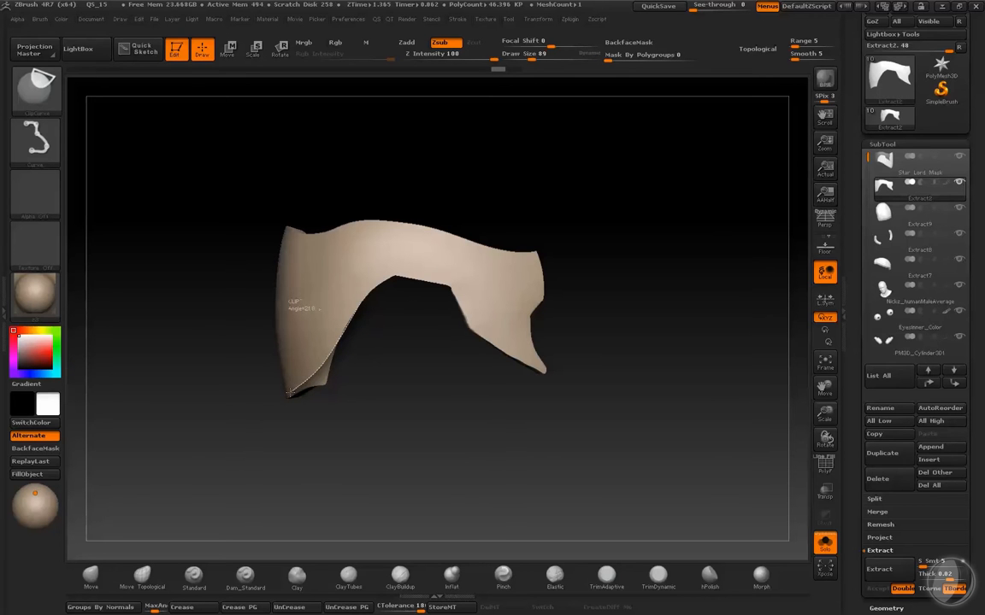
{"action": "mouse_move", "coordinate": [281, 405]}
{"action": "left_mouse_down", "text": "ctrl+shift"}
{"action": "mouse_move", "coordinate": [234, 430]}
{"action": "mouse_move", "coordinate": [315, 446]}
{"action": "mouse_move", "coordinate": [341, 367]}
{"action": "mouse_move", "coordinate": [342, 318]}
{"action": "mouse_move", "coordinate": [473, 446]}
{"action": "mouse_move", "coordinate": [684, 381]}
{"action": "mouse_move", "coordinate": [708, 386]}
{"action": "mouse_move", "coordinate": [671, 347]}
{"action": "mouse_move", "coordinate": [695, 357]}
{"action": "left_mouse_up", "text": "ctrl+shift"}
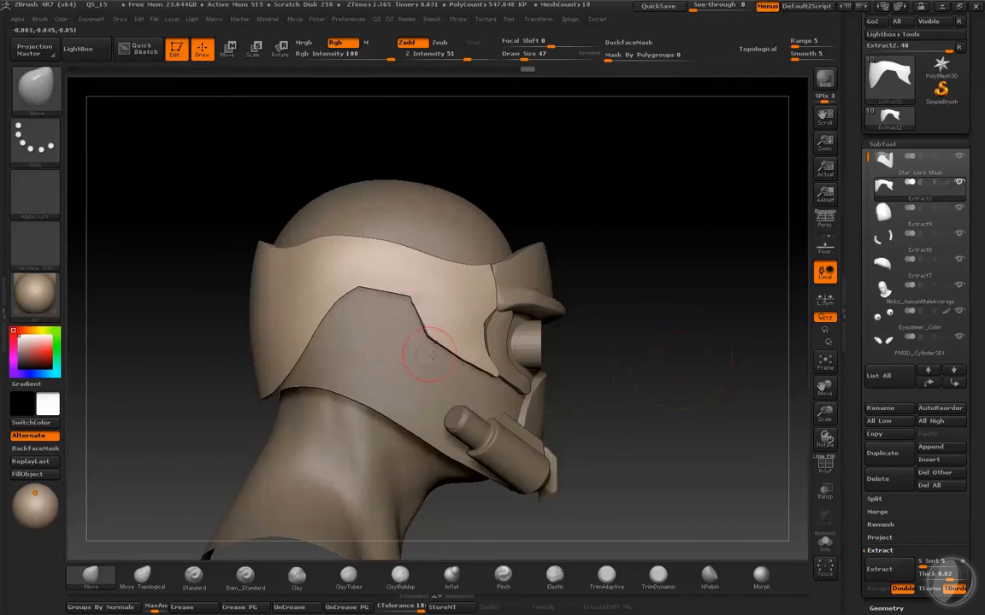
Step: Switch to the Star Lord Mask subtool, clear its mask and set the draw size to 37
{"action": "left_click_drag", "start_coordinate": [611, 316], "coordinate": [674, 346]}
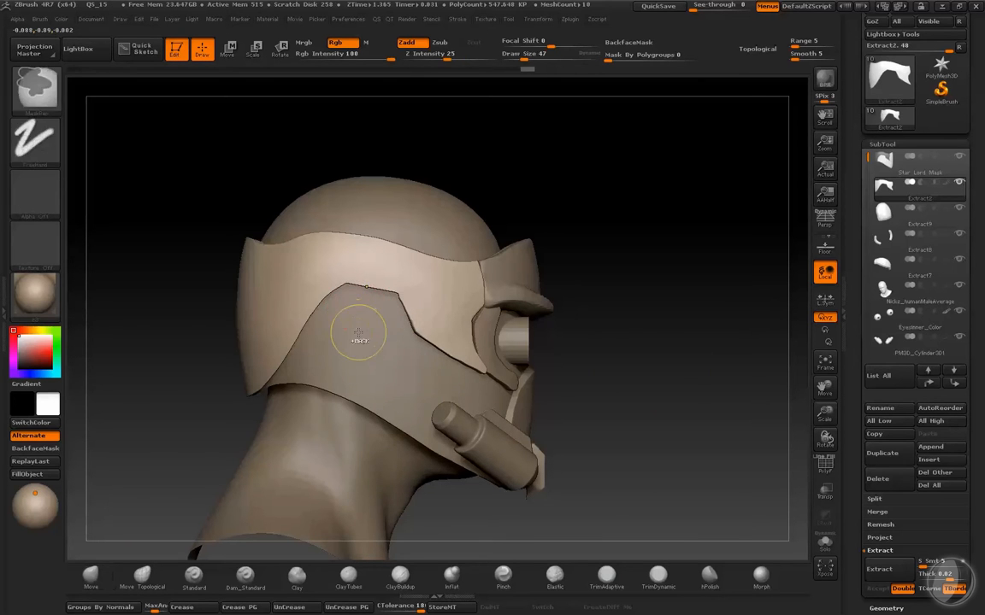
{"action": "left_click", "coordinate": [359, 329], "text": "alt"}
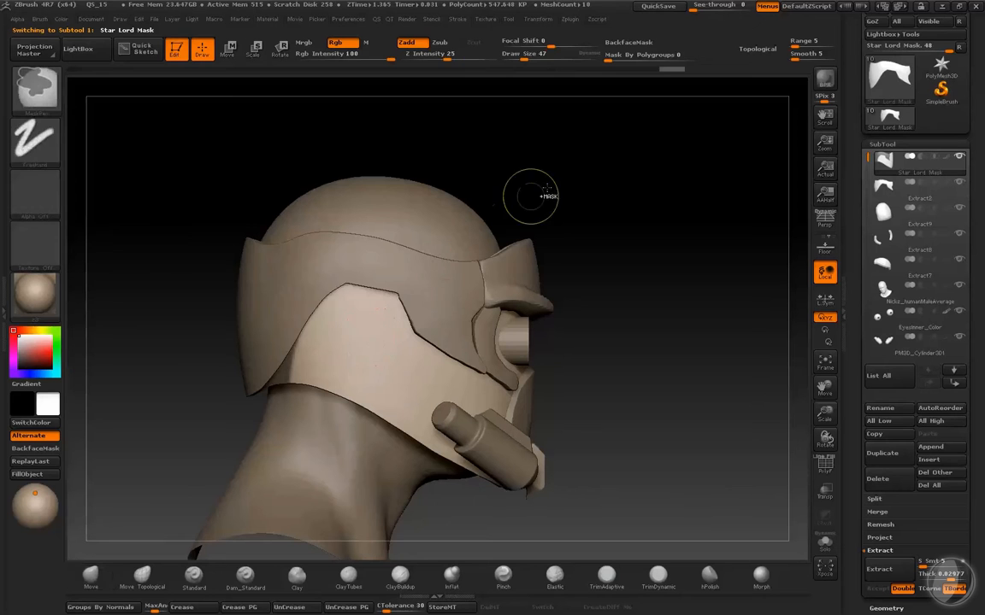
{"action": "left_click_drag", "start_coordinate": [533, 198], "coordinate": [552, 224], "text": "ctrl"}
{"action": "key", "text": "bracketleft"}
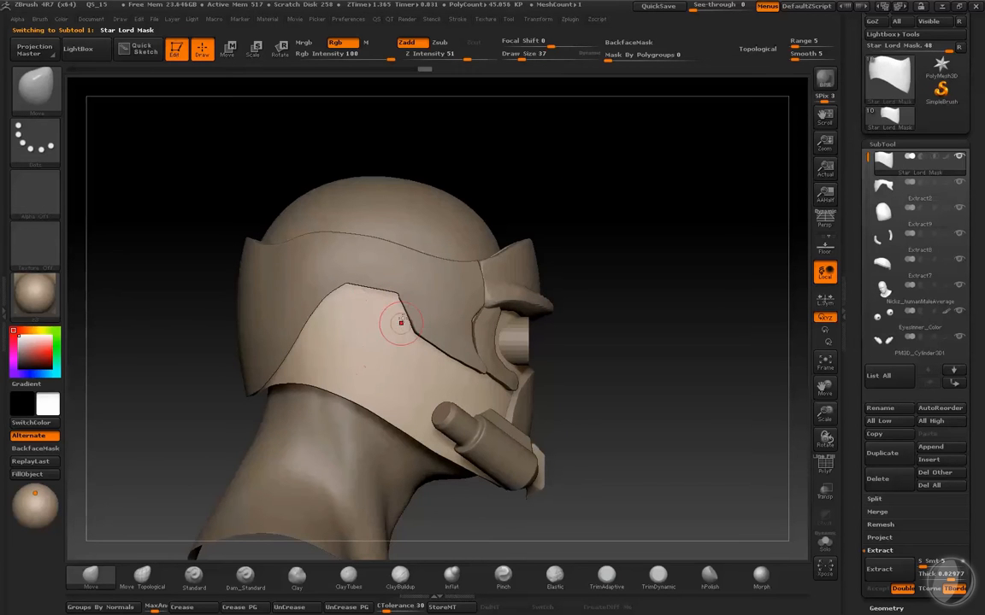
Step: Mask a straight-sided slanted band across the middle of the Star Lord Mask's side, below the extracted panel
{"action": "mouse_move", "coordinate": [684, 294]}
{"action": "left_mouse_down"}
{"action": "mouse_move", "coordinate": [615, 393]}
{"action": "mouse_move", "coordinate": [725, 362]}
{"action": "mouse_move", "coordinate": [960, 329]}
{"action": "mouse_move", "coordinate": [715, 373]}
{"action": "mouse_move", "coordinate": [769, 385]}
{"action": "mouse_move", "coordinate": [609, 479]}
{"action": "left_mouse_up"}
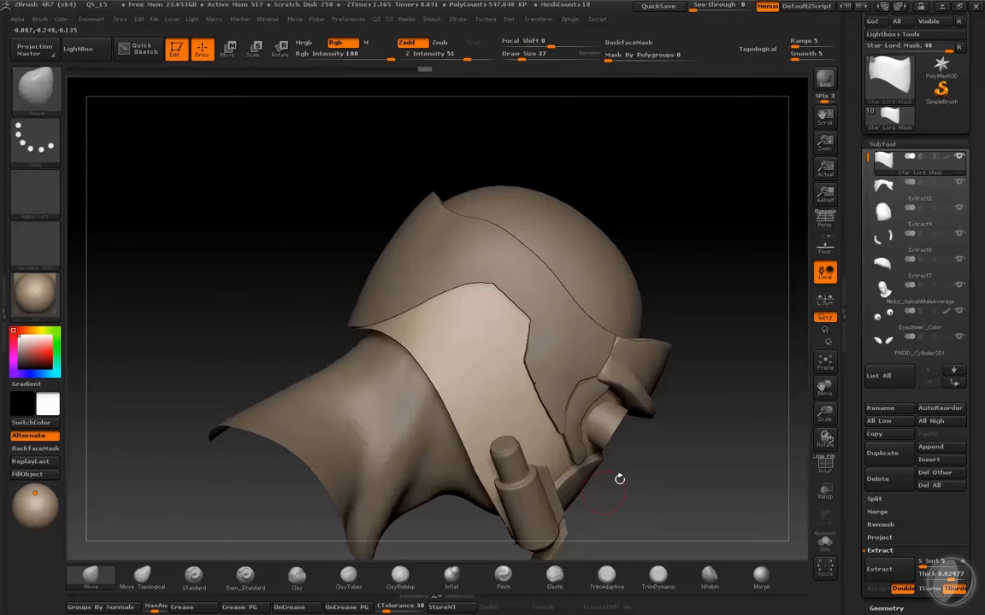
{"action": "left_click_drag", "start_coordinate": [684, 442], "coordinate": [643, 415]}
{"action": "mouse_move", "coordinate": [726, 418]}
{"action": "left_mouse_down", "text": "alt"}
{"action": "mouse_move", "coordinate": [464, 430]}
{"action": "mouse_move", "coordinate": [283, 412]}
{"action": "left_mouse_up", "text": "alt"}
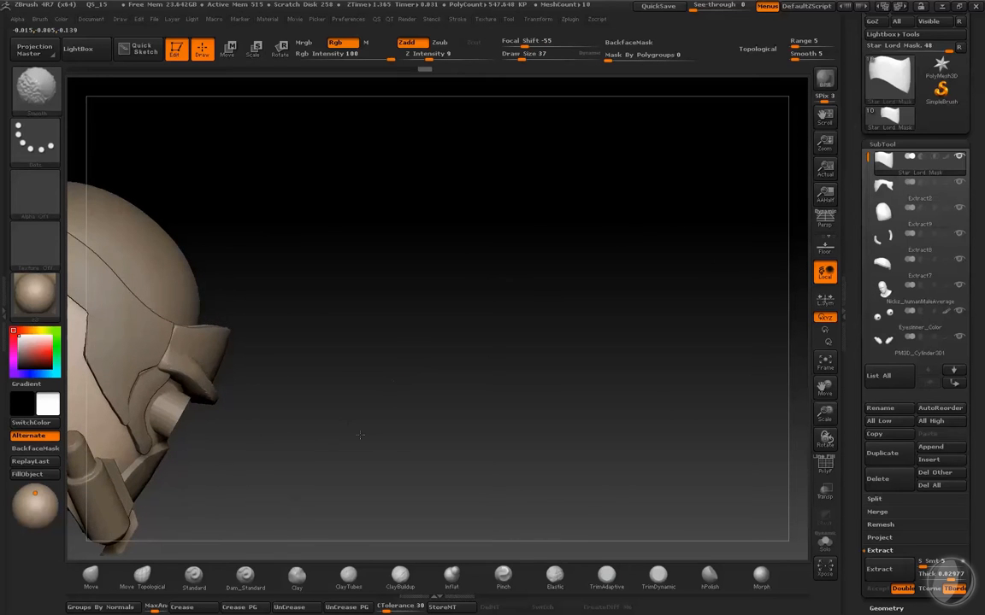
{"action": "left_click_drag", "start_coordinate": [560, 246], "coordinate": [586, 108]}
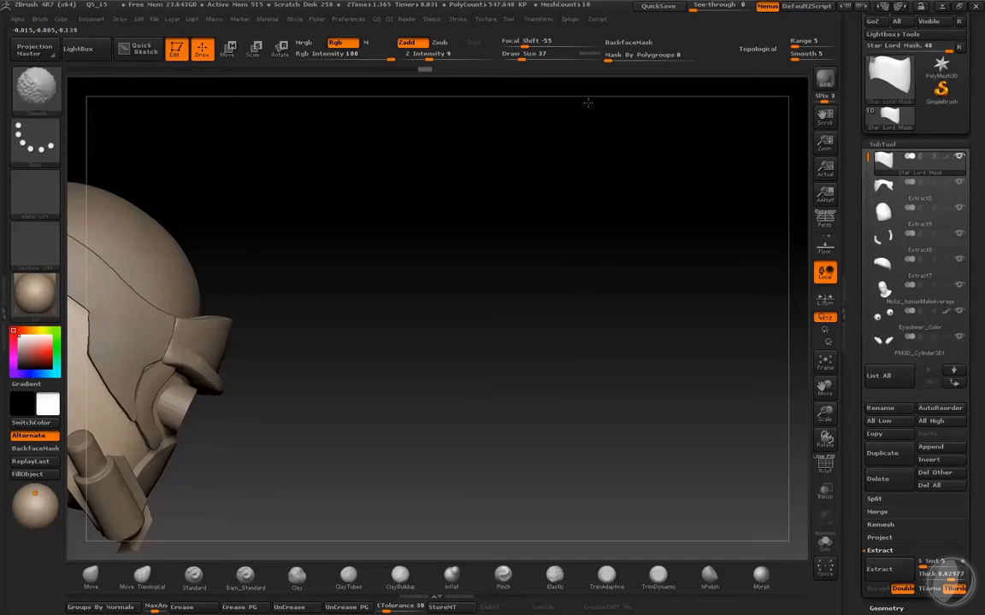
{"action": "left_click_drag", "start_coordinate": [431, 255], "coordinate": [763, 244], "text": "alt"}
{"action": "left_click_drag", "start_coordinate": [432, 149], "coordinate": [324, 501], "text": "ctrl"}
{"action": "left_click_drag", "start_coordinate": [324, 502], "coordinate": [312, 554], "text": "ctrl"}
{"action": "left_click_drag", "start_coordinate": [631, 370], "coordinate": [695, 373]}
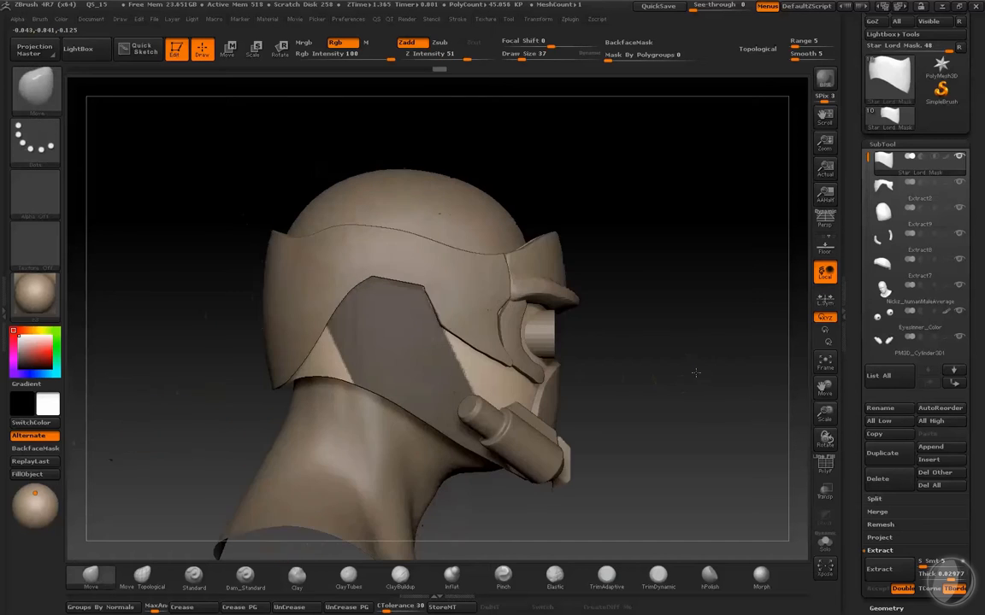
Step: Mask the rear of the Star Lord Mask's side up to a straight line from the cutout's front corner toward the breathing tube
{"action": "left_click_drag", "start_coordinate": [720, 337], "coordinate": [694, 345]}
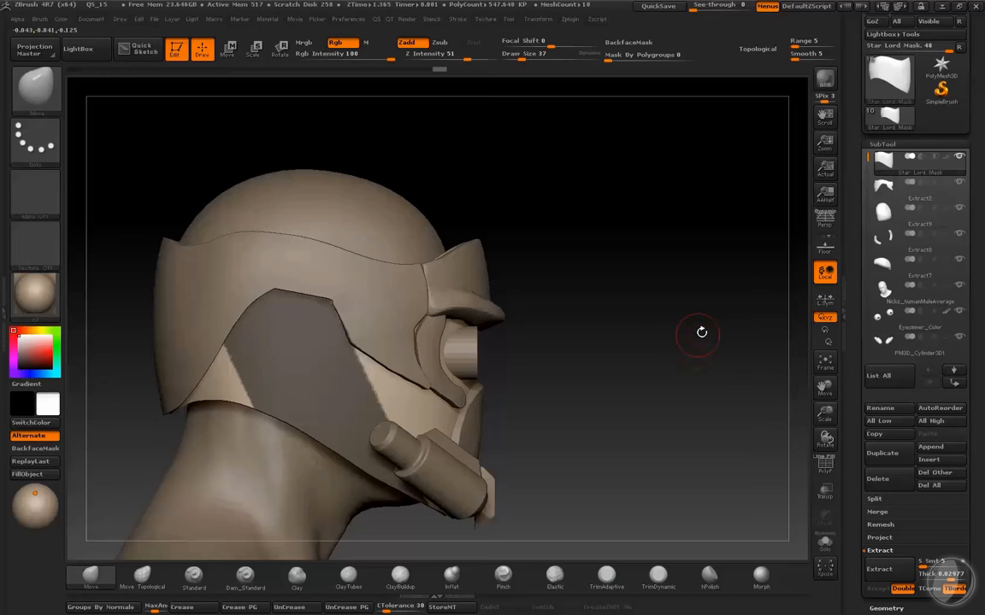
{"action": "mouse_move", "coordinate": [704, 332]}
{"action": "left_mouse_down"}
{"action": "mouse_move", "coordinate": [557, 497]}
{"action": "mouse_move", "coordinate": [385, 418]}
{"action": "mouse_move", "coordinate": [571, 439]}
{"action": "left_mouse_up"}
{"action": "mouse_move", "coordinate": [625, 418]}
{"action": "left_mouse_down", "text": "shift"}
{"action": "mouse_move", "coordinate": [615, 435]}
{"action": "mouse_move", "coordinate": [615, 417]}
{"action": "mouse_move", "coordinate": [620, 435]}
{"action": "mouse_move", "coordinate": [587, 421]}
{"action": "mouse_move", "coordinate": [451, 408]}
{"action": "mouse_move", "coordinate": [659, 347]}
{"action": "mouse_move", "coordinate": [278, 498]}
{"action": "left_mouse_up", "text": "shift"}
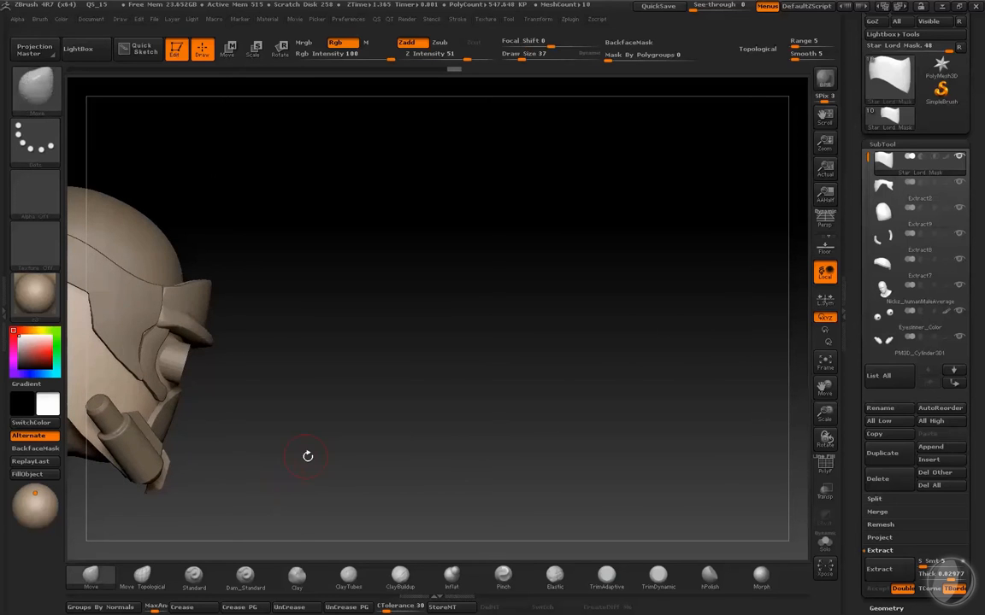
{"action": "left_click_drag", "start_coordinate": [312, 453], "coordinate": [595, 409], "text": "alt"}
{"action": "mouse_move", "coordinate": [430, 124]}
{"action": "left_mouse_down", "text": "ctrl"}
{"action": "mouse_move", "coordinate": [273, 439]}
{"action": "mouse_move", "coordinate": [219, 450]}
{"action": "mouse_move", "coordinate": [208, 480]}
{"action": "left_mouse_up", "text": "ctrl"}
{"action": "left_click_drag", "start_coordinate": [515, 397], "coordinate": [672, 312]}
{"action": "right_click", "coordinate": [670, 319]}
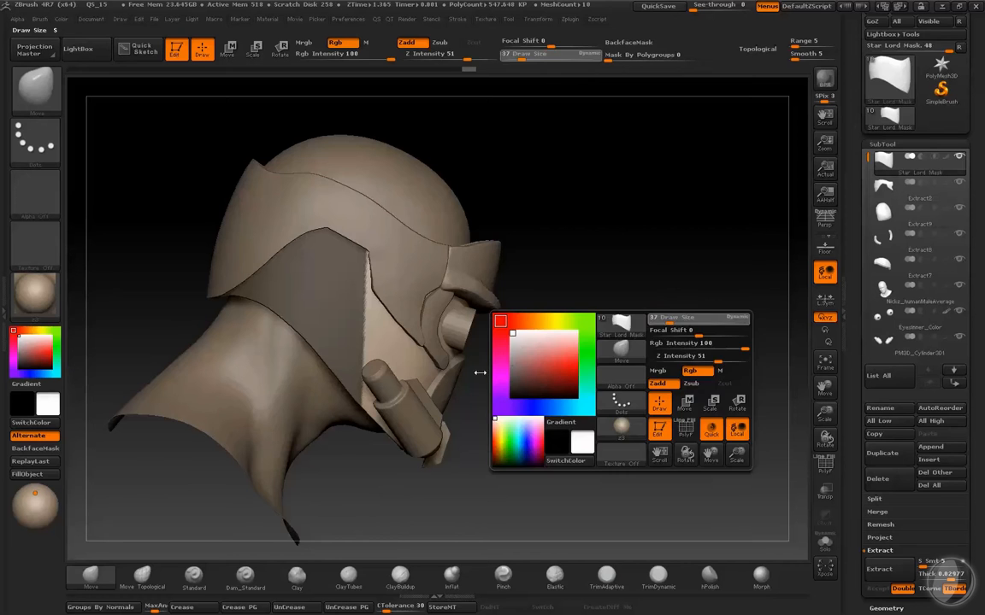
{"action": "left_click_drag", "start_coordinate": [598, 278], "coordinate": [410, 295], "text": "alt"}
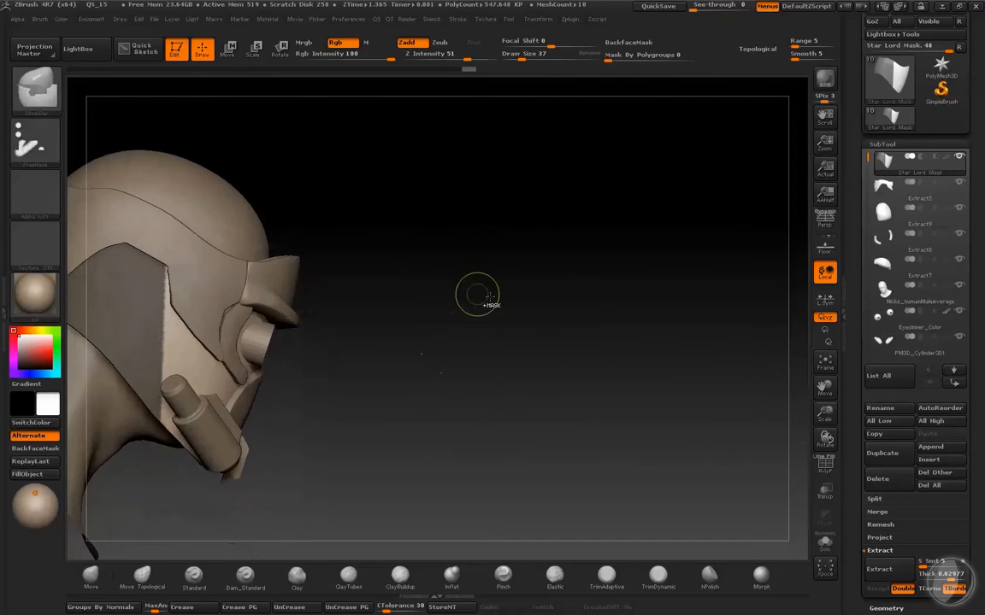
{"action": "left_click_drag", "start_coordinate": [477, 295], "coordinate": [515, 333], "text": "ctrl"}
{"action": "mouse_move", "coordinate": [519, 338]}
{"action": "left_mouse_down", "text": "alt"}
{"action": "mouse_move", "coordinate": [587, 331]}
{"action": "mouse_move", "coordinate": [334, 166]}
{"action": "left_mouse_up", "text": "alt"}
{"action": "mouse_move", "coordinate": [296, 113]}
{"action": "left_mouse_down", "text": "ctrl"}
{"action": "mouse_move", "coordinate": [161, 501]}
{"action": "mouse_move", "coordinate": [144, 499]}
{"action": "left_mouse_up", "text": "ctrl"}
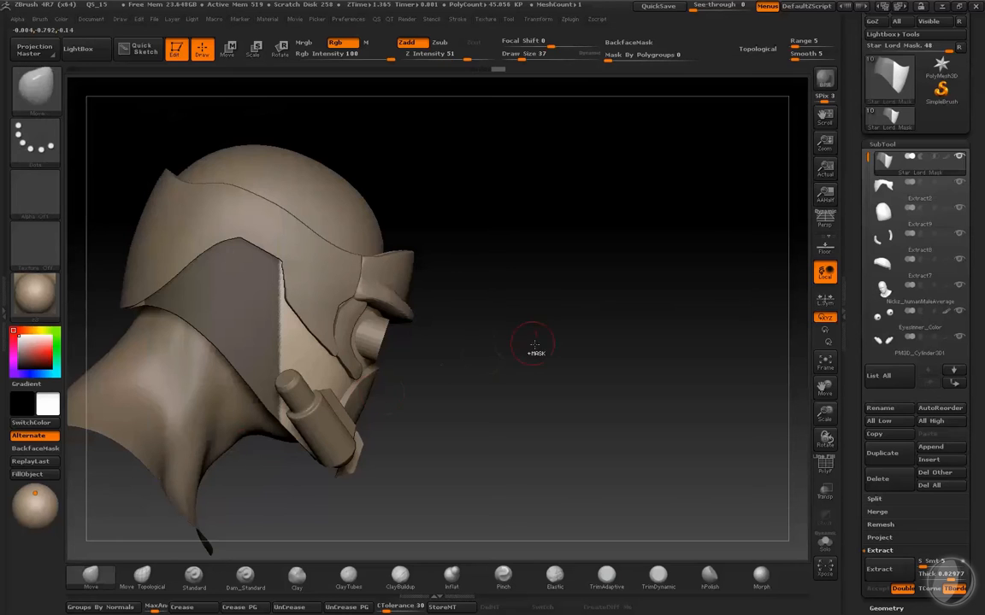
{"action": "key", "text": "ctrl+w"}
{"action": "mouse_move", "coordinate": [479, 442]}
{"action": "left_mouse_down", "text": "shift"}
{"action": "mouse_move", "coordinate": [439, 468]}
{"action": "mouse_move", "coordinate": [556, 374]}
{"action": "left_mouse_up", "text": "shift"}
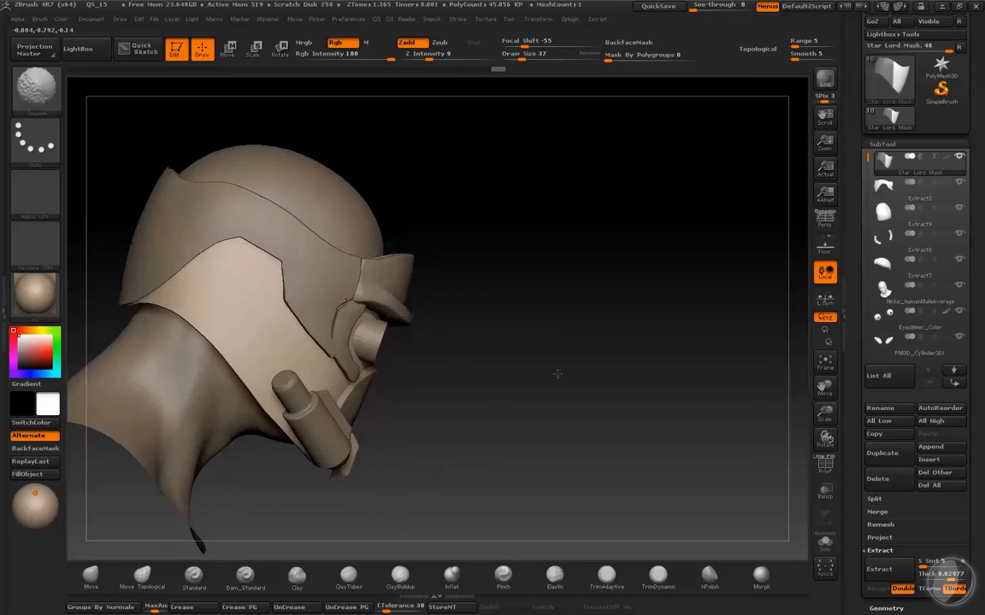
{"action": "right_click", "coordinate": [492, 398]}
{"action": "left_click_drag", "start_coordinate": [538, 296], "coordinate": [571, 285]}
{"action": "mouse_move", "coordinate": [398, 135]}
{"action": "left_mouse_down", "text": "ctrl"}
{"action": "mouse_move", "coordinate": [257, 466]}
{"action": "mouse_move", "coordinate": [214, 511]}
{"action": "left_mouse_up", "text": "ctrl"}
{"action": "key", "text": "ctrl+w"}
{"action": "mouse_move", "coordinate": [639, 382]}
{"action": "left_mouse_down", "text": "shift"}
{"action": "mouse_move", "coordinate": [744, 329]}
{"action": "mouse_move", "coordinate": [701, 359]}
{"action": "left_mouse_up", "text": "shift"}
{"action": "key", "text": "b"}
{"action": "key", "text": "m"}
{"action": "key", "text": "v"}
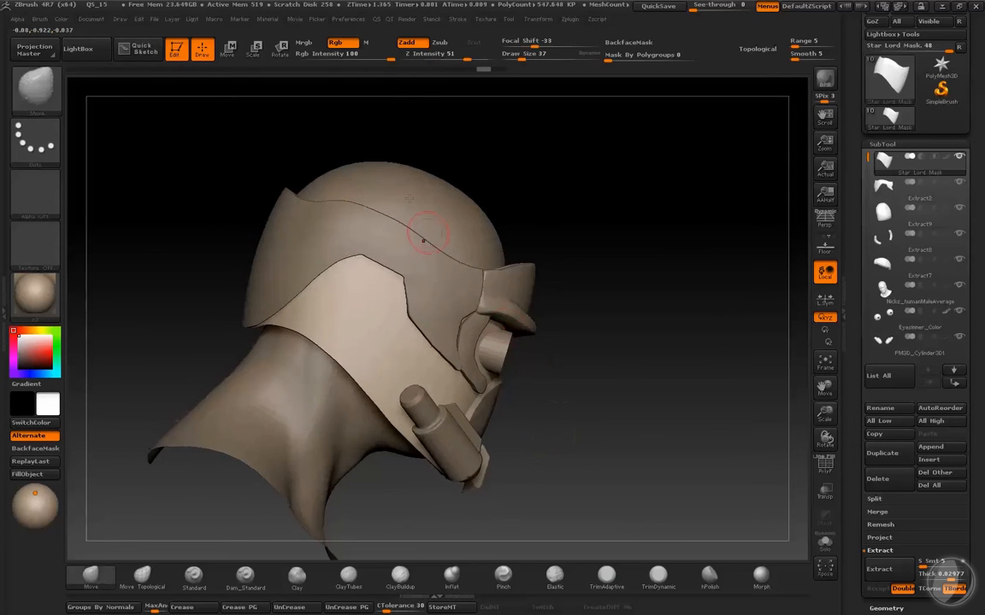
{"action": "mouse_move", "coordinate": [405, 136]}
{"action": "left_mouse_down", "text": "ctrl"}
{"action": "mouse_move", "coordinate": [297, 396]}
{"action": "mouse_move", "coordinate": [279, 477]}
{"action": "mouse_move", "coordinate": [287, 488]}
{"action": "left_mouse_up", "text": "ctrl"}
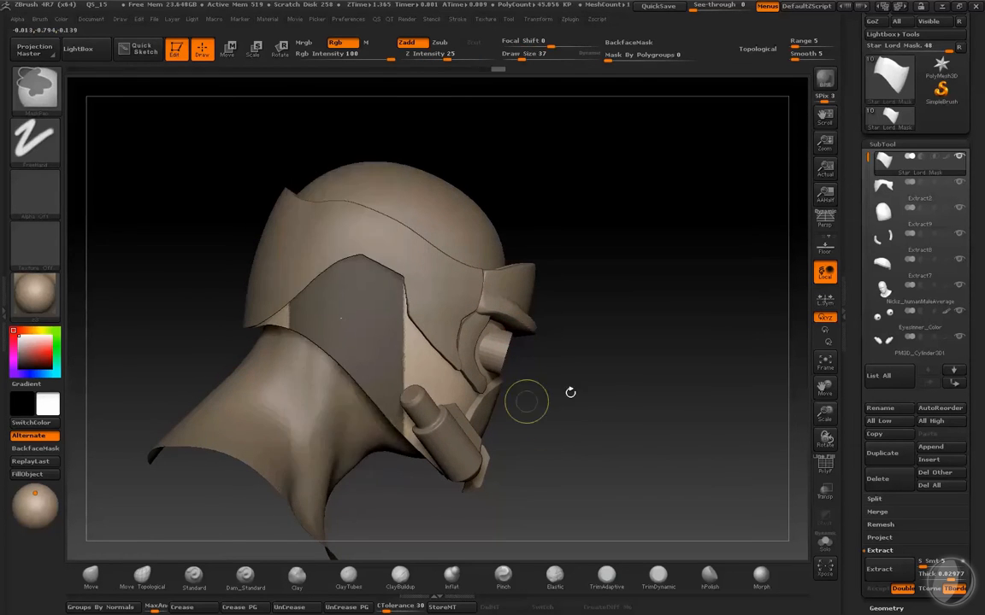
{"action": "key", "text": "ctrl+w"}
{"action": "left_click_drag", "start_coordinate": [638, 369], "coordinate": [701, 218], "text": "shift"}
{"action": "left_click_drag", "start_coordinate": [477, 526], "coordinate": [501, 507], "text": "shift"}
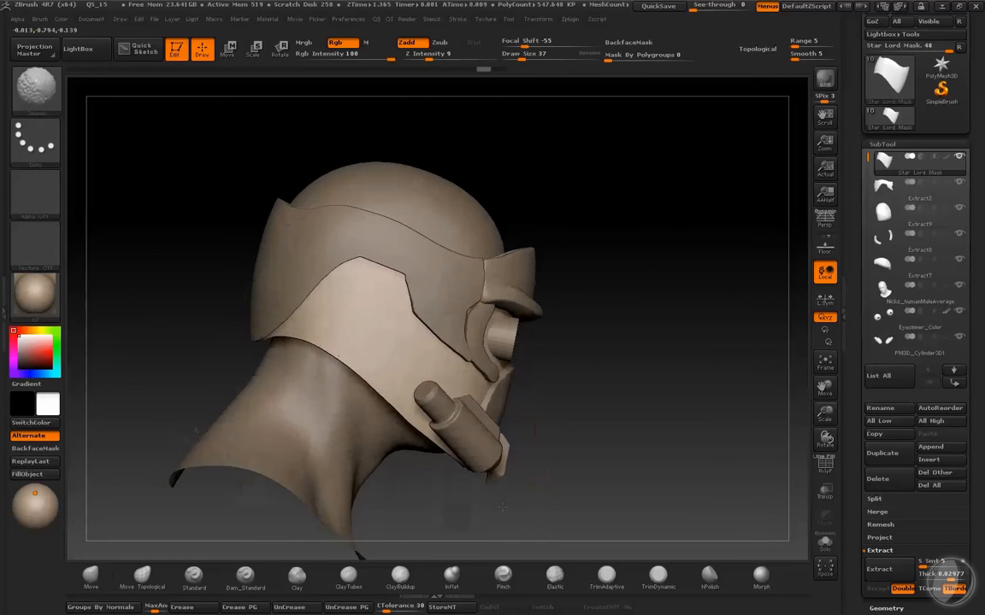
Step: Mask a straight-sided slanted band across the Star Lord Mask's side, with its front edge running from the cutout's front corner toward the breathing tube
{"action": "mouse_move", "coordinate": [404, 121]}
{"action": "left_mouse_down", "text": "ctrl"}
{"action": "mouse_move", "coordinate": [327, 485]}
{"action": "mouse_move", "coordinate": [300, 536]}
{"action": "left_mouse_up", "text": "ctrl"}
{"action": "mouse_move", "coordinate": [594, 336]}
{"action": "left_mouse_down"}
{"action": "mouse_move", "coordinate": [668, 343]}
{"action": "mouse_move", "coordinate": [602, 353]}
{"action": "left_mouse_up"}
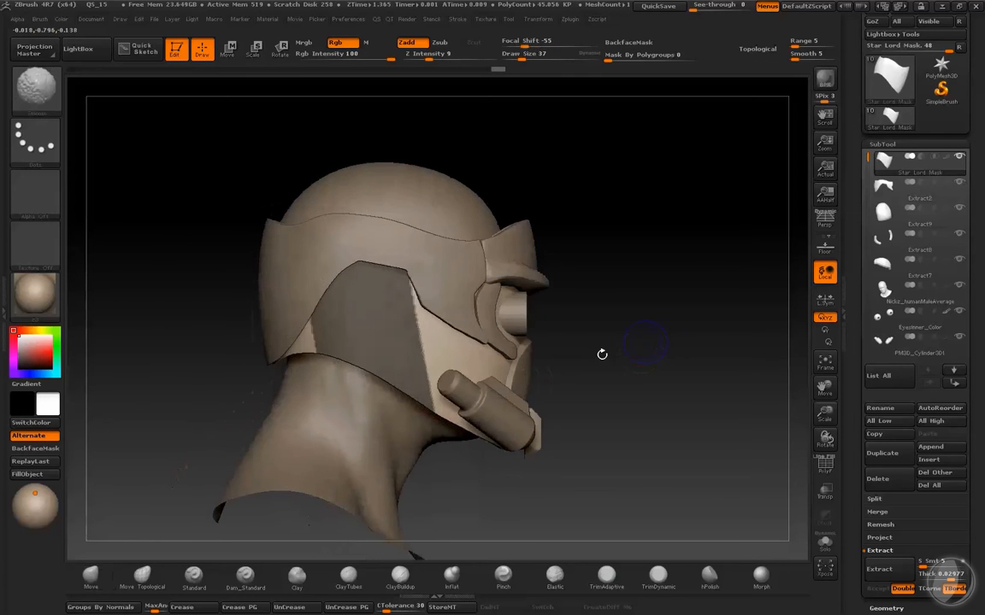
{"action": "left_click_drag", "start_coordinate": [678, 291], "coordinate": [688, 271]}
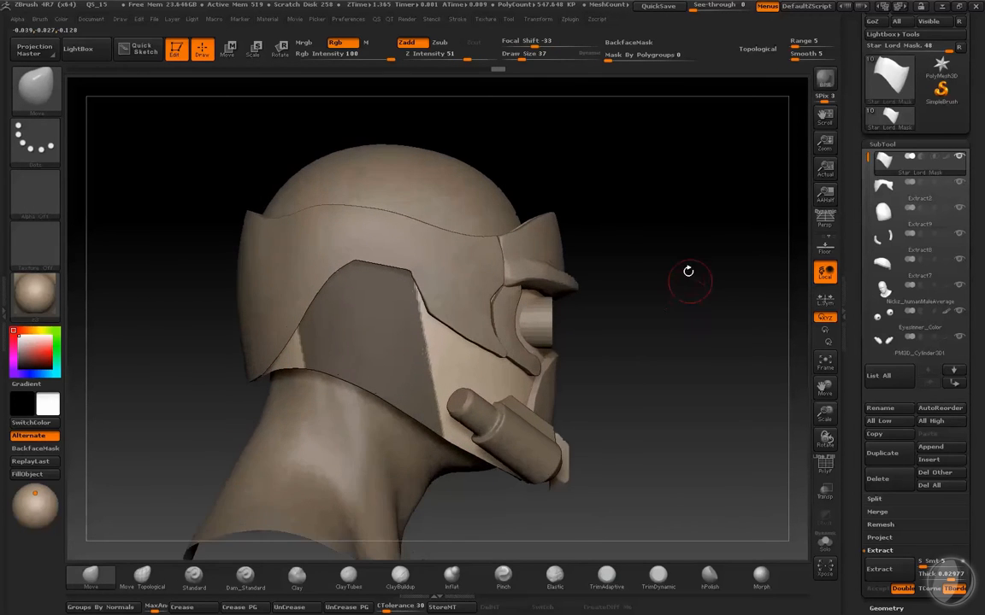
Step: Isolate the Star Lord Mask and erase the upper part of the band's mask down to the visor panel's lower edge
{"action": "key", "text": "alt+s"}
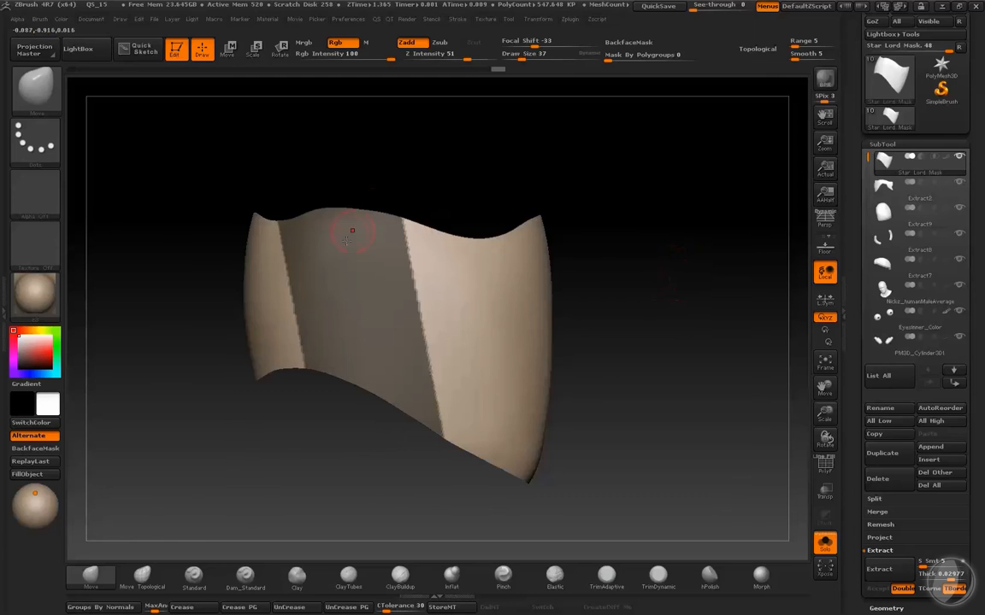
{"action": "key", "text": "alt+s"}
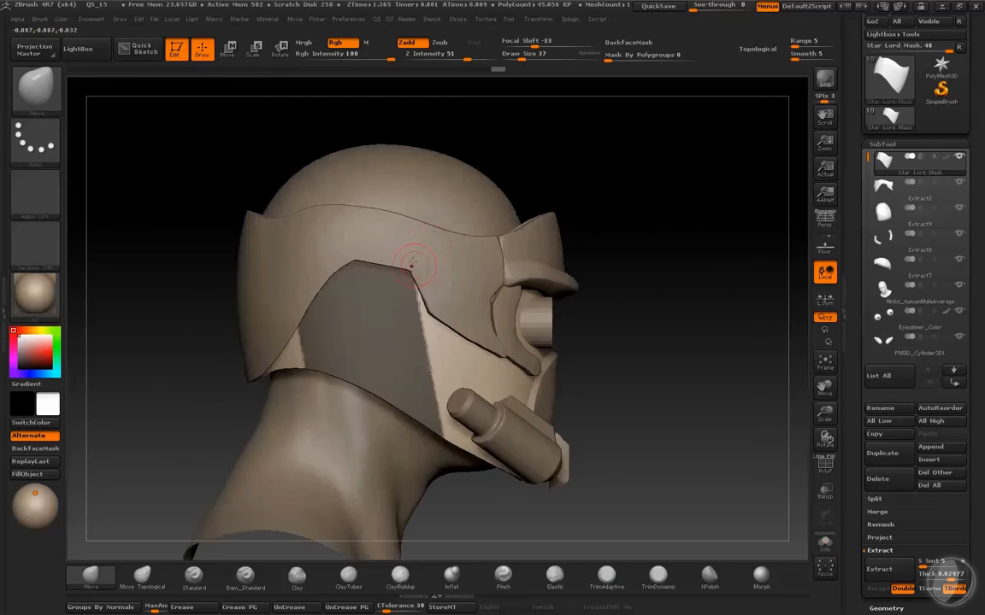
{"action": "key", "text": "alt+s"}
{"action": "key", "text": "ctrl"}
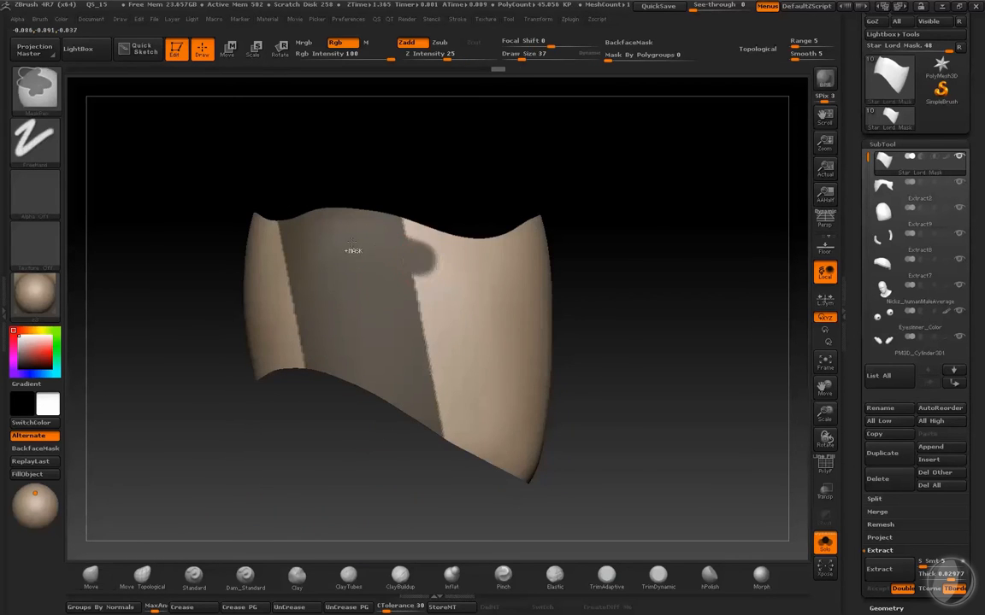
{"action": "mouse_move", "coordinate": [353, 251]}
{"action": "left_mouse_down", "text": "ctrl+alt"}
{"action": "mouse_move", "coordinate": [409, 242]}
{"action": "mouse_move", "coordinate": [240, 229]}
{"action": "mouse_move", "coordinate": [272, 244]}
{"action": "left_mouse_up", "text": "ctrl+alt"}
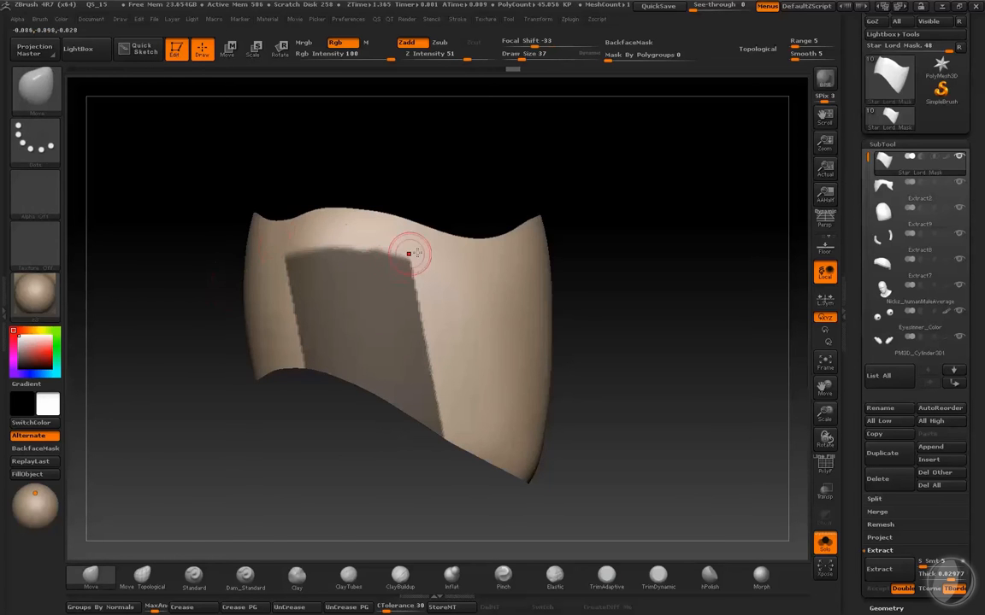
Step: With a draw size of 26, round off the masked area's rear upper corner and trim its rear edge toward vertical
{"action": "key", "text": "alt+s"}
{"action": "key", "text": "ctrl"}
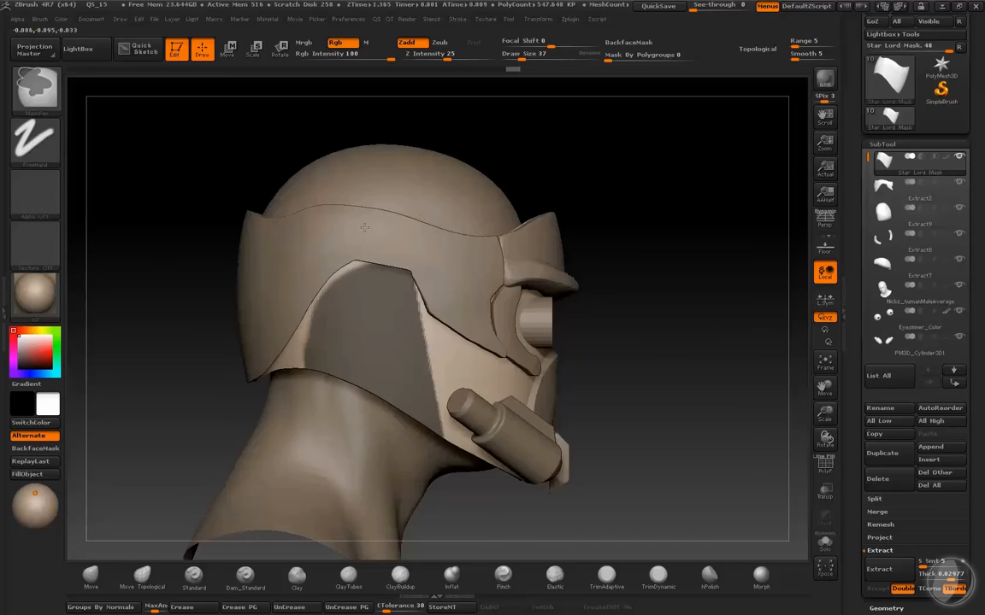
{"action": "key", "text": "alt+s"}
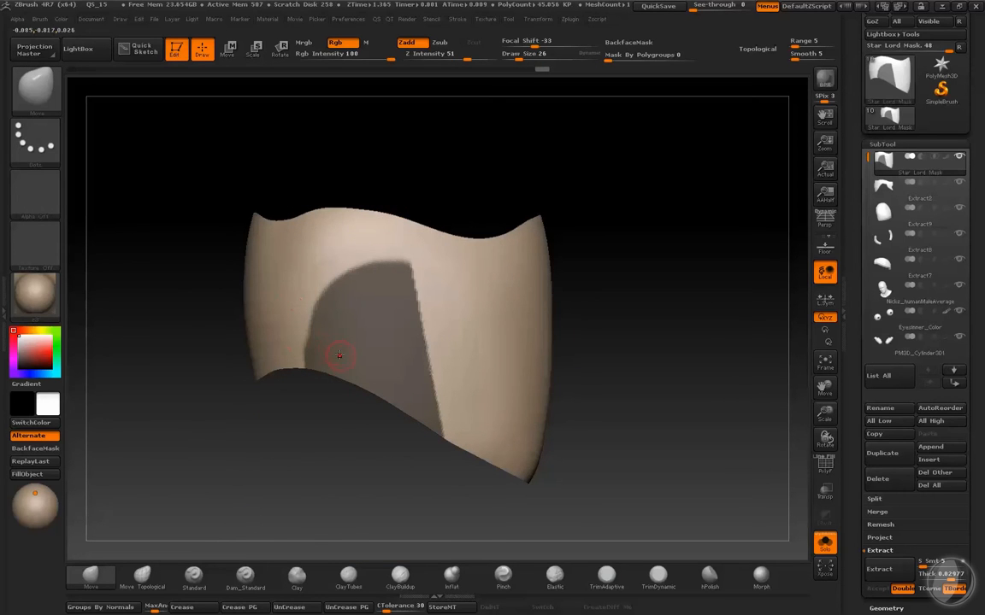
{"action": "key", "text": "alt+s"}
{"action": "key", "text": "ctrl"}
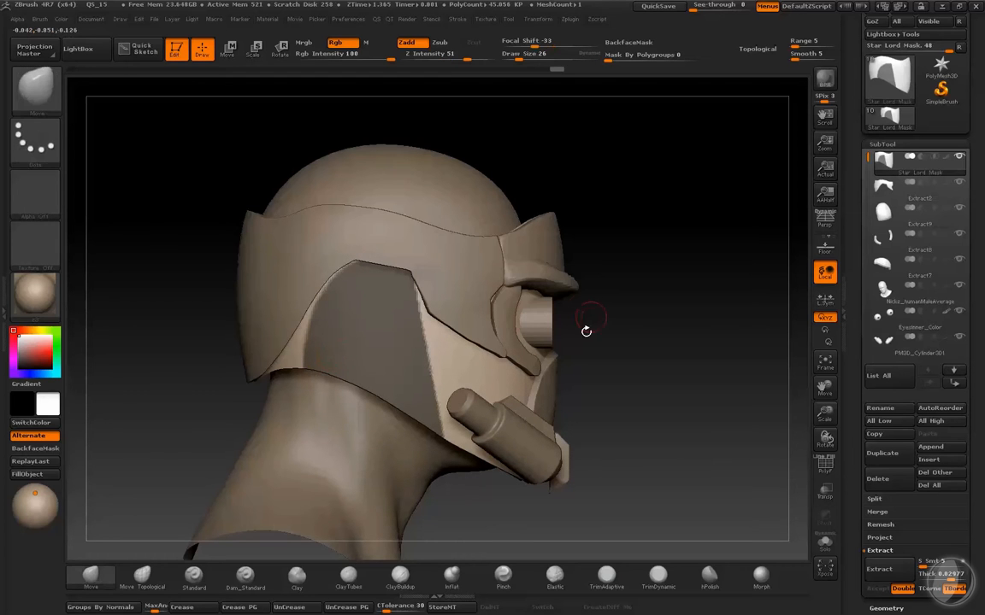
{"action": "key", "text": "ctrl"}
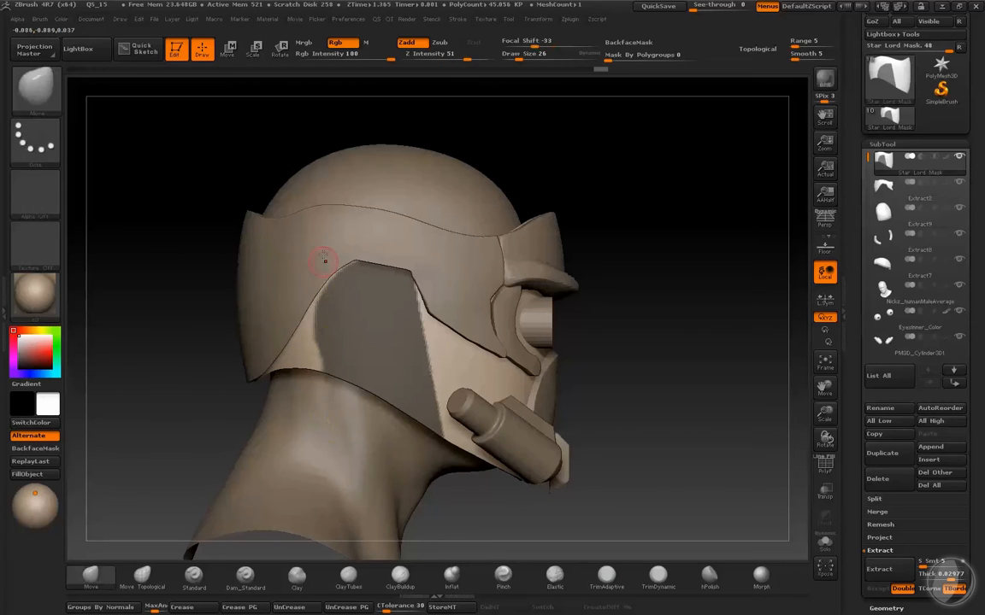
{"action": "key", "text": "ctrl"}
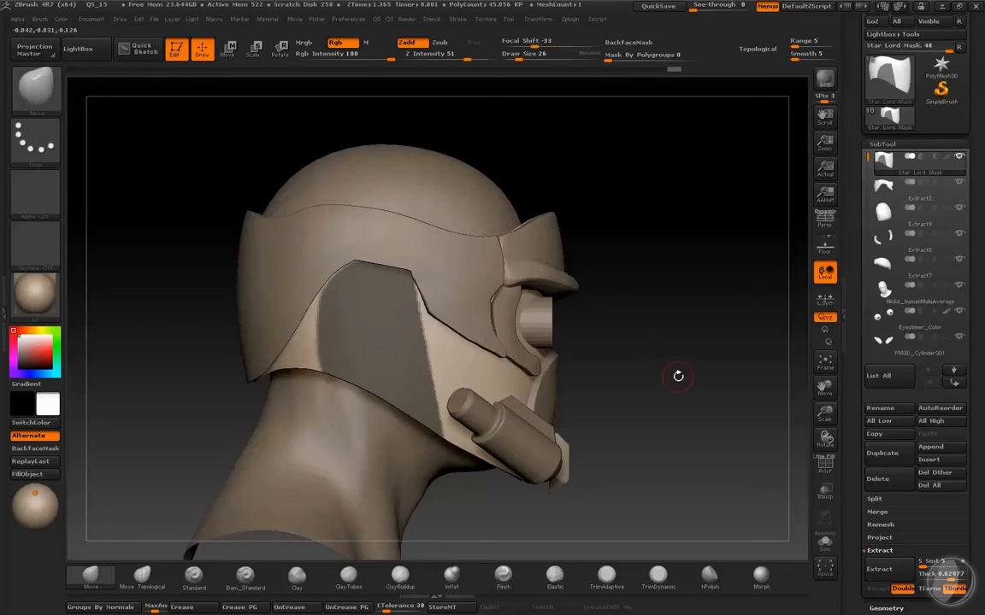
Step: Isolate the Star Lord Mask and refine the masked shape's outline at the top, the front upper corner and the rear edge
{"action": "left_click_drag", "start_coordinate": [679, 377], "coordinate": [696, 343]}
{"action": "key", "text": "alt+s"}
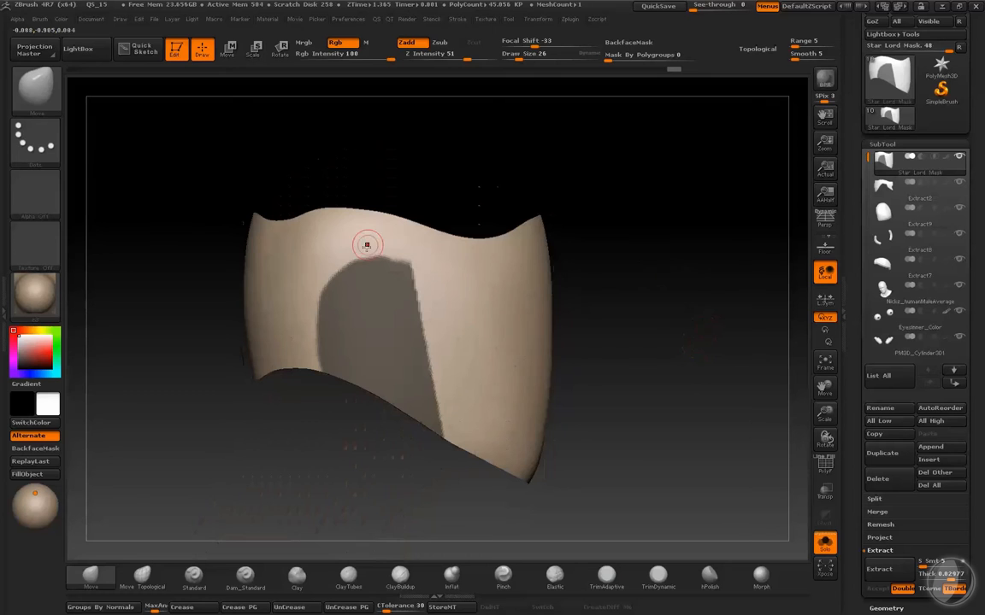
{"action": "key", "text": "ctrl"}
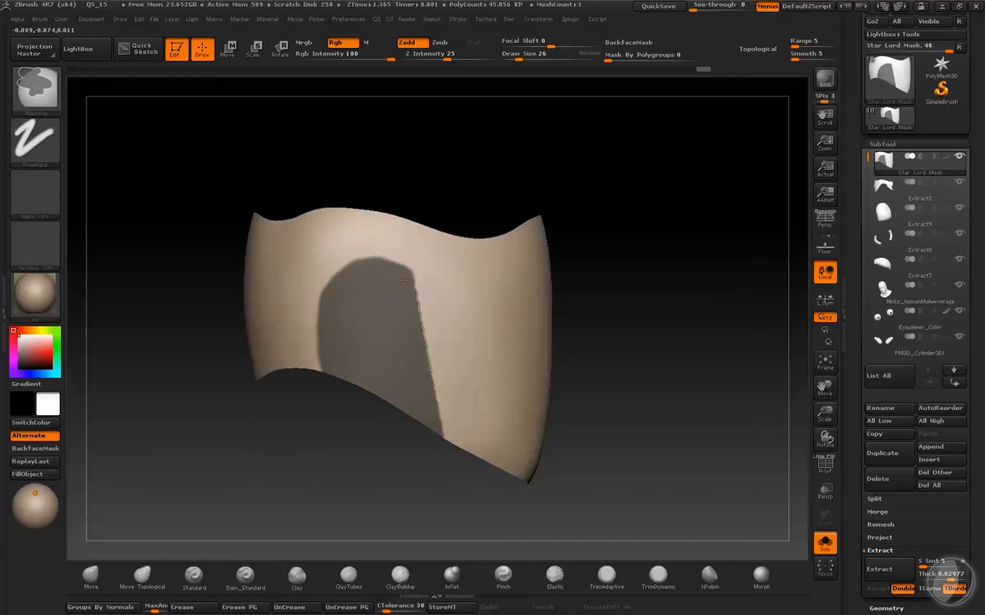
{"action": "left_click_drag", "start_coordinate": [403, 281], "coordinate": [410, 284], "text": "ctrl"}
{"action": "key", "text": "ctrl"}
{"action": "left_click_drag", "start_coordinate": [335, 399], "coordinate": [337, 359], "text": "ctrl"}
{"action": "left_click_drag", "start_coordinate": [304, 315], "coordinate": [306, 311], "text": "ctrl+alt"}
{"action": "key", "text": "ctrl+z"}
{"action": "left_click_drag", "start_coordinate": [317, 274], "coordinate": [307, 298], "text": "ctrl+alt"}
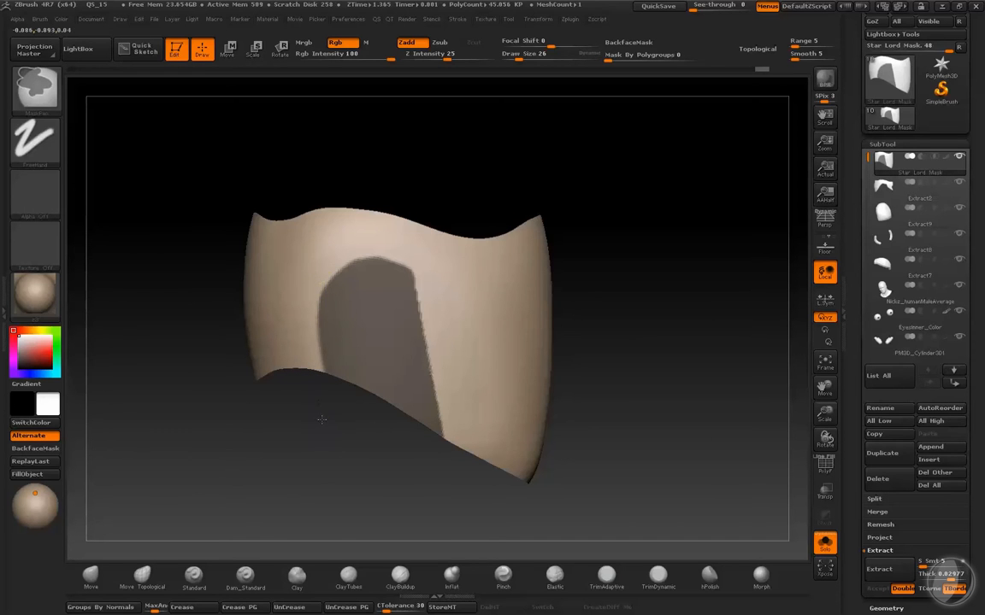
Step: Show all subtools, extract the masked area and accept it as a new subtool
{"action": "left_click", "coordinate": [825, 543]}
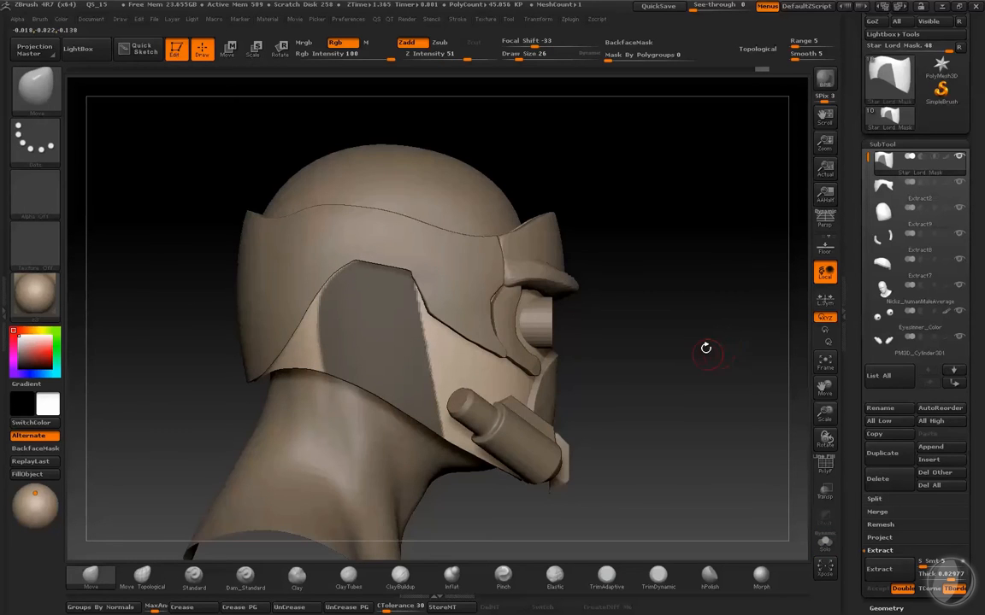
{"action": "left_click_drag", "start_coordinate": [715, 327], "coordinate": [706, 315]}
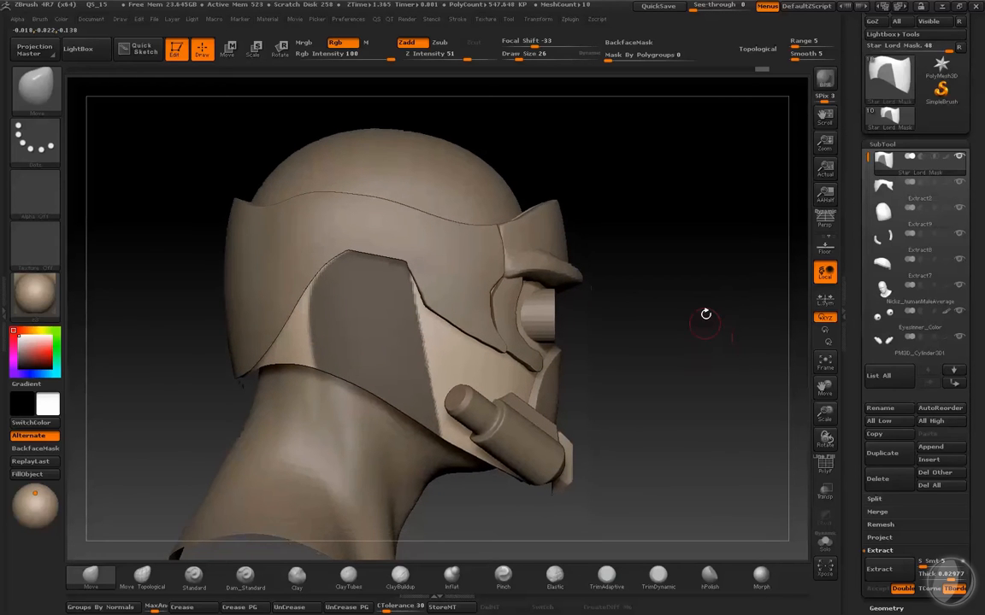
{"action": "left_click", "coordinate": [890, 574]}
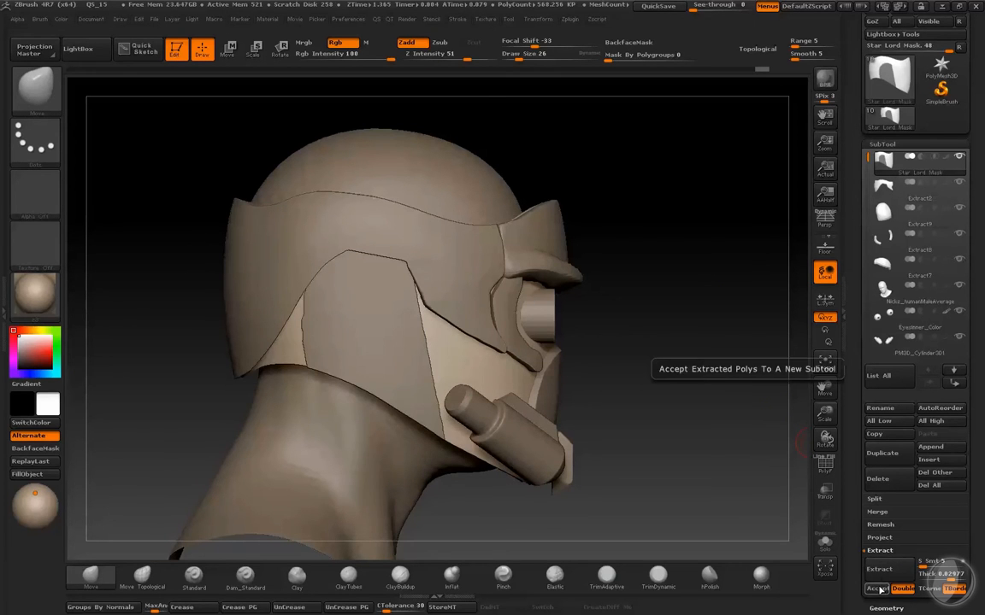
{"action": "left_click", "coordinate": [878, 589]}
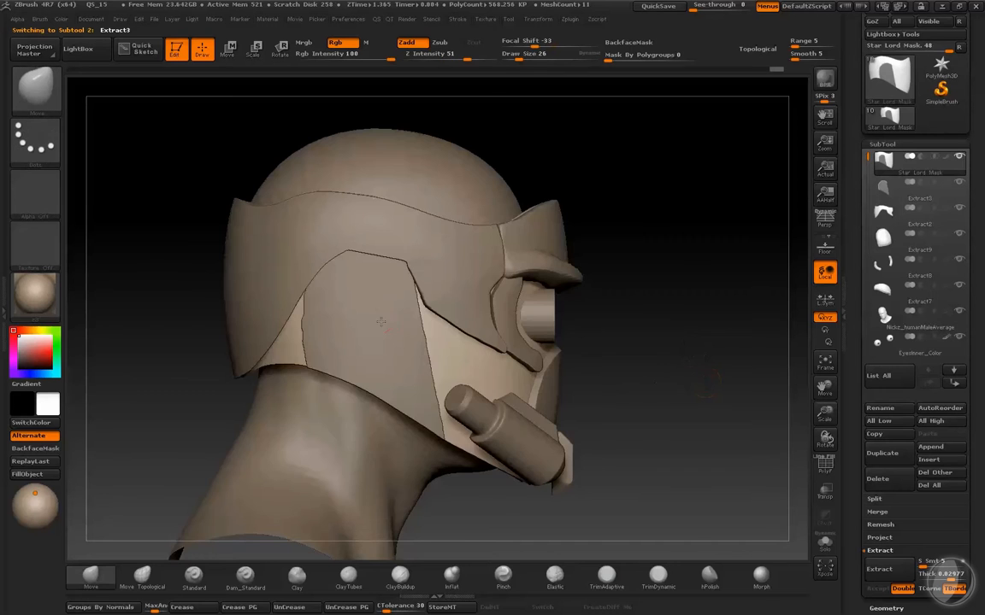
Step: Switch to the newly extracted side panel, isolate it and check its wireframe
{"action": "left_click_drag", "start_coordinate": [654, 396], "coordinate": [653, 365]}
{"action": "left_click", "coordinate": [825, 543]}
{"action": "left_click_drag", "start_coordinate": [705, 343], "coordinate": [672, 326]}
{"action": "key", "text": "shift+f"}
{"action": "key", "text": "shift+f"}
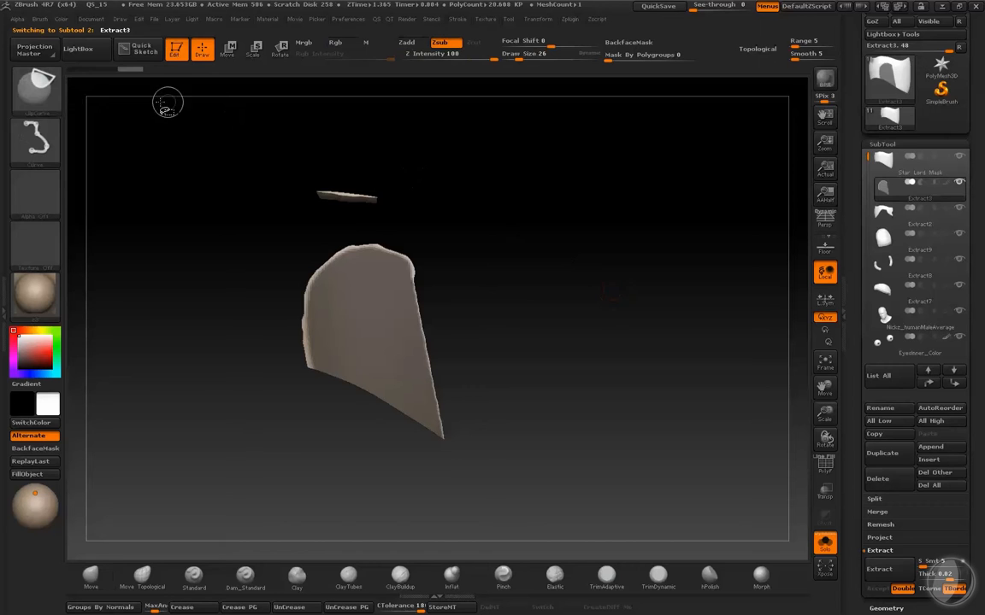
Step: Hide the stray strip above the extracted panel with SelectRect and delete the hidden geometry
{"action": "left_click", "coordinate": [56, 106], "text": "ctrl+shift"}
{"action": "left_click", "coordinate": [158, 101]}
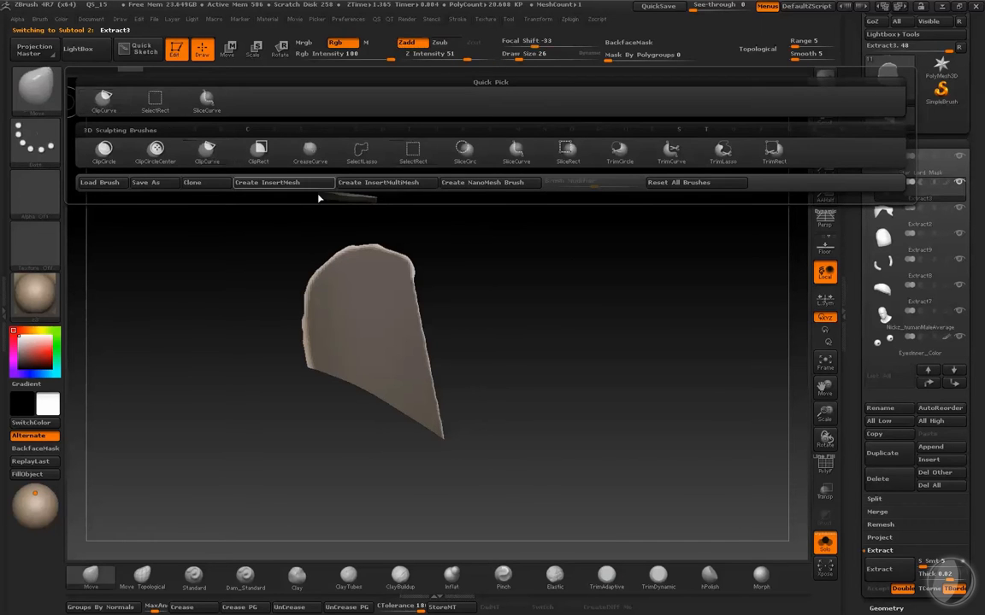
{"action": "left_click_drag", "start_coordinate": [374, 182], "coordinate": [238, 227], "text": "ctrl+alt+shift"}
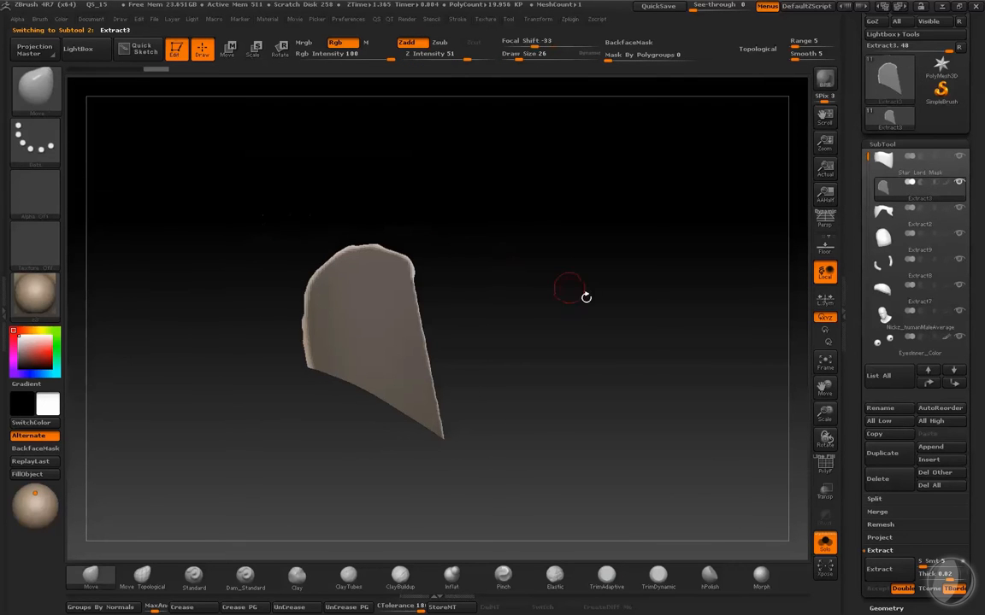
{"action": "key", "text": "q"}
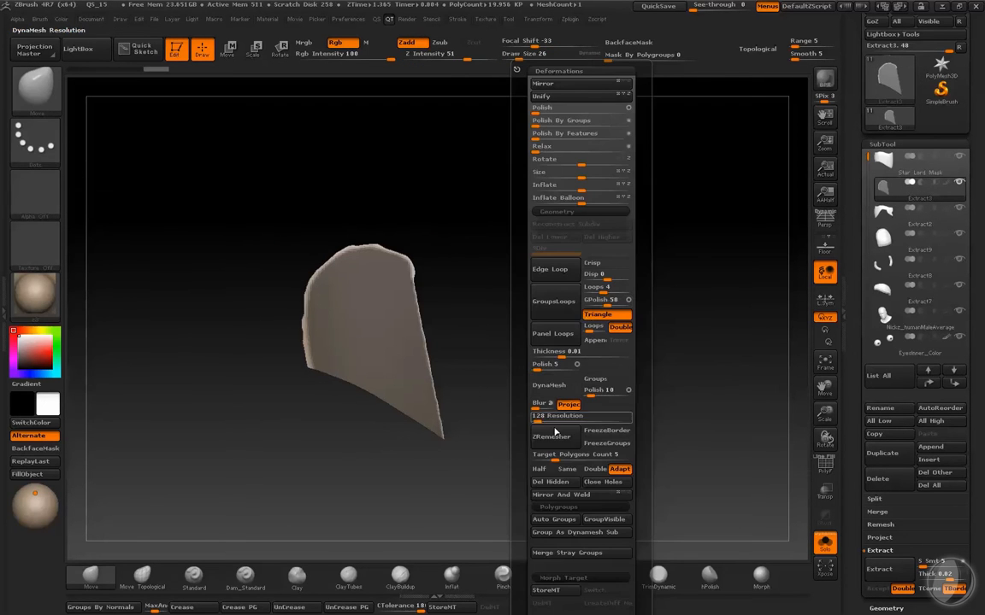
{"action": "left_click", "coordinate": [550, 481]}
{"action": "left_click_drag", "start_coordinate": [497, 477], "coordinate": [630, 334], "text": "shift"}
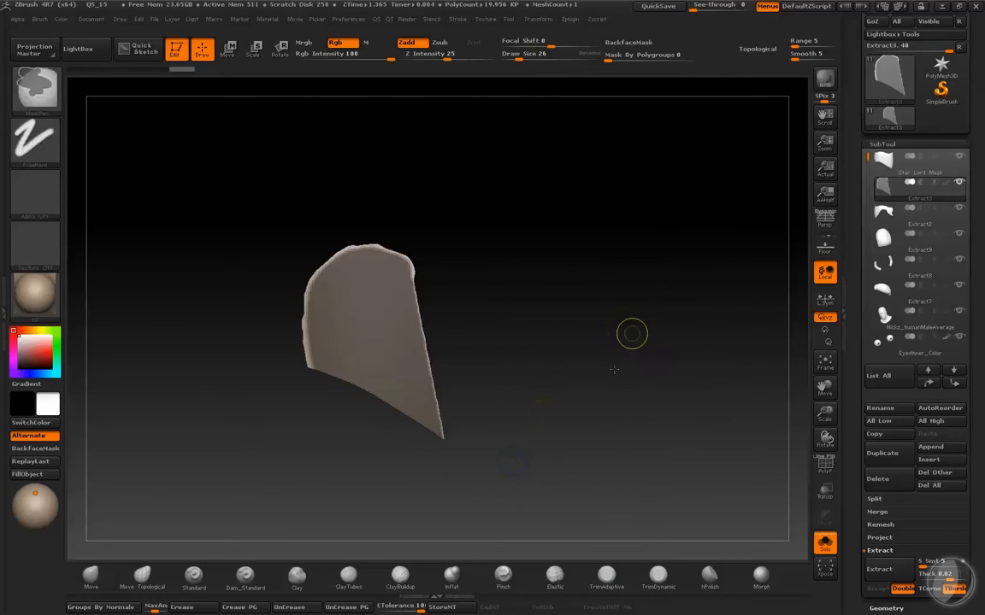
Step: Save the tool as Star Lord Mask.ztl, overwriting the existing file
{"action": "left_click_drag", "start_coordinate": [973, 34], "coordinate": [974, 102]}
{"action": "left_click", "coordinate": [932, 38]}
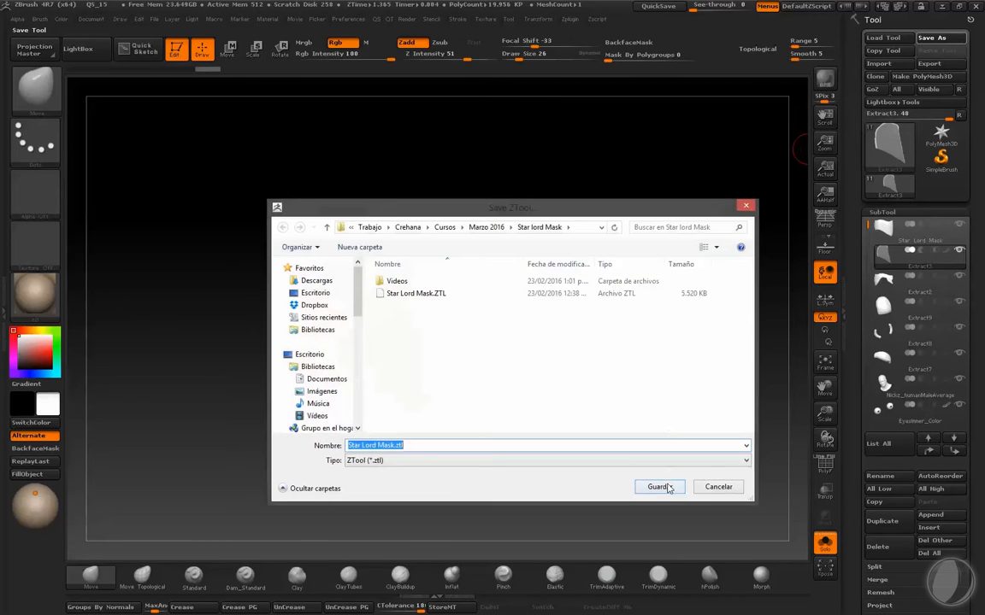
{"action": "left_click", "coordinate": [658, 487]}
{"action": "left_click", "coordinate": [524, 308]}
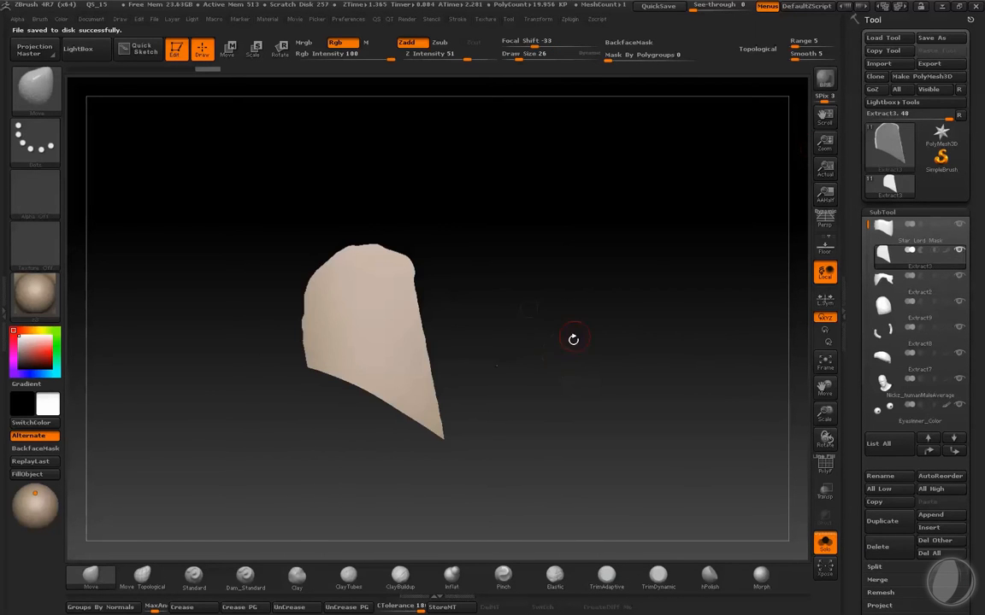
Step: Show all subtools again and examine the extracted panel's wireframe and fit against the helmet
{"action": "key", "text": "f"}
{"action": "key", "text": "shift+f"}
{"action": "key", "text": "alt+s"}
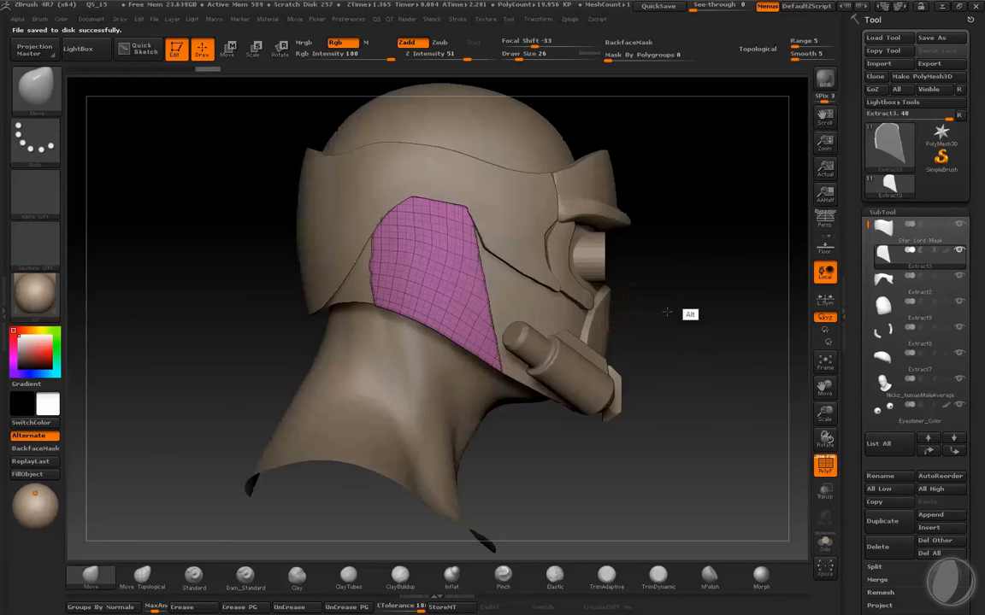
{"action": "left_click_drag", "start_coordinate": [667, 313], "coordinate": [640, 315]}
{"action": "key", "text": "shift+f"}
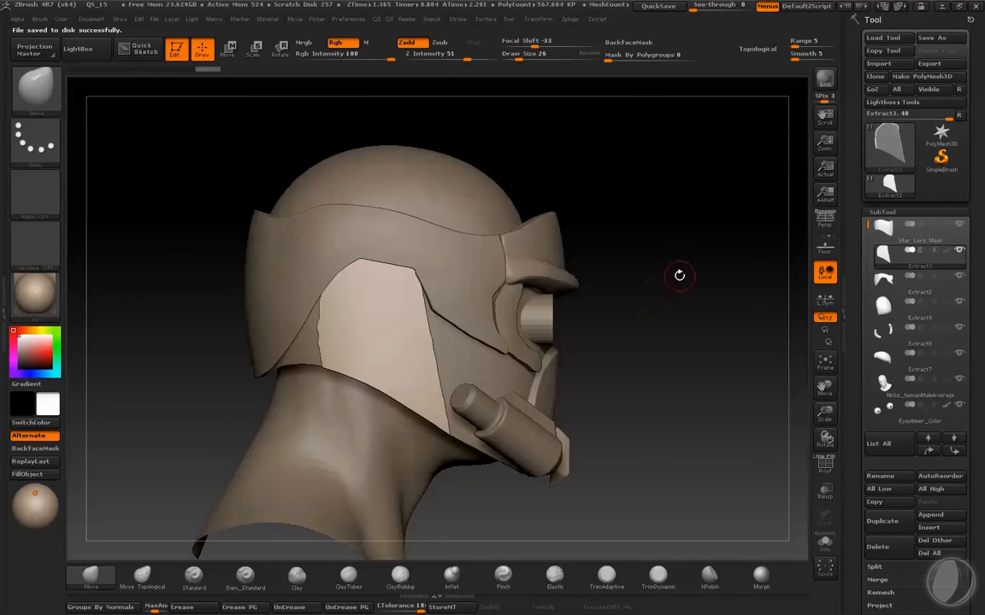
Step: Isolate the extracted side panel and clip its wavy rear edge straight with ClipCurve
{"action": "mouse_move", "coordinate": [682, 278]}
{"action": "left_mouse_down", "text": "alt"}
{"action": "mouse_move", "coordinate": [732, 304]}
{"action": "mouse_move", "coordinate": [700, 311]}
{"action": "mouse_move", "coordinate": [698, 325]}
{"action": "left_mouse_up", "text": "alt"}
{"action": "key", "text": "s"}
{"action": "key", "text": "s"}
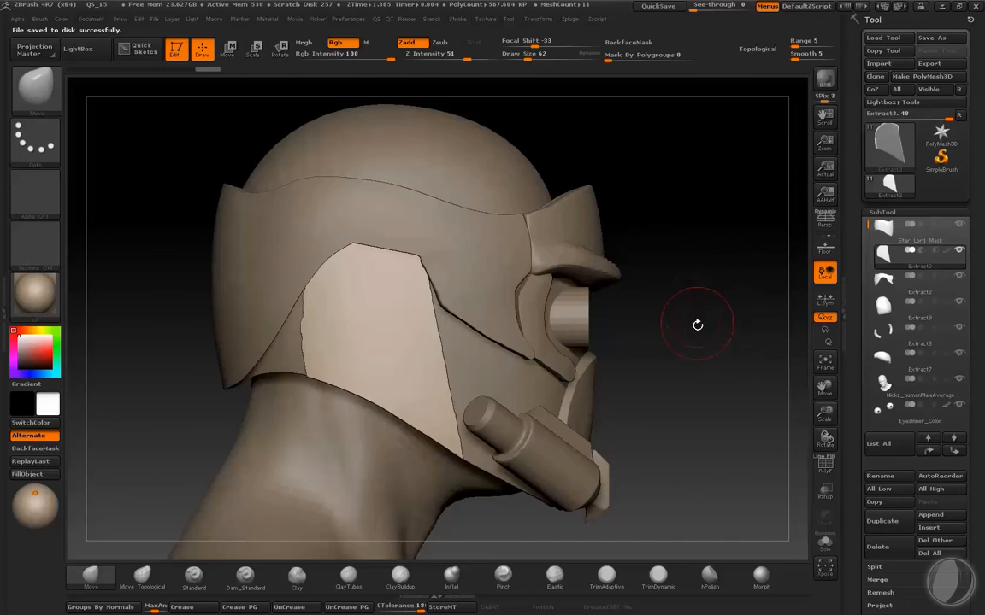
{"action": "key", "text": "alt+s"}
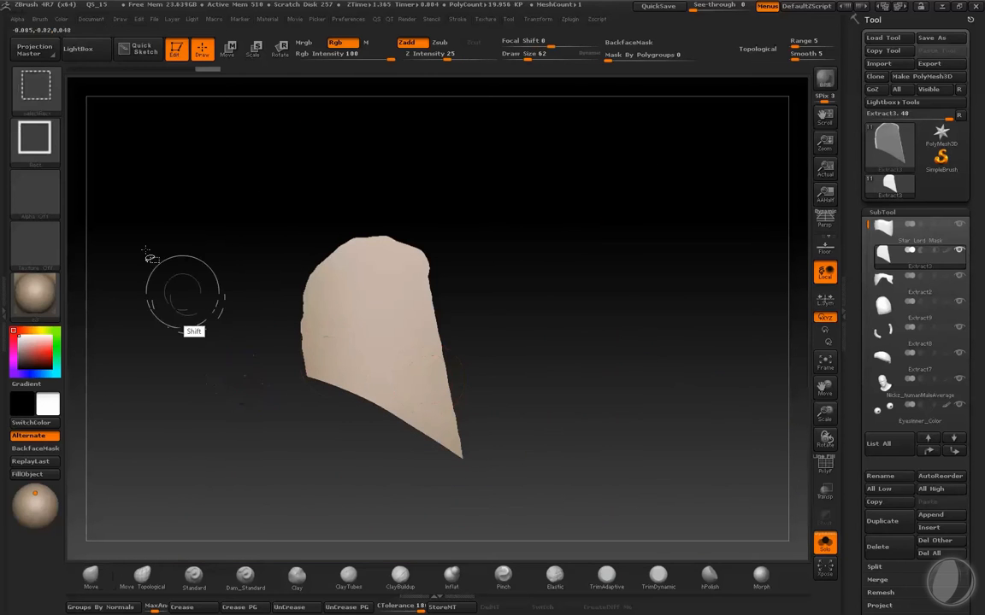
{"action": "left_click", "coordinate": [55, 85], "text": "ctrl+shift"}
{"action": "left_click", "coordinate": [110, 108], "text": "ctrl+shift"}
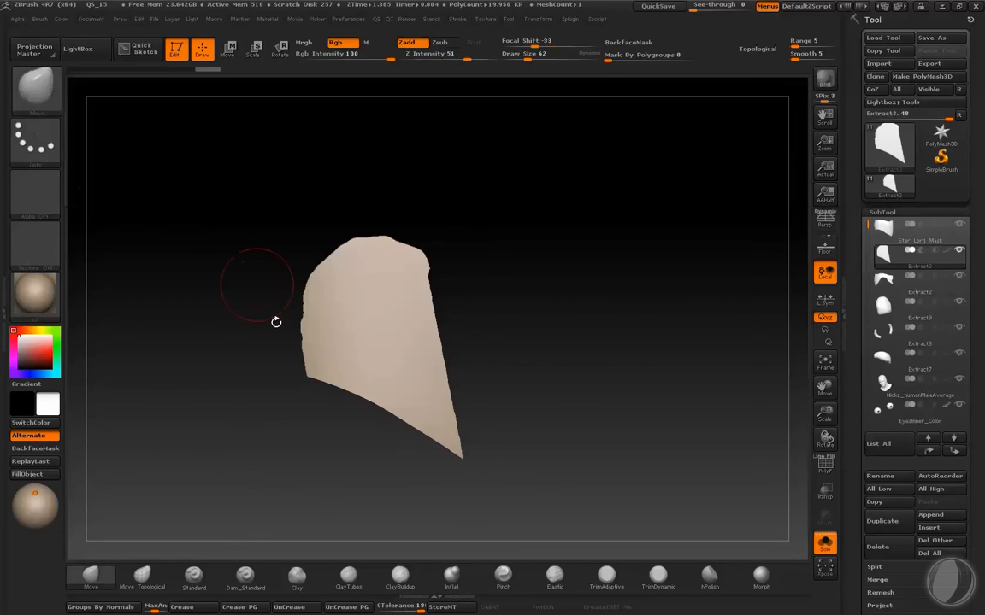
{"action": "mouse_move", "coordinate": [307, 430]}
{"action": "left_mouse_down", "text": "ctrl+shift"}
{"action": "mouse_move", "coordinate": [288, 220]}
{"action": "mouse_move", "coordinate": [301, 253]}
{"action": "left_mouse_up", "text": "ctrl+shift"}
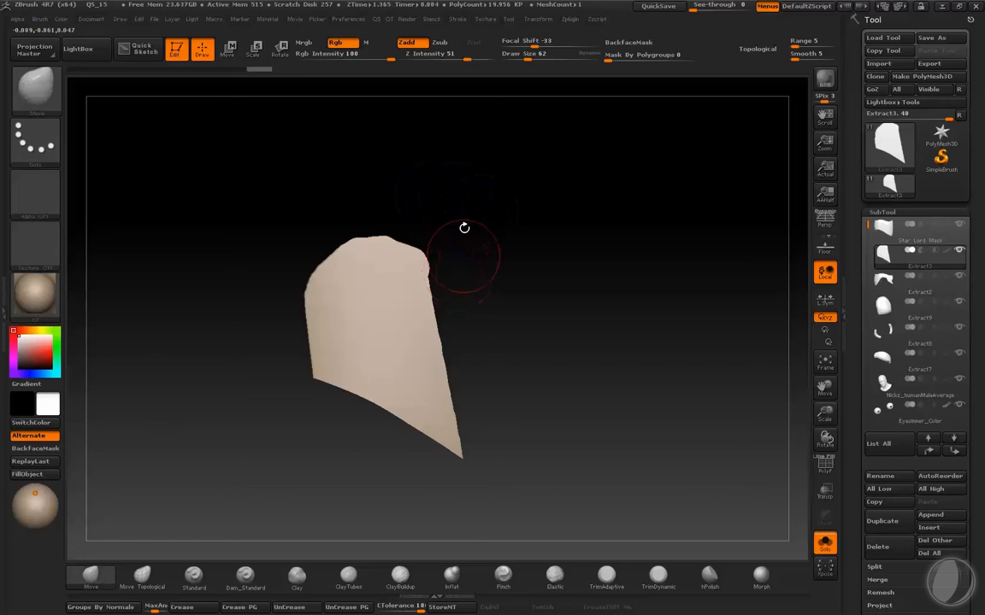
Step: Clip the side panel's front edge into one straight line from the upper corner to the lower tip
{"action": "key", "text": "s"}
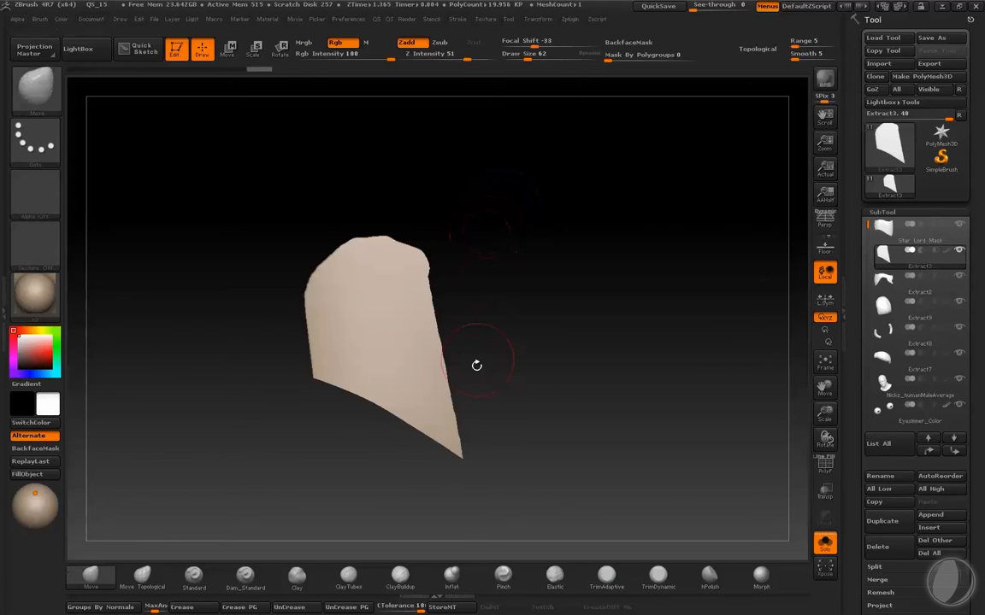
{"action": "mouse_move", "coordinate": [472, 469]}
{"action": "left_mouse_down", "text": "ctrl+shift"}
{"action": "mouse_move", "coordinate": [420, 197]}
{"action": "mouse_move", "coordinate": [404, 222]}
{"action": "mouse_move", "coordinate": [466, 503]}
{"action": "left_mouse_up", "text": "ctrl+shift"}
{"action": "left_click_drag", "start_coordinate": [411, 164], "coordinate": [468, 497], "text": "ctrl+shift"}
{"action": "left_click_drag", "start_coordinate": [512, 396], "coordinate": [606, 276]}
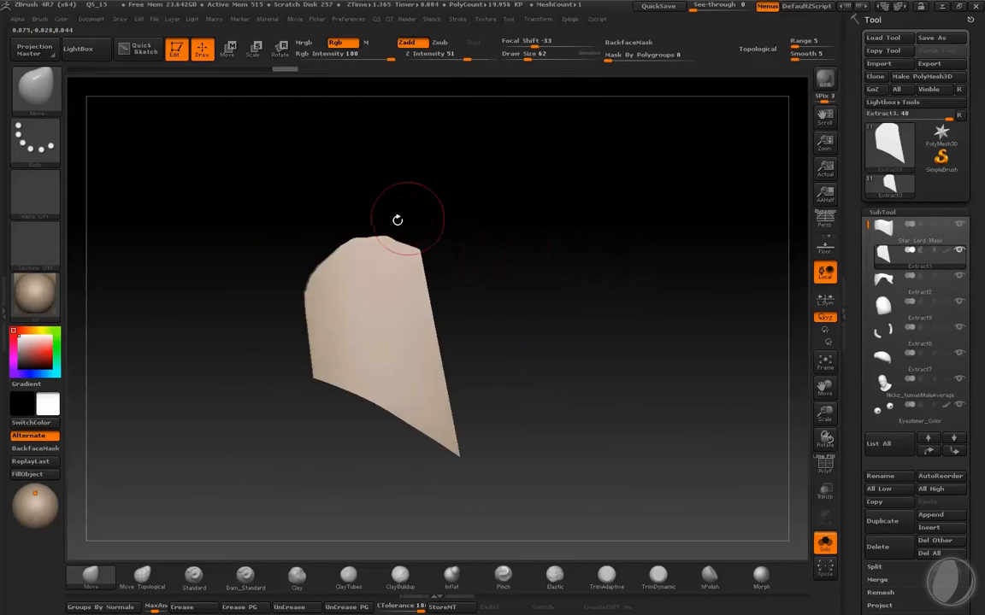
Step: Clip the bump off the side panel's upper edge so it slopes straight to the front corner
{"action": "key", "text": "ctrl+shift"}
{"action": "mouse_move", "coordinate": [460, 256]}
{"action": "left_mouse_down", "text": "ctrl+shift"}
{"action": "mouse_move", "coordinate": [291, 223]}
{"action": "mouse_move", "coordinate": [454, 210]}
{"action": "mouse_move", "coordinate": [354, 214]}
{"action": "mouse_move", "coordinate": [489, 266]}
{"action": "mouse_move", "coordinate": [468, 246]}
{"action": "mouse_move", "coordinate": [468, 256]}
{"action": "mouse_move", "coordinate": [464, 238]}
{"action": "mouse_move", "coordinate": [461, 255]}
{"action": "left_mouse_up", "text": "ctrl+shift"}
{"action": "key", "text": "space"}
{"action": "key", "text": "space"}
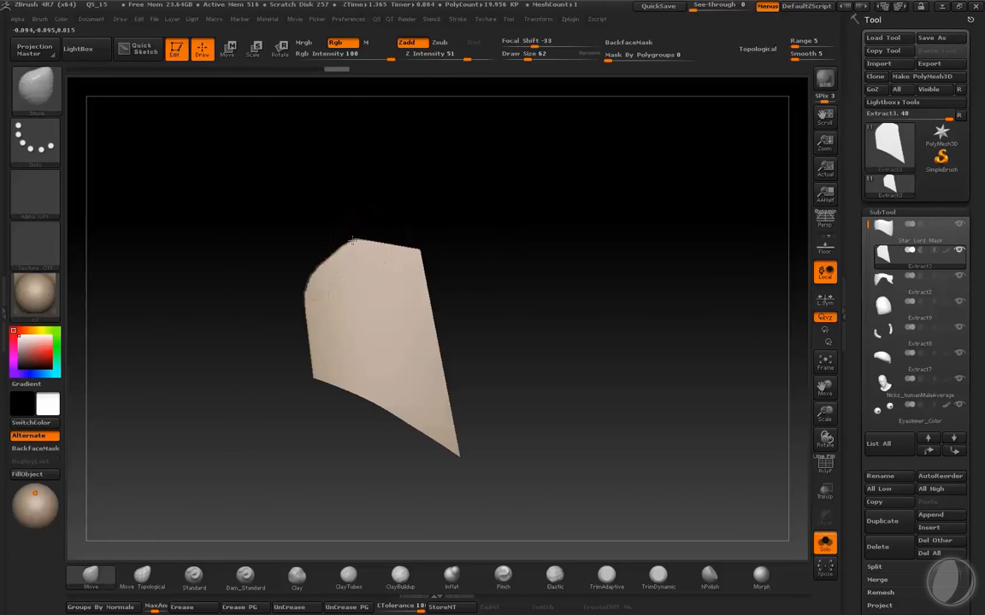
Step: Set the Move brush's draw size to 82 and nudge the side panel's upper rear corner
{"action": "key", "text": "b"}
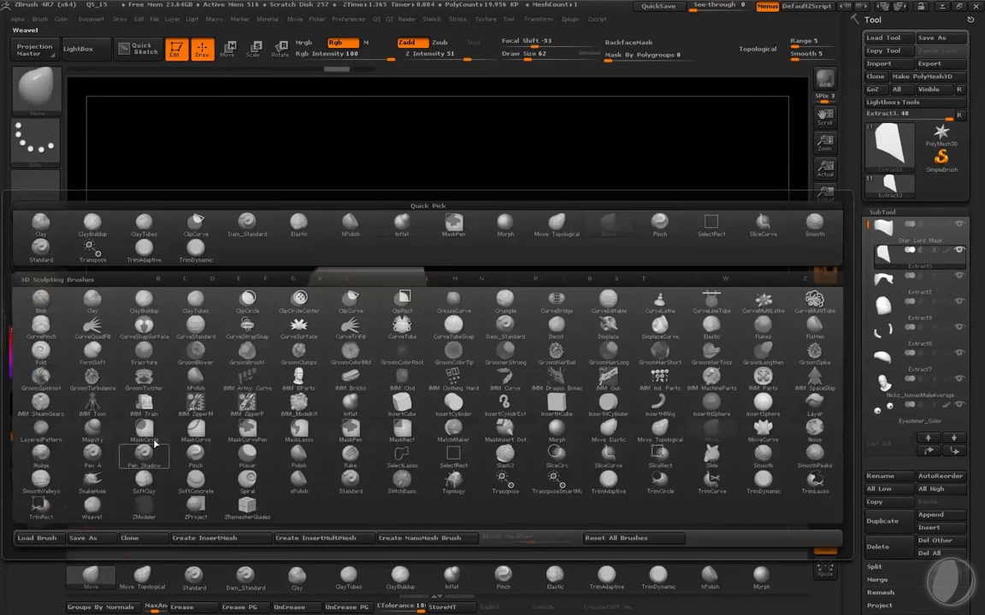
{"action": "left_click", "coordinate": [153, 446]}
{"action": "left_click_drag", "start_coordinate": [385, 230], "coordinate": [395, 230]}
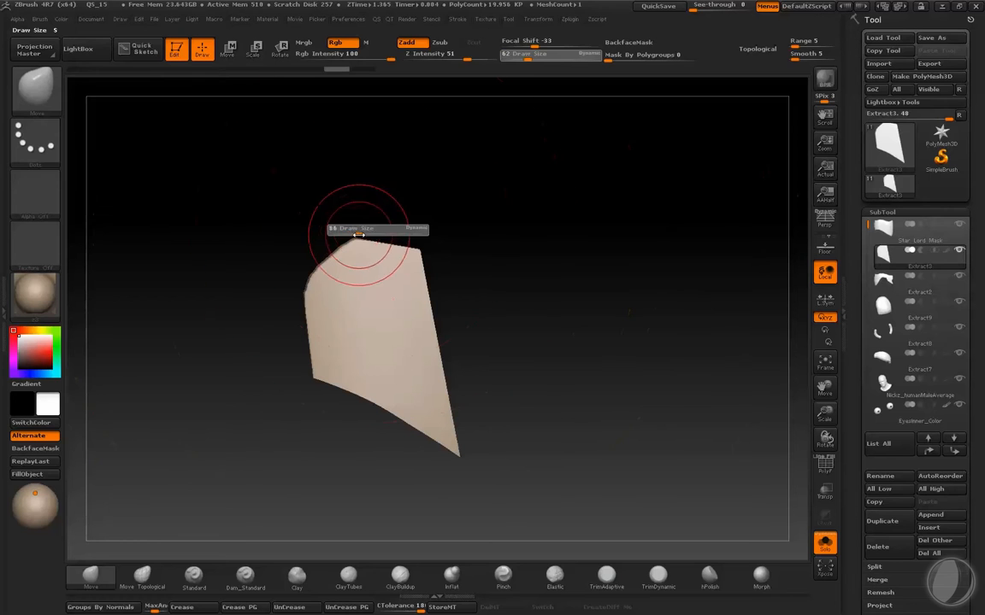
{"action": "left_click", "coordinate": [942, 8]}
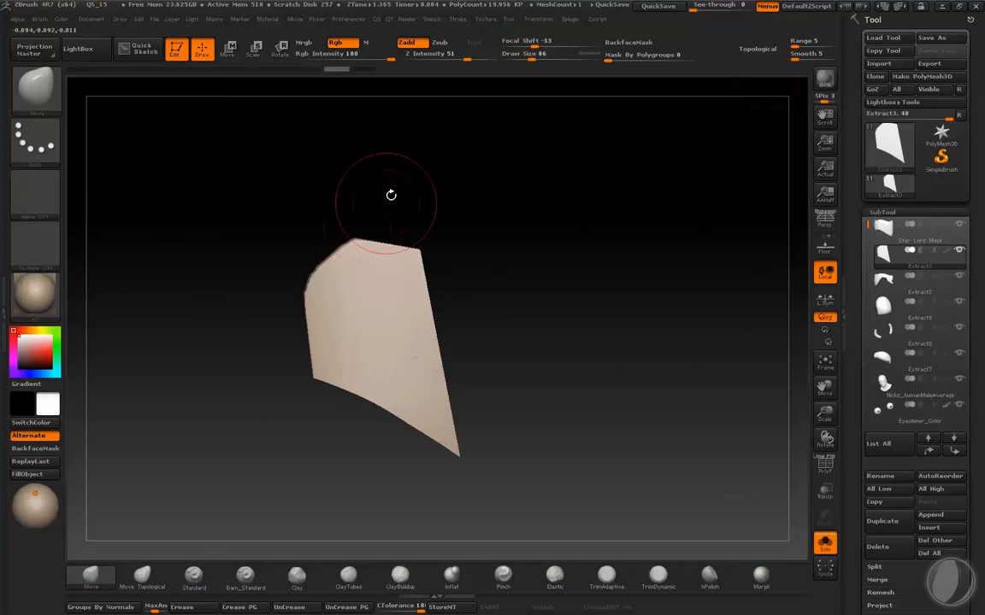
{"action": "key", "text": "s"}
{"action": "left_click_drag", "start_coordinate": [501, 193], "coordinate": [489, 193]}
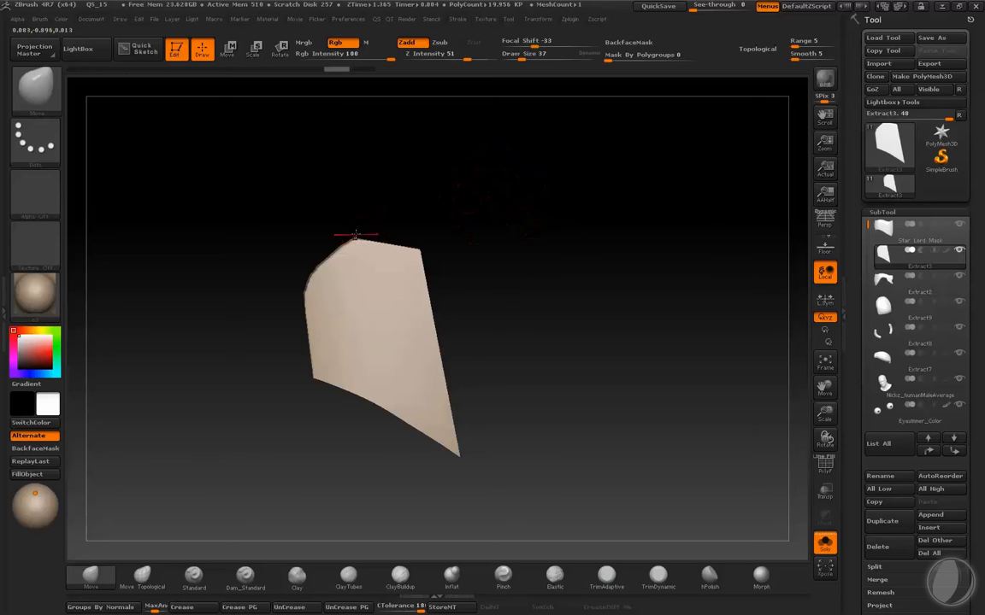
{"action": "key", "text": "s"}
{"action": "left_click_drag", "start_coordinate": [355, 233], "coordinate": [364, 232]}
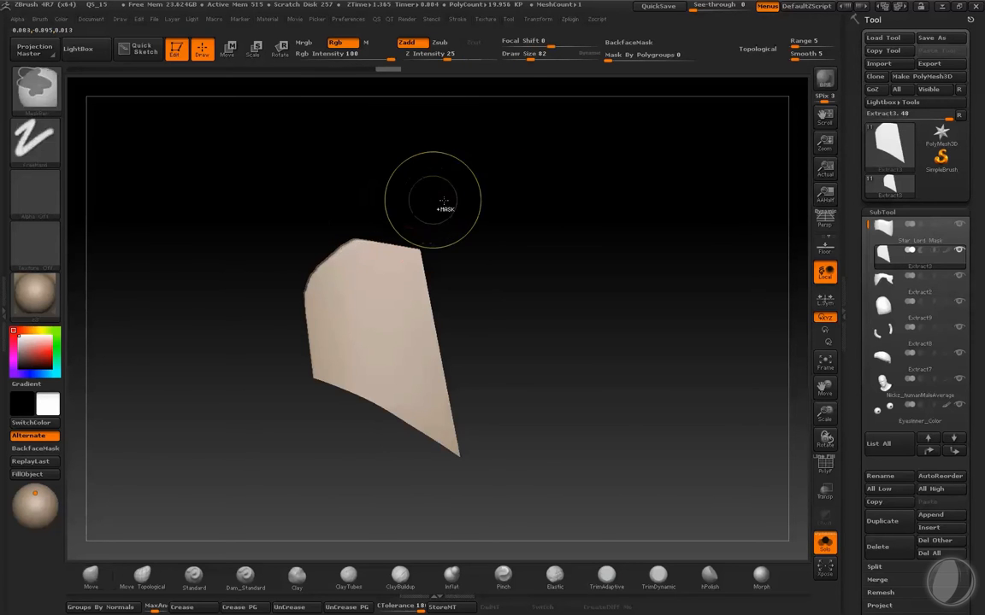
Step: Check the side panels from the front in wireframe and apply Mirror And Weld so both sides match
{"action": "left_click_drag", "start_coordinate": [444, 208], "coordinate": [512, 183], "text": "shift"}
{"action": "key", "text": "q"}
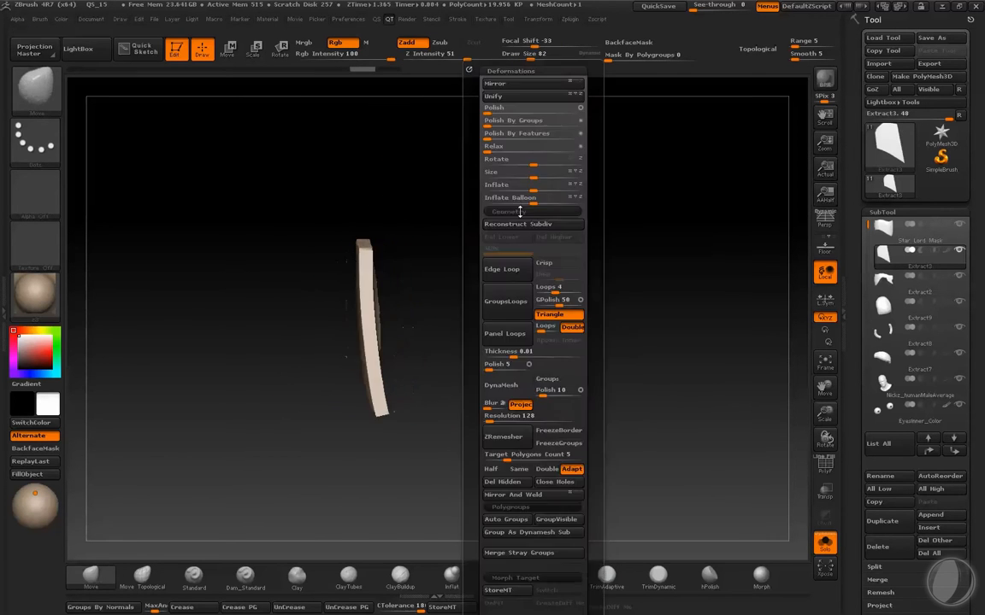
{"action": "key", "text": "shift+f"}
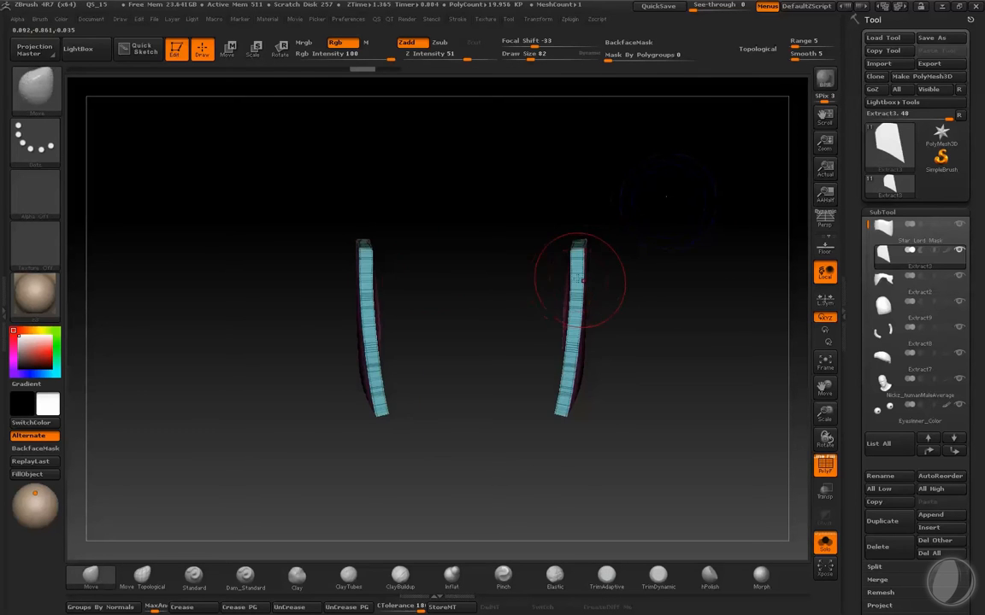
{"action": "key", "text": "q"}
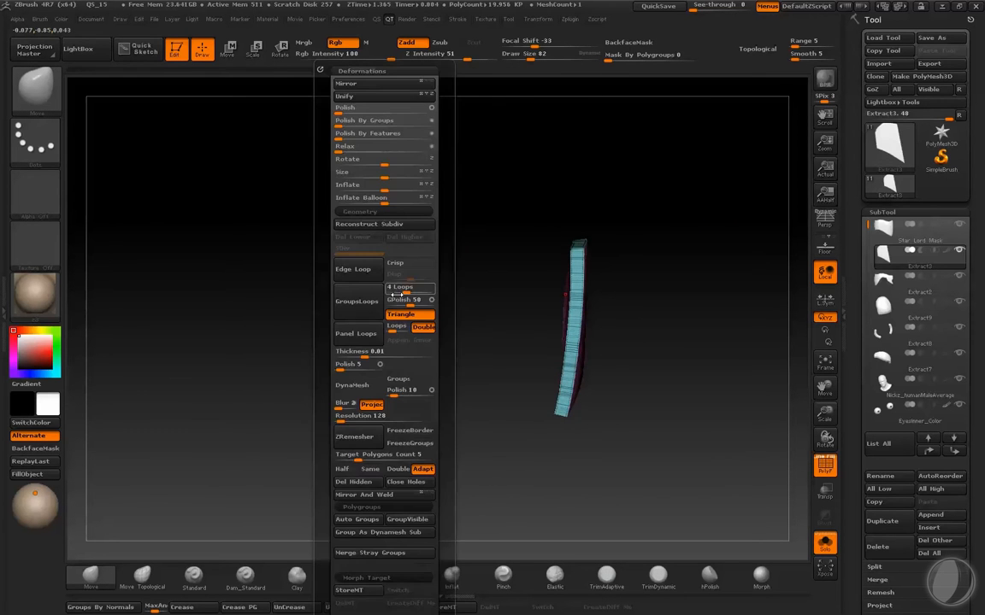
{"action": "left_click_drag", "start_coordinate": [471, 298], "coordinate": [478, 330]}
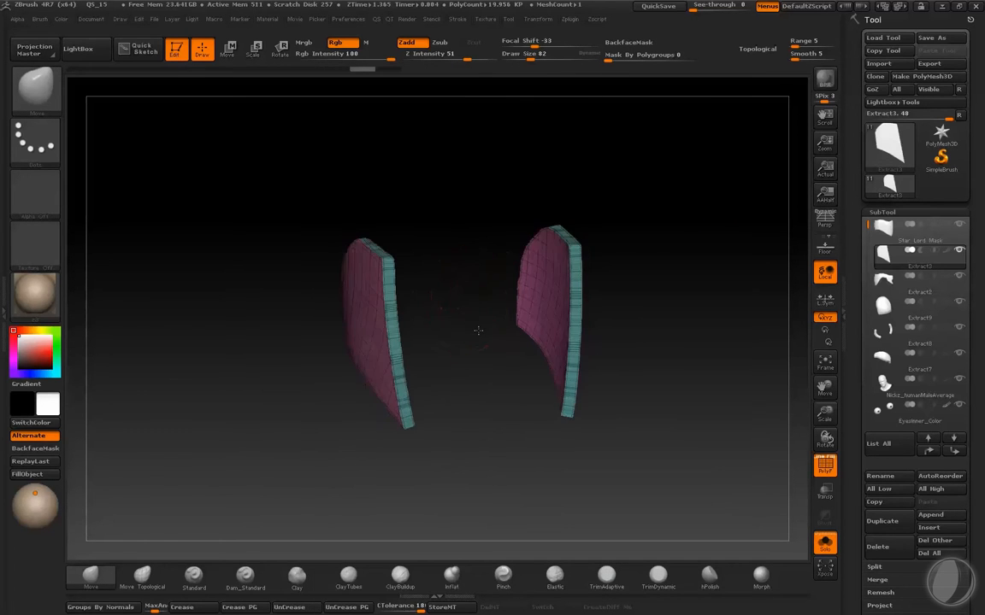
{"action": "left_click_drag", "start_coordinate": [401, 268], "coordinate": [368, 264]}
{"action": "key", "text": "q"}
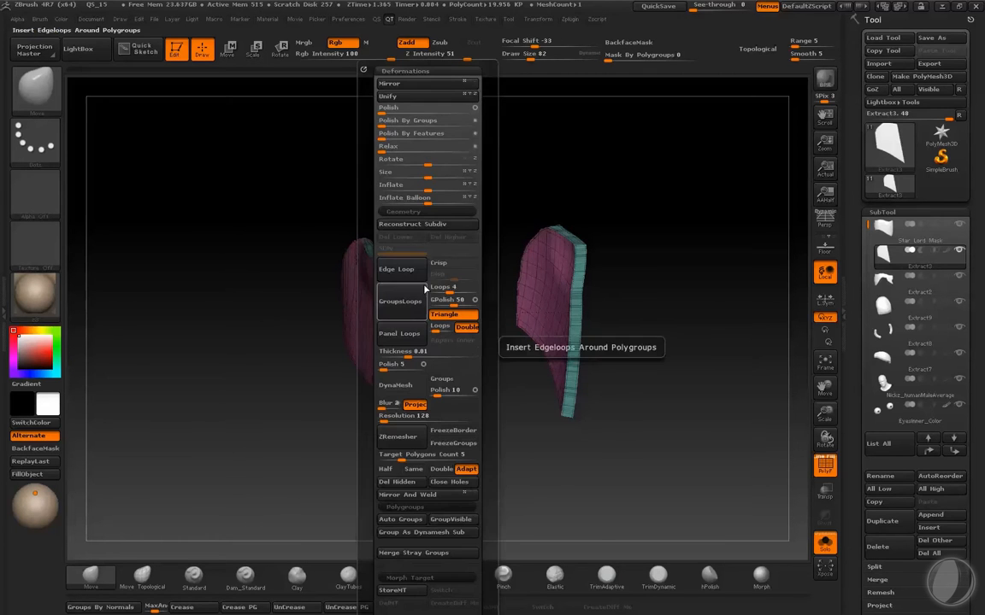
{"action": "left_click", "coordinate": [408, 494]}
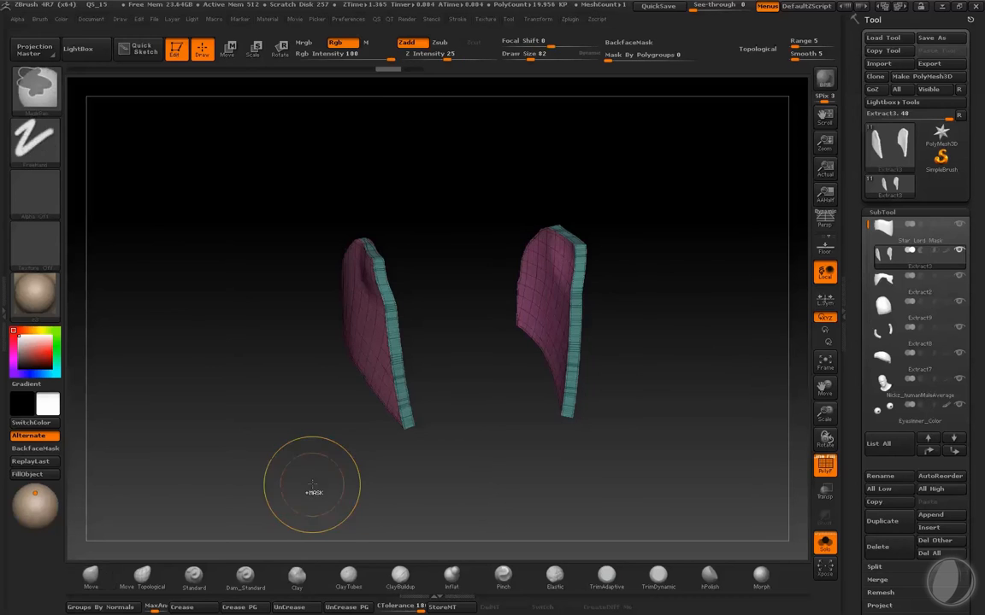
{"action": "key", "text": "q"}
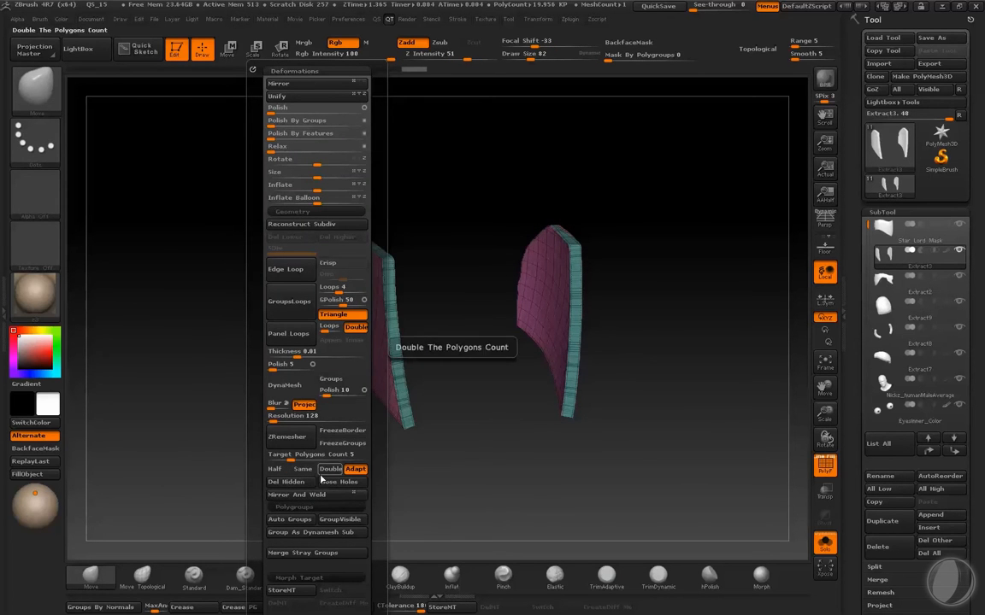
{"action": "left_click_drag", "start_coordinate": [440, 306], "coordinate": [633, 196]}
{"action": "key", "text": "shift+f"}
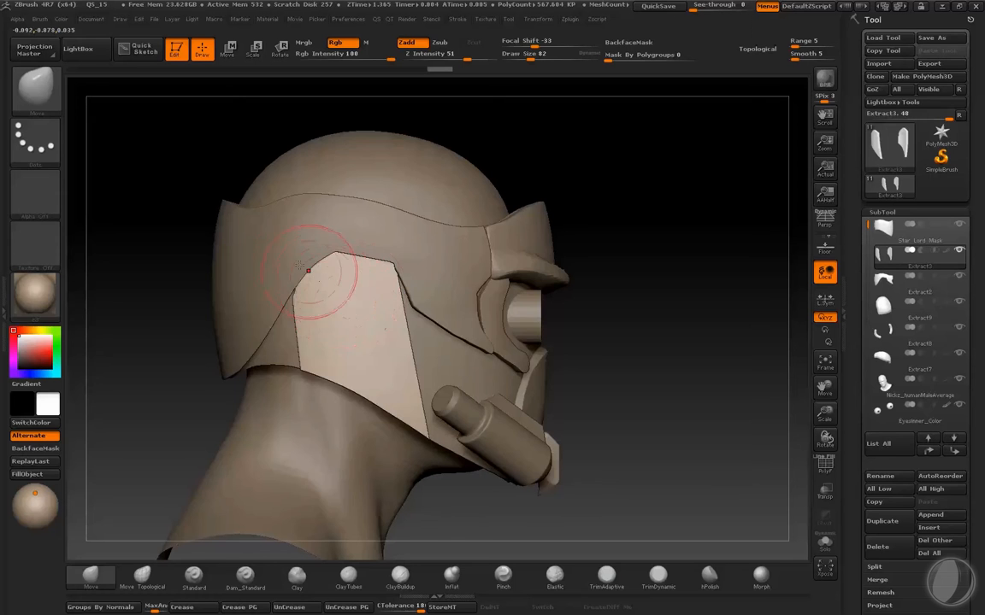
Step: Refine the side panel's rounded rear corner with the Move brush at draw size 93 and check its fit on the helmet
{"action": "mouse_move", "coordinate": [484, 151]}
{"action": "left_mouse_down"}
{"action": "mouse_move", "coordinate": [504, 142]}
{"action": "mouse_move", "coordinate": [511, 159]}
{"action": "mouse_move", "coordinate": [407, 176]}
{"action": "mouse_move", "coordinate": [308, 259]}
{"action": "left_mouse_up"}
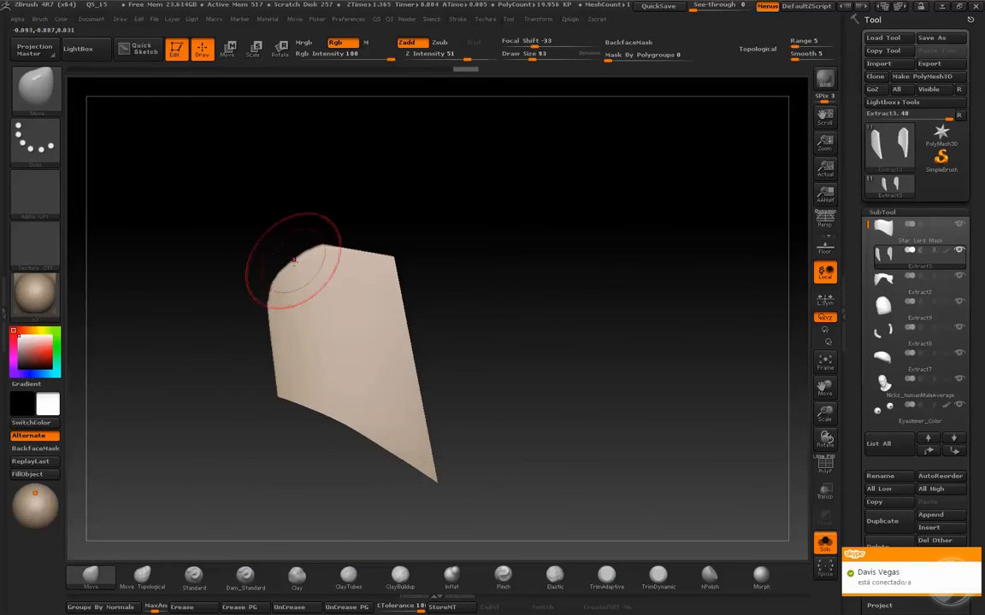
{"action": "left_click_drag", "start_coordinate": [452, 188], "coordinate": [406, 181], "text": "shift"}
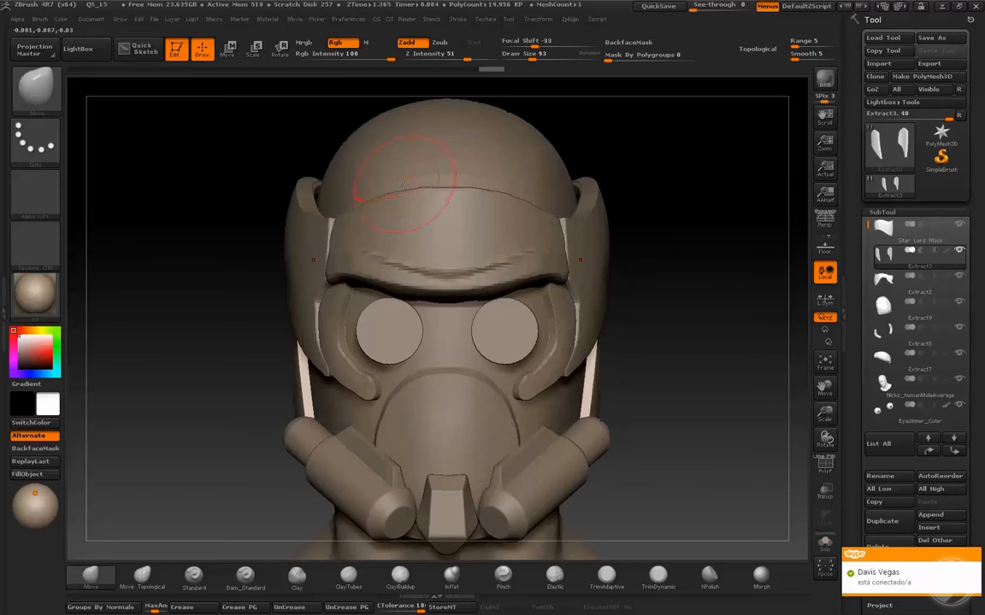
{"action": "left_click_drag", "start_coordinate": [205, 275], "coordinate": [541, 146]}
Step: Select the upper side band and pull its sides outward with the Move brush at draw size 434, working from above
{"action": "left_click", "coordinate": [395, 218], "text": "alt"}
{"action": "left_click_drag", "start_coordinate": [662, 171], "coordinate": [334, 277]}
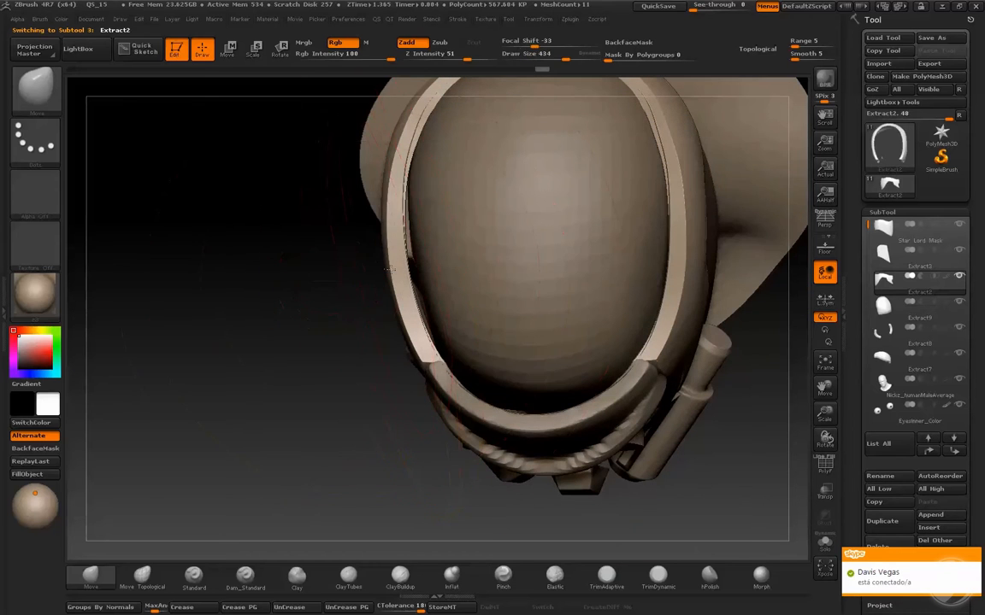
{"action": "left_click_drag", "start_coordinate": [396, 269], "coordinate": [381, 272]}
{"action": "left_click_drag", "start_coordinate": [291, 289], "coordinate": [391, 207]}
{"action": "mouse_move", "coordinate": [332, 253]}
{"action": "left_mouse_down"}
{"action": "mouse_move", "coordinate": [324, 259]}
{"action": "mouse_move", "coordinate": [347, 299]}
{"action": "left_mouse_up"}
{"action": "key", "text": "s"}
{"action": "left_click", "coordinate": [343, 303]}
Step: Select the side panel, adjust its fit over the band with the Move brush at draw size 203, and undo the last stroke
{"action": "left_click", "coordinate": [356, 313], "text": "alt"}
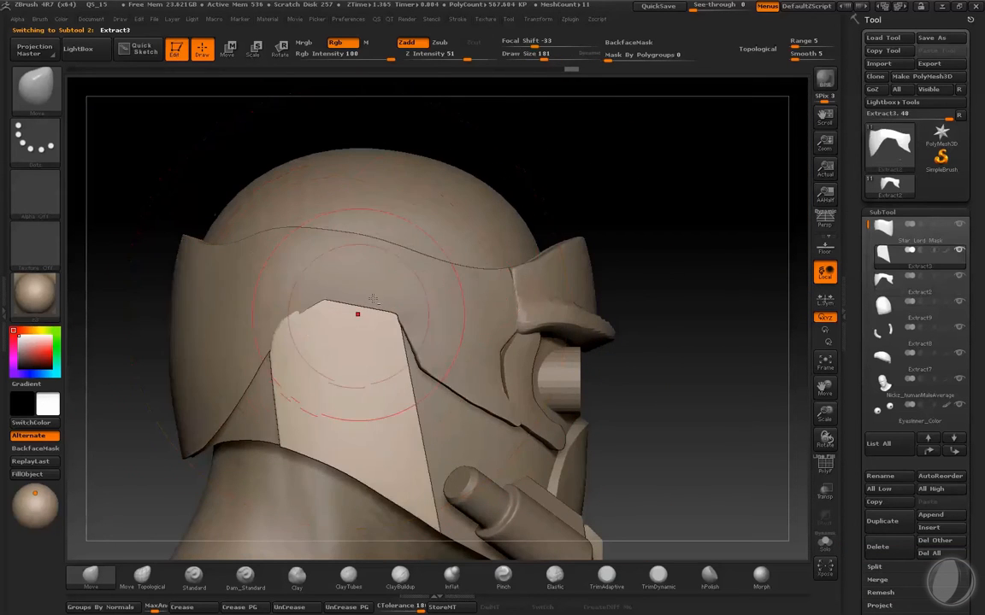
{"action": "mouse_move", "coordinate": [554, 152]}
{"action": "left_mouse_down"}
{"action": "mouse_move", "coordinate": [347, 319]}
{"action": "mouse_move", "coordinate": [356, 316]}
{"action": "mouse_move", "coordinate": [304, 307]}
{"action": "mouse_move", "coordinate": [347, 404]}
{"action": "mouse_move", "coordinate": [306, 359]}
{"action": "mouse_move", "coordinate": [342, 363]}
{"action": "left_mouse_up"}
{"action": "key", "text": "s"}
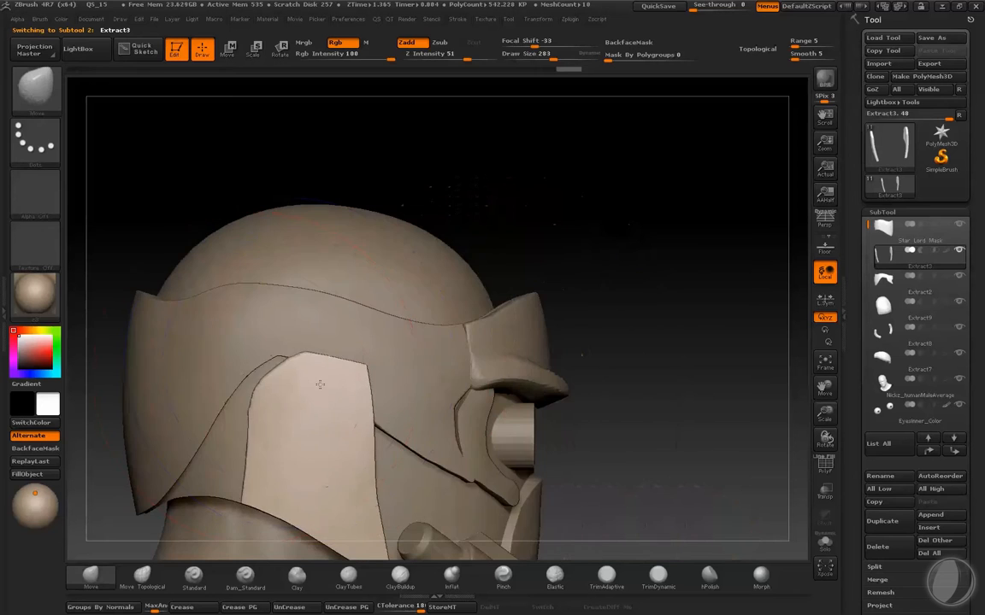
{"action": "key", "text": "ctrl+z"}
{"action": "left_click_drag", "start_coordinate": [659, 345], "coordinate": [628, 215], "text": "alt"}
{"action": "key", "text": "s"}
{"action": "left_click_drag", "start_coordinate": [366, 292], "coordinate": [358, 292]}
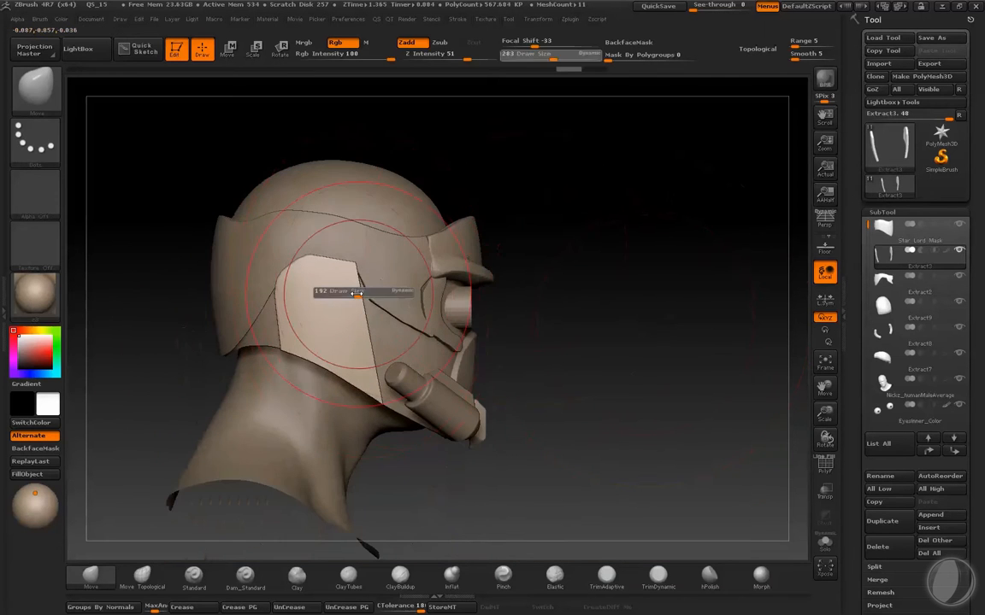
Step: Select the upper side band and move its notch edge towards the side panel's front edge, using draw size 136
{"action": "left_click_drag", "start_coordinate": [571, 206], "coordinate": [565, 249], "text": "alt"}
{"action": "key", "text": "s"}
{"action": "left_click_drag", "start_coordinate": [414, 293], "coordinate": [402, 295]}
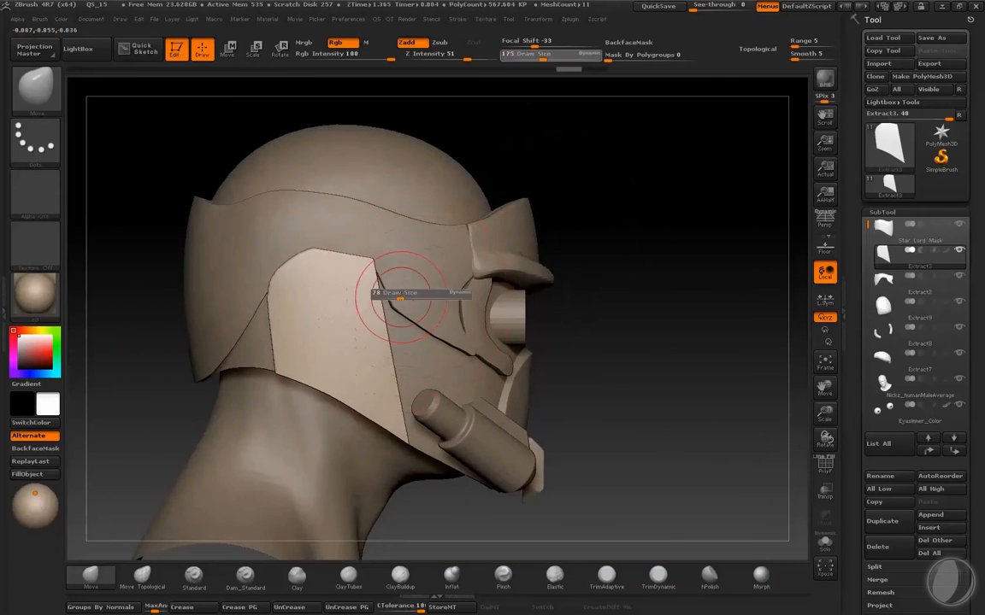
{"action": "left_click", "coordinate": [395, 305], "text": "alt"}
{"action": "key", "text": "alt+s"}
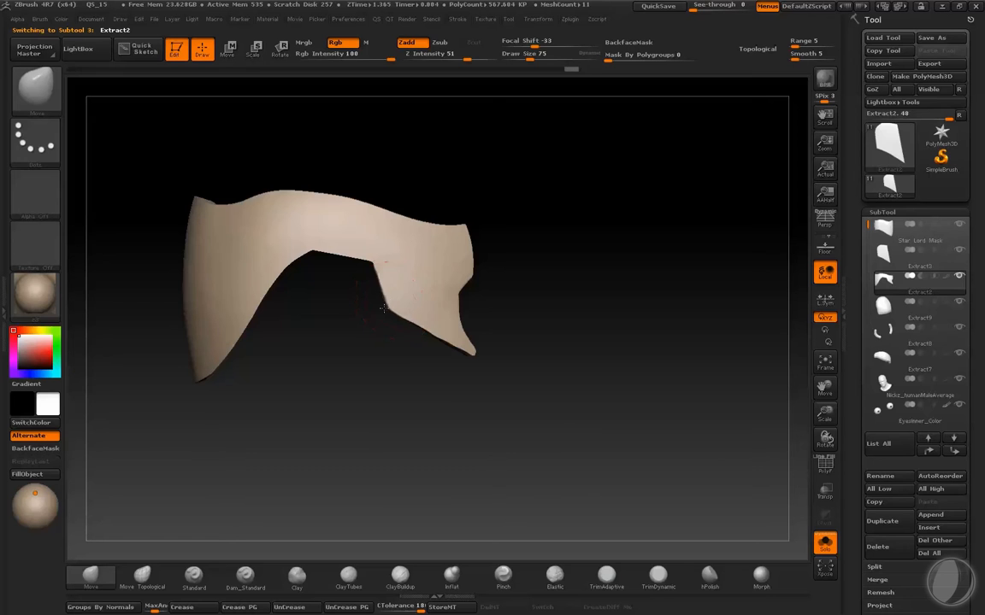
{"action": "key", "text": "alt+s"}
{"action": "key", "text": "s"}
{"action": "left_click_drag", "start_coordinate": [416, 323], "coordinate": [422, 324]}
{"action": "key", "text": "s"}
{"action": "key", "text": "s"}
{"action": "left_click_drag", "start_coordinate": [377, 270], "coordinate": [384, 272]}
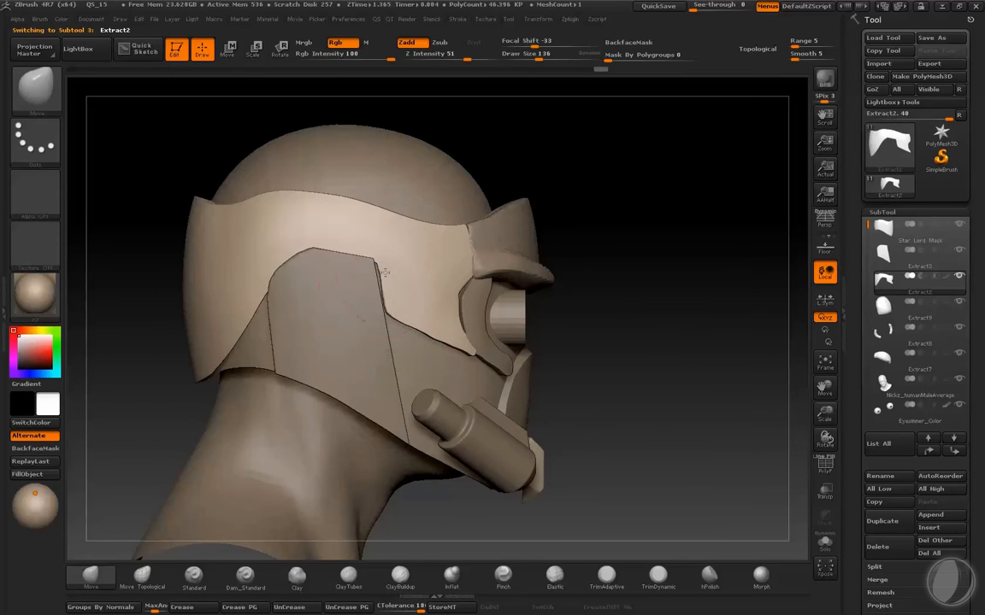
Step: Even out the band's lower front edge beside the side panel with the Move brush at draw size 62
{"action": "key", "text": "s"}
{"action": "left_click_drag", "start_coordinate": [431, 331], "coordinate": [421, 332]}
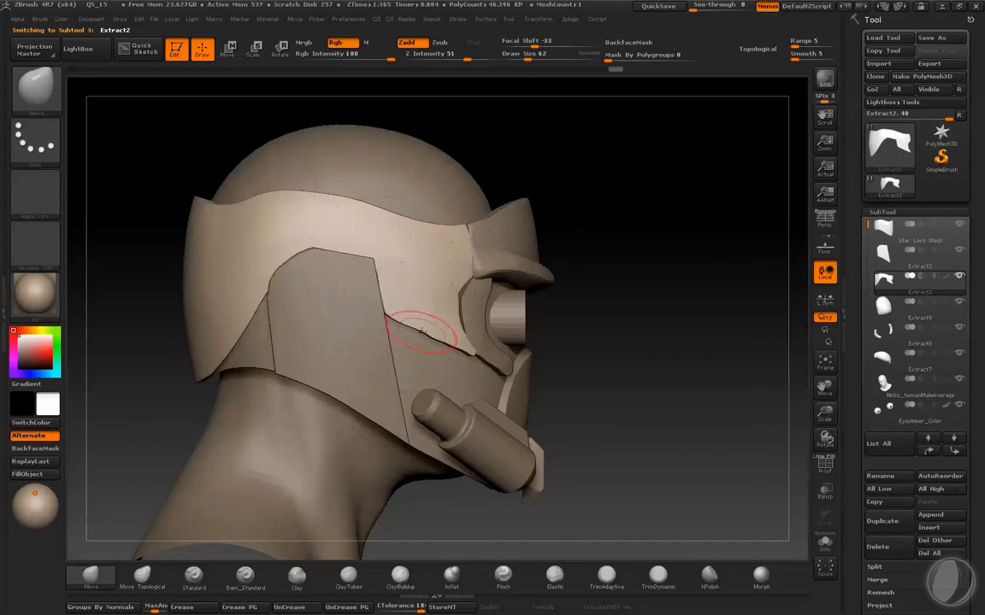
{"action": "mouse_move", "coordinate": [629, 327]}
{"action": "left_mouse_down"}
{"action": "mouse_move", "coordinate": [594, 329]}
{"action": "mouse_move", "coordinate": [642, 297]}
{"action": "left_mouse_up"}
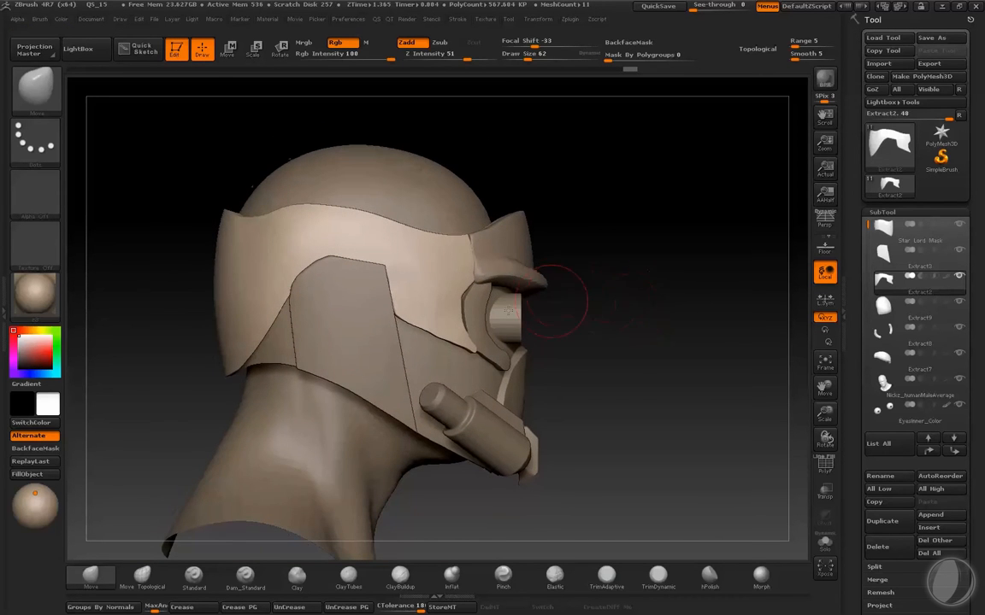
{"action": "left_click_drag", "start_coordinate": [590, 262], "coordinate": [541, 289]}
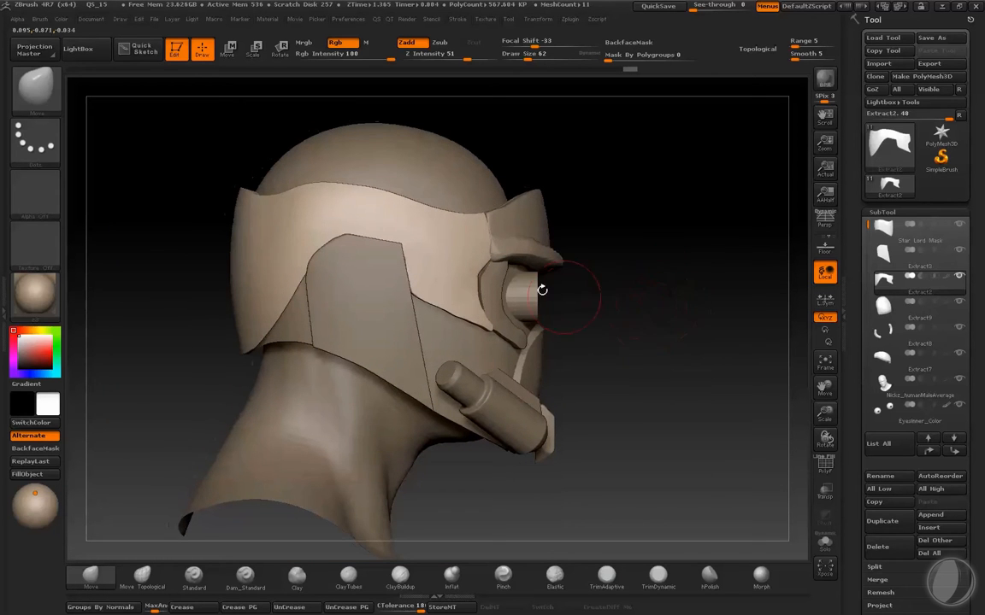
Step: Select the side panel and adjust its lower front edge with the Move brush, reducing the draw size to 26
{"action": "left_click", "coordinate": [380, 297], "text": "alt"}
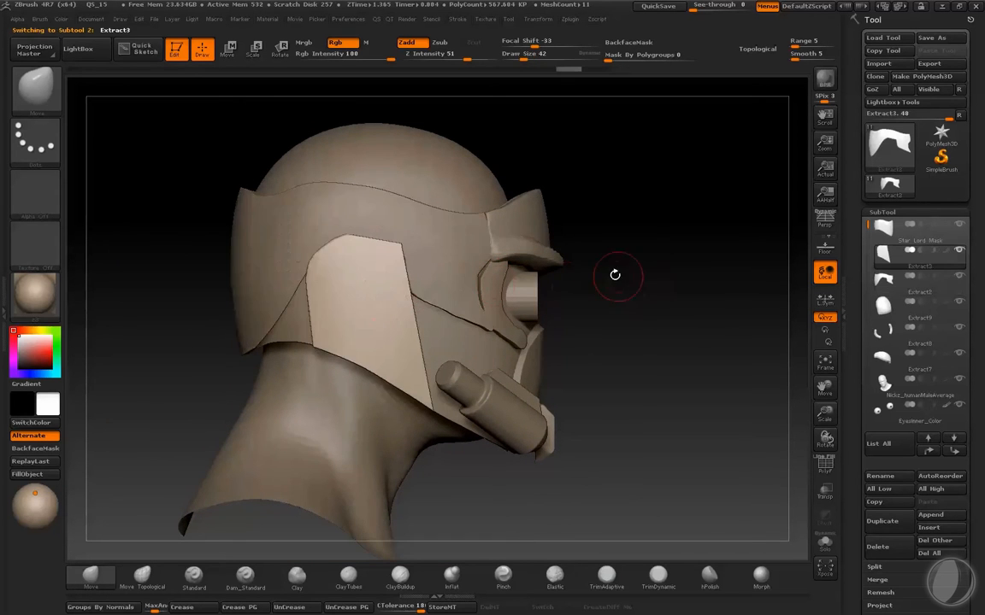
{"action": "left_click_drag", "start_coordinate": [653, 284], "coordinate": [681, 281]}
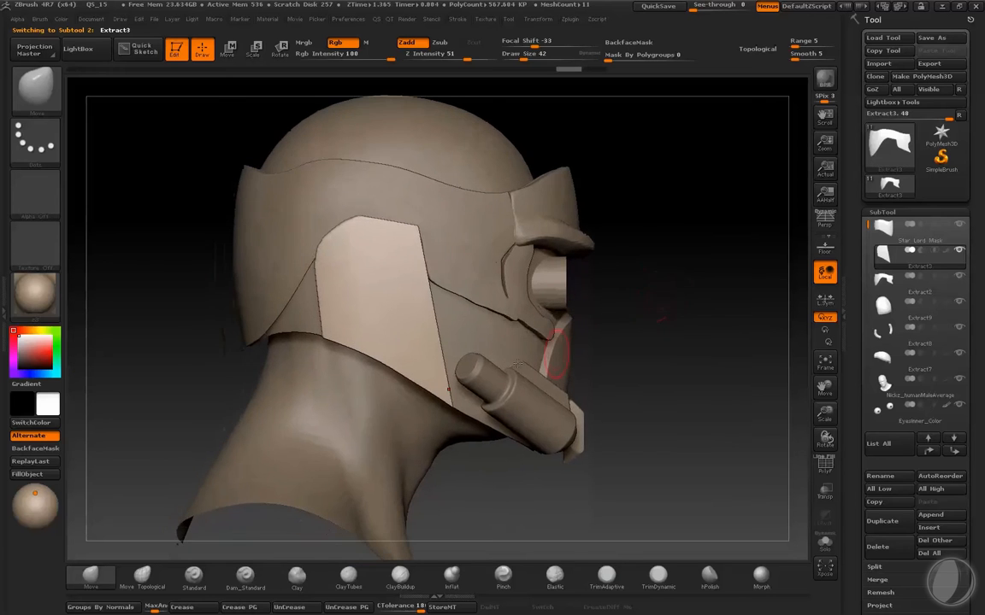
{"action": "key", "text": "s"}
{"action": "left_click_drag", "start_coordinate": [465, 370], "coordinate": [458, 369]}
{"action": "mouse_move", "coordinate": [678, 320]}
{"action": "left_mouse_down"}
{"action": "mouse_move", "coordinate": [732, 343]}
{"action": "mouse_move", "coordinate": [663, 323]}
{"action": "mouse_move", "coordinate": [692, 315]}
{"action": "left_mouse_up"}
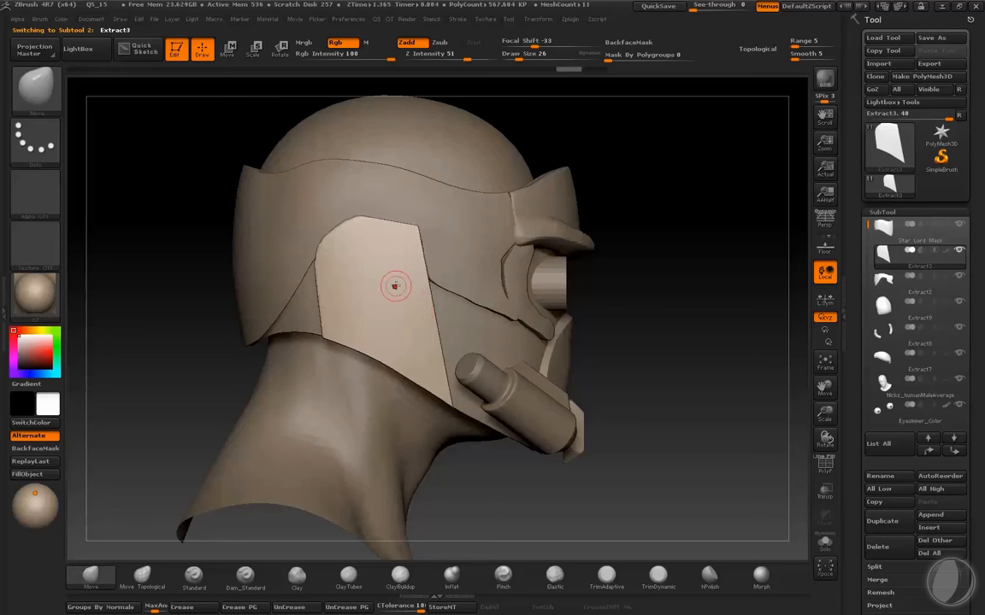
Step: Duplicate the side panel subtool and isolate the copy in Solo mode
{"action": "mouse_move", "coordinate": [633, 259]}
{"action": "left_mouse_down"}
{"action": "mouse_move", "coordinate": [568, 263]}
{"action": "mouse_move", "coordinate": [634, 260]}
{"action": "left_mouse_up"}
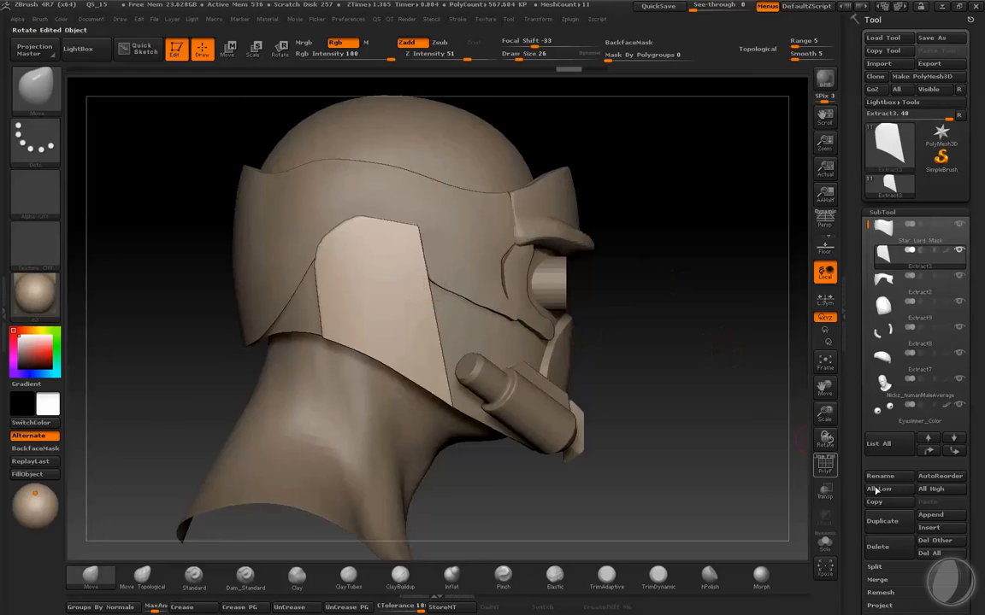
{"action": "left_click", "coordinate": [888, 523]}
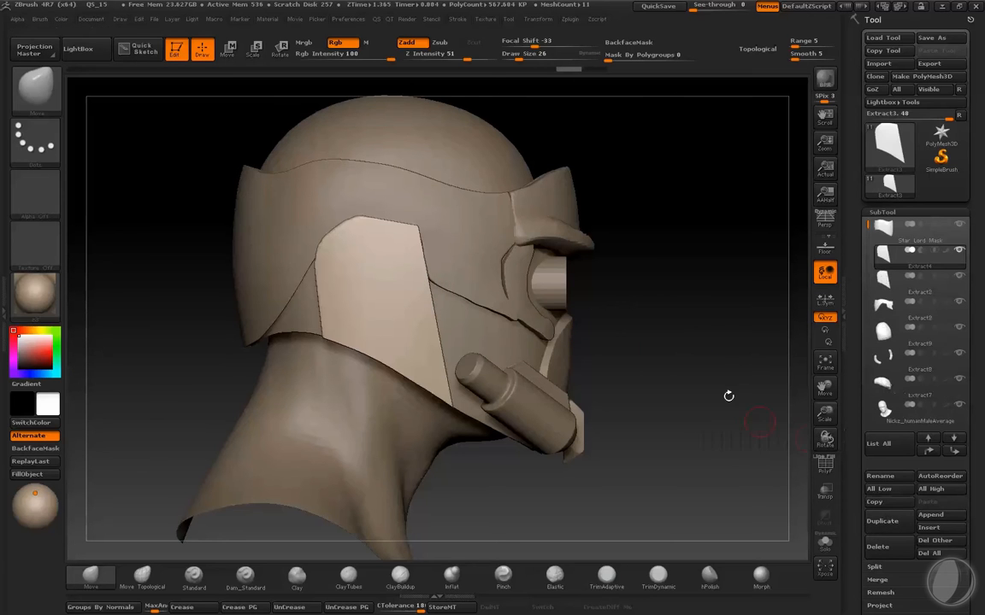
{"action": "left_click_drag", "start_coordinate": [666, 323], "coordinate": [666, 321]}
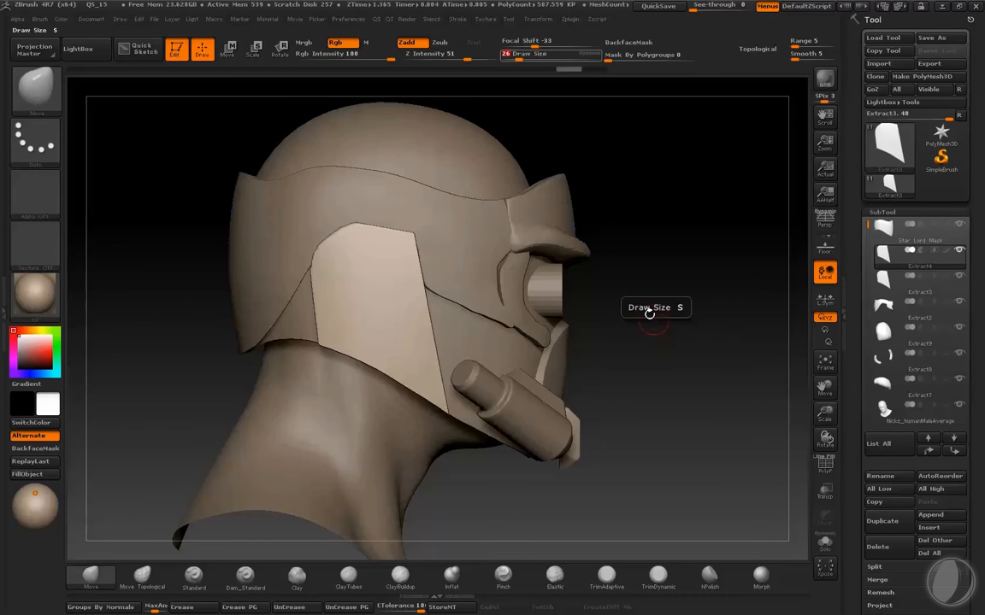
{"action": "left_click", "coordinate": [825, 542]}
{"action": "left_click_drag", "start_coordinate": [592, 315], "coordinate": [585, 315]}
Step: Show the polygroups on the duplicated panel, isolate its large outer face by hiding the thickness edges, and choose the SelectRect brush
{"action": "key", "text": "ctrl+shift"}
{"action": "left_click", "coordinate": [39, 86]}
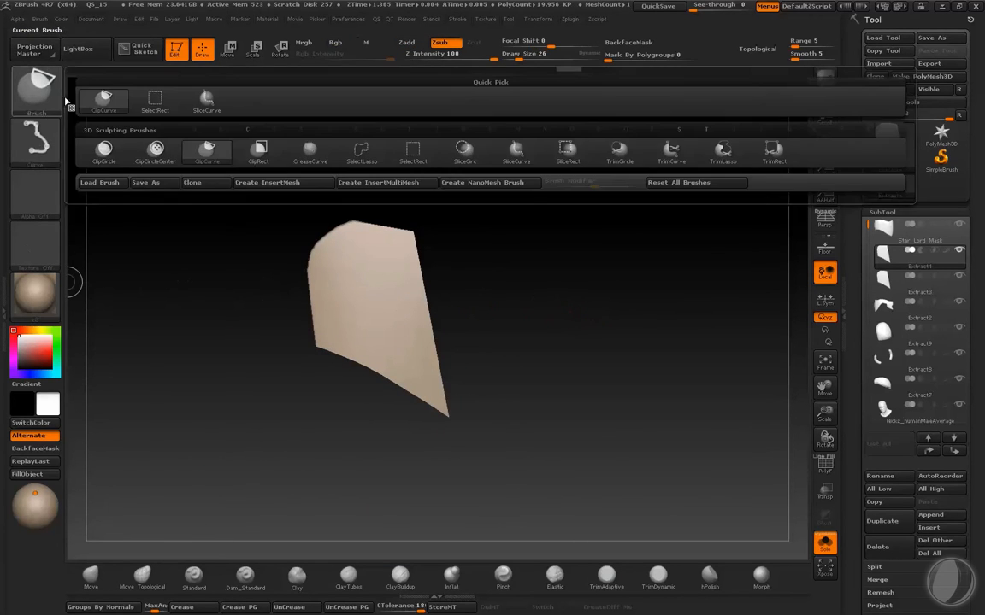
{"action": "left_click", "coordinate": [262, 185]}
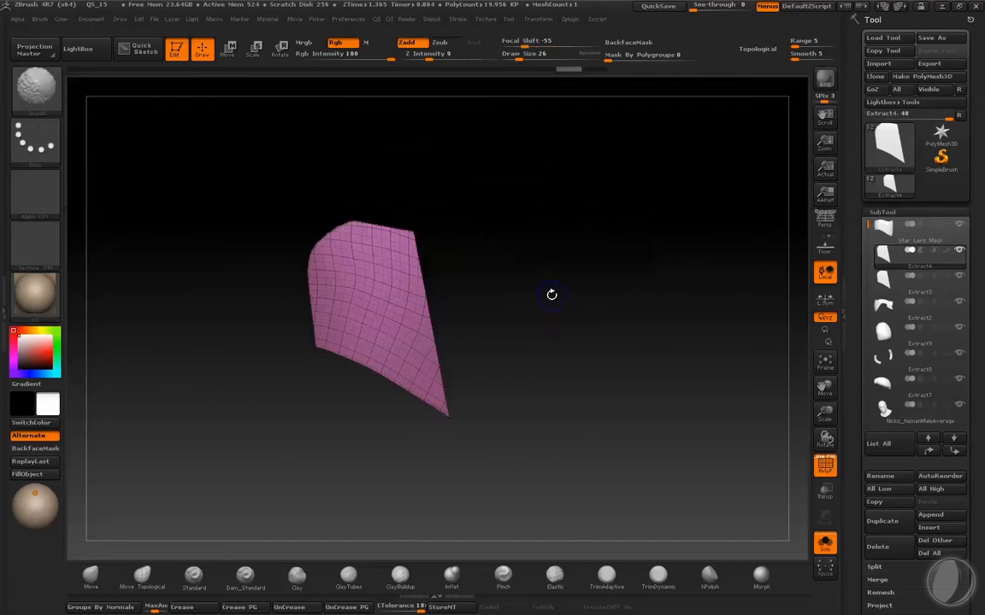
{"action": "mouse_move", "coordinate": [551, 292]}
{"action": "left_mouse_down"}
{"action": "mouse_move", "coordinate": [532, 281]}
{"action": "mouse_move", "coordinate": [511, 287]}
{"action": "left_mouse_up"}
{"action": "key", "text": "ctrl+shift"}
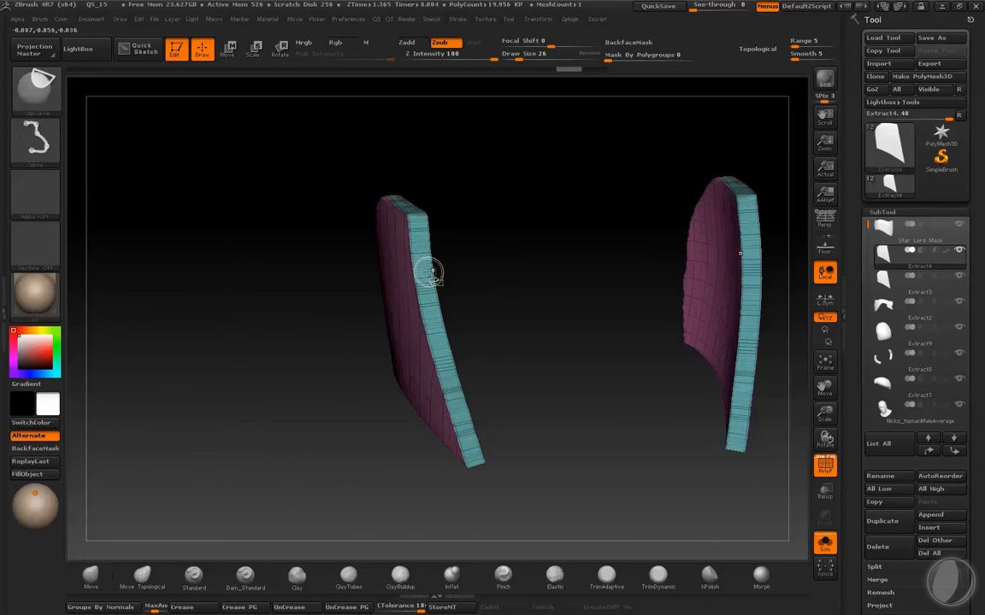
{"action": "left_click", "coordinate": [401, 273], "text": "ctrl+shift"}
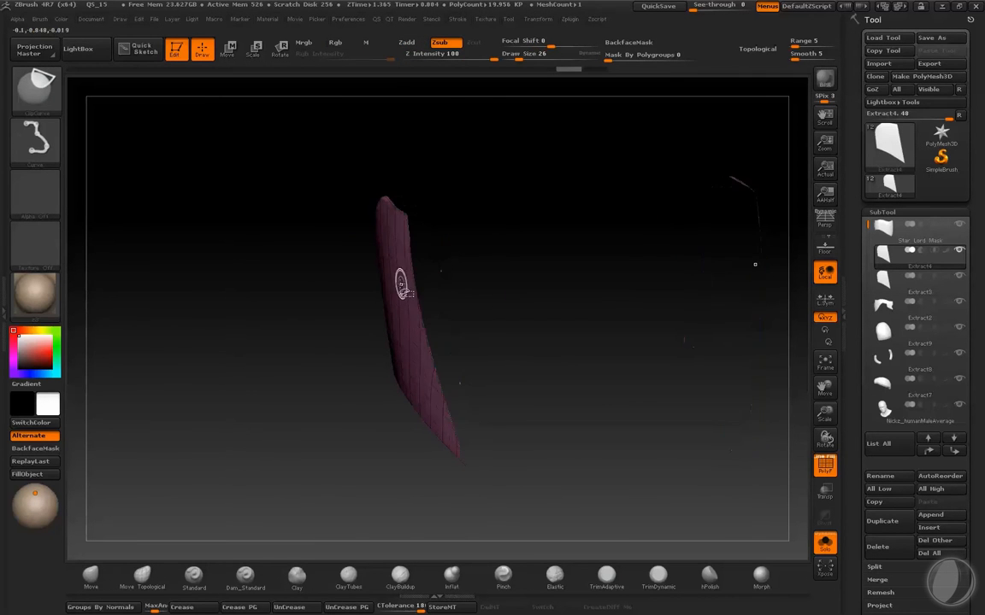
{"action": "left_click", "coordinate": [36, 83]}
{"action": "left_click", "coordinate": [152, 106]}
{"action": "mouse_move", "coordinate": [228, 286]}
{"action": "left_mouse_down"}
{"action": "mouse_move", "coordinate": [197, 301]}
{"action": "mouse_move", "coordinate": [264, 286]}
{"action": "left_mouse_up"}
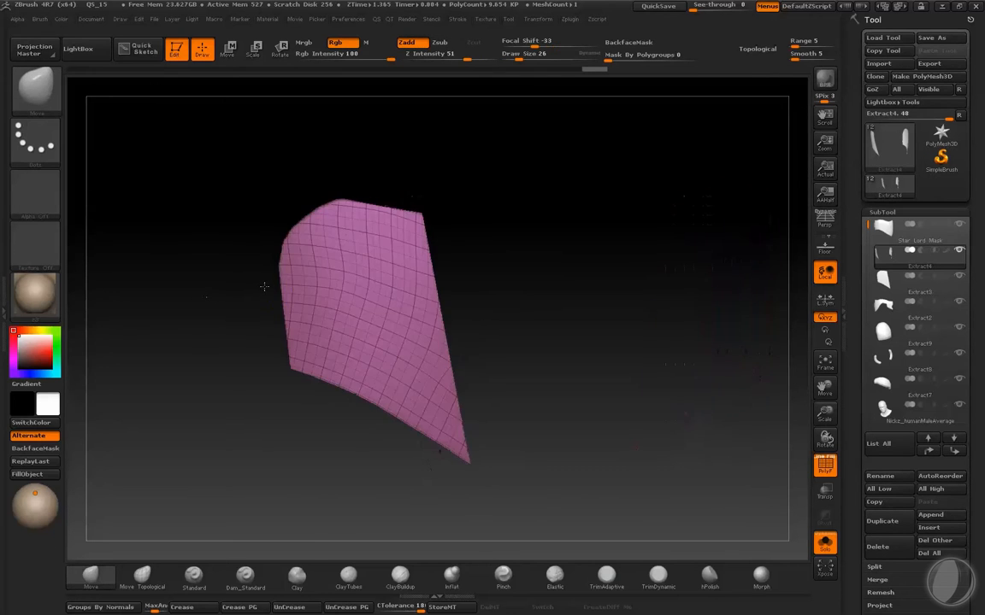
Step: Delete the hidden geometry from the duplicated side panel and turn off the polygroup wireframe display
{"action": "left_click_drag", "start_coordinate": [567, 441], "coordinate": [536, 420], "text": "alt"}
{"action": "key", "text": "3"}
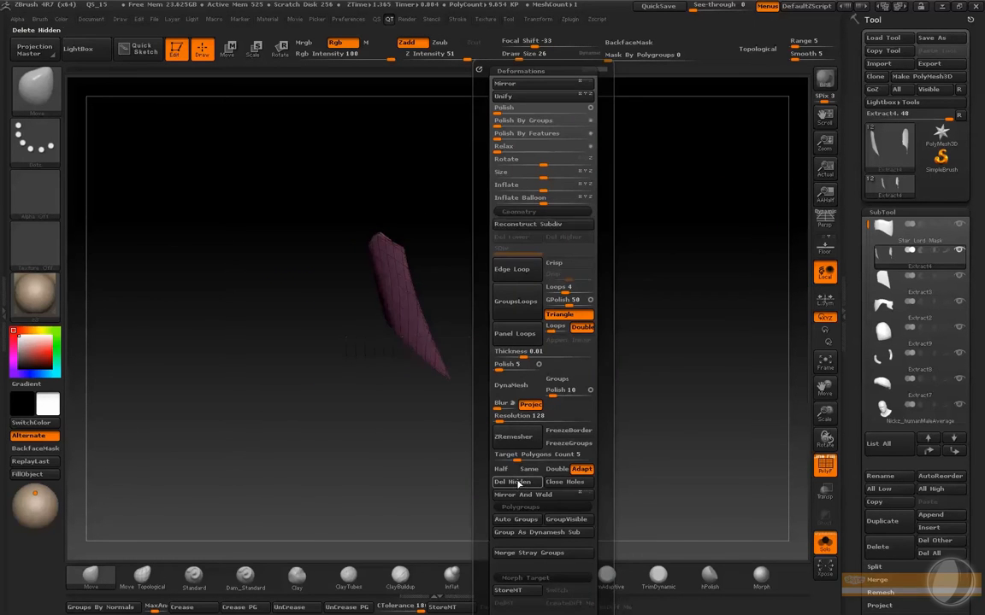
{"action": "left_click_drag", "start_coordinate": [422, 478], "coordinate": [442, 473]}
{"action": "key", "text": "shift+f"}
{"action": "key", "text": "alt+s"}
{"action": "left_click_drag", "start_coordinate": [277, 351], "coordinate": [341, 418]}
{"action": "key", "text": "alt+s"}
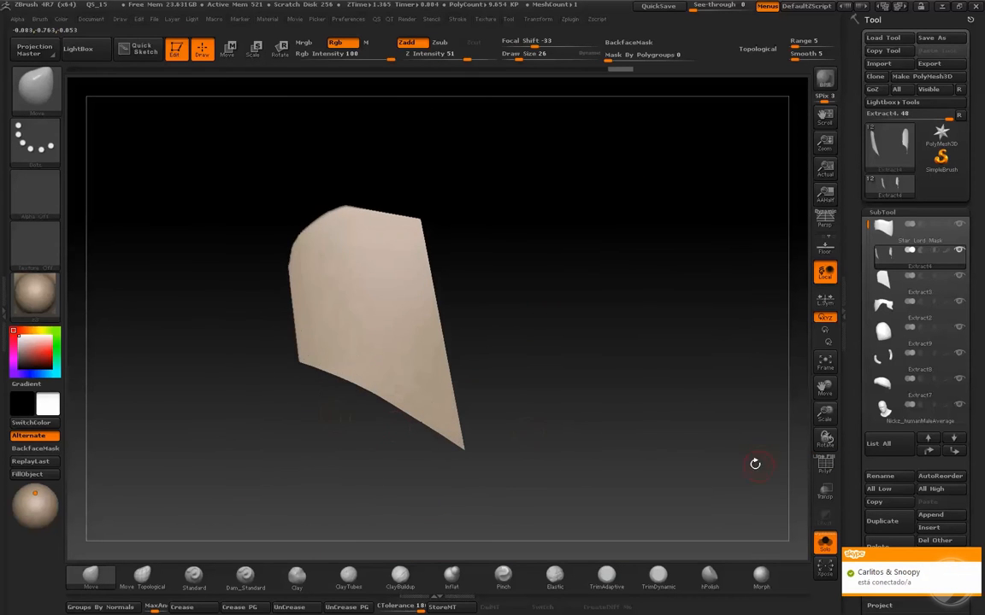
Step: Slice the duplicated panel with SliceCurve along a rounded arch from its front edge to its lower edge
{"action": "mouse_move", "coordinate": [742, 466]}
{"action": "left_mouse_down"}
{"action": "mouse_move", "coordinate": [574, 469]}
{"action": "mouse_move", "coordinate": [654, 511]}
{"action": "mouse_move", "coordinate": [649, 380]}
{"action": "left_mouse_up"}
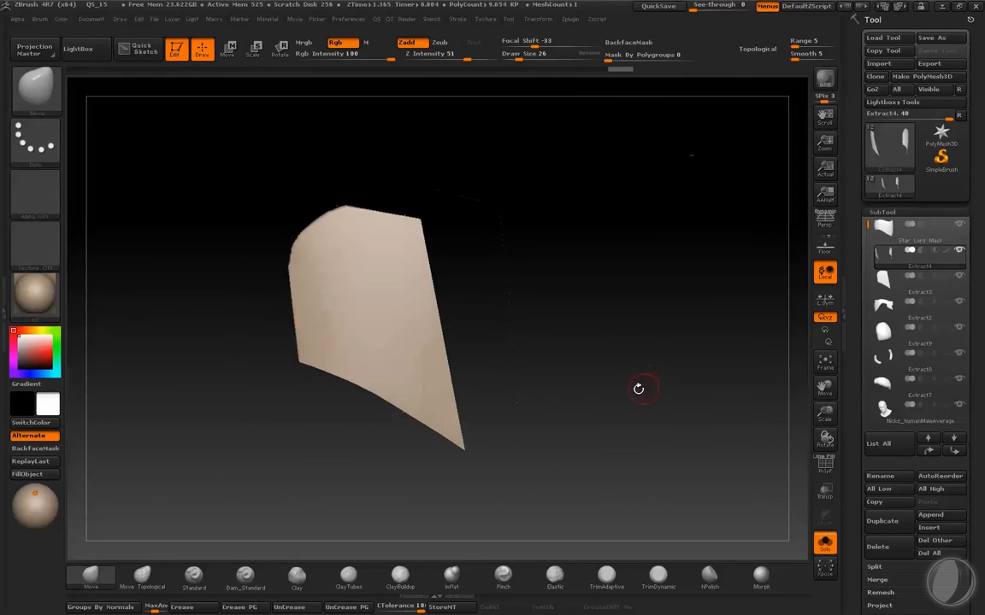
{"action": "left_click", "coordinate": [39, 89], "text": "ctrl+shift"}
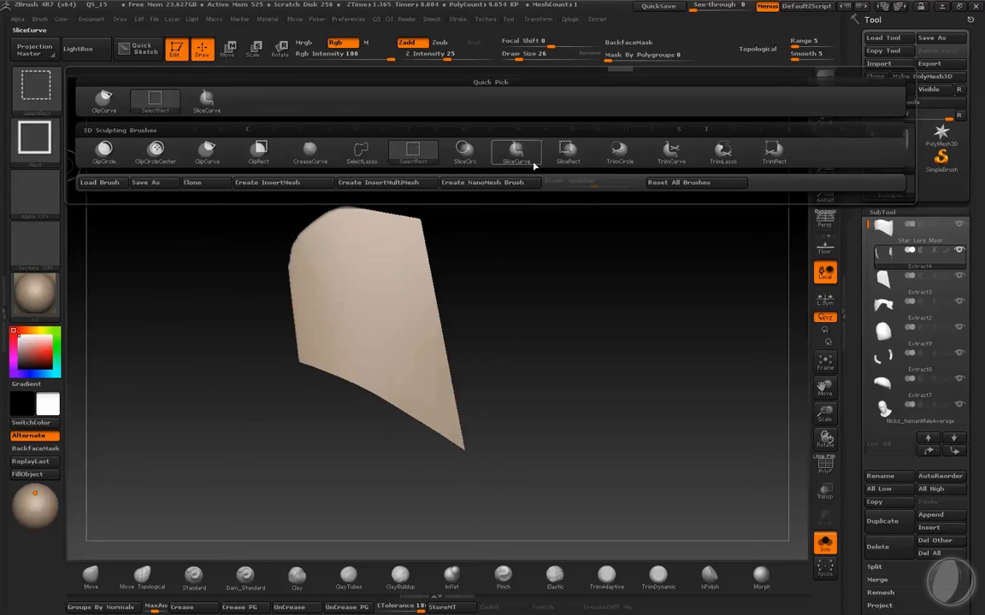
{"action": "left_click", "coordinate": [516, 154]}
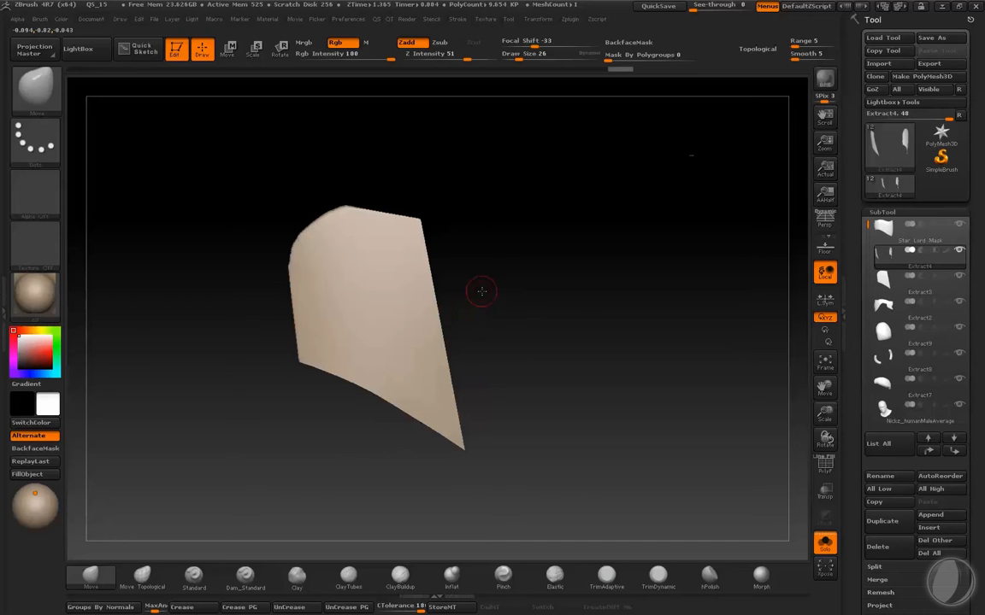
{"action": "left_click_drag", "start_coordinate": [462, 318], "coordinate": [383, 302], "text": "ctrl+shift"}
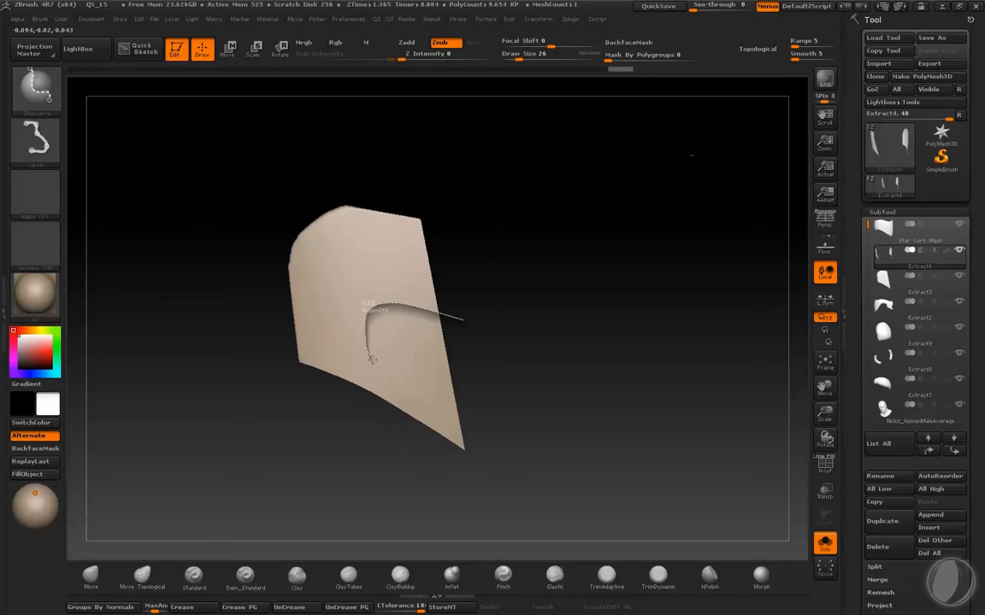
{"action": "left_click_drag", "start_coordinate": [372, 359], "coordinate": [382, 427], "text": "ctrl+shift"}
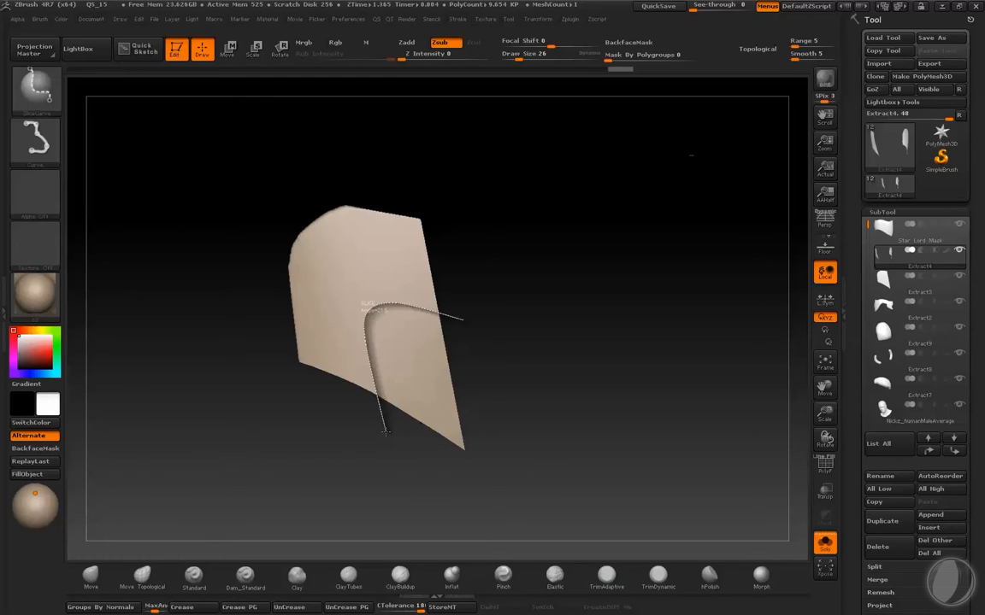
{"action": "left_click_drag", "start_coordinate": [384, 416], "coordinate": [378, 384], "text": "ctrl+shift"}
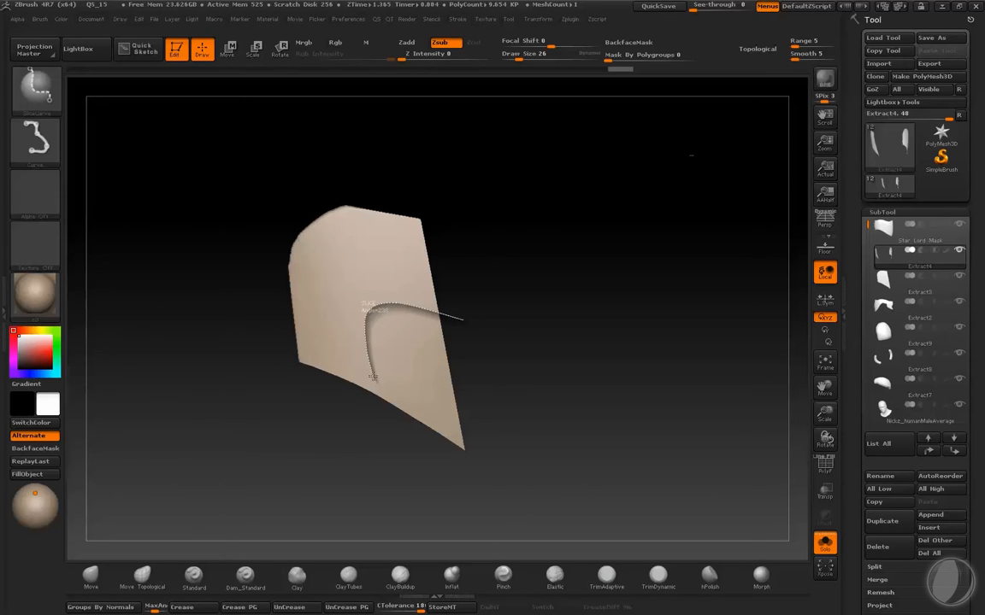
{"action": "left_click_drag", "start_coordinate": [292, 452], "coordinate": [295, 450], "text": "ctrl+shift"}
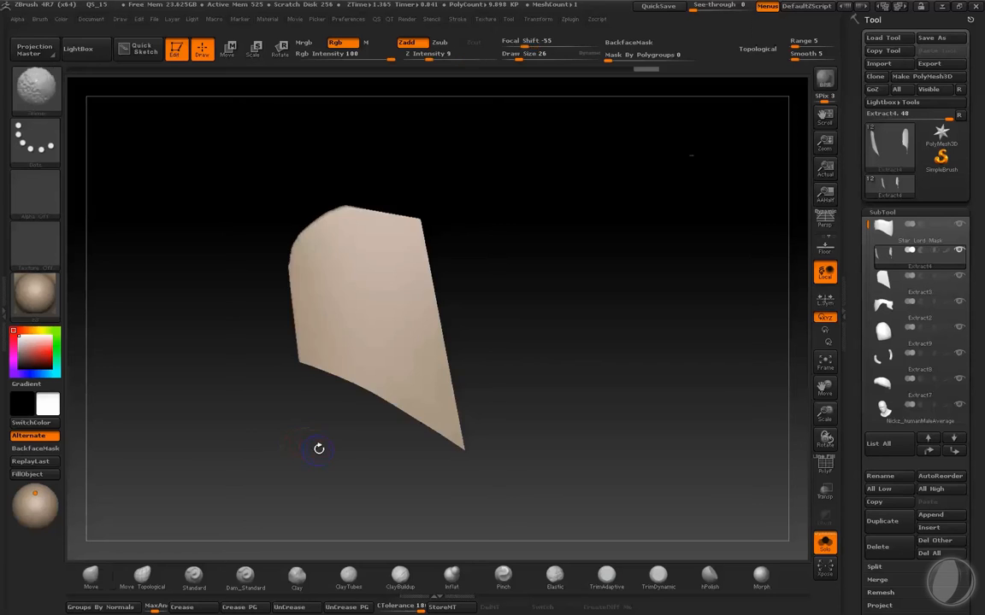
Step: Using SelectRect with the wireframe shown, isolate the side piece's upper pink polygroup and delete the hidden blue portion
{"action": "key", "text": "shift+f"}
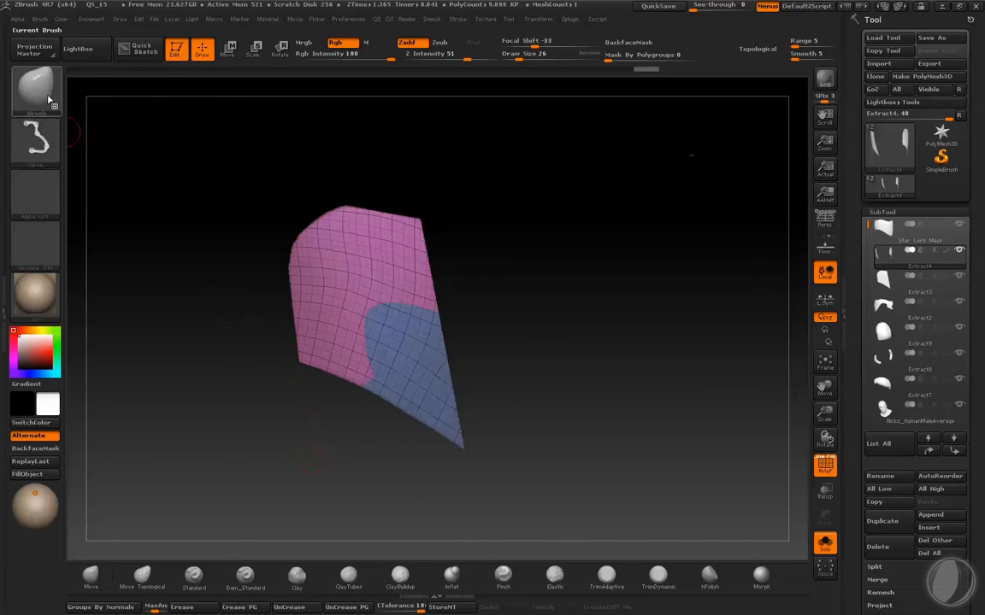
{"action": "left_click", "coordinate": [36, 86], "text": "ctrl+shift"}
{"action": "left_click", "coordinate": [155, 100]}
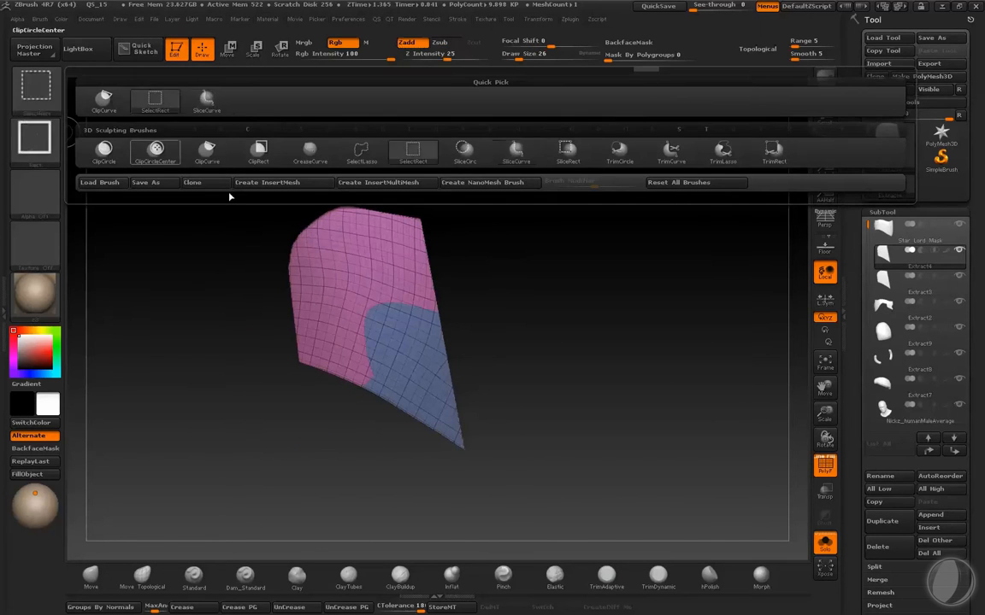
{"action": "left_click", "coordinate": [366, 292], "text": "ctrl+shift"}
{"action": "key", "text": "space"}
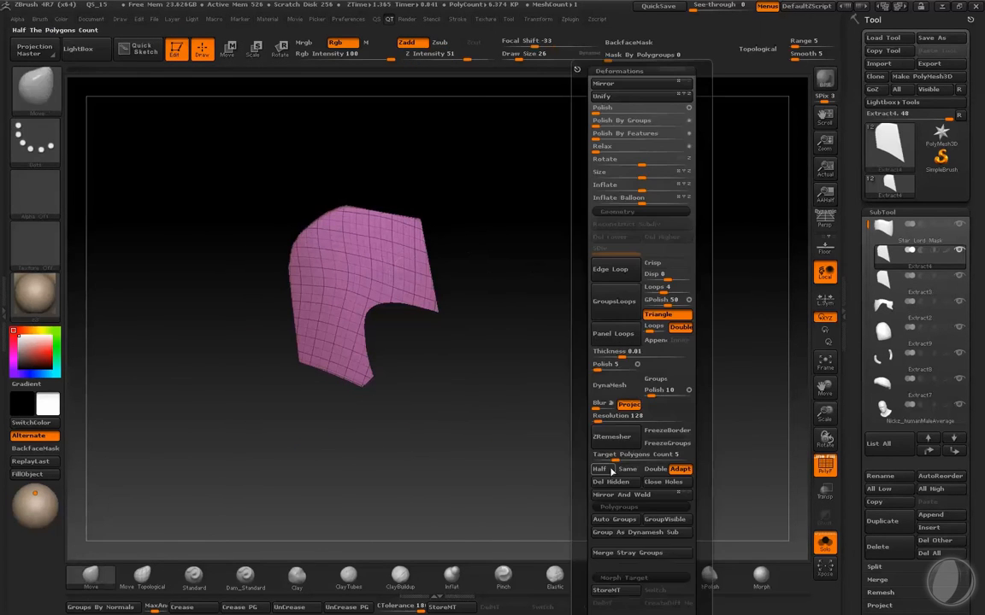
{"action": "left_click", "coordinate": [616, 484]}
Step: Examine the trimmed side panel on its own and against the full helmet from several angles
{"action": "key", "text": "alt+s"}
{"action": "left_click_drag", "start_coordinate": [643, 416], "coordinate": [449, 409]}
{"action": "left_click_drag", "start_coordinate": [209, 380], "coordinate": [304, 369]}
{"action": "key", "text": "b"}
{"action": "key", "text": "m"}
{"action": "key", "text": "v"}
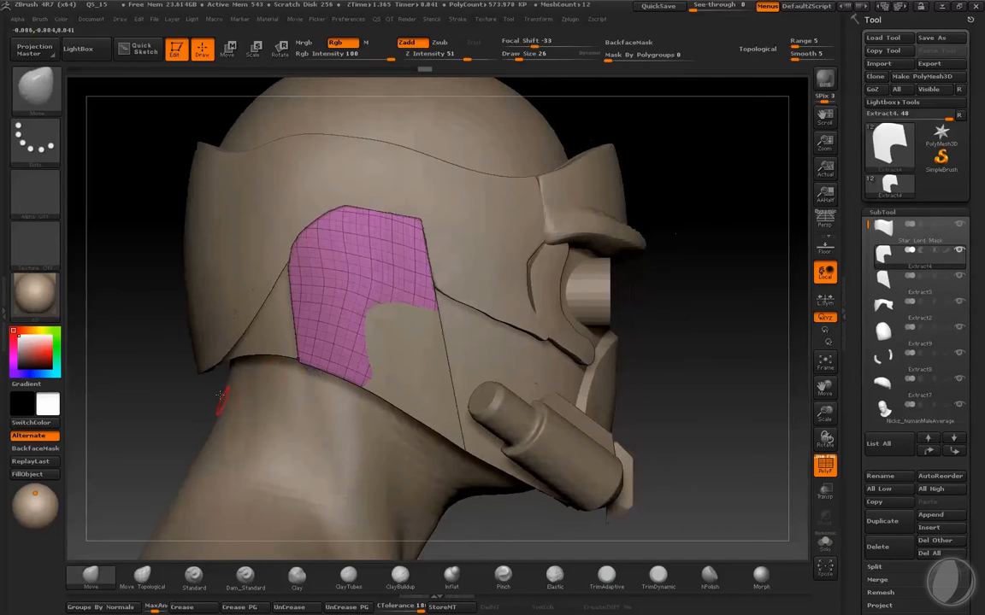
{"action": "key", "text": "alt+s"}
{"action": "key", "text": "shift+f"}
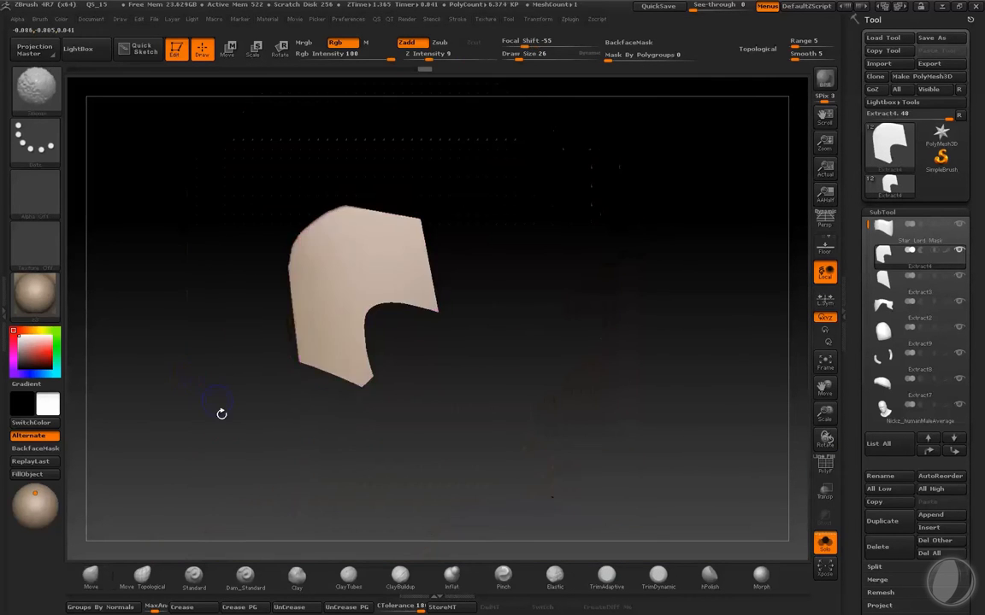
{"action": "left_click_drag", "start_coordinate": [219, 411], "coordinate": [297, 434]}
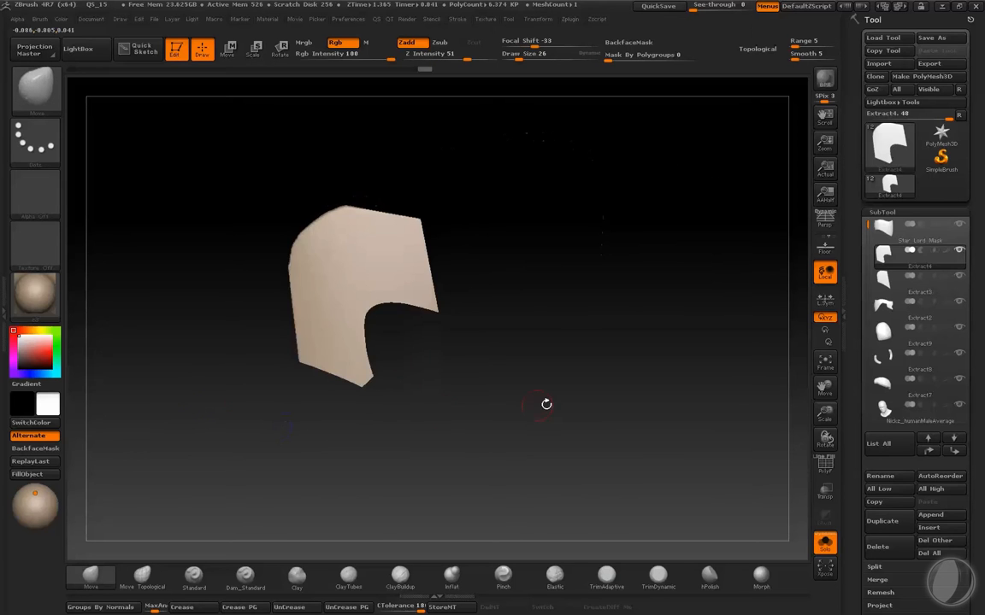
{"action": "left_click_drag", "start_coordinate": [545, 404], "coordinate": [549, 420], "text": "shift"}
{"action": "key", "text": "alt+s"}
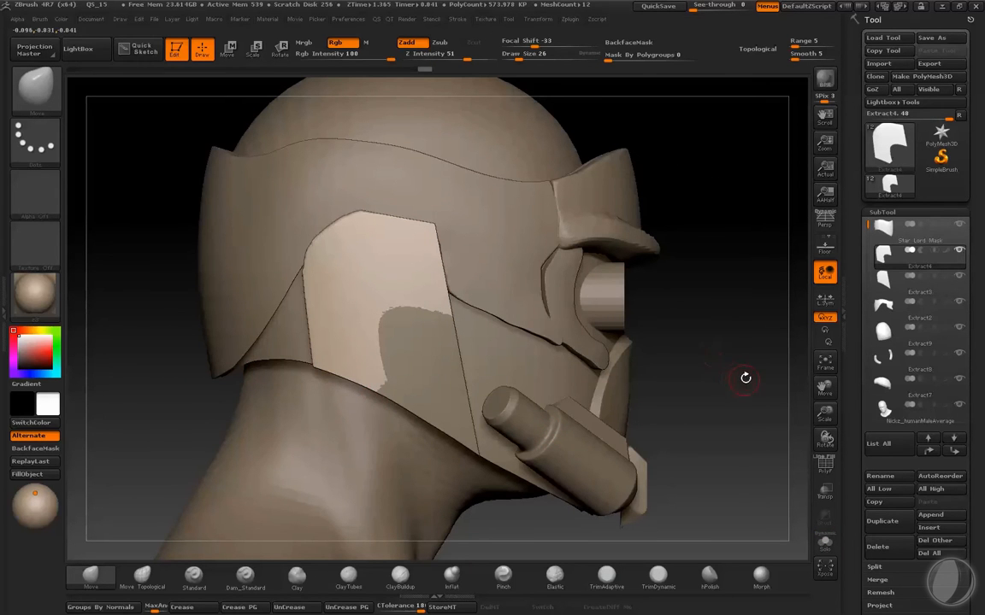
{"action": "left_click_drag", "start_coordinate": [745, 378], "coordinate": [666, 391]}
{"action": "left_click_drag", "start_coordinate": [291, 381], "coordinate": [380, 387]}
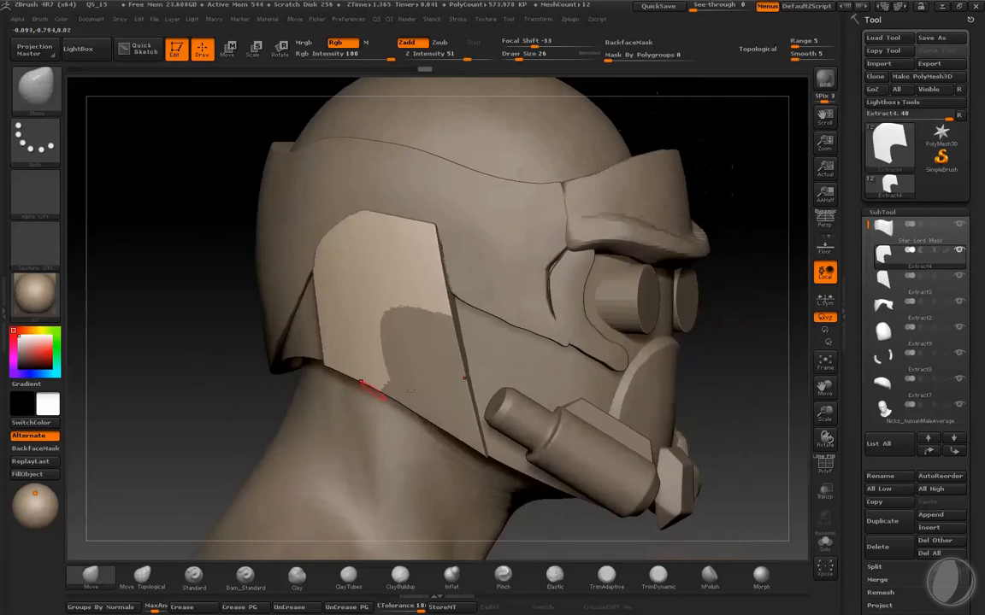
{"action": "key", "text": "alt+s"}
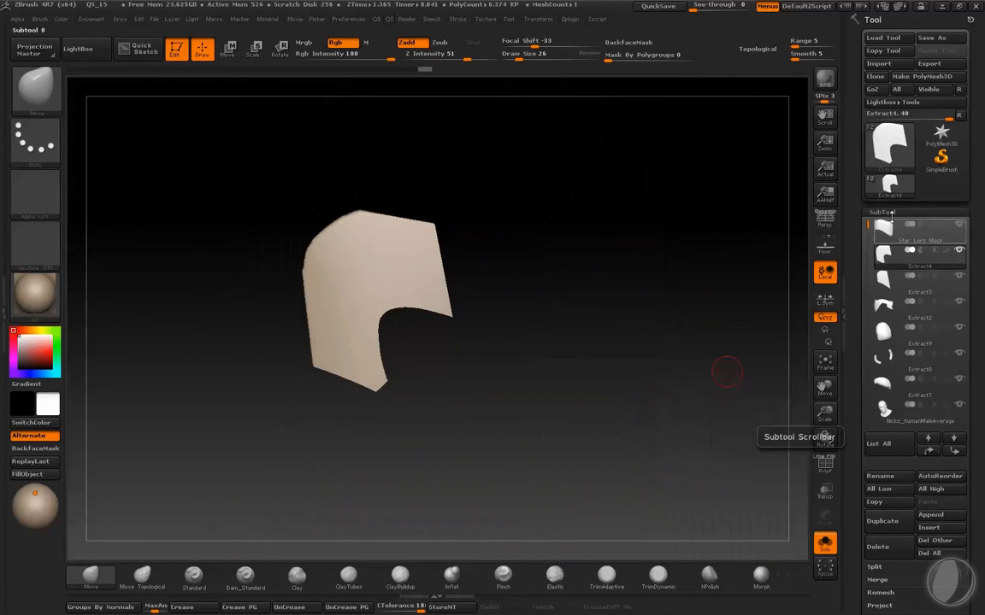
Step: Try Panel Loops from the EdgeLoop settings on the isolated side panel at 0.01 thickness
{"action": "left_click", "coordinate": [883, 212]}
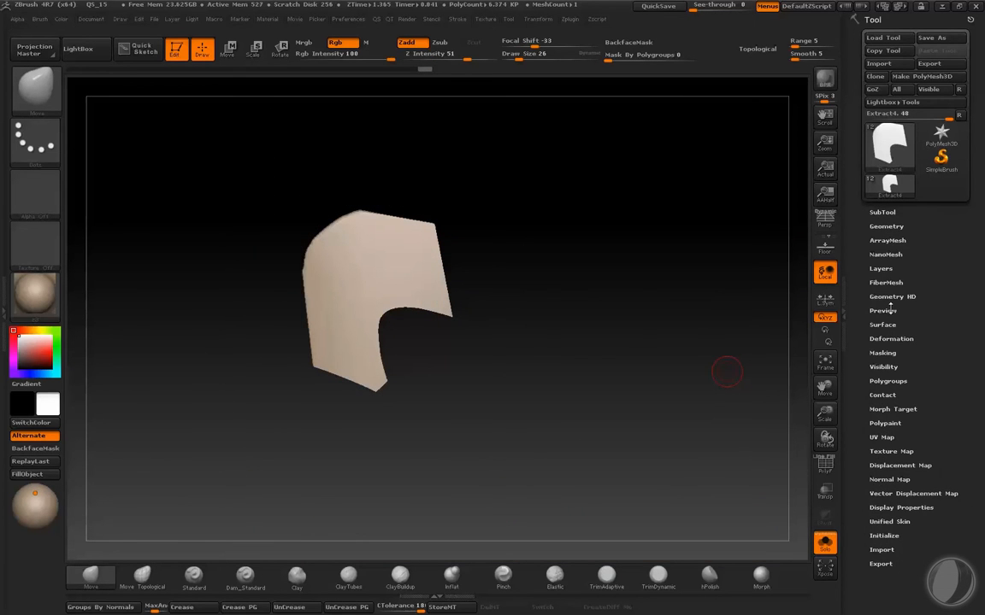
{"action": "left_click", "coordinate": [886, 227]}
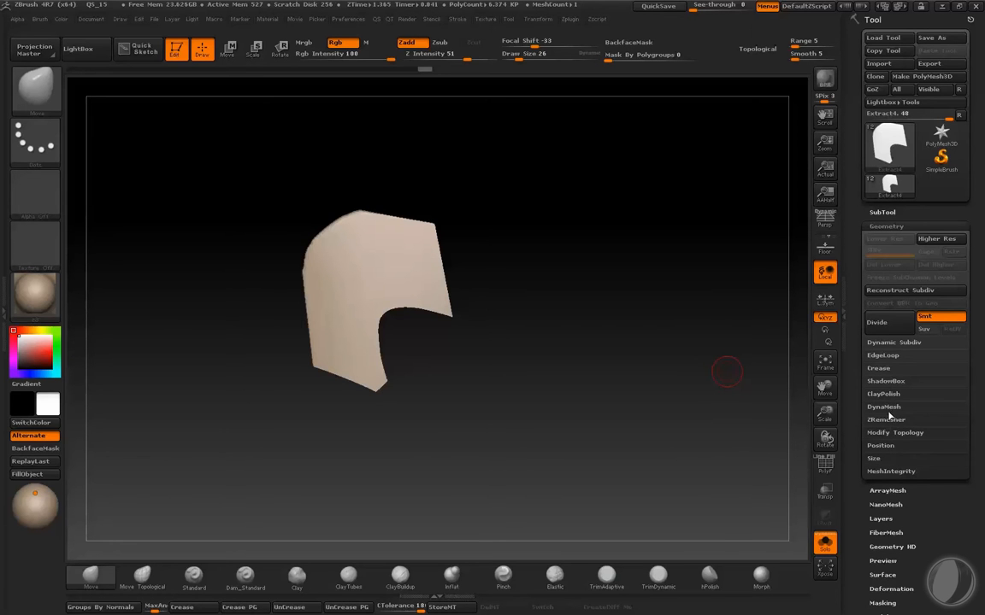
{"action": "left_click", "coordinate": [886, 355]}
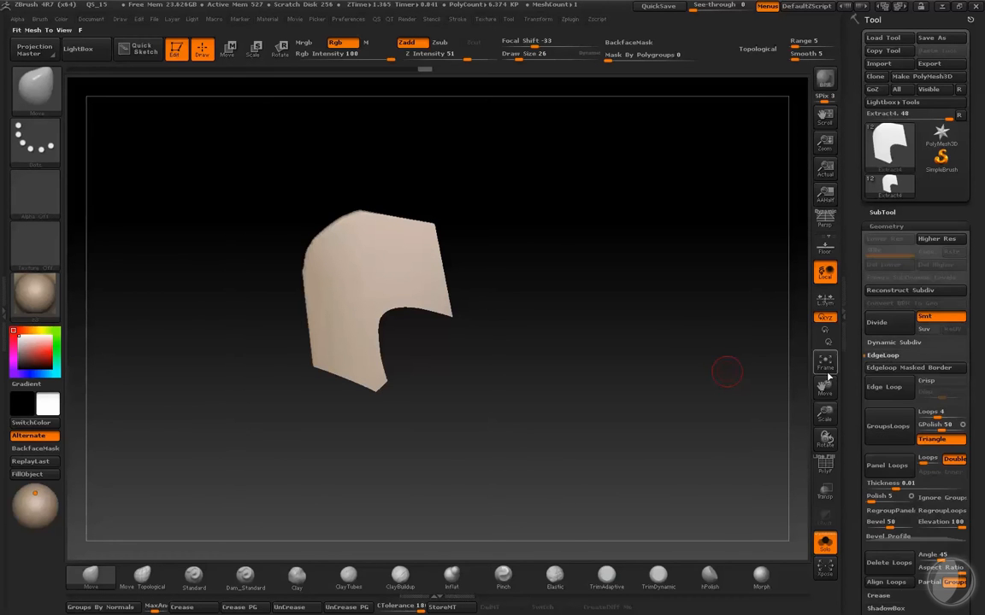
{"action": "left_click", "coordinate": [875, 462]}
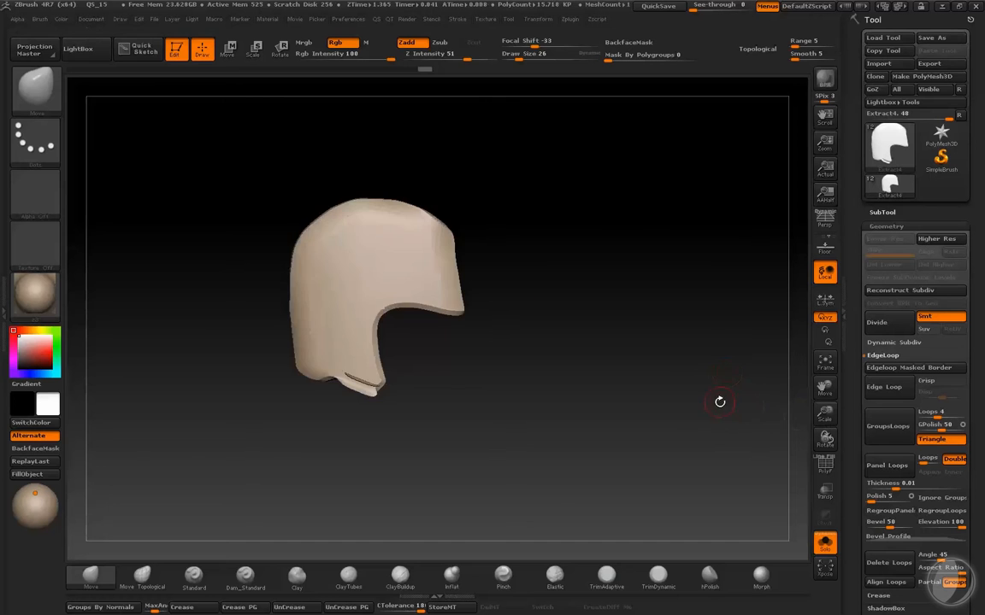
{"action": "left_click_drag", "start_coordinate": [719, 400], "coordinate": [672, 433]}
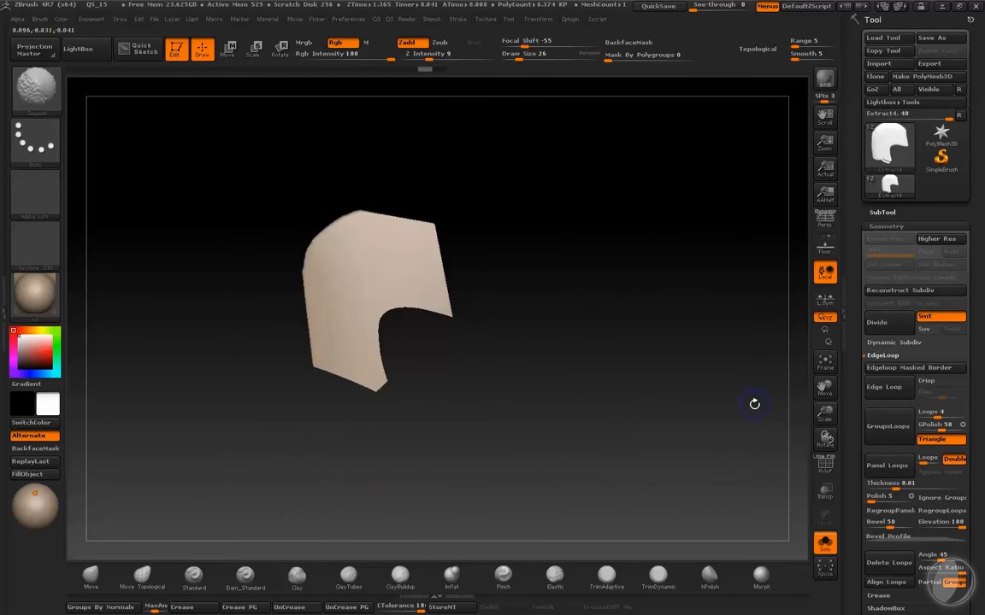
Step: Show the side panel's wireframe and assign the whole panel to a single new polygroup
{"action": "key", "text": "shift+f"}
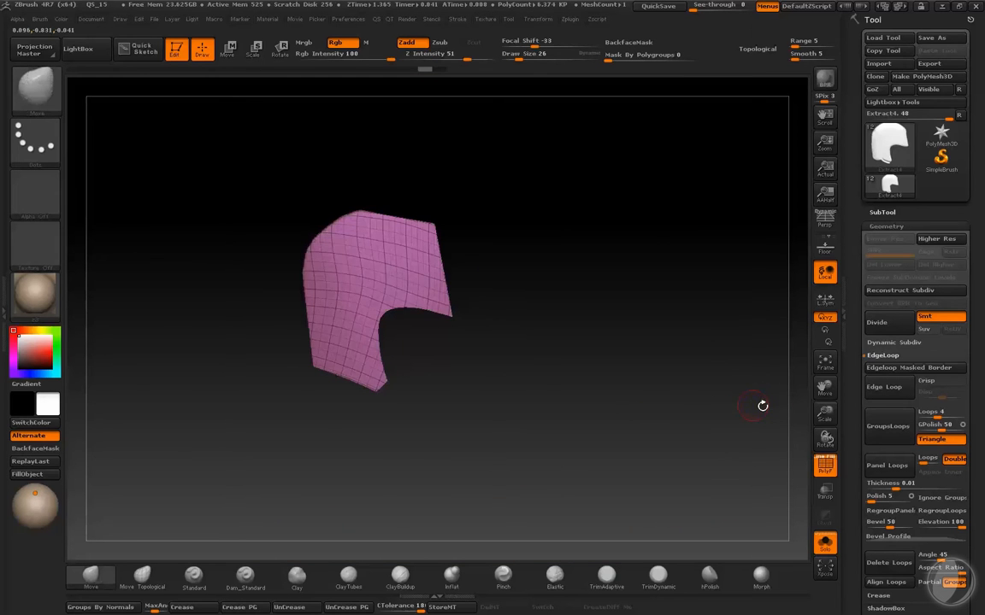
{"action": "key", "text": "ctrl+w"}
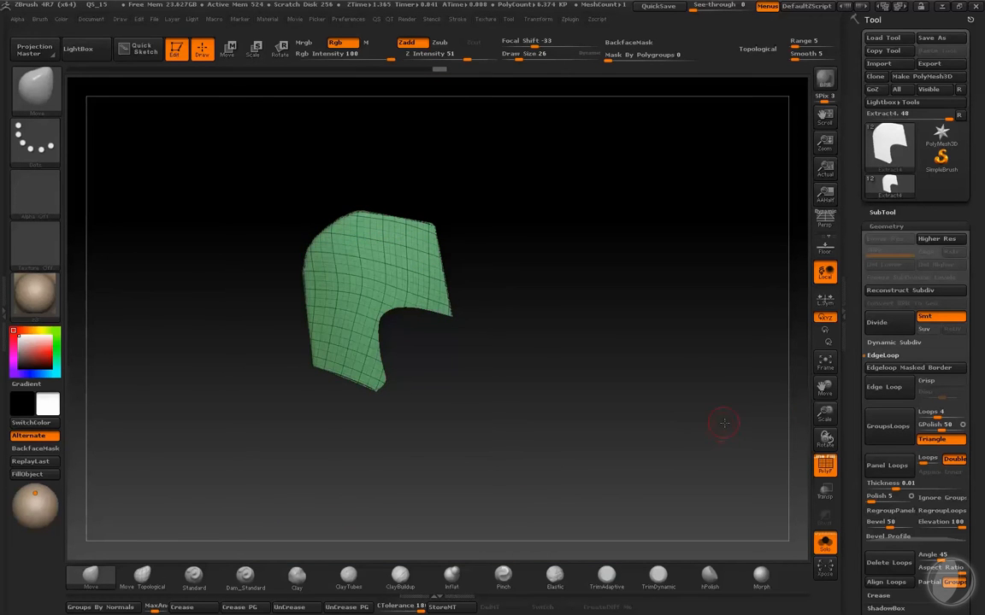
{"action": "mouse_move", "coordinate": [724, 423]}
{"action": "left_mouse_down", "text": "alt"}
{"action": "mouse_move", "coordinate": [719, 453]}
{"action": "mouse_move", "coordinate": [743, 458]}
{"action": "left_mouse_up", "text": "alt"}
{"action": "mouse_move", "coordinate": [750, 390]}
{"action": "left_mouse_down", "text": "alt"}
{"action": "mouse_move", "coordinate": [700, 178]}
{"action": "mouse_move", "coordinate": [701, 128]}
{"action": "left_mouse_up", "text": "alt"}
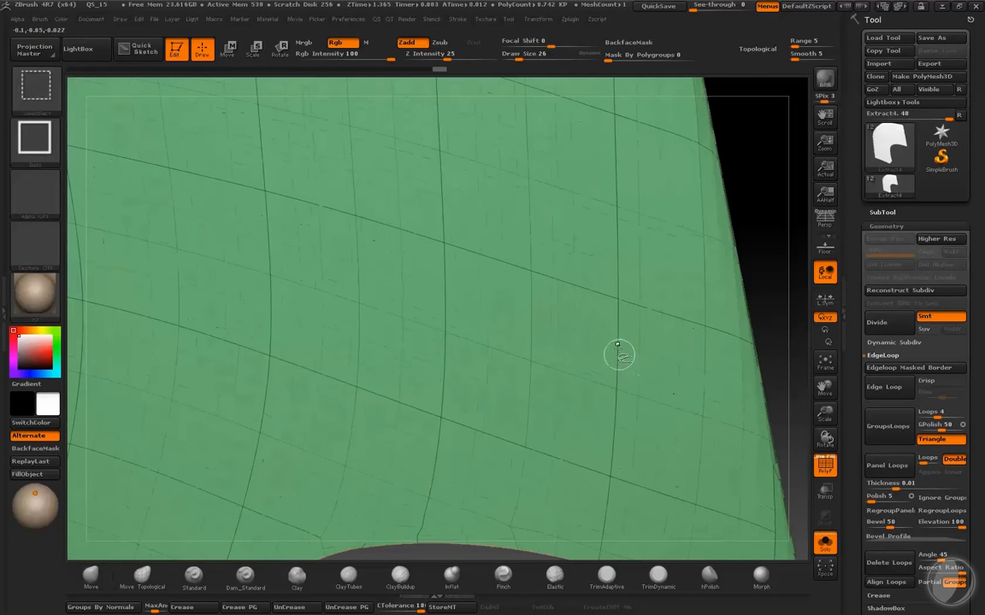
{"action": "key", "text": "f"}
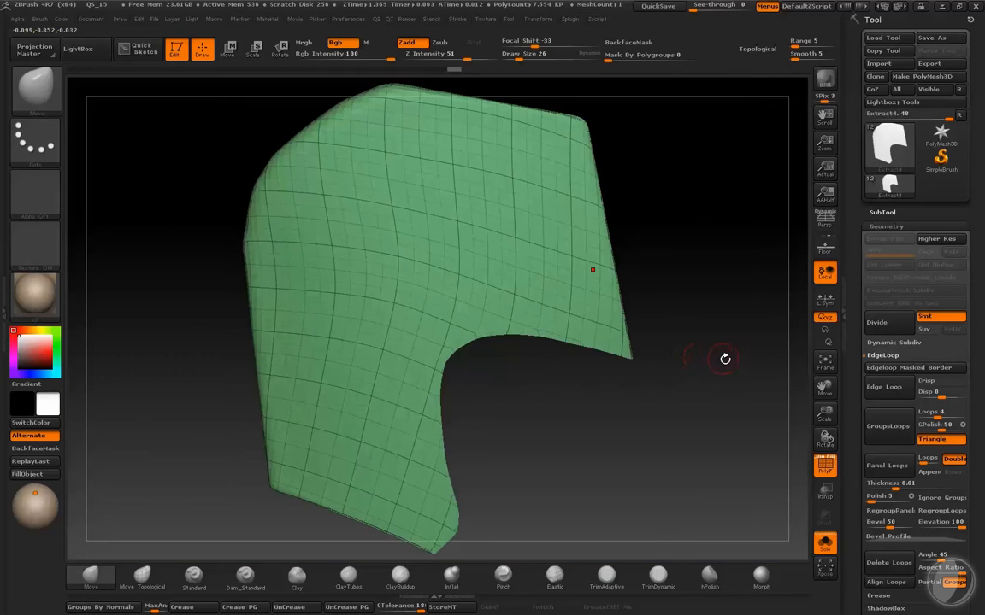
{"action": "key", "text": "4"}
{"action": "left_click", "coordinate": [709, 485]}
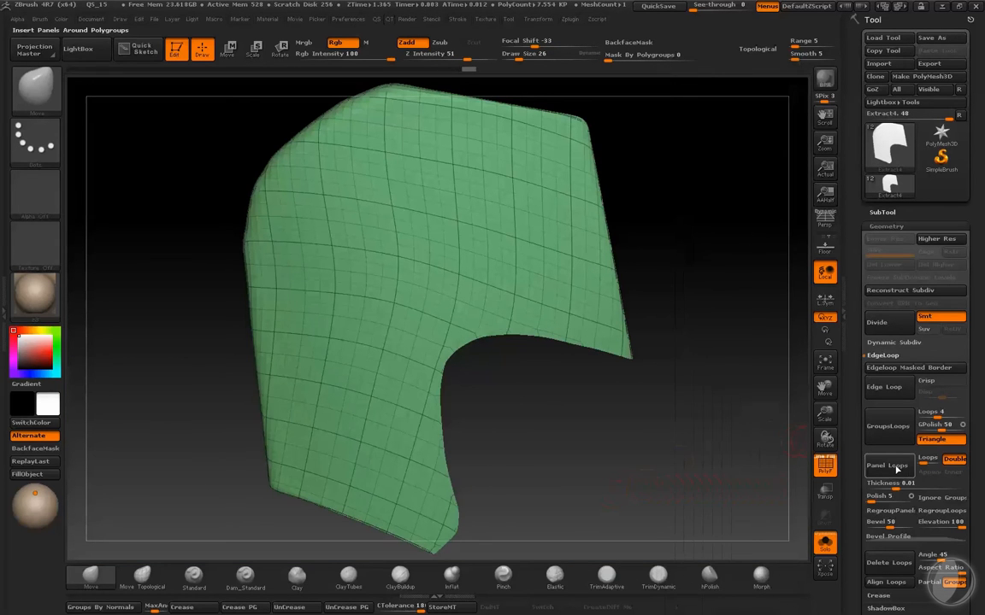
Step: Try several Panel Loops thicknesses on the side panel and apply a final thickness of 0.00189
{"action": "left_click_drag", "start_coordinate": [899, 485], "coordinate": [896, 488]}
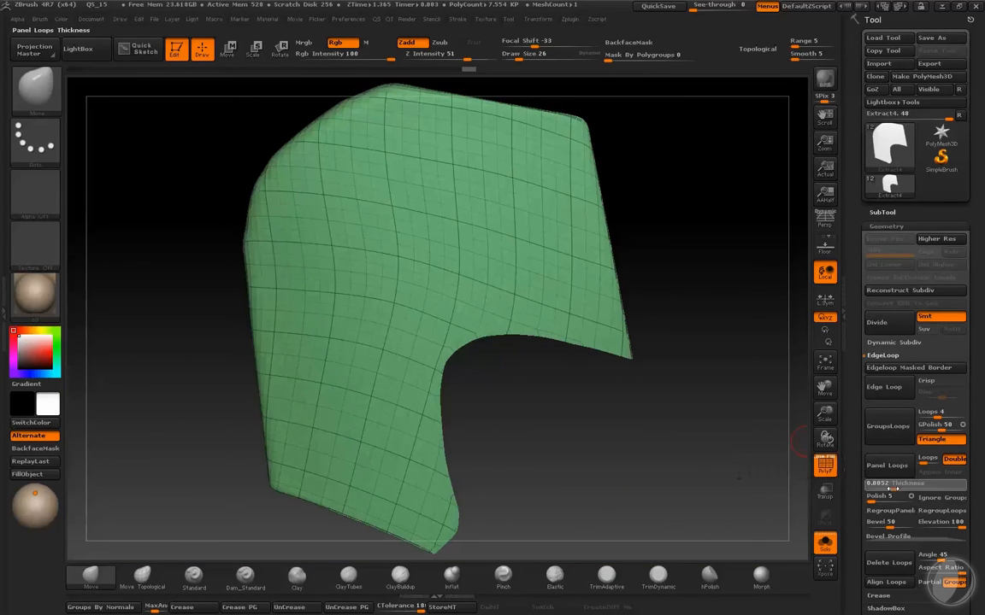
{"action": "left_click", "coordinate": [886, 466]}
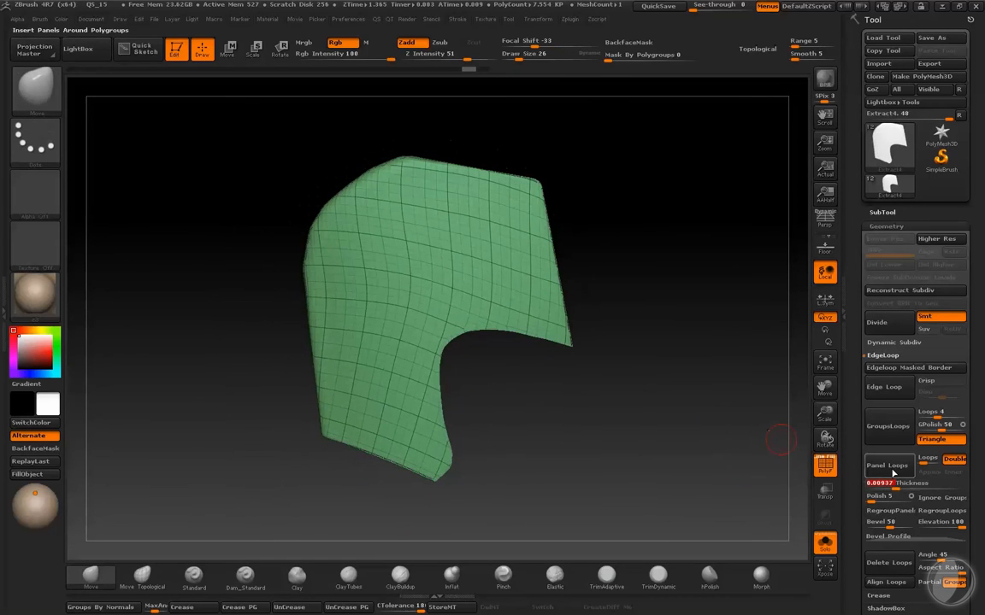
{"action": "left_click", "coordinate": [889, 468]}
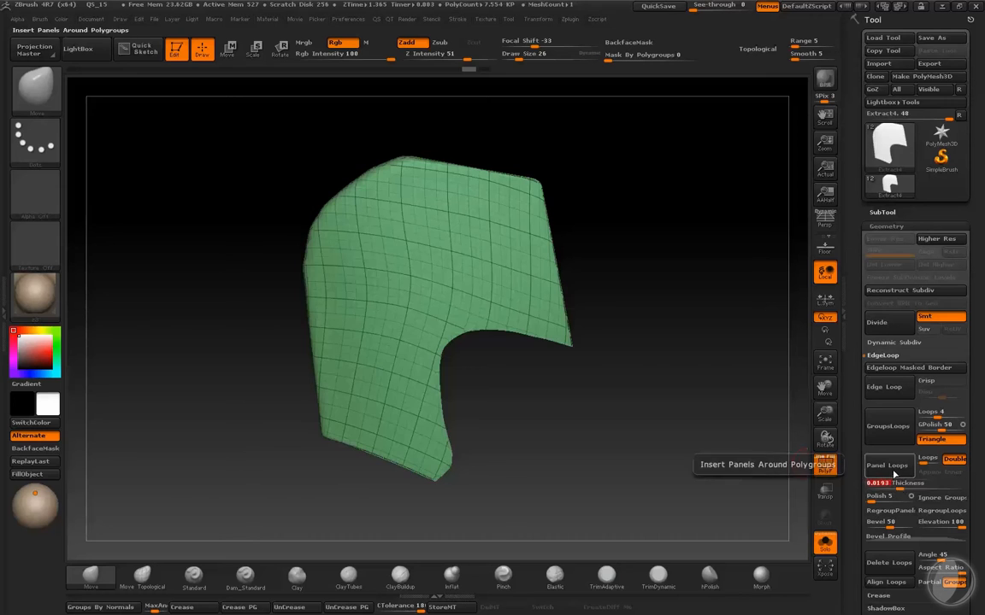
{"action": "left_click", "coordinate": [886, 466]}
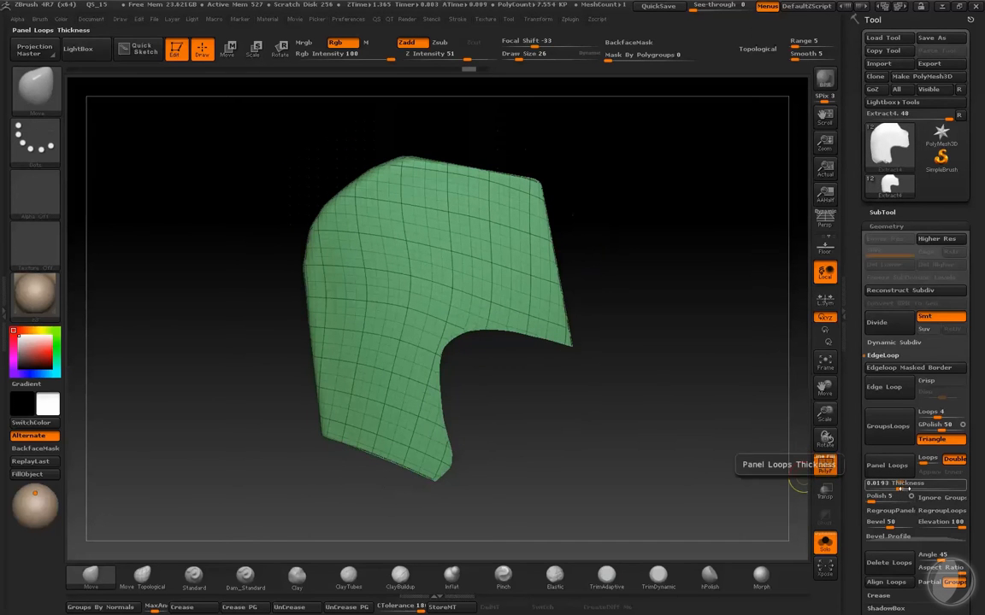
{"action": "left_click_drag", "start_coordinate": [899, 490], "coordinate": [905, 490]}
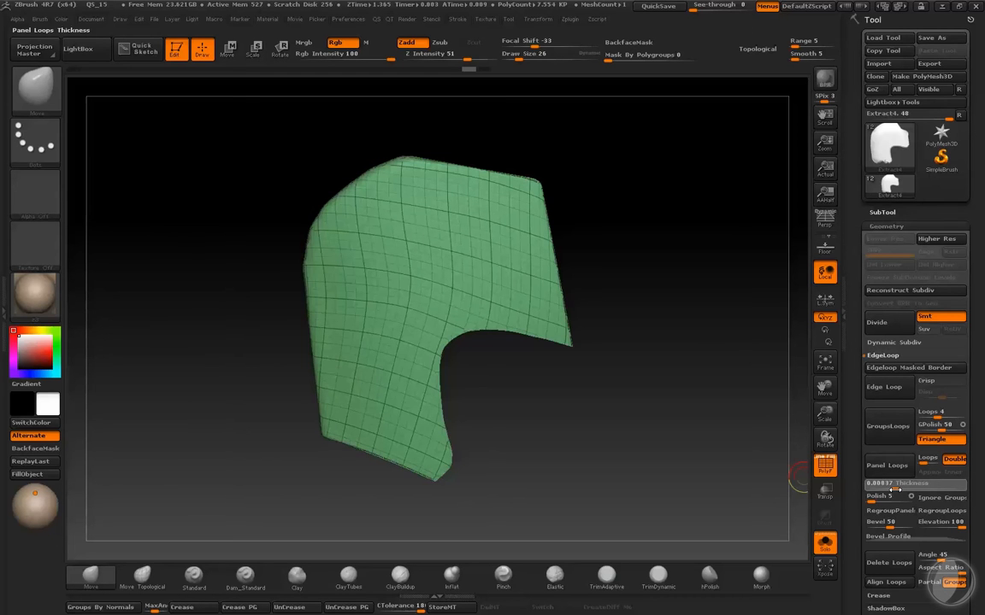
{"action": "left_click", "coordinate": [886, 466]}
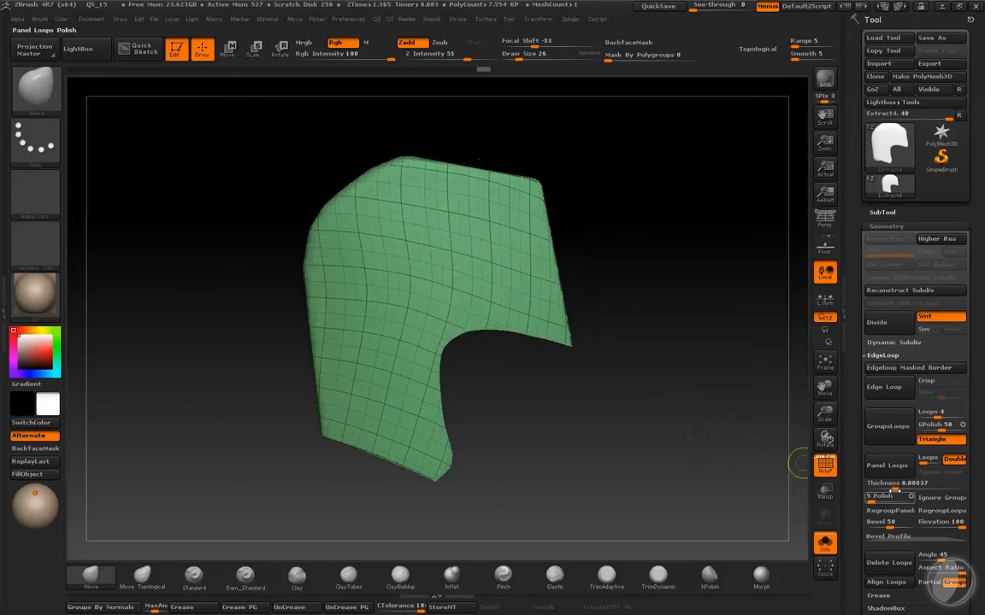
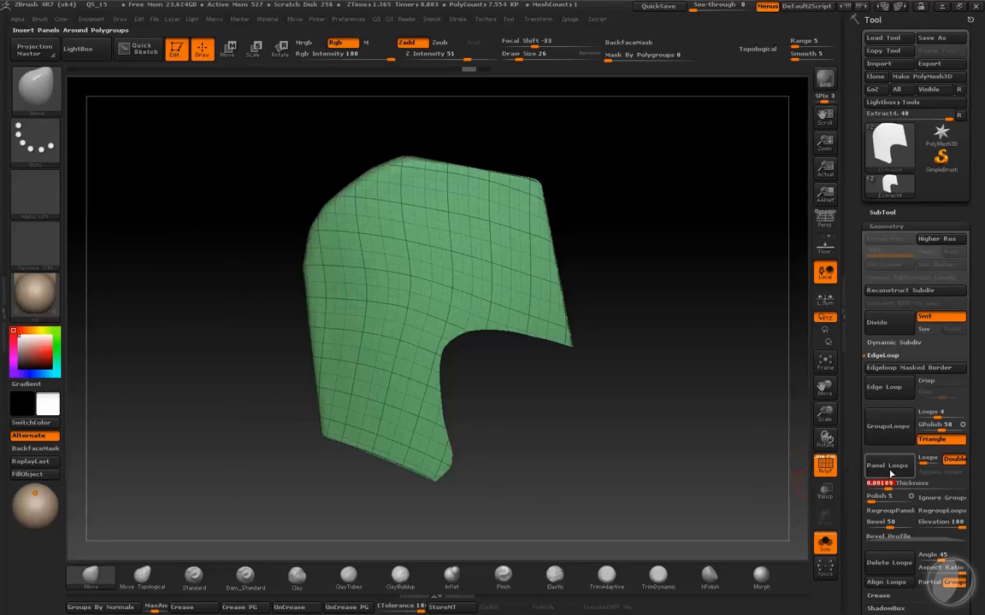
Step: Select the Extract3 panel beneath the thickened side panel and move it slightly inward toward the head with a Transpose line
{"action": "left_click_drag", "start_coordinate": [769, 428], "coordinate": [516, 427]}
{"action": "key", "text": "alt+s"}
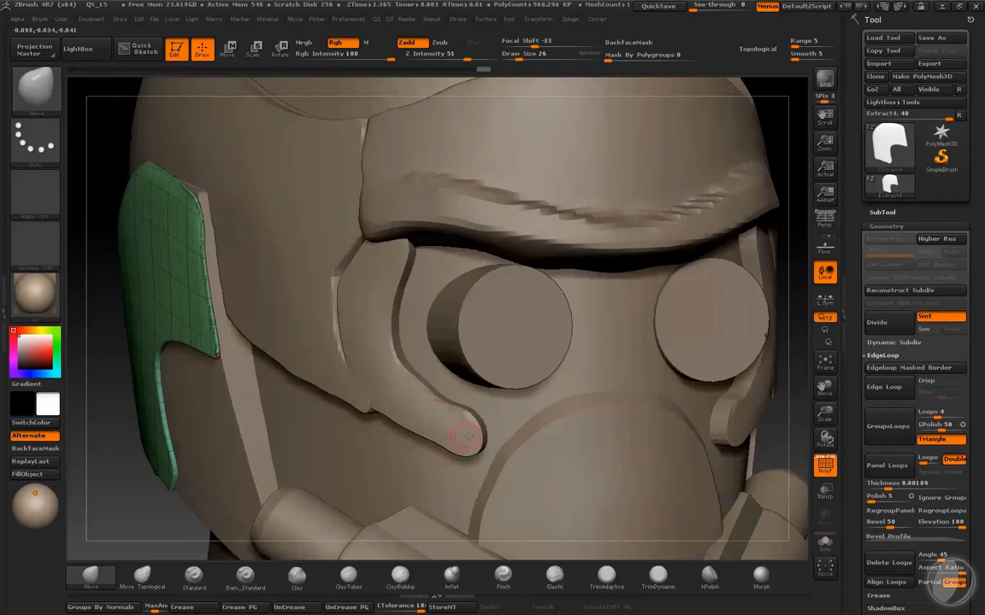
{"action": "key", "text": "f"}
{"action": "left_click_drag", "start_coordinate": [598, 418], "coordinate": [752, 405]}
{"action": "mouse_move", "coordinate": [246, 358]}
{"action": "left_mouse_down"}
{"action": "mouse_move", "coordinate": [192, 359]}
{"action": "mouse_move", "coordinate": [248, 354]}
{"action": "left_mouse_up"}
{"action": "key", "text": "w"}
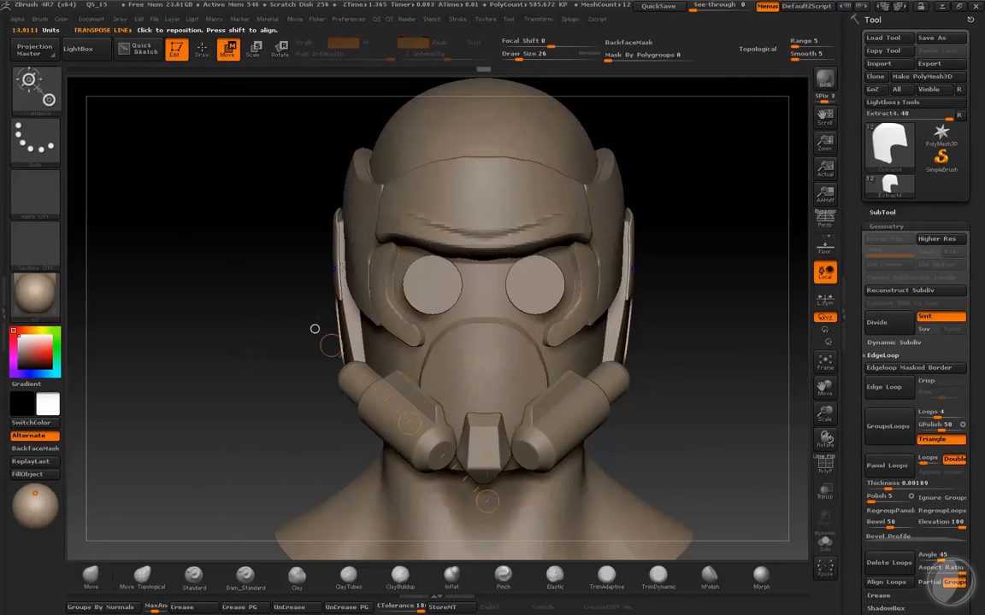
{"action": "left_click_drag", "start_coordinate": [334, 264], "coordinate": [221, 264]}
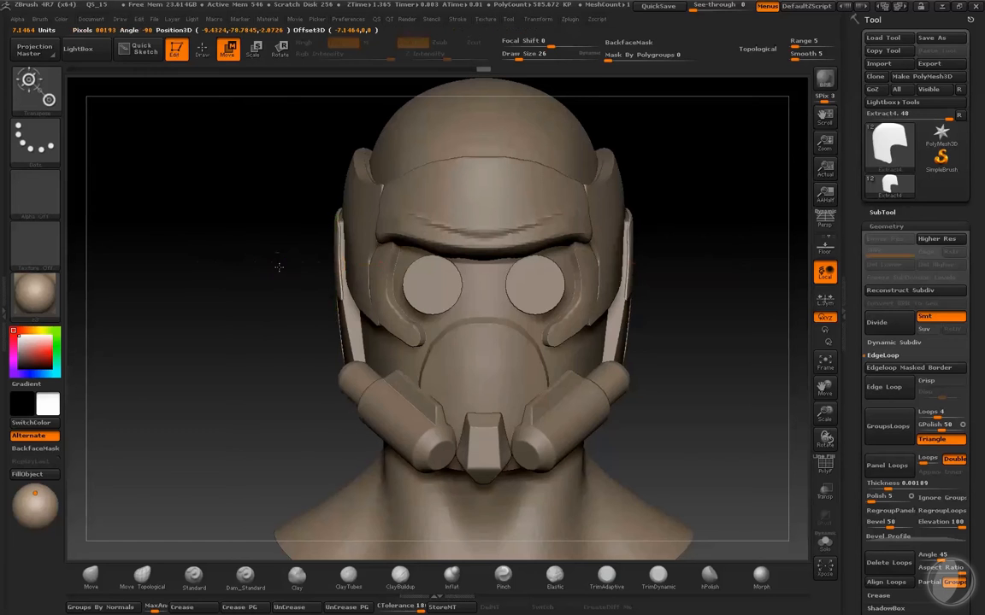
{"action": "key", "text": "q"}
{"action": "left_click", "coordinate": [349, 322], "text": "alt"}
{"action": "key", "text": "w"}
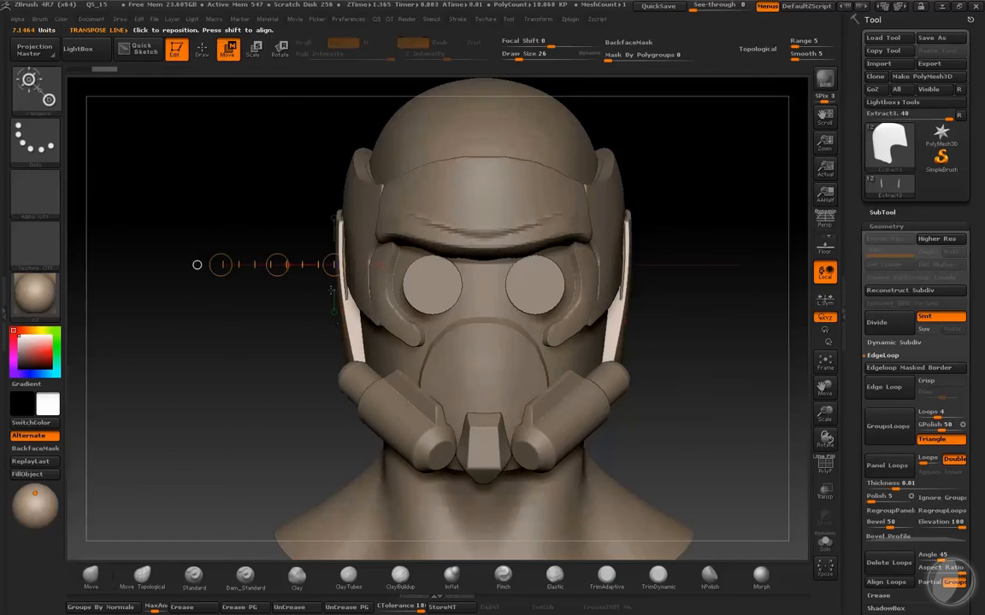
{"action": "left_click_drag", "start_coordinate": [279, 266], "coordinate": [287, 268]}
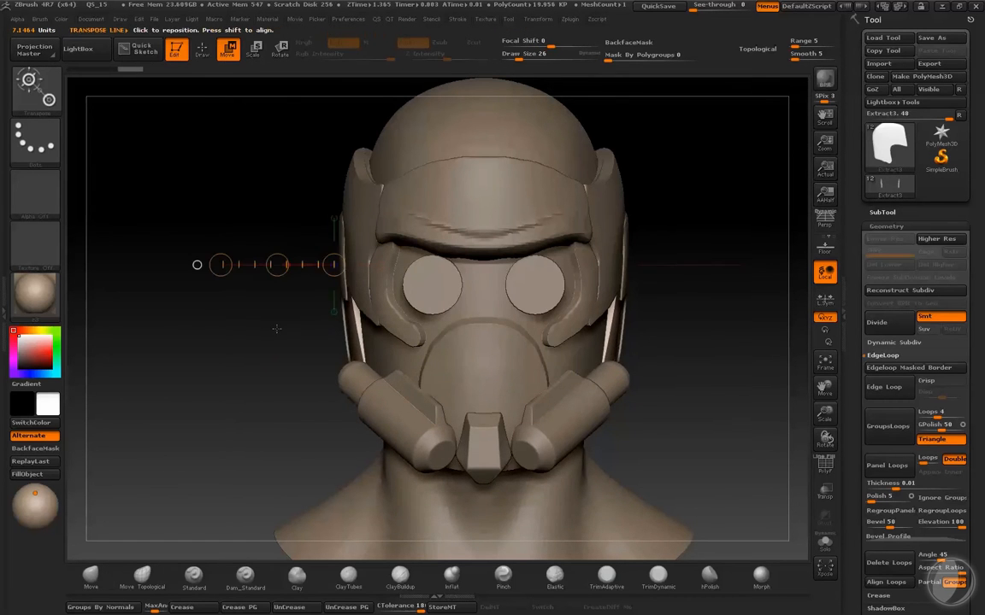
{"action": "key", "text": "q"}
Step: Isolate the Extract3 panel and reshape its lower corner using the Move brush with a larger draw size
{"action": "mouse_move", "coordinate": [261, 340]}
{"action": "left_mouse_down"}
{"action": "mouse_move", "coordinate": [312, 358]}
{"action": "mouse_move", "coordinate": [365, 395]}
{"action": "left_mouse_up"}
{"action": "key", "text": "b"}
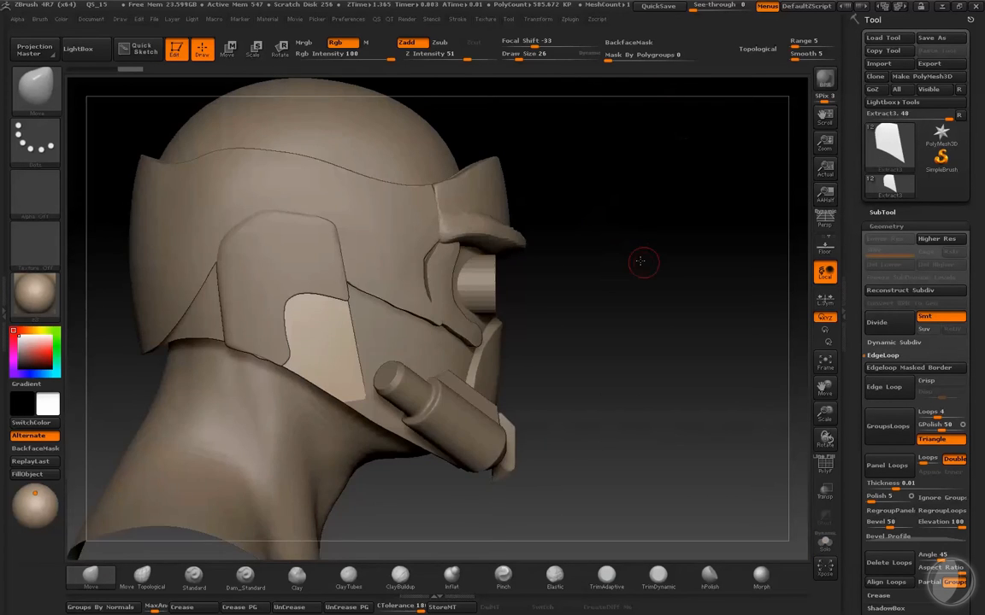
{"action": "left_click_drag", "start_coordinate": [642, 261], "coordinate": [560, 269]}
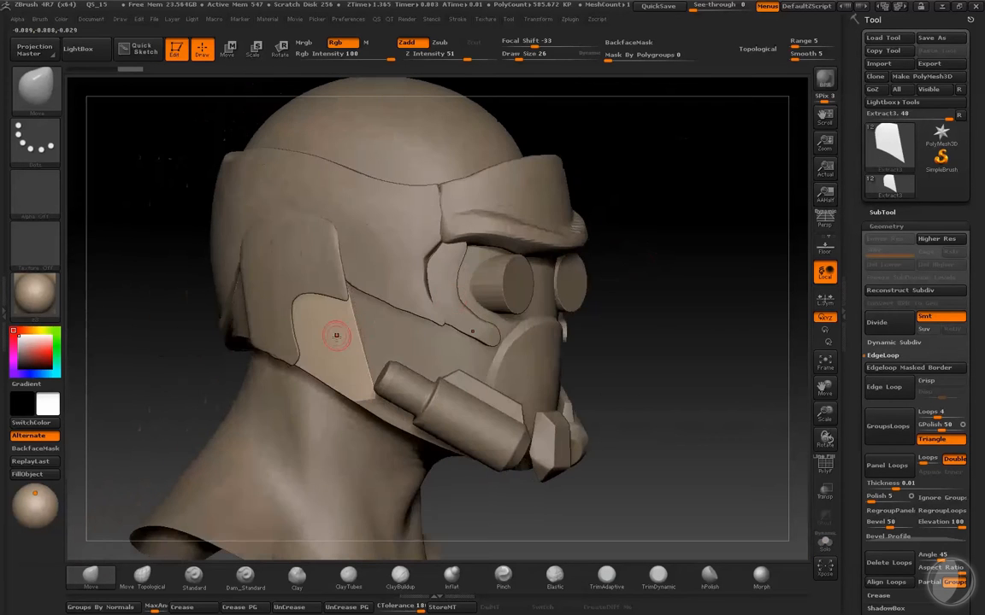
{"action": "key", "text": "s"}
{"action": "left_click_drag", "start_coordinate": [336, 336], "coordinate": [357, 336]}
{"action": "left_click", "coordinate": [825, 544]}
{"action": "left_click_drag", "start_coordinate": [744, 410], "coordinate": [654, 402]}
{"action": "left_click_drag", "start_coordinate": [359, 470], "coordinate": [365, 427], "text": "shift"}
{"action": "key", "text": "s"}
{"action": "mouse_move", "coordinate": [366, 409]}
{"action": "left_mouse_down"}
{"action": "mouse_move", "coordinate": [384, 409]}
{"action": "mouse_move", "coordinate": [370, 412]}
{"action": "left_mouse_up"}
Step: Fit the Extract3 panel against the surrounding helmet plates with the Move brush, setting its draw size to 59
{"action": "key", "text": "alt+s"}
{"action": "mouse_move", "coordinate": [286, 434]}
{"action": "left_mouse_down"}
{"action": "mouse_move", "coordinate": [323, 445]}
{"action": "mouse_move", "coordinate": [470, 436]}
{"action": "left_mouse_up"}
{"action": "key", "text": "s"}
{"action": "left_click_drag", "start_coordinate": [350, 354], "coordinate": [327, 352]}
{"action": "left_click_drag", "start_coordinate": [612, 328], "coordinate": [657, 343], "text": "alt"}
{"action": "key", "text": "s"}
{"action": "left_click_drag", "start_coordinate": [371, 290], "coordinate": [363, 289]}
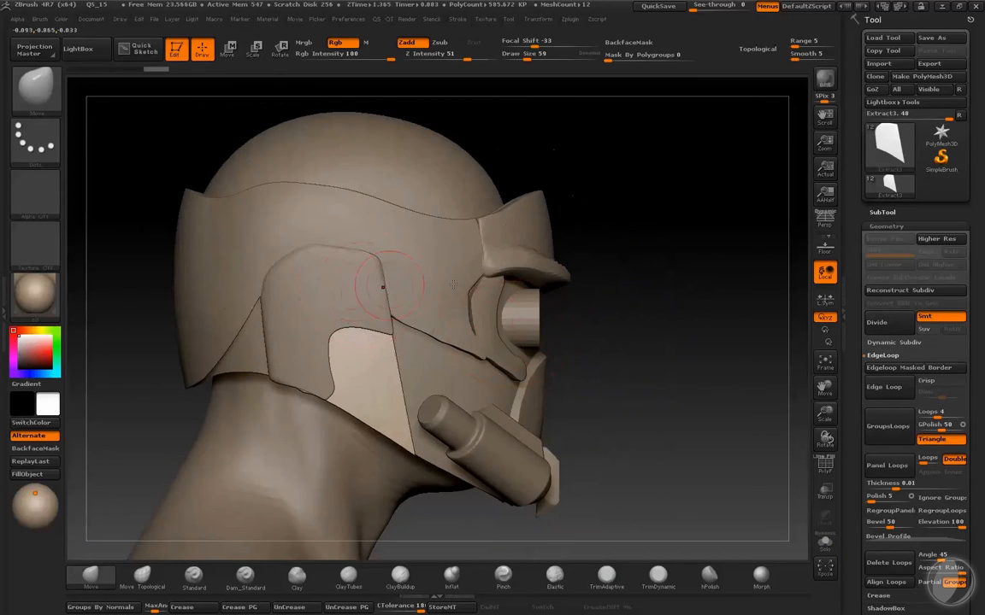
{"action": "left_click_drag", "start_coordinate": [670, 313], "coordinate": [670, 269]}
{"action": "mouse_move", "coordinate": [670, 269]}
{"action": "left_mouse_down"}
{"action": "mouse_move", "coordinate": [628, 284]}
{"action": "mouse_move", "coordinate": [684, 275]}
{"action": "mouse_move", "coordinate": [689, 302]}
{"action": "mouse_move", "coordinate": [695, 293]}
{"action": "left_mouse_up"}
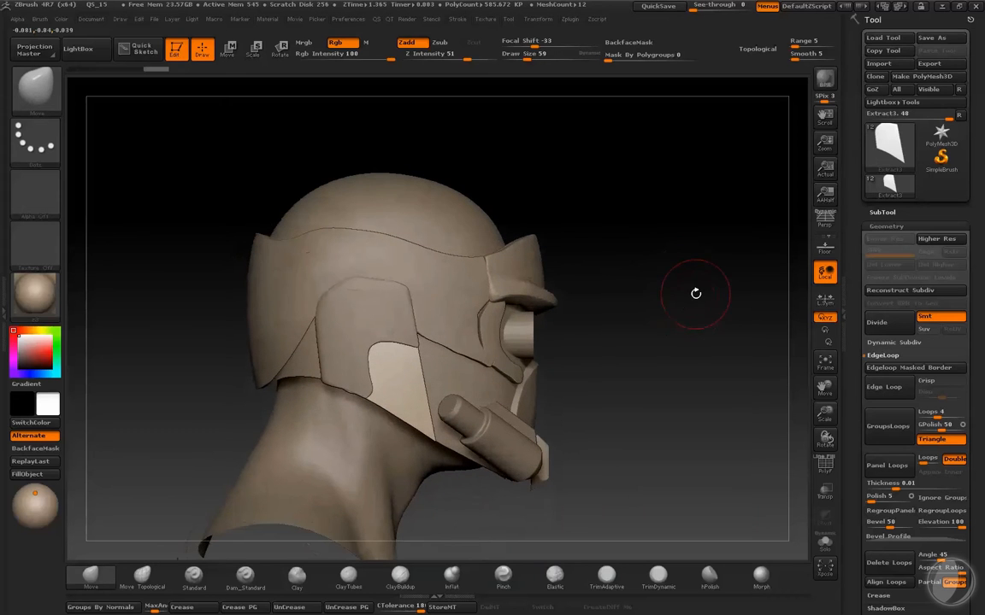
Step: Select and isolate the Extract4 side panel, and assign it a single polygroup
{"action": "mouse_move", "coordinate": [590, 185]}
{"action": "left_mouse_down"}
{"action": "mouse_move", "coordinate": [659, 187]}
{"action": "mouse_move", "coordinate": [642, 218]}
{"action": "mouse_move", "coordinate": [584, 205]}
{"action": "left_mouse_up"}
{"action": "key", "text": "s"}
{"action": "left_click", "coordinate": [422, 363]}
{"action": "key", "text": "alt+s"}
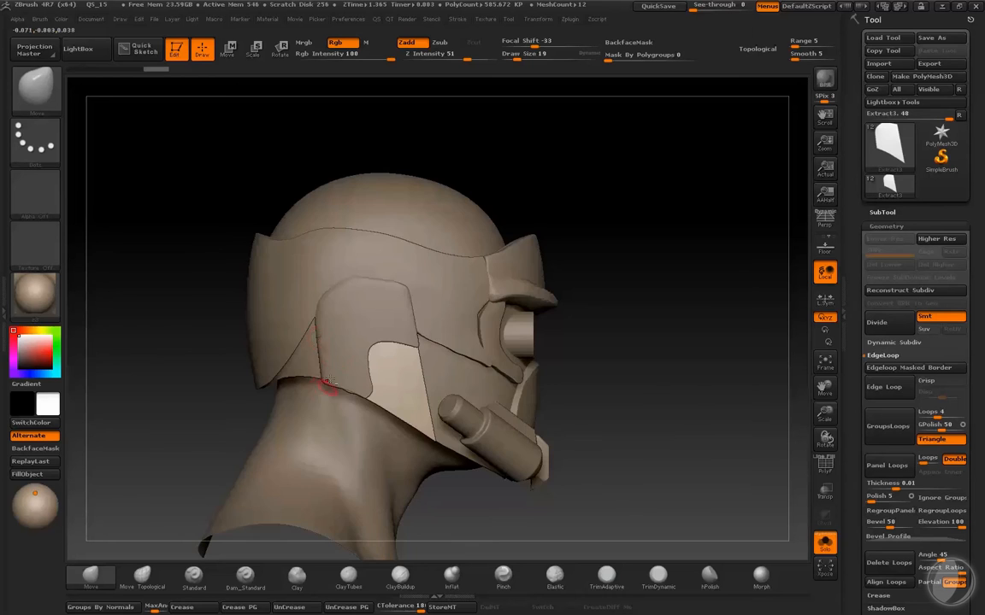
{"action": "key", "text": "alt+s"}
{"action": "left_click", "coordinate": [346, 350], "text": "alt"}
{"action": "key", "text": "alt+s"}
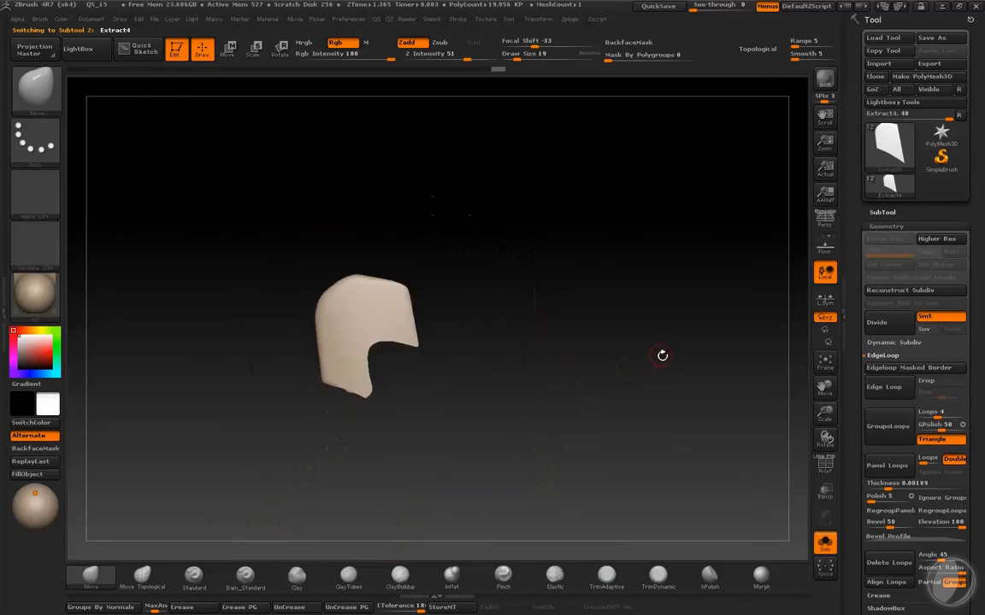
{"action": "left_click_drag", "start_coordinate": [661, 354], "coordinate": [671, 383], "text": "alt"}
{"action": "left_click_drag", "start_coordinate": [671, 384], "coordinate": [646, 400]}
{"action": "key", "text": "shift+f"}
{"action": "mouse_move", "coordinate": [526, 461]}
{"action": "left_mouse_down", "text": "shift"}
{"action": "mouse_move", "coordinate": [562, 462]}
{"action": "mouse_move", "coordinate": [604, 424]}
{"action": "left_mouse_up", "text": "shift"}
{"action": "key", "text": "ctrl+w"}
Step: Clip the lower edge of the Extract4 panel straight with the ClipCurve brush, working against the visible helmet
{"action": "left_click", "coordinate": [33, 95]}
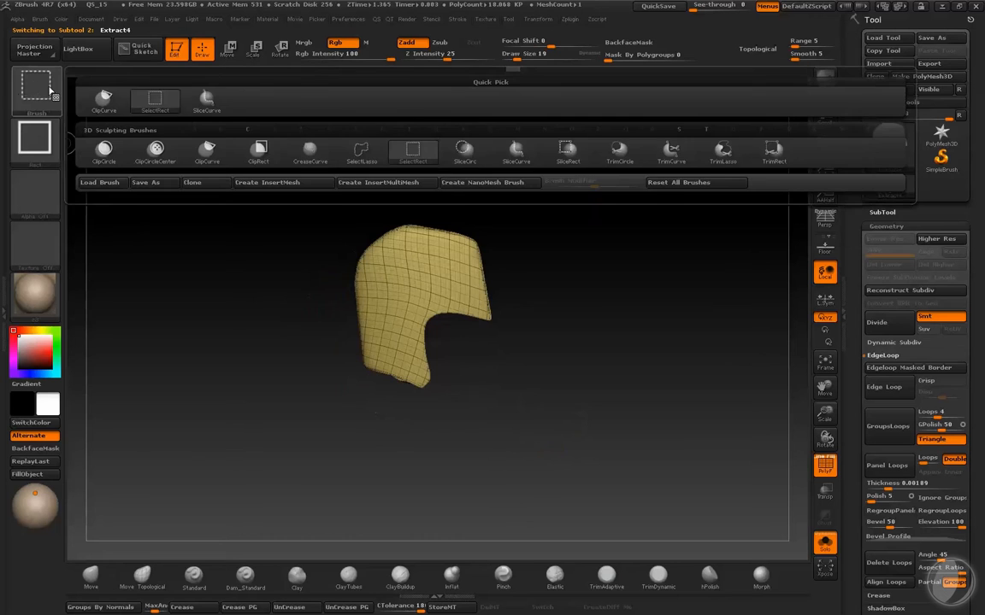
{"action": "left_click", "coordinate": [94, 94]}
{"action": "key", "text": "alt+s"}
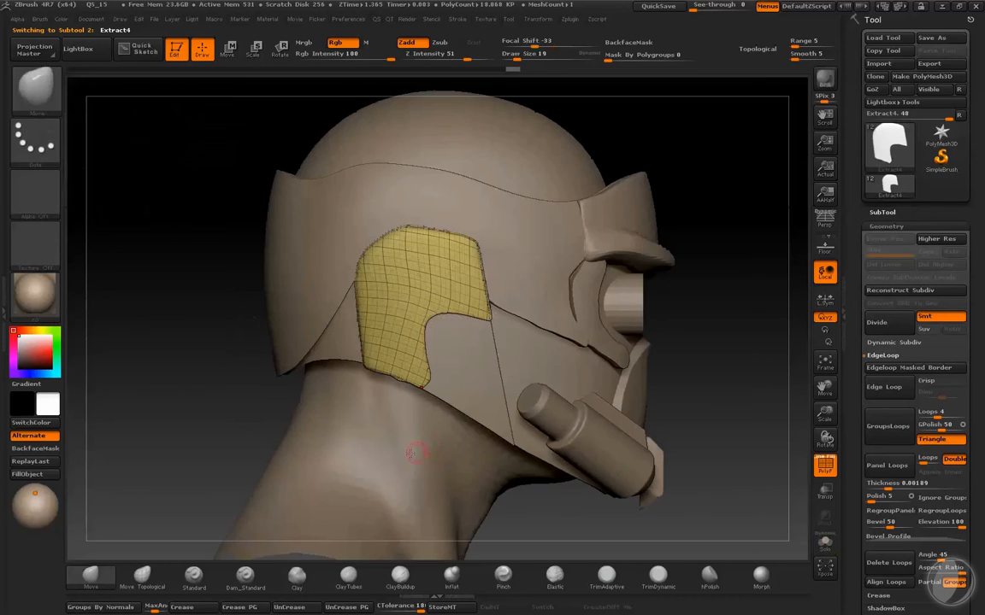
{"action": "mouse_move", "coordinate": [462, 412]}
{"action": "left_mouse_down", "text": "ctrl+shift"}
{"action": "mouse_move", "coordinate": [257, 303]}
{"action": "mouse_move", "coordinate": [417, 384]}
{"action": "mouse_move", "coordinate": [338, 350]}
{"action": "left_mouse_up", "text": "ctrl+shift"}
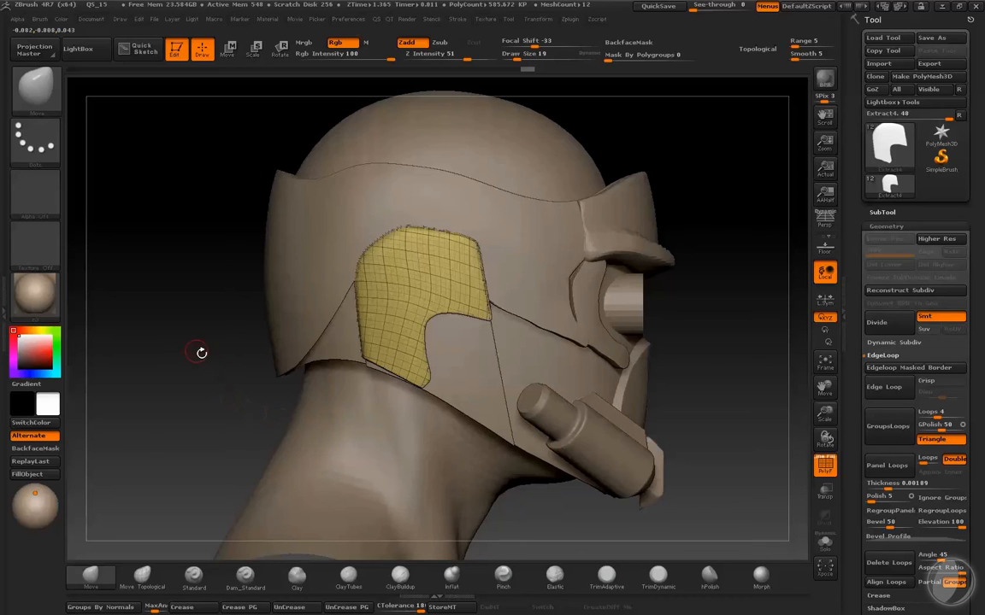
Step: Clip a stepped notch into the rear lower side of Extract4 with ClipCurve, leaving a narrow stem, and hide the wireframe
{"action": "mouse_move", "coordinate": [394, 417]}
{"action": "left_mouse_down", "text": "ctrl+shift"}
{"action": "mouse_move", "coordinate": [388, 313]}
{"action": "mouse_move", "coordinate": [310, 275]}
{"action": "mouse_move", "coordinate": [301, 282]}
{"action": "left_mouse_up", "text": "ctrl+shift"}
{"action": "mouse_move", "coordinate": [397, 411]}
{"action": "left_mouse_down", "text": "ctrl+shift"}
{"action": "mouse_move", "coordinate": [392, 318]}
{"action": "mouse_move", "coordinate": [327, 291]}
{"action": "mouse_move", "coordinate": [324, 298]}
{"action": "left_mouse_up", "text": "ctrl+shift"}
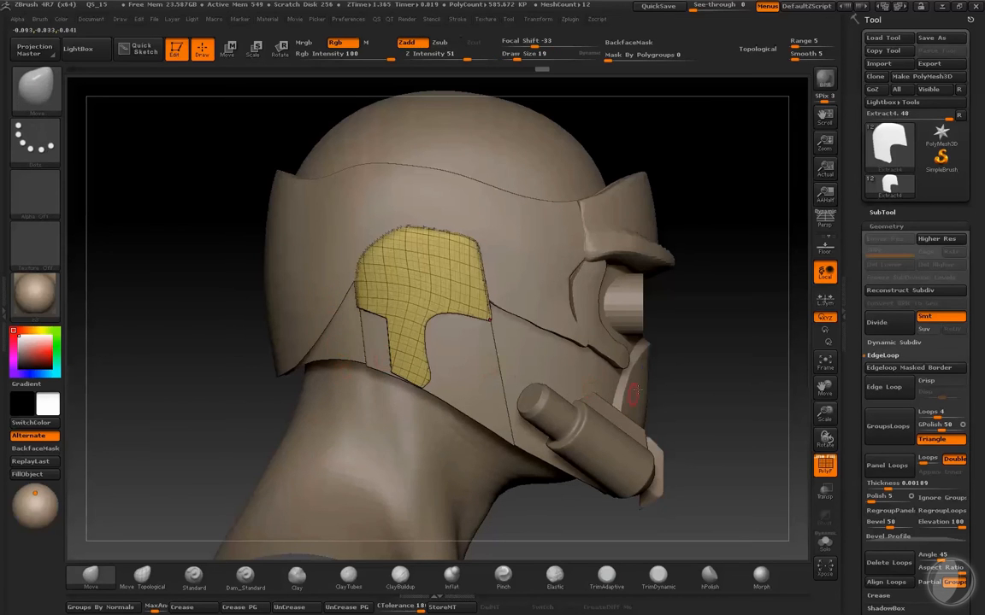
{"action": "key", "text": "shift+f"}
Step: Adjust the rear edge of Extract4 above the notch with the Move brush at draw size 32, and isolate the panel
{"action": "left_click_drag", "start_coordinate": [688, 345], "coordinate": [671, 369]}
{"action": "key", "text": "alt+shift+s"}
{"action": "key", "text": "alt+shift+s"}
{"action": "left_click_drag", "start_coordinate": [710, 341], "coordinate": [548, 365]}
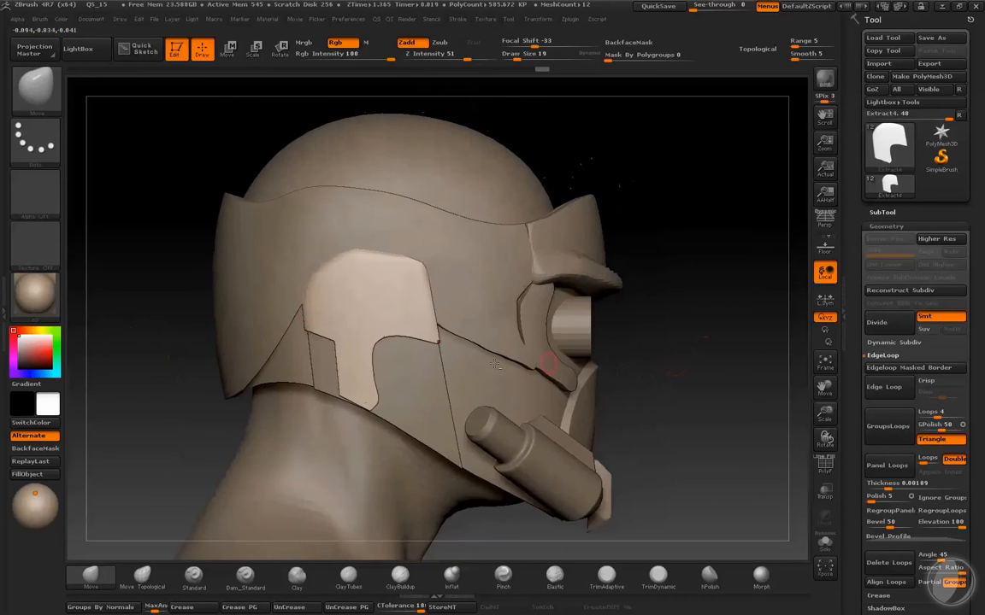
{"action": "key", "text": "s"}
{"action": "left_click_drag", "start_coordinate": [310, 307], "coordinate": [314, 308]}
{"action": "key", "text": "alt+shift+s"}
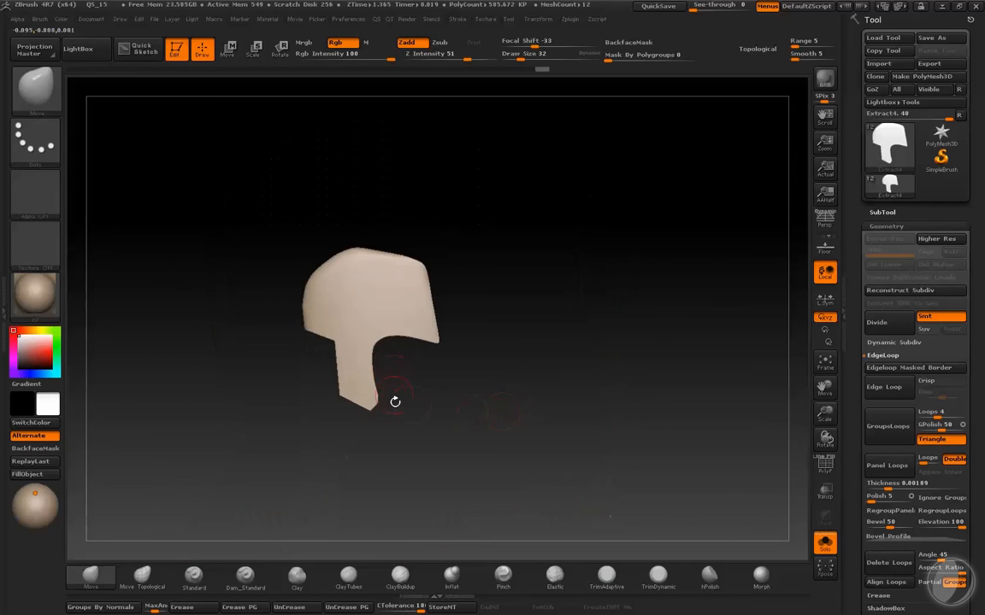
Step: Try to clip the front edge of the Extract4 stem straight with ClipCurve
{"action": "mouse_move", "coordinate": [372, 350]}
{"action": "left_mouse_down", "text": "ctrl+shift"}
{"action": "mouse_move", "coordinate": [402, 432]}
{"action": "mouse_move", "coordinate": [378, 453]}
{"action": "mouse_move", "coordinate": [381, 467]}
{"action": "left_mouse_up", "text": "ctrl+shift"}
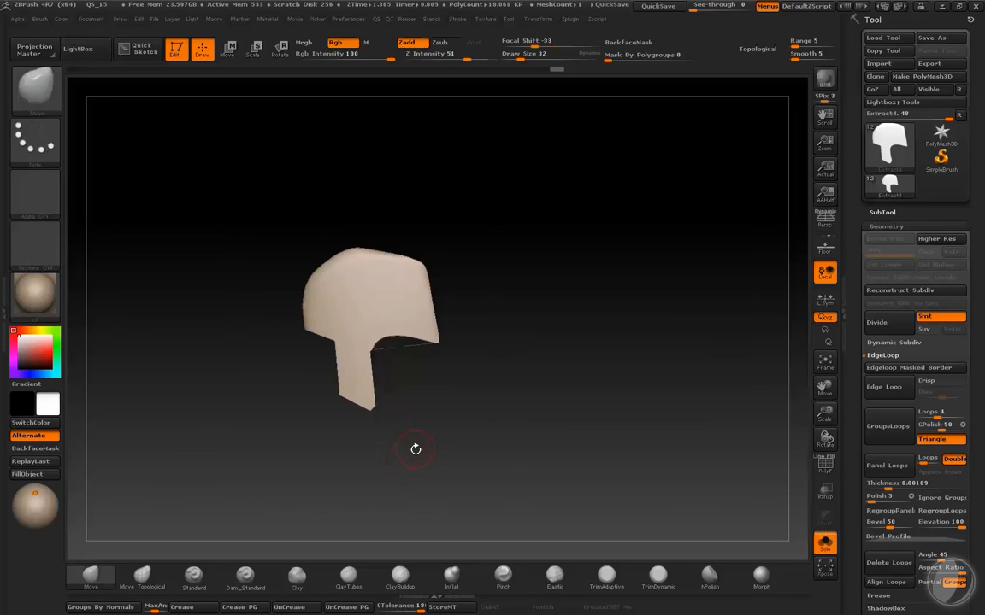
{"action": "key", "text": "ctrl+z"}
{"action": "left_click_drag", "start_coordinate": [411, 408], "coordinate": [396, 412], "text": "alt"}
Step: Straighten the front edge of the Extract4 stem with the Move brush, reducing the draw size to 65 and finally 47
{"action": "left_click", "coordinate": [91, 577]}
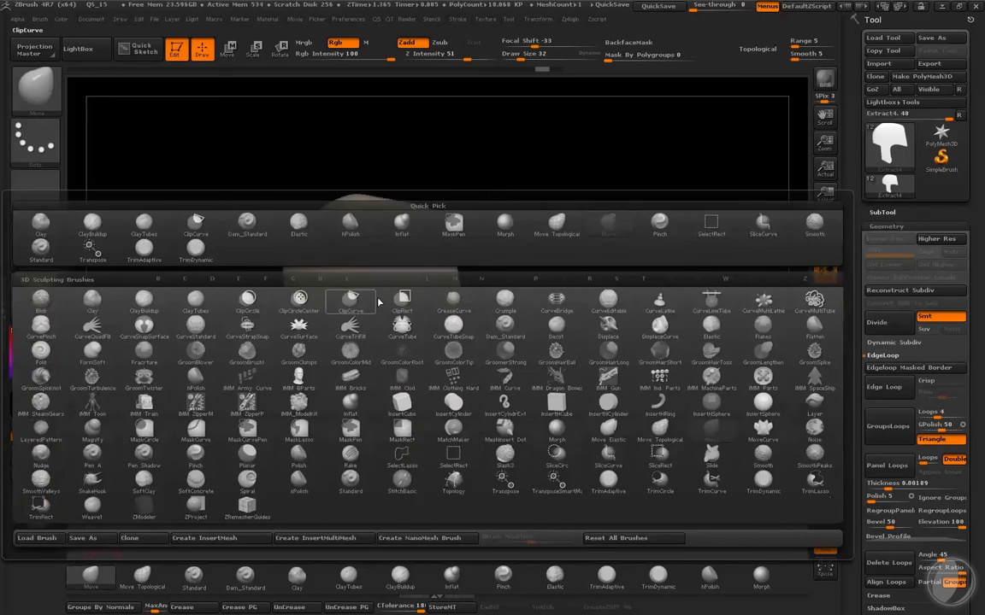
{"action": "left_click", "coordinate": [379, 302]}
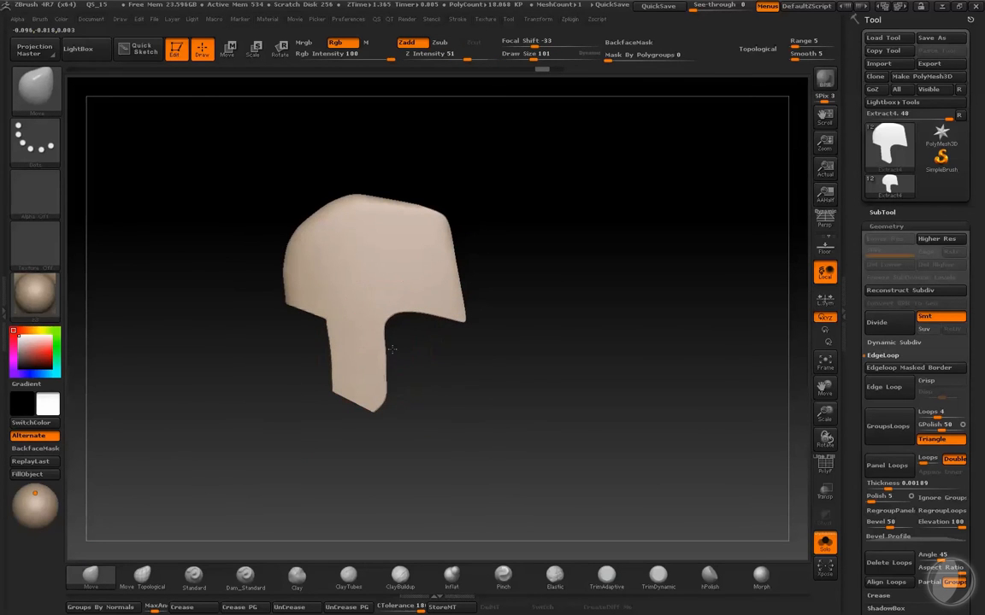
{"action": "key", "text": "s"}
{"action": "key", "text": "s"}
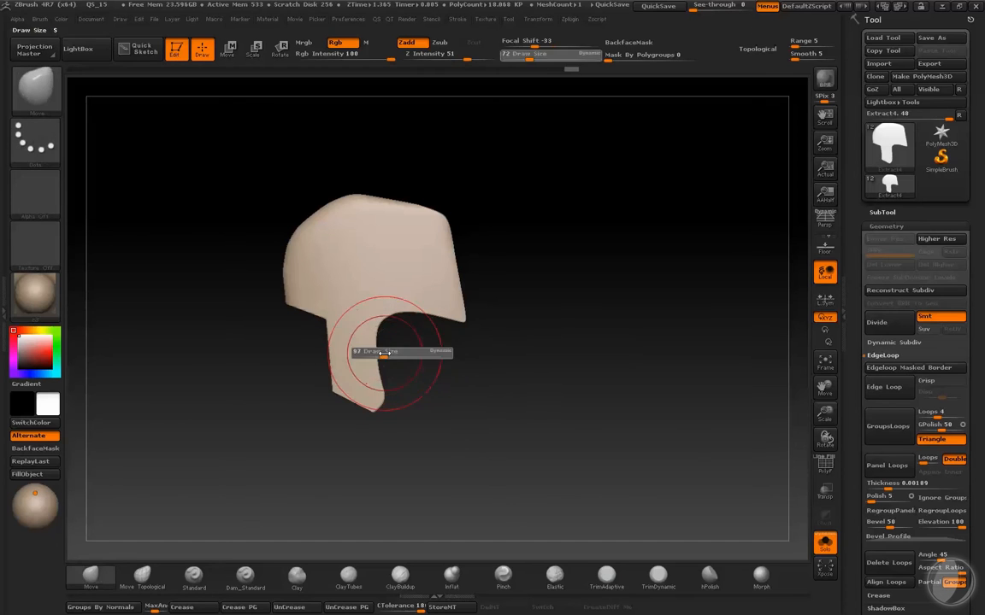
{"action": "left_click_drag", "start_coordinate": [383, 353], "coordinate": [378, 352]}
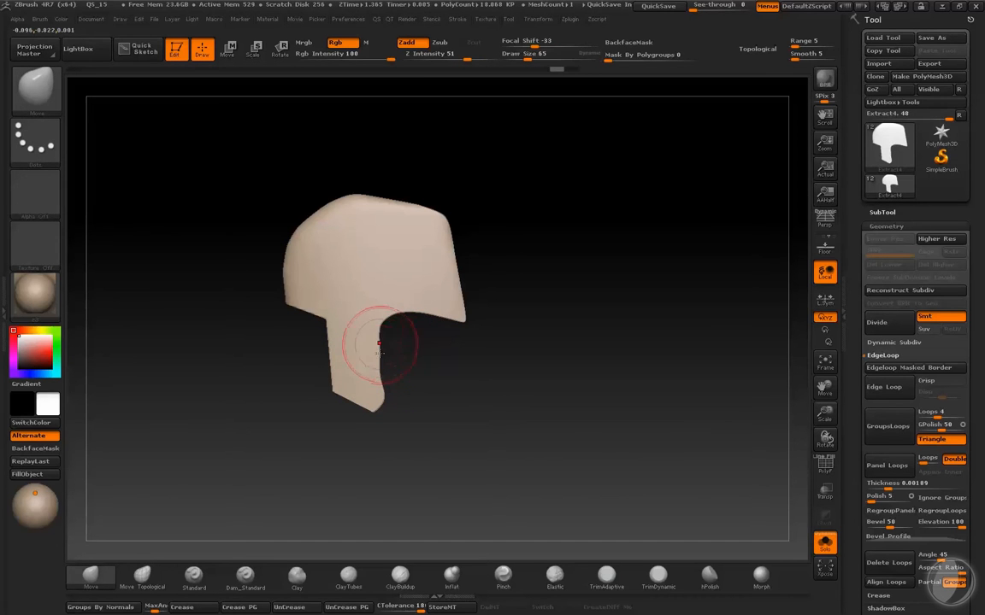
{"action": "left_click_drag", "start_coordinate": [377, 345], "coordinate": [382, 319]}
{"action": "key", "text": "s"}
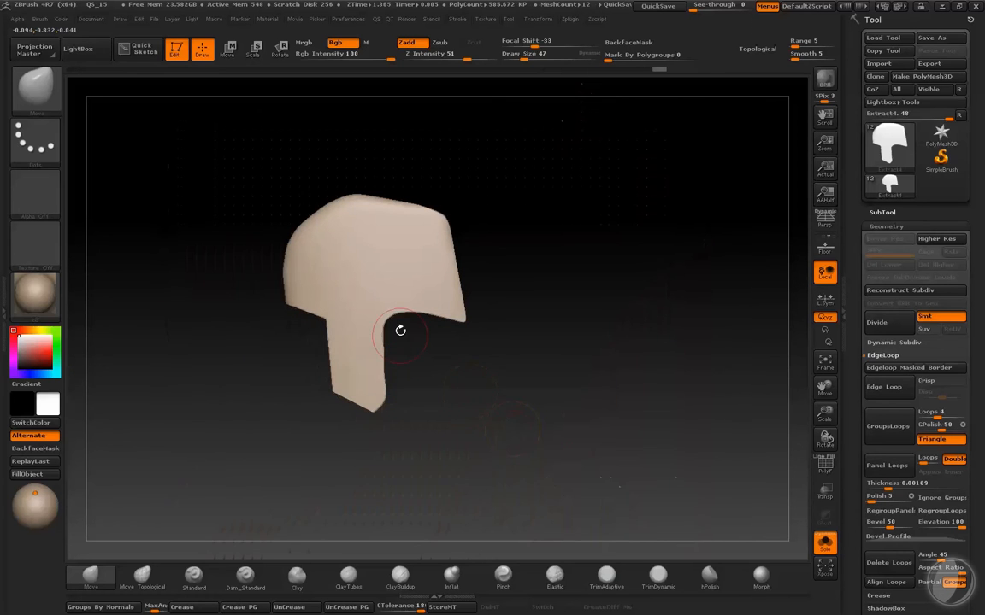
Step: Clip the stem's front edge straight and bevel its lower front corner with ClipCurve, then show the whole helmet
{"action": "left_click_drag", "start_coordinate": [383, 325], "coordinate": [385, 419], "text": "ctrl+shift"}
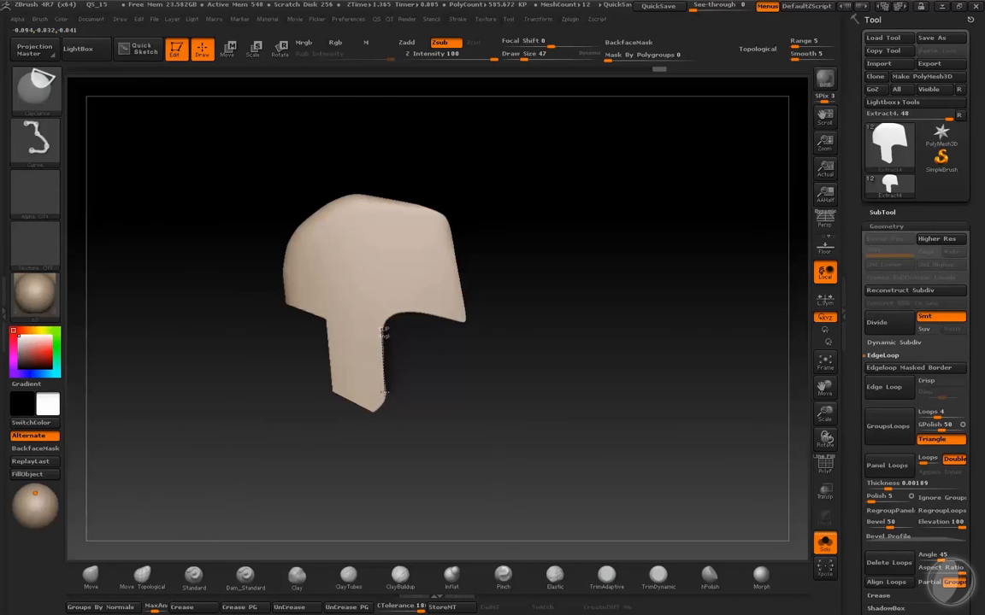
{"action": "left_click_drag", "start_coordinate": [384, 394], "coordinate": [347, 455], "text": "ctrl+shift"}
{"action": "left_click_drag", "start_coordinate": [513, 435], "coordinate": [520, 430]}
{"action": "left_click_drag", "start_coordinate": [445, 372], "coordinate": [428, 369], "text": "shift"}
{"action": "key", "text": "shift+s"}
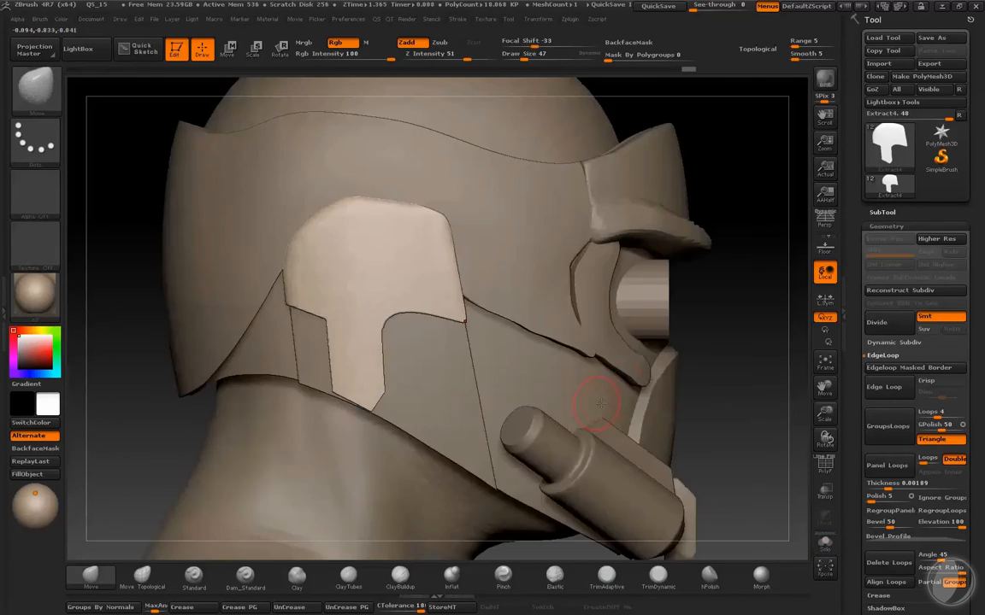
Step: Check the reshaped Extract4 panel against the helmet's side profile and set the draw size to 32
{"action": "left_click_drag", "start_coordinate": [738, 366], "coordinate": [725, 306], "text": "alt"}
{"action": "left_click_drag", "start_coordinate": [670, 382], "coordinate": [596, 408], "text": "alt"}
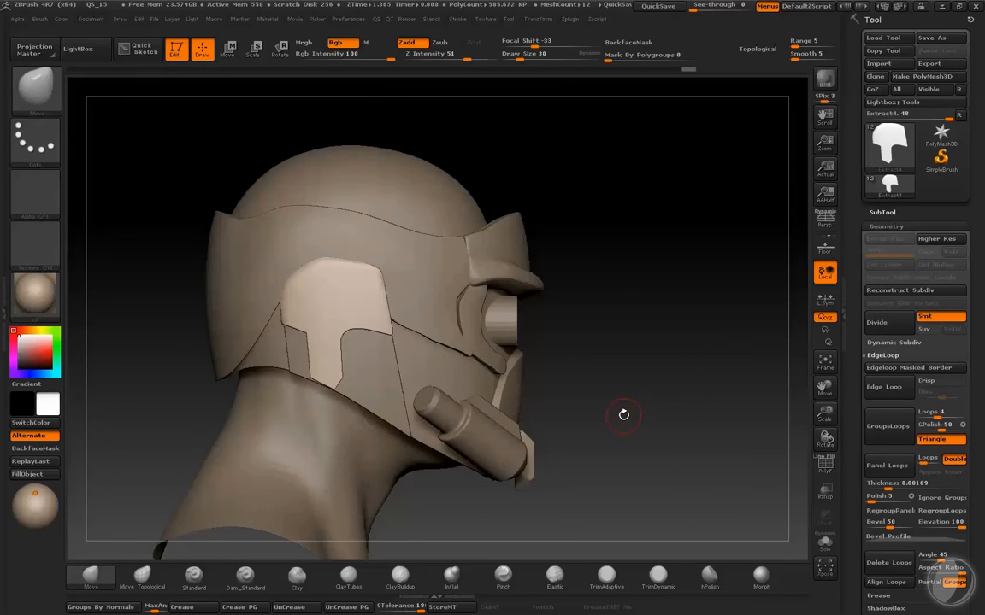
{"action": "mouse_move", "coordinate": [655, 377]}
{"action": "left_mouse_down"}
{"action": "mouse_move", "coordinate": [657, 360]}
{"action": "mouse_move", "coordinate": [670, 377]}
{"action": "mouse_move", "coordinate": [566, 338]}
{"action": "mouse_move", "coordinate": [633, 310]}
{"action": "left_mouse_up"}
{"action": "key", "text": "s"}
{"action": "left_click_drag", "start_coordinate": [632, 351], "coordinate": [636, 362]}
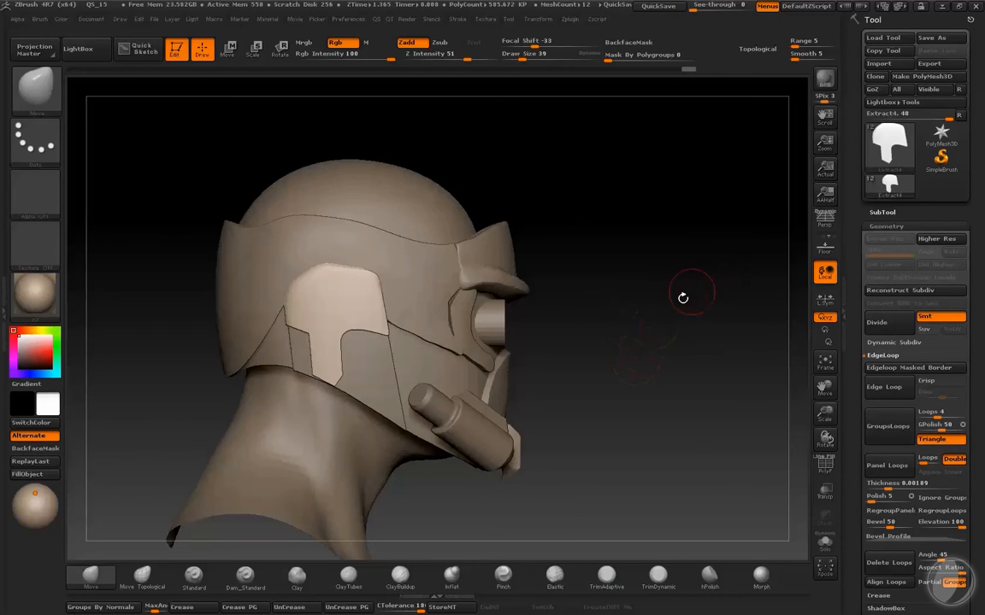
{"action": "key", "text": "s"}
{"action": "left_click_drag", "start_coordinate": [635, 272], "coordinate": [632, 273]}
Step: Append a ZSphere as a new subtool and make it the active one
{"action": "left_click", "coordinate": [885, 210]}
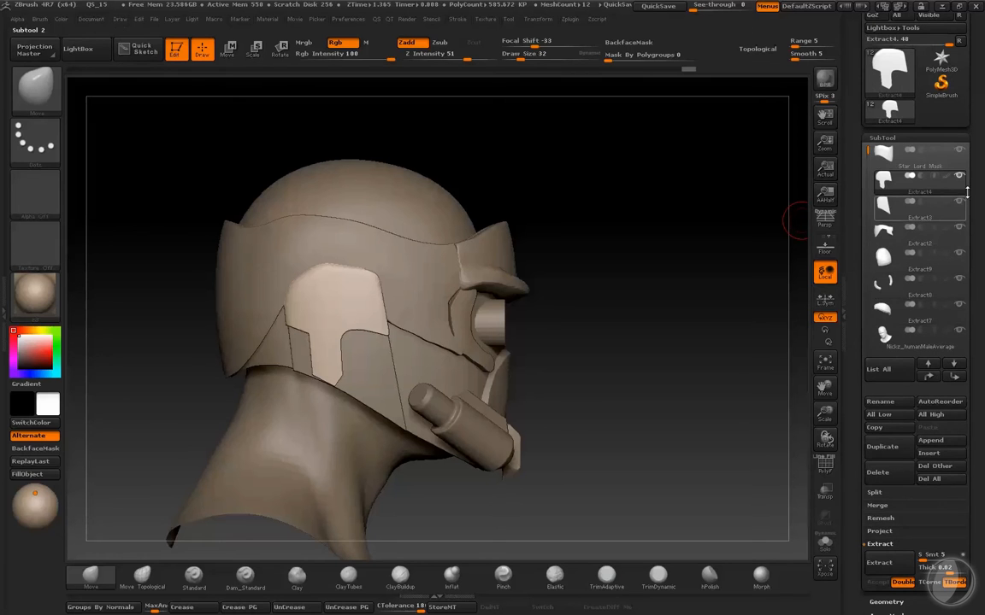
{"action": "left_click", "coordinate": [932, 441]}
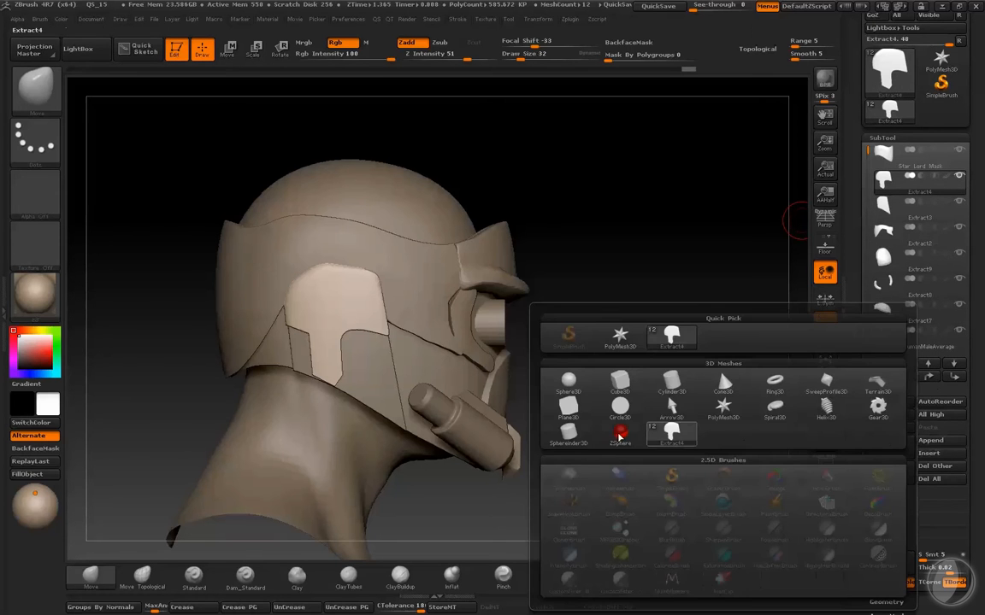
{"action": "left_click_drag", "start_coordinate": [680, 381], "coordinate": [645, 331], "text": "alt"}
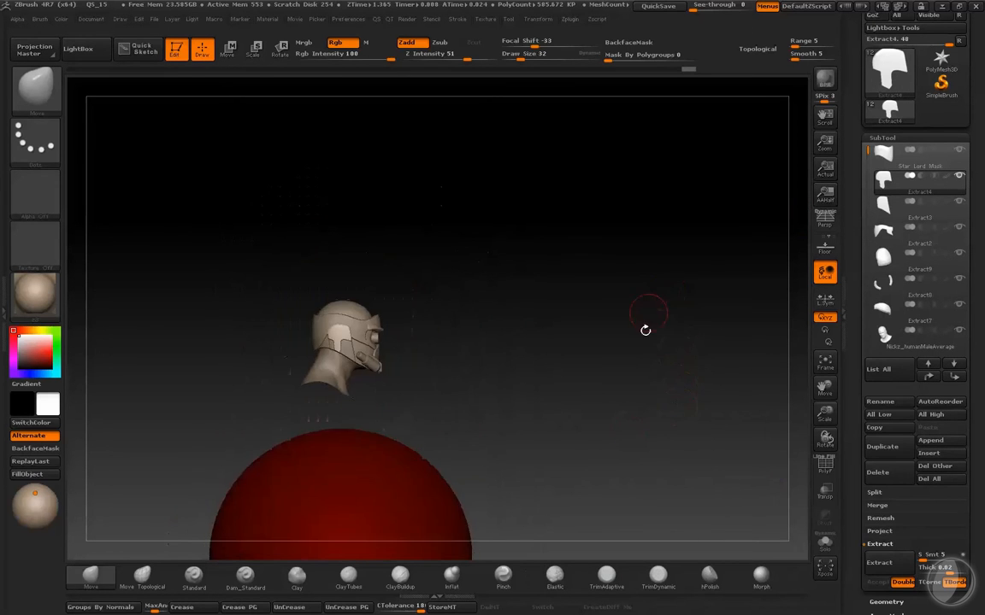
{"action": "left_click_drag", "start_coordinate": [532, 415], "coordinate": [590, 238], "text": "alt"}
{"action": "left_click", "coordinate": [421, 351], "text": "alt"}
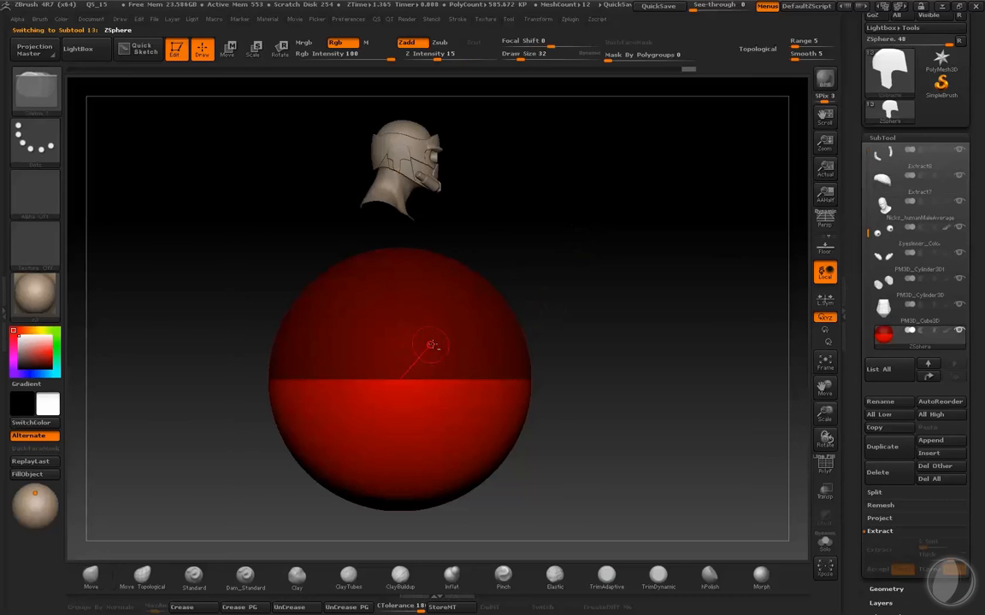
Step: Set the draw size to 1 and scale the ZSphere down to much smaller than the head
{"action": "key", "text": "s"}
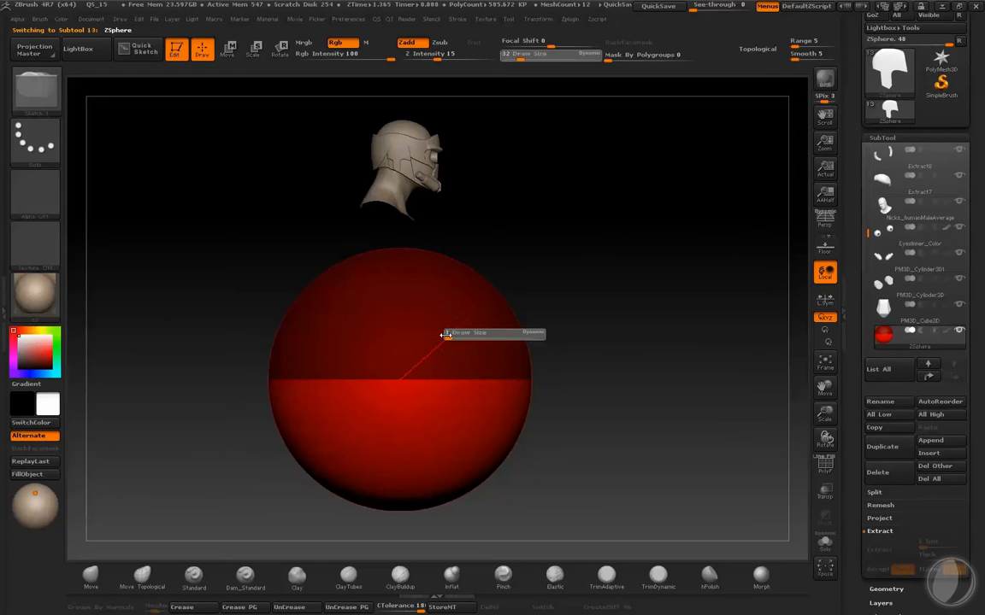
{"action": "key", "text": "e"}
{"action": "mouse_move", "coordinate": [427, 342]}
{"action": "left_mouse_down"}
{"action": "mouse_move", "coordinate": [391, 376]}
{"action": "mouse_move", "coordinate": [654, 246]}
{"action": "left_mouse_up"}
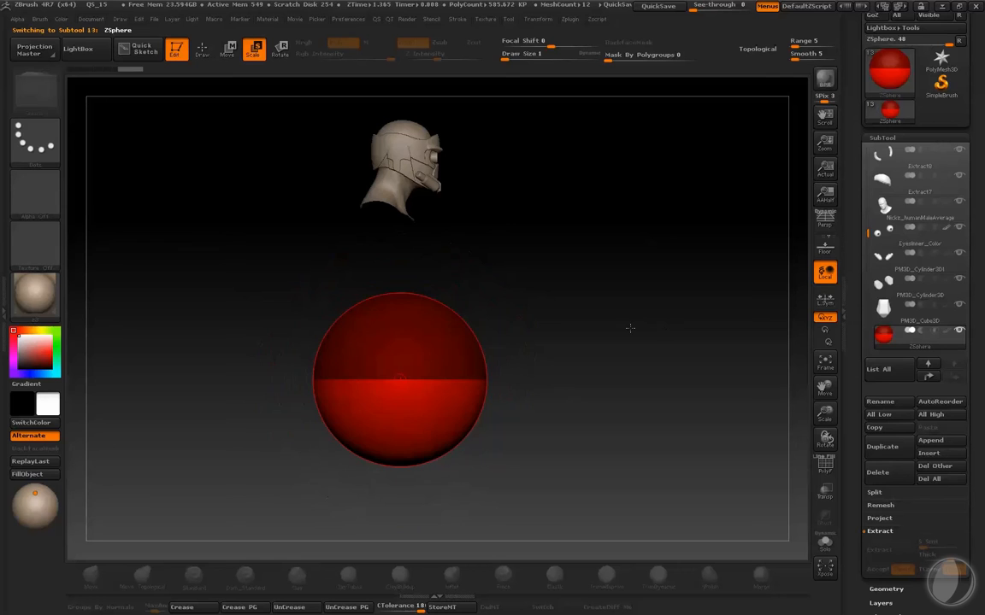
{"action": "left_click_drag", "start_coordinate": [630, 327], "coordinate": [555, 321]}
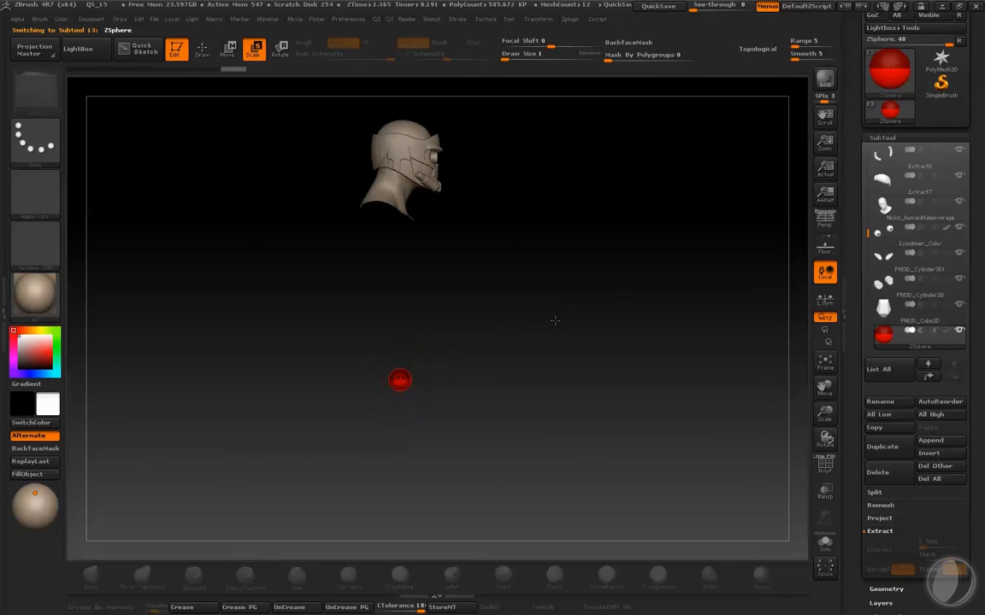
Step: Move the ZSphere up to the head and place it at the rear end of the mask's side cylinder
{"action": "key", "text": "w"}
{"action": "left_click_drag", "start_coordinate": [403, 380], "coordinate": [411, 335]}
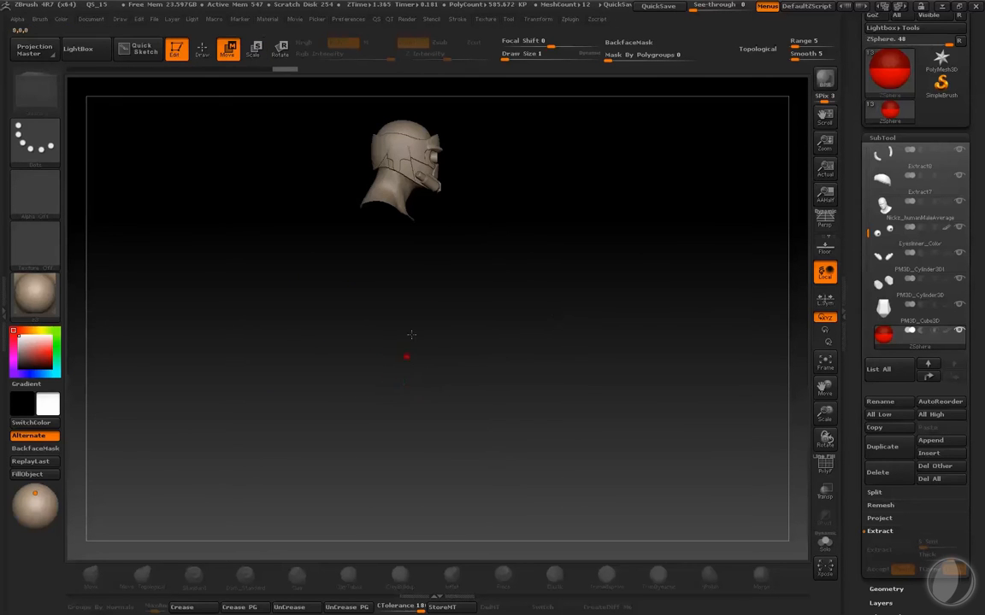
{"action": "left_click_drag", "start_coordinate": [456, 188], "coordinate": [573, 469]}
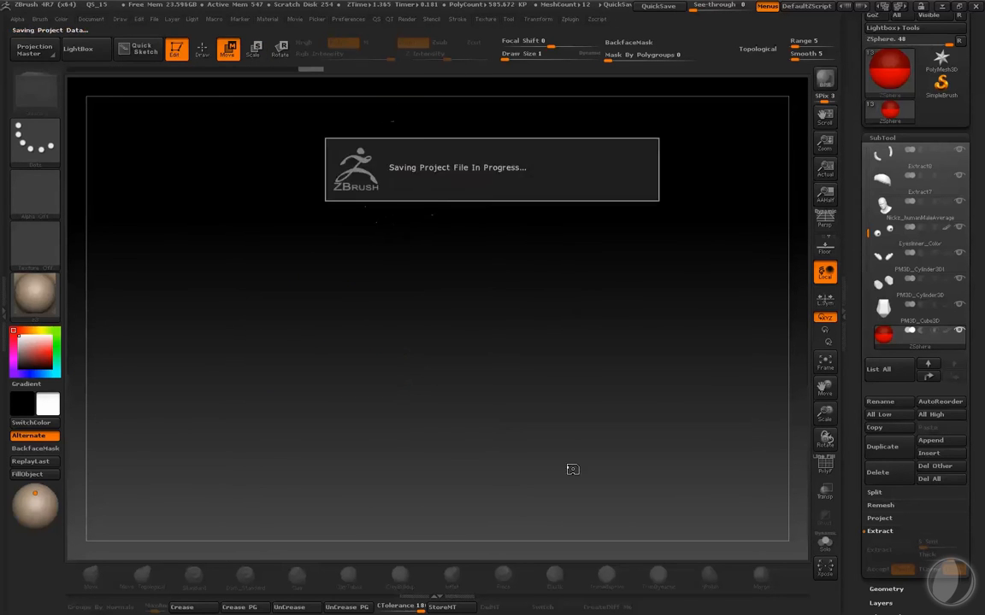
{"action": "left_click_drag", "start_coordinate": [575, 289], "coordinate": [466, 389], "text": "alt"}
{"action": "left_click_drag", "start_coordinate": [402, 299], "coordinate": [330, 275]}
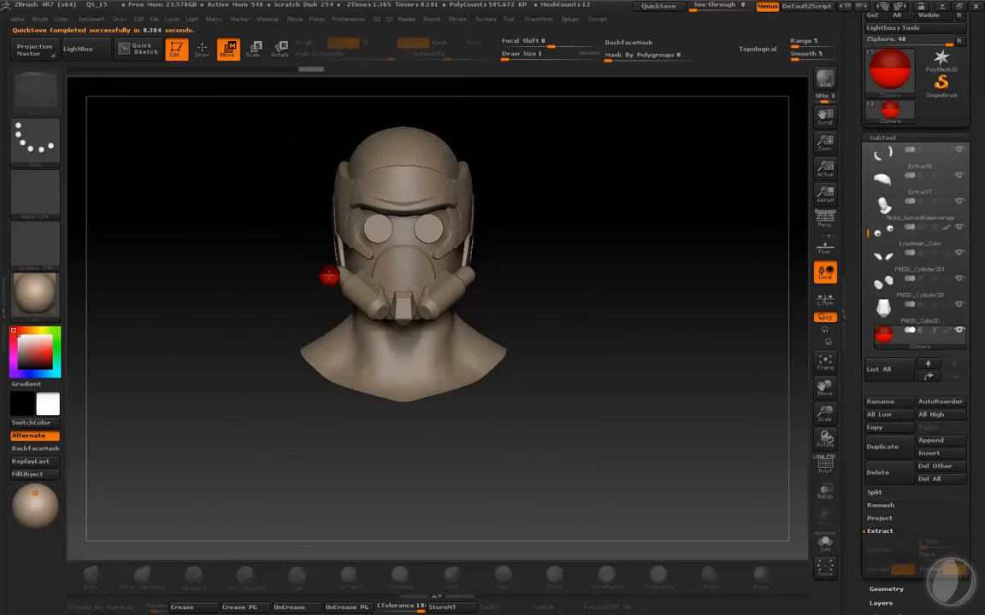
{"action": "left_click_drag", "start_coordinate": [276, 326], "coordinate": [456, 325]}
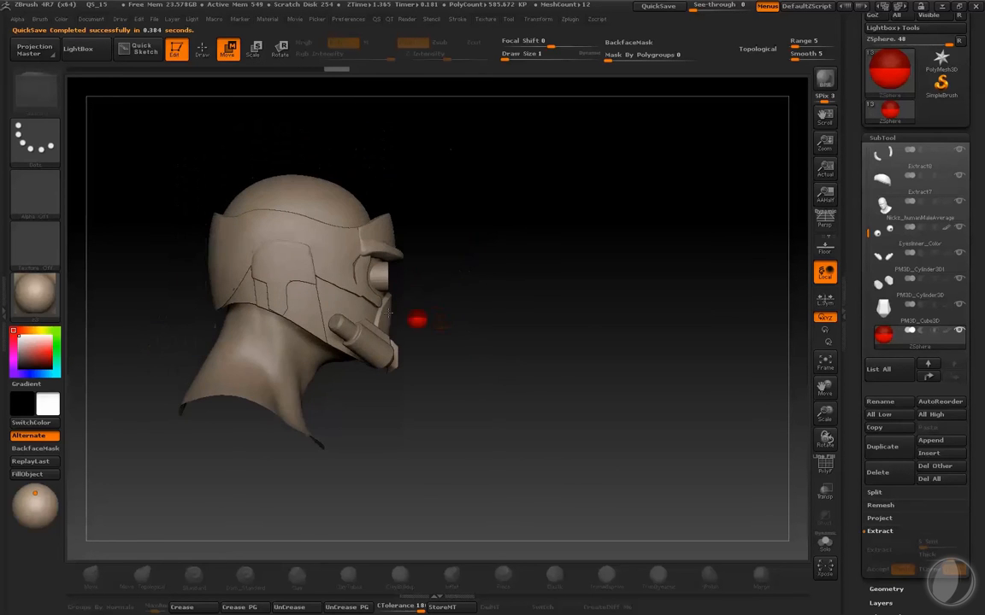
{"action": "left_click_drag", "start_coordinate": [388, 313], "coordinate": [330, 317]}
Step: Scale the ZSphere down further until it is narrower than the end of the mask's side cylinder
{"action": "left_click_drag", "start_coordinate": [484, 277], "coordinate": [624, 336], "text": "alt"}
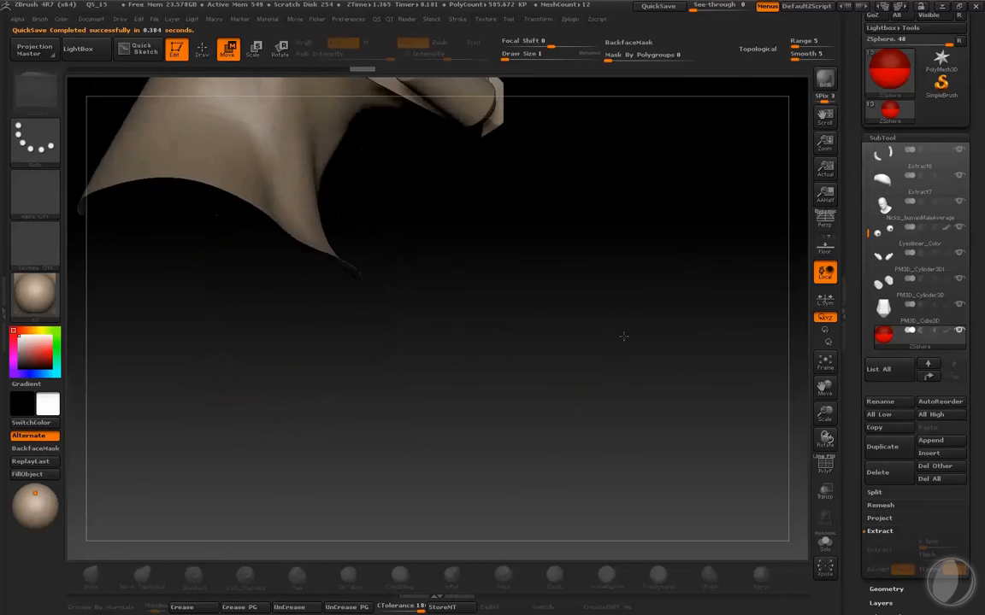
{"action": "key", "text": "f"}
{"action": "key", "text": "f"}
{"action": "left_click_drag", "start_coordinate": [634, 274], "coordinate": [571, 334], "text": "alt"}
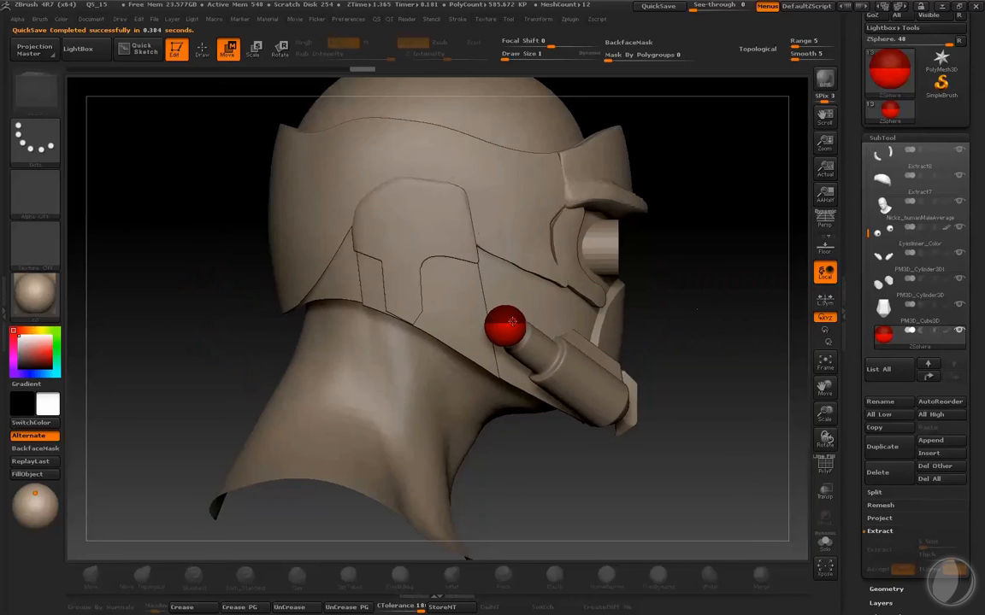
{"action": "key", "text": "e"}
{"action": "left_click_drag", "start_coordinate": [455, 359], "coordinate": [680, 257]}
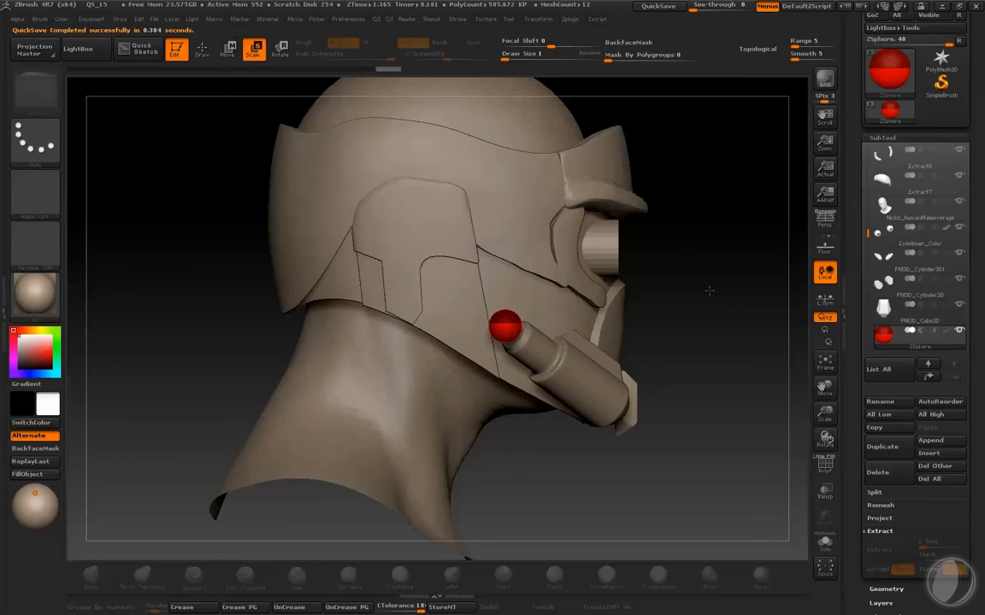
{"action": "mouse_move", "coordinate": [688, 330]}
{"action": "left_mouse_down"}
{"action": "mouse_move", "coordinate": [642, 350]}
{"action": "mouse_move", "coordinate": [672, 335]}
{"action": "left_mouse_up"}
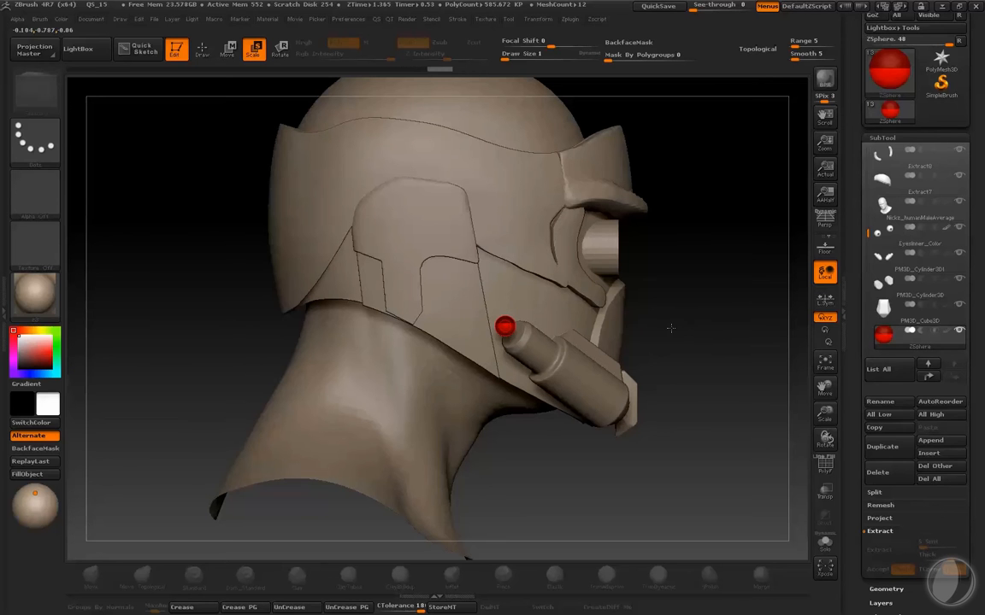
{"action": "left_click_drag", "start_coordinate": [673, 332], "coordinate": [667, 383]}
Step: Move the ZSphere in rear and side views until it sits centred against the rear end of the mask's side cylinder
{"action": "key", "text": "w"}
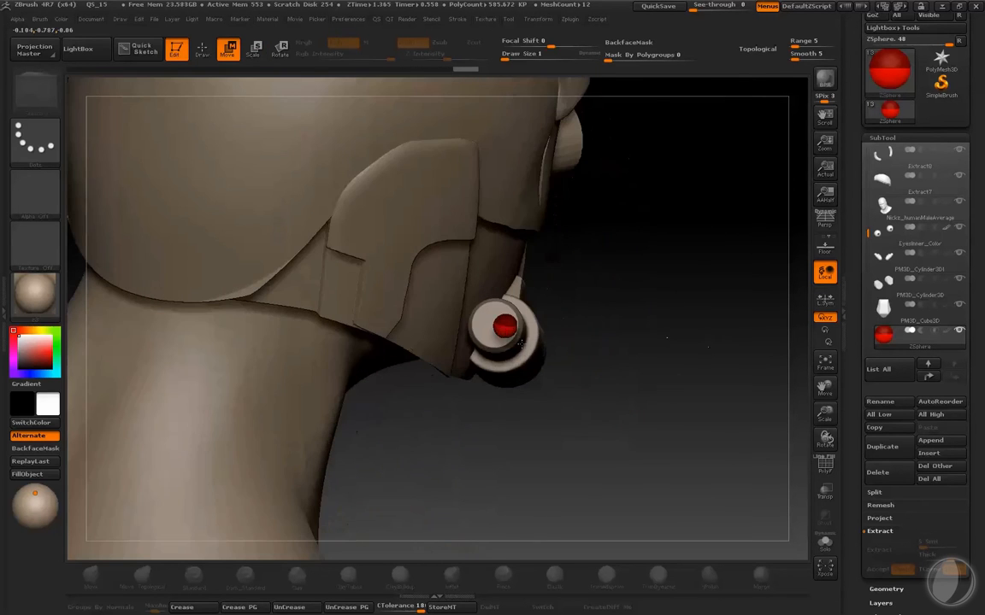
{"action": "left_click_drag", "start_coordinate": [501, 325], "coordinate": [484, 321]}
{"action": "left_click_drag", "start_coordinate": [662, 330], "coordinate": [620, 328], "text": "shift"}
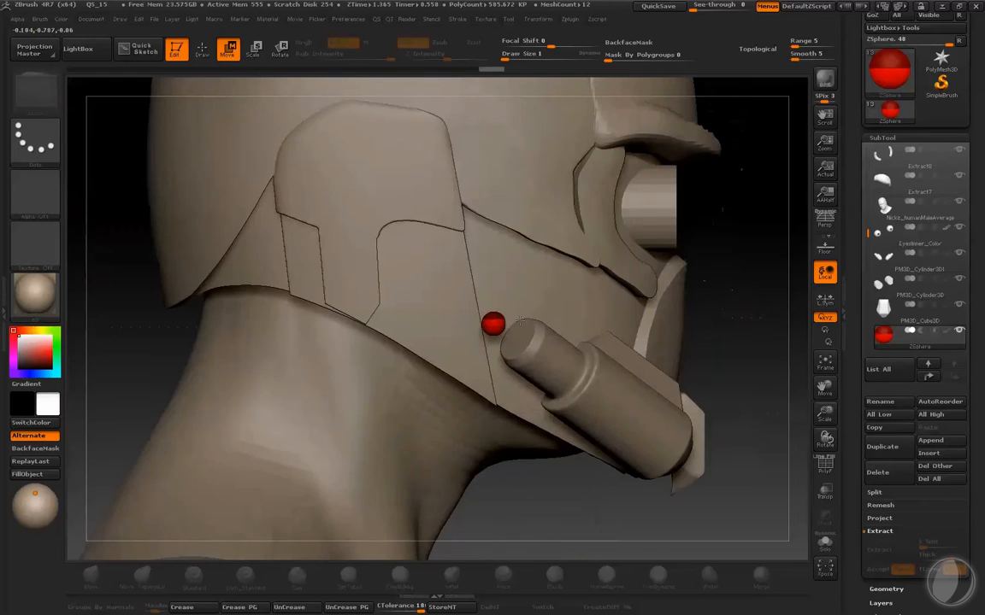
{"action": "left_click_drag", "start_coordinate": [494, 319], "coordinate": [520, 334]}
{"action": "left_click_drag", "start_coordinate": [678, 237], "coordinate": [723, 266]}
{"action": "left_click_drag", "start_coordinate": [646, 314], "coordinate": [503, 332]}
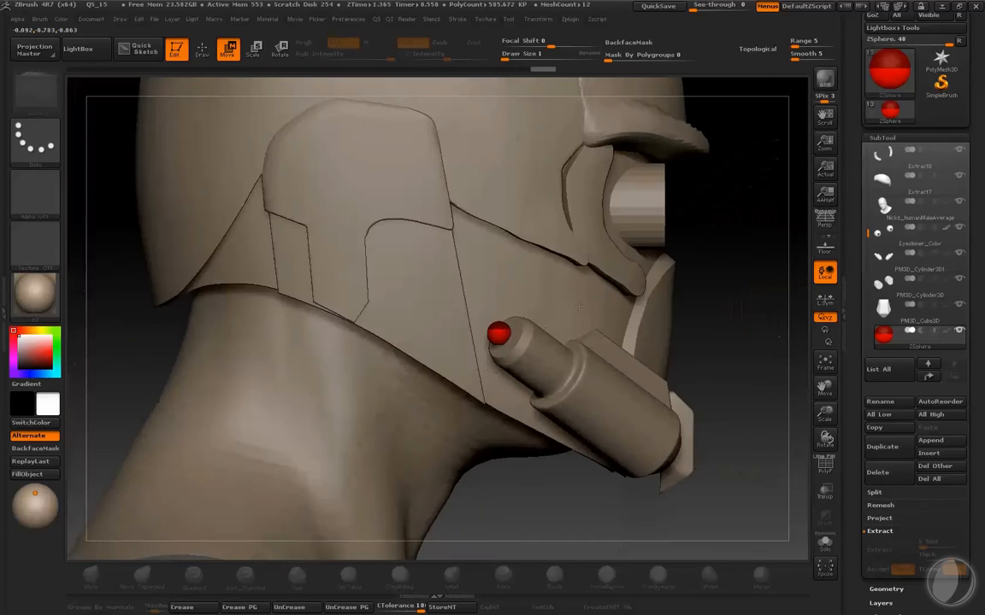
Step: Extend the ZSphere into a chain running back from the cylinder, with a corner at the jaw edge and its end up on the side panel
{"action": "key", "text": "q"}
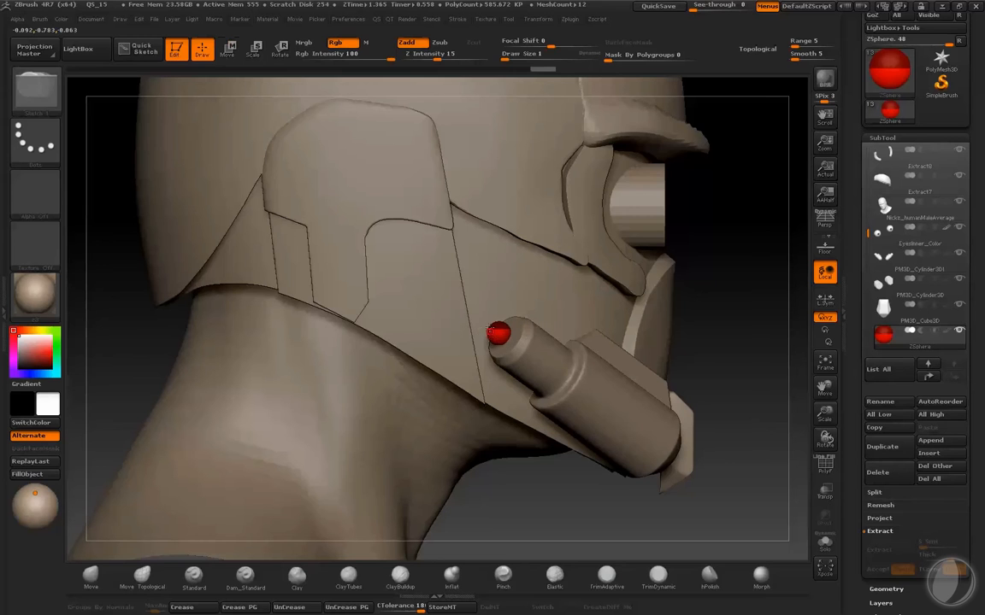
{"action": "key", "text": "w"}
{"action": "mouse_move", "coordinate": [482, 333]}
{"action": "left_mouse_down"}
{"action": "mouse_move", "coordinate": [387, 293]}
{"action": "mouse_move", "coordinate": [370, 268]}
{"action": "mouse_move", "coordinate": [314, 292]}
{"action": "mouse_move", "coordinate": [288, 288]}
{"action": "mouse_move", "coordinate": [279, 208]}
{"action": "left_mouse_up"}
{"action": "key", "text": "q"}
{"action": "left_click", "coordinate": [291, 282]}
{"action": "key", "text": "w"}
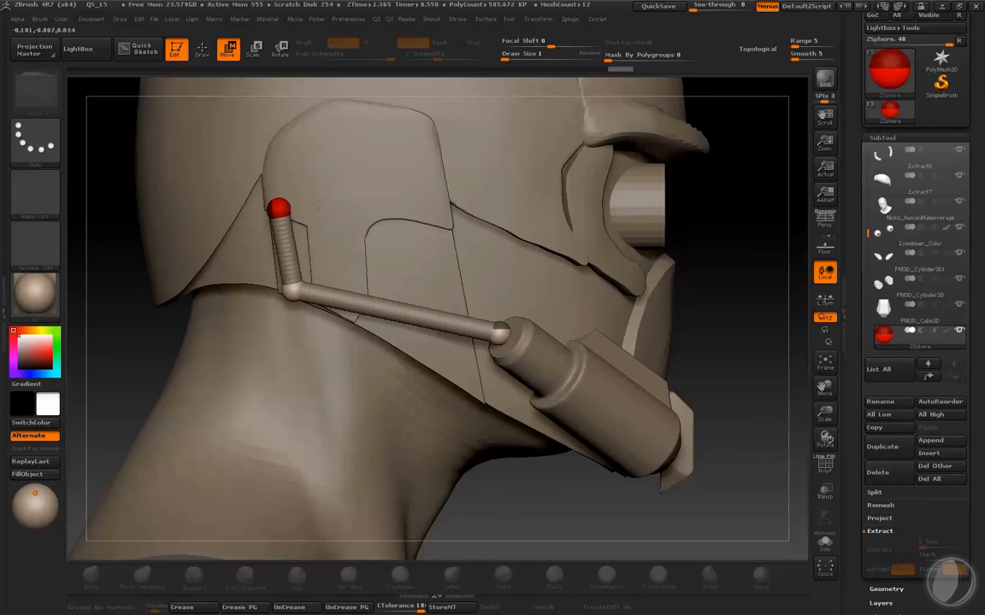
Step: From behind the head, move the chain's corner and upper-end ZSpheres inward so they lie close to the side panel
{"action": "left_click_drag", "start_coordinate": [735, 280], "coordinate": [747, 282]}
{"action": "left_click_drag", "start_coordinate": [631, 304], "coordinate": [745, 337], "text": "alt"}
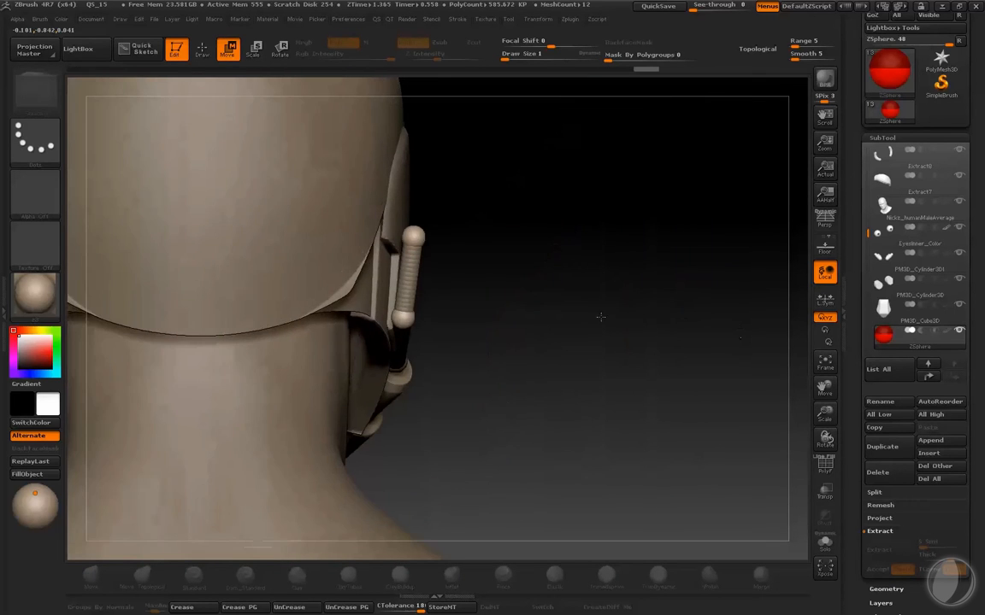
{"action": "left_click_drag", "start_coordinate": [404, 319], "coordinate": [385, 315]}
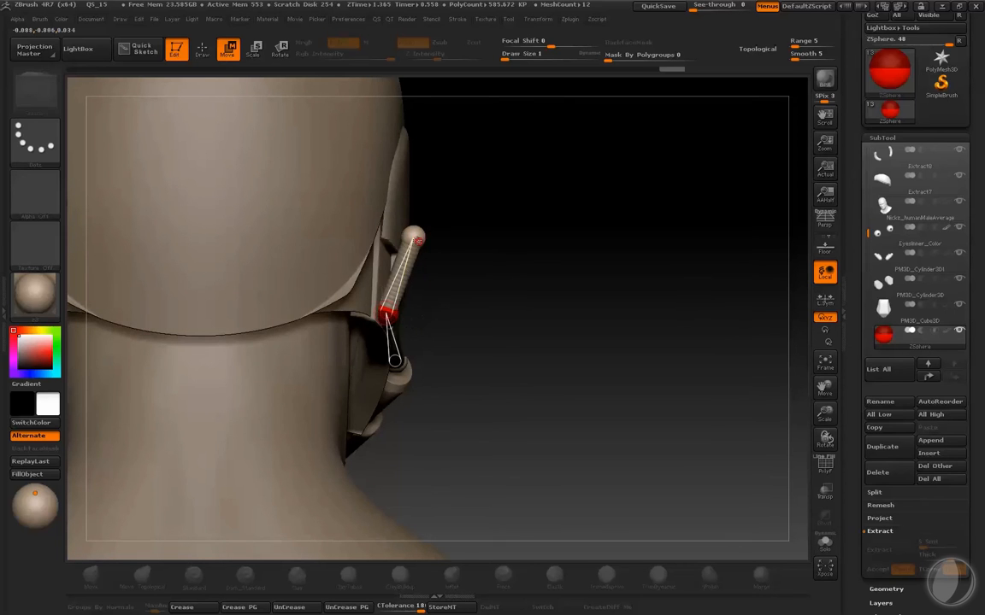
{"action": "left_click_drag", "start_coordinate": [414, 237], "coordinate": [385, 239]}
{"action": "left_click_drag", "start_coordinate": [484, 235], "coordinate": [418, 234]}
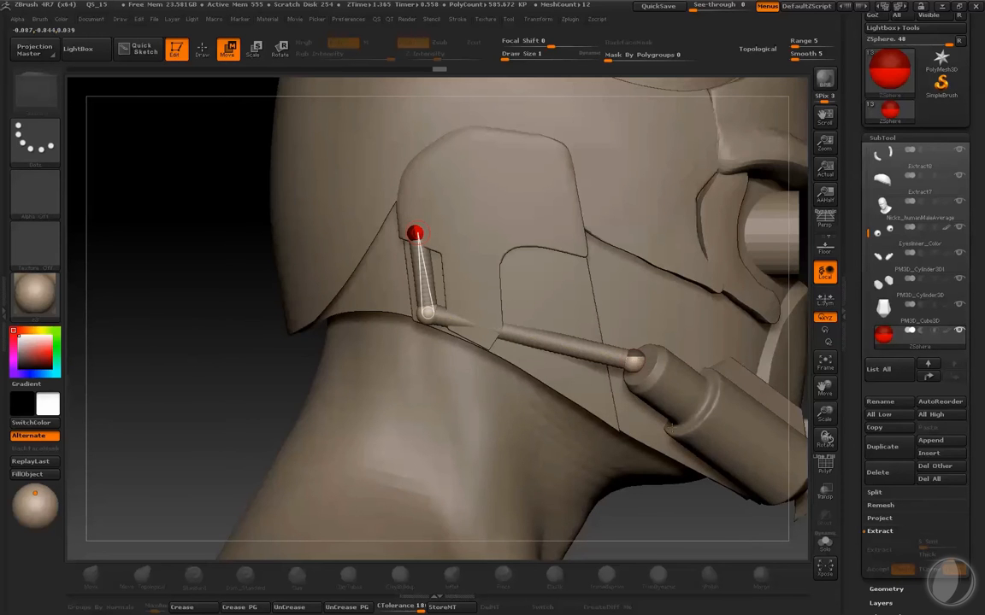
Step: Push the root ZSphere into the cylinder's end and adjust the rear part of the chain against the side panel from several angles
{"action": "left_click_drag", "start_coordinate": [637, 481], "coordinate": [640, 374]}
{"action": "left_click", "coordinate": [628, 373]}
{"action": "left_click_drag", "start_coordinate": [699, 459], "coordinate": [689, 530]}
{"action": "left_click_drag", "start_coordinate": [229, 341], "coordinate": [199, 333]}
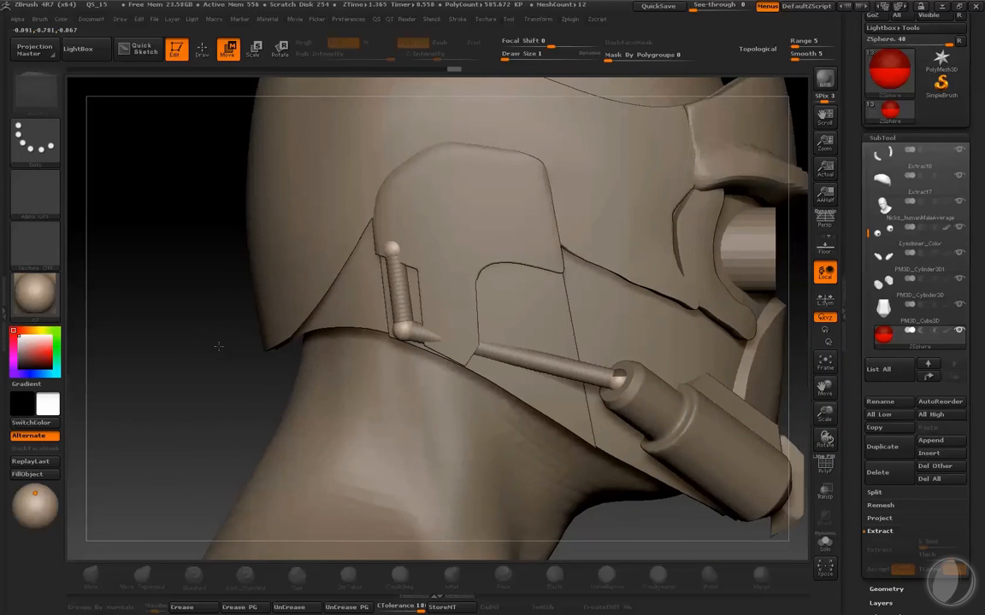
{"action": "left_click_drag", "start_coordinate": [215, 345], "coordinate": [296, 306]}
{"action": "left_click_drag", "start_coordinate": [399, 346], "coordinate": [387, 295]}
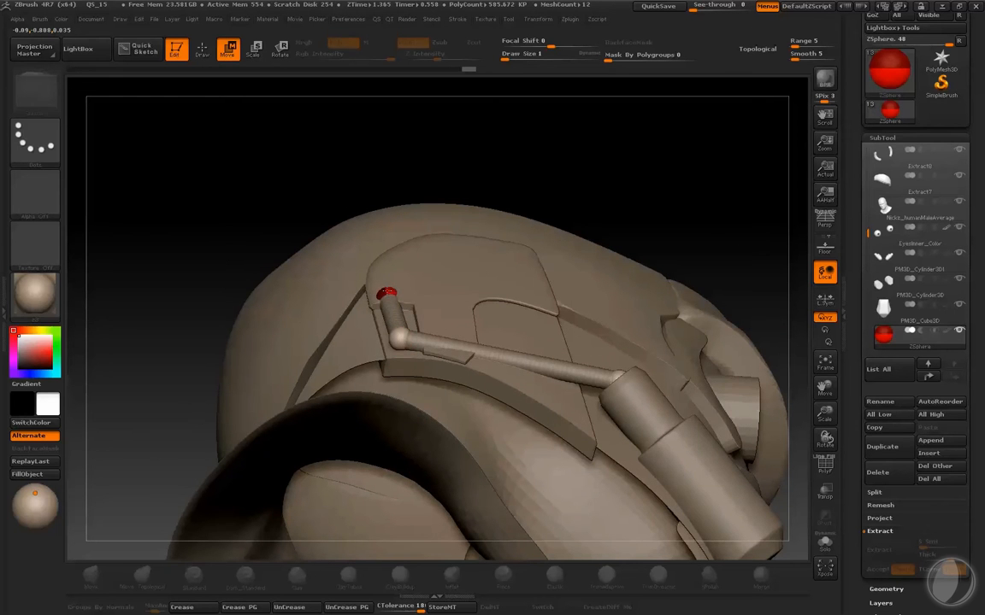
{"action": "left_click_drag", "start_coordinate": [188, 278], "coordinate": [198, 397]}
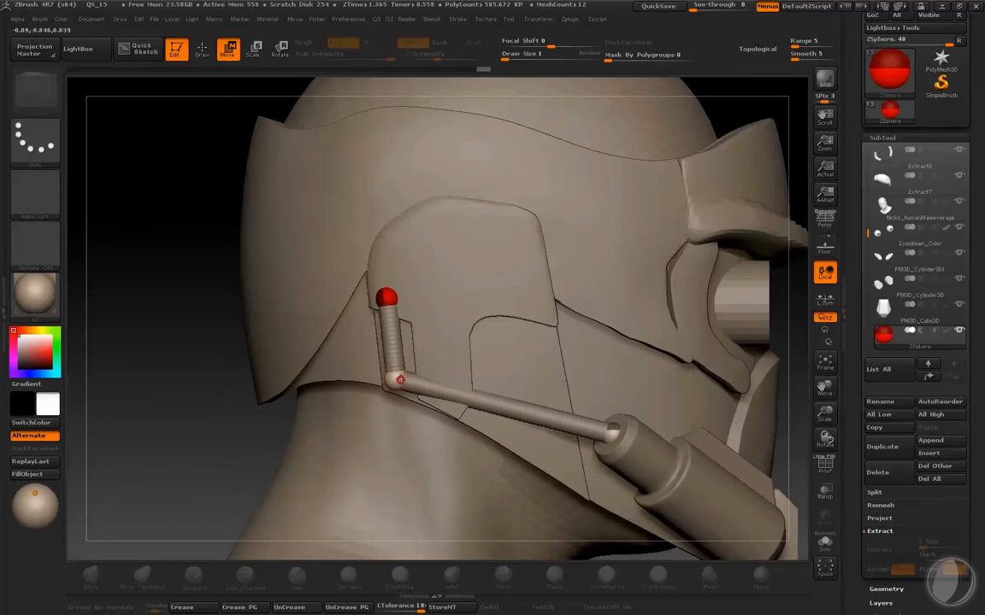
Step: Insert a ZSphere on each side of the chain's corner and move both close to it to tighten the bend
{"action": "key", "text": "q"}
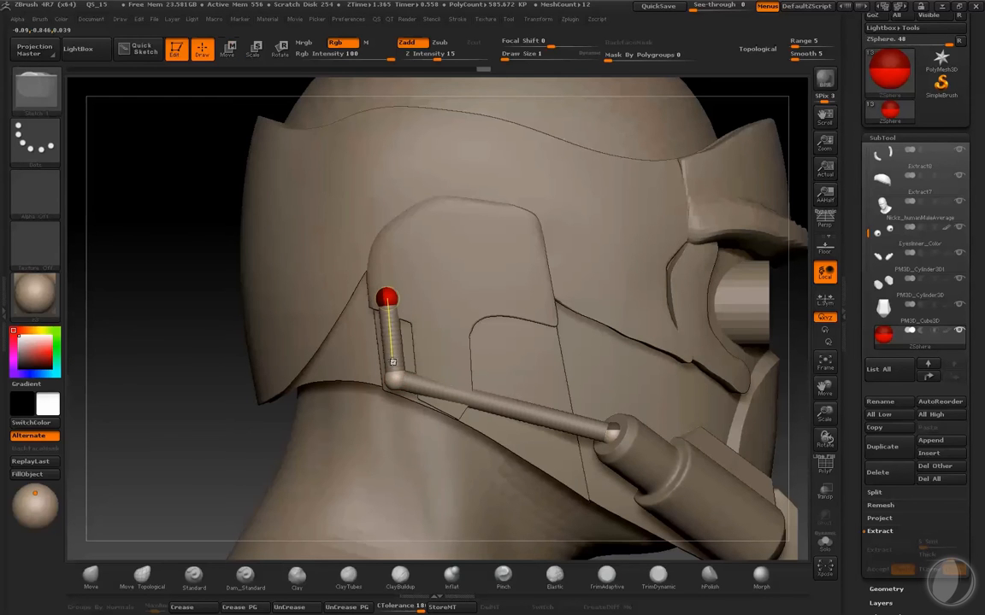
{"action": "left_click", "coordinate": [393, 359]}
{"action": "left_click", "coordinate": [414, 383]}
{"action": "key", "text": "w"}
{"action": "mouse_move", "coordinate": [413, 384]}
{"action": "left_mouse_down"}
{"action": "mouse_move", "coordinate": [421, 390]}
{"action": "mouse_move", "coordinate": [398, 387]}
{"action": "mouse_move", "coordinate": [402, 374]}
{"action": "left_mouse_up"}
{"action": "left_click", "coordinate": [393, 360]}
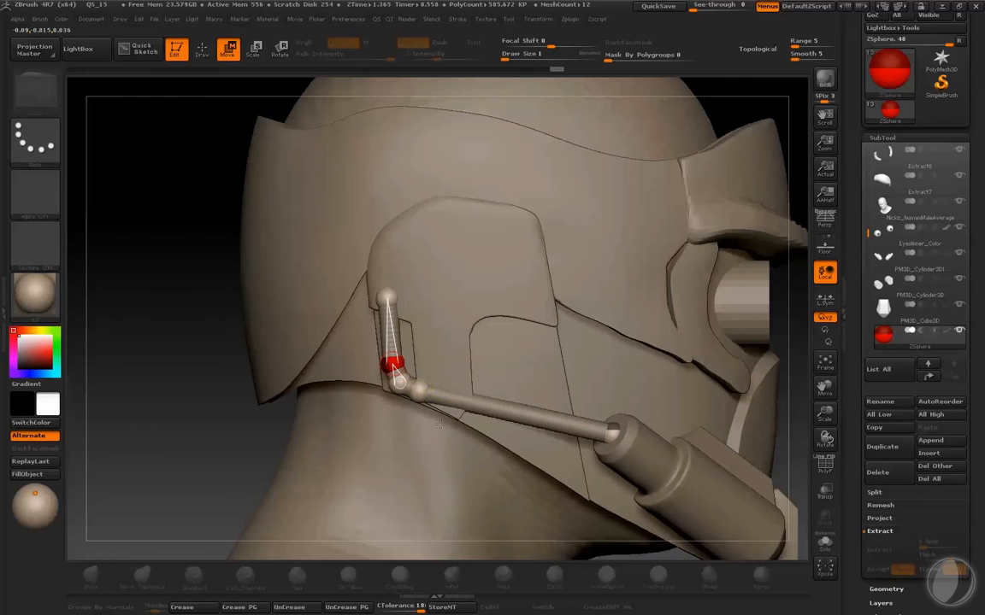
Step: Check the tube's skin preview, fine-tune the ZSpheres of the upright section, and preview the skin again
{"action": "left_click_drag", "start_coordinate": [231, 396], "coordinate": [407, 382]}
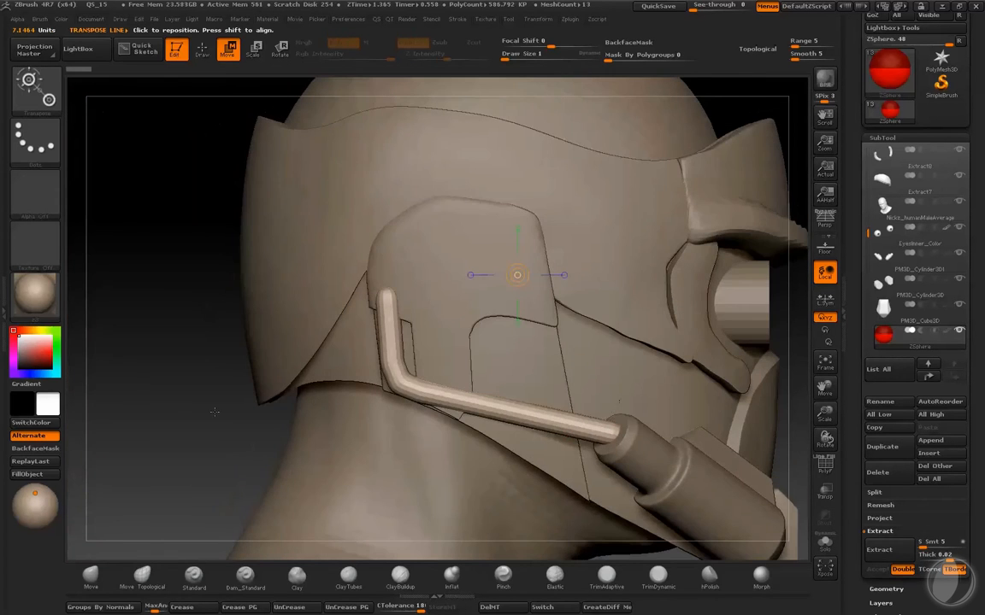
{"action": "mouse_move", "coordinate": [205, 408]}
{"action": "left_mouse_down"}
{"action": "mouse_move", "coordinate": [184, 368]}
{"action": "mouse_move", "coordinate": [205, 378]}
{"action": "mouse_move", "coordinate": [198, 392]}
{"action": "left_mouse_up"}
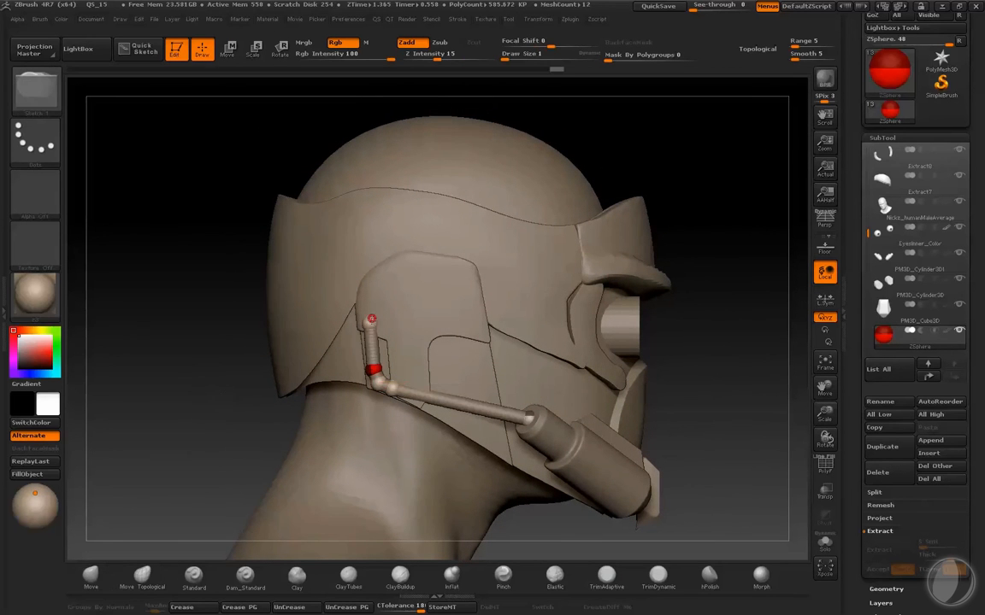
{"action": "key", "text": "w"}
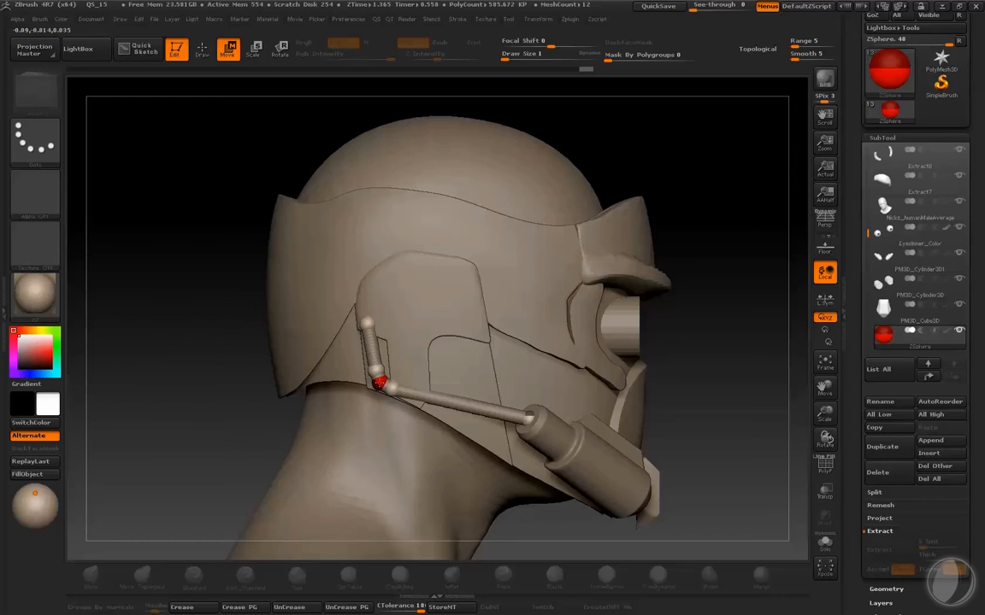
{"action": "mouse_move", "coordinate": [723, 390]}
{"action": "left_mouse_down"}
{"action": "mouse_move", "coordinate": [731, 384]}
{"action": "mouse_move", "coordinate": [645, 382]}
{"action": "mouse_move", "coordinate": [733, 384]}
{"action": "mouse_move", "coordinate": [753, 376]}
{"action": "mouse_move", "coordinate": [747, 364]}
{"action": "left_mouse_up"}
{"action": "key", "text": "q"}
{"action": "key", "text": "a"}
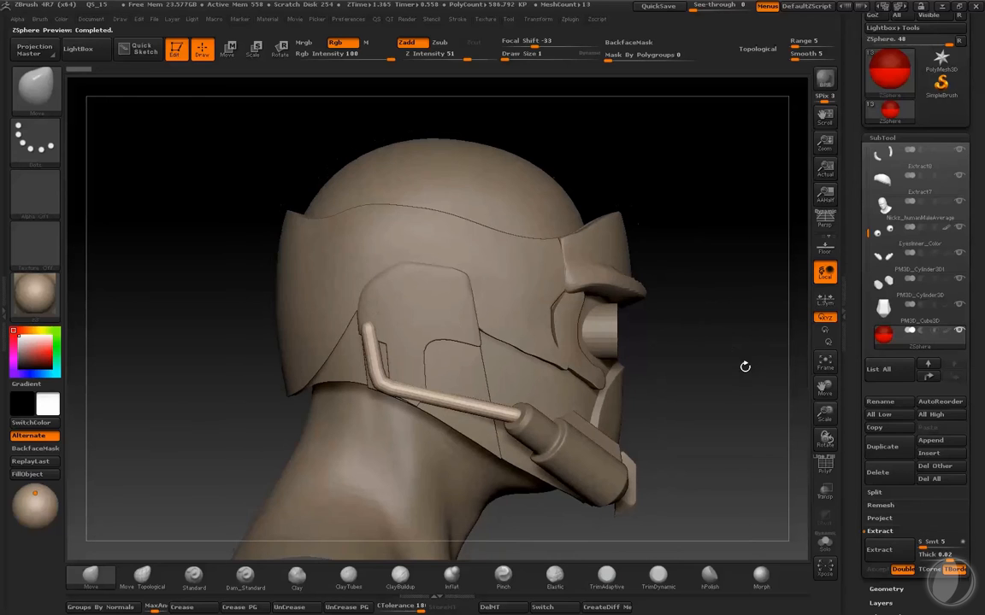
Step: Set the adaptive skin density to 1 and make an adaptive skin from the ZSphere chain
{"action": "left_click", "coordinate": [884, 138]}
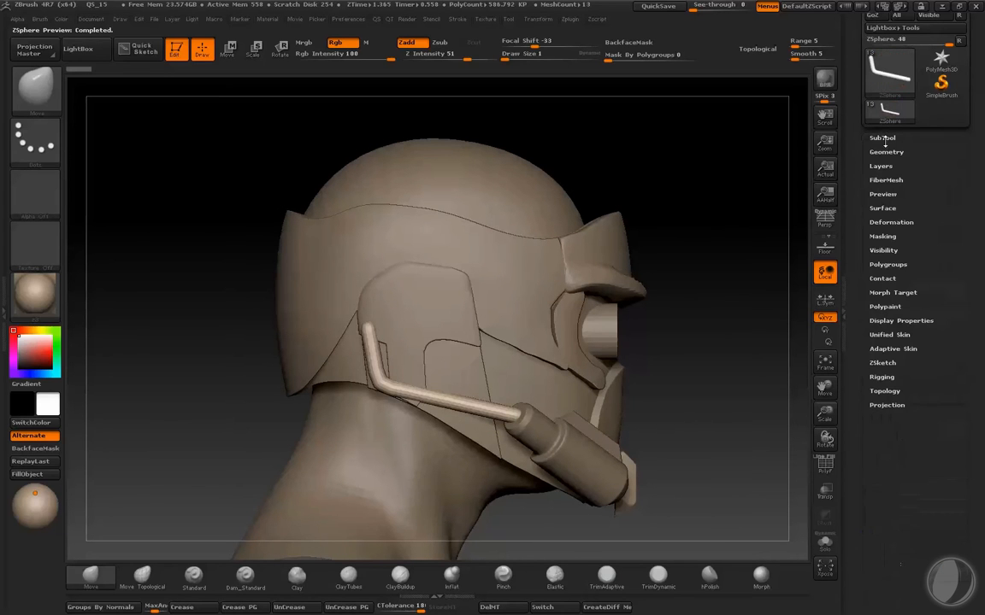
{"action": "key", "text": "a"}
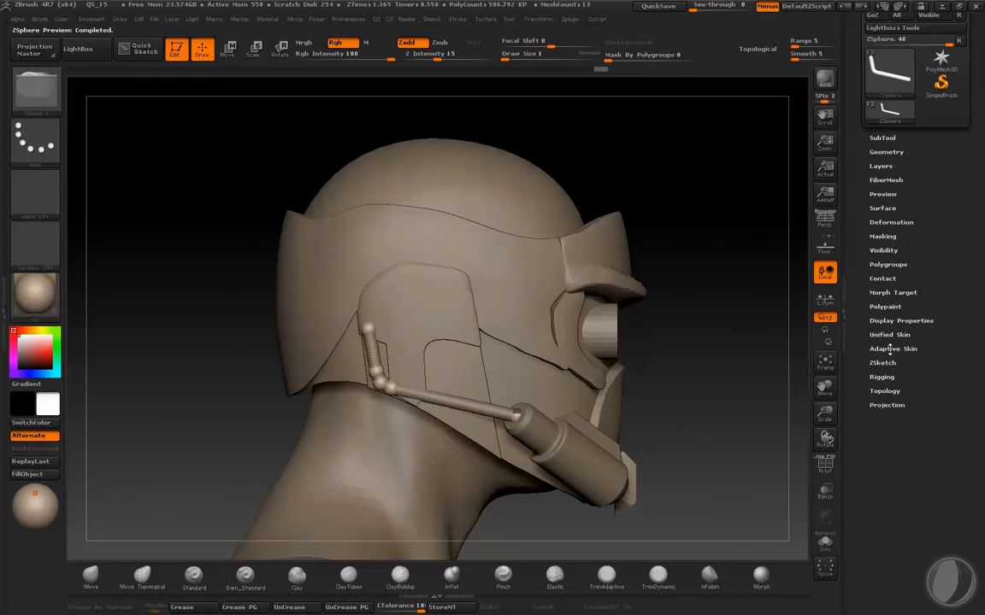
{"action": "left_click", "coordinate": [891, 348]}
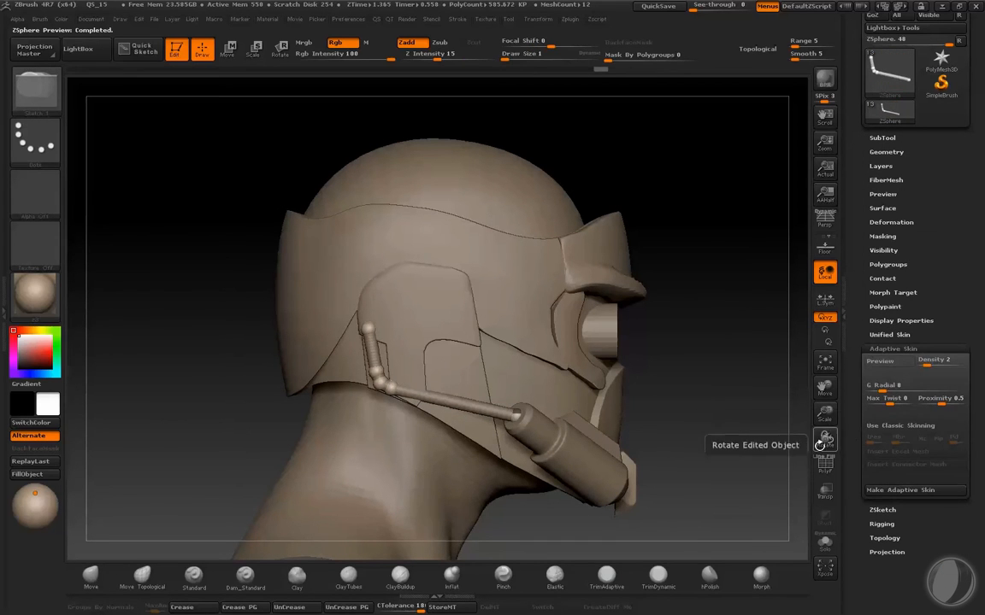
{"action": "key", "text": "a"}
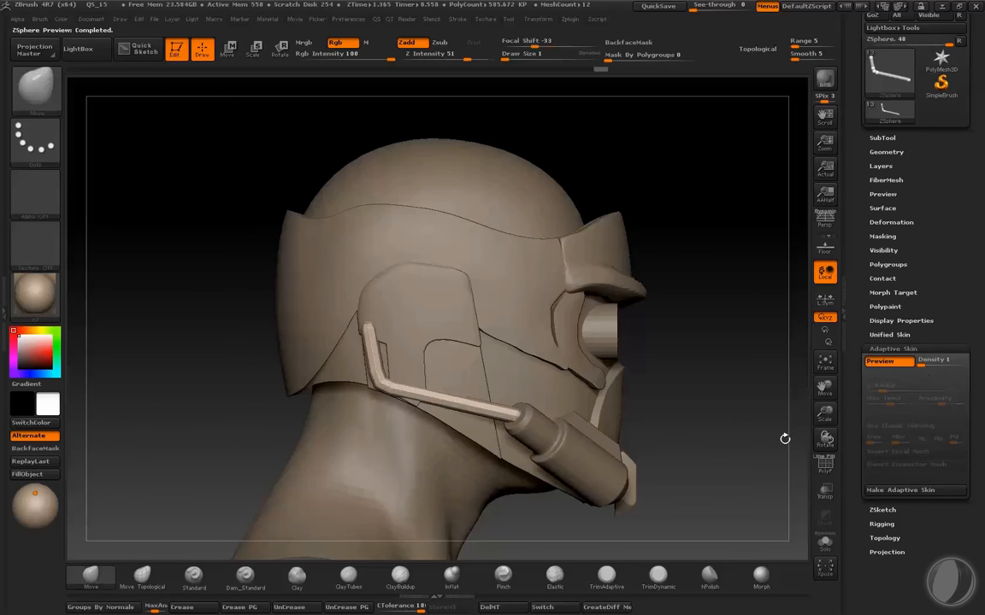
{"action": "left_click", "coordinate": [907, 492]}
{"action": "left_click", "coordinate": [885, 348]}
Step: Append the Skin_ZSphere mesh as a new subtool and make it active
{"action": "left_click", "coordinate": [886, 138]}
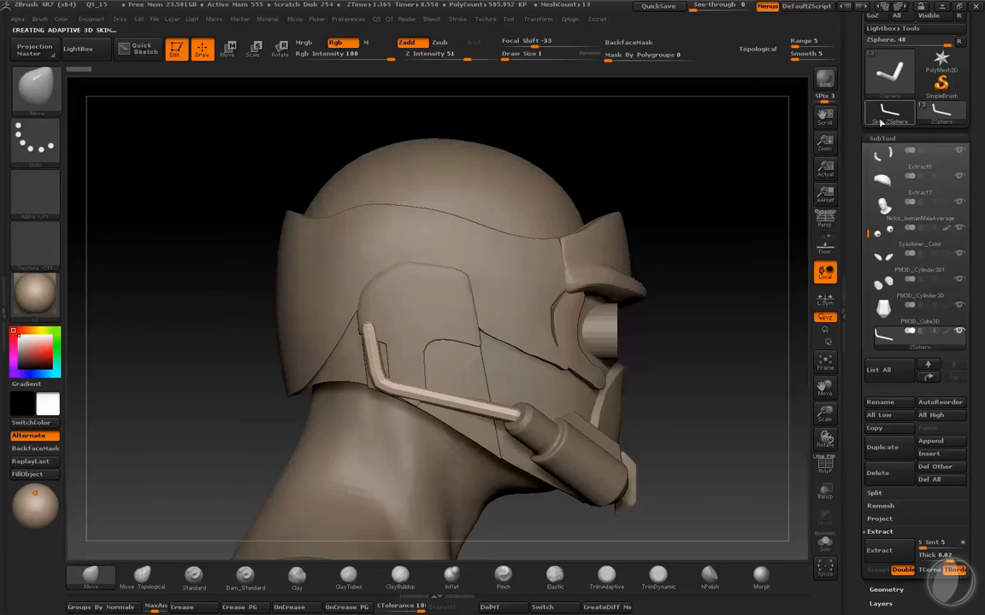
{"action": "left_click", "coordinate": [930, 444]}
{"action": "left_click", "coordinate": [880, 462]}
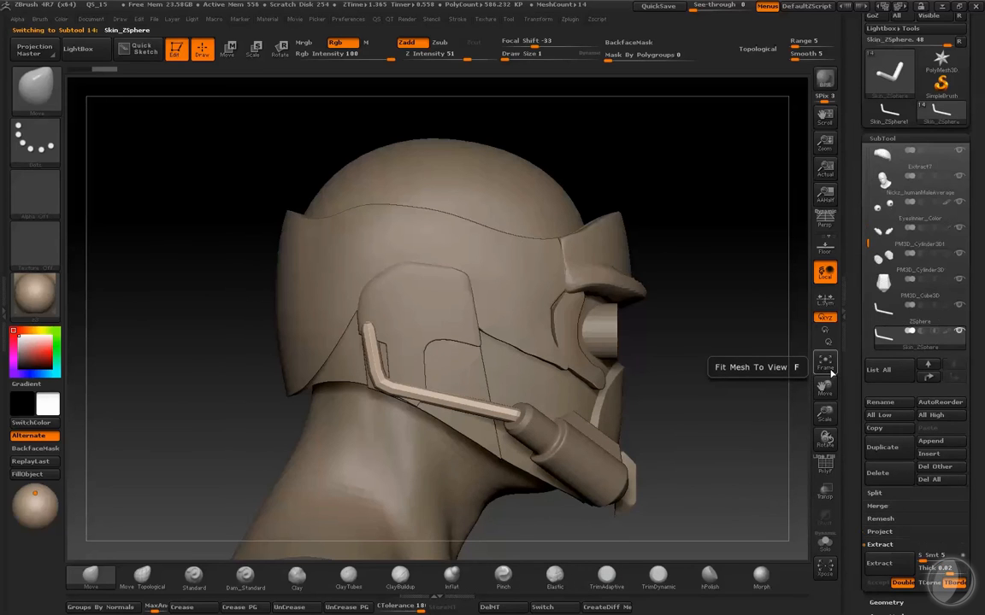
Step: Isolate the original ZSphere subtool with its wireframe shown, delete it, and show the whole model again without the wireframe
{"action": "key", "text": "Up"}
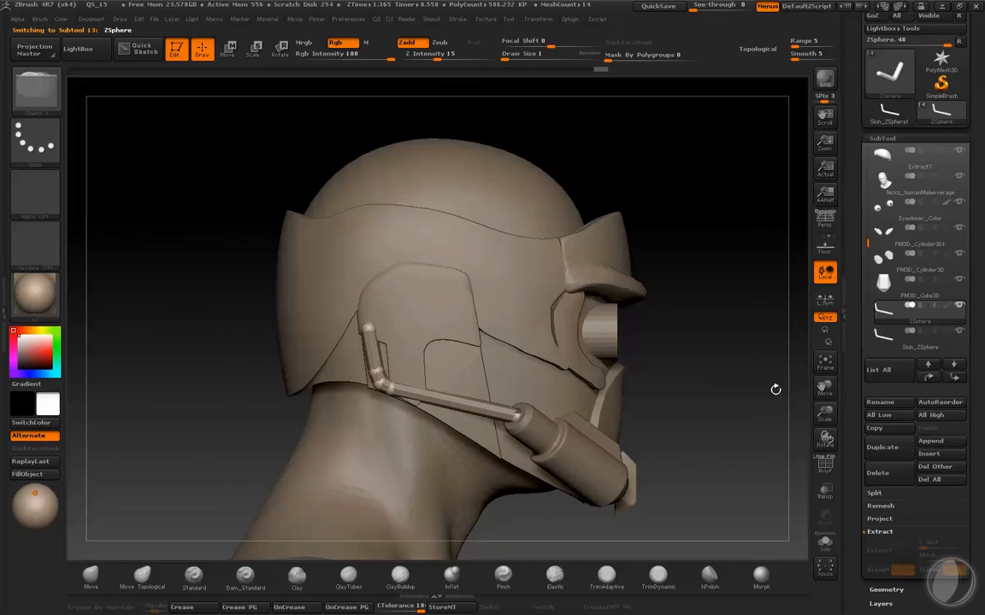
{"action": "key", "text": "shift+f"}
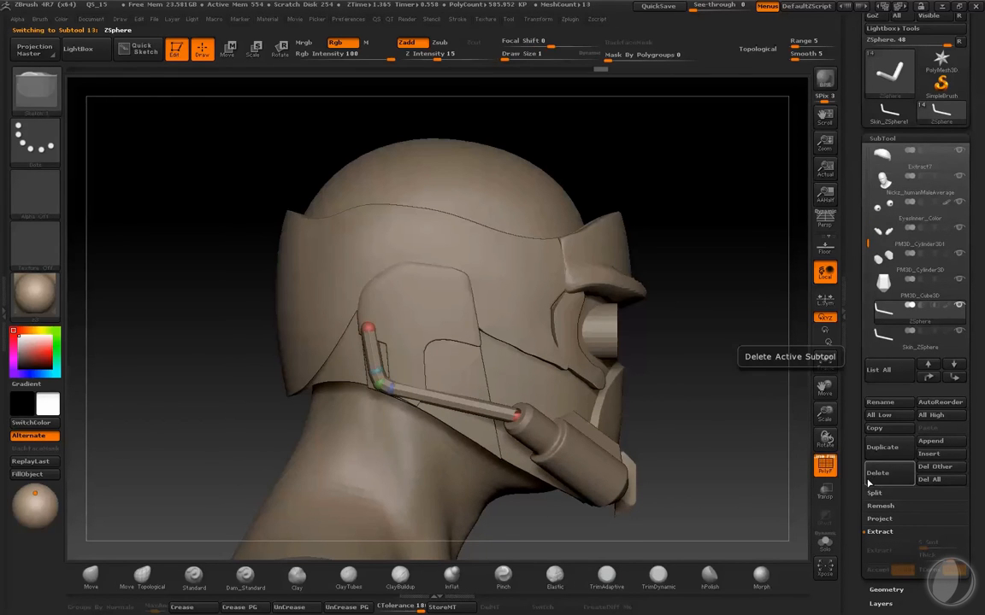
{"action": "key", "text": "alt+s"}
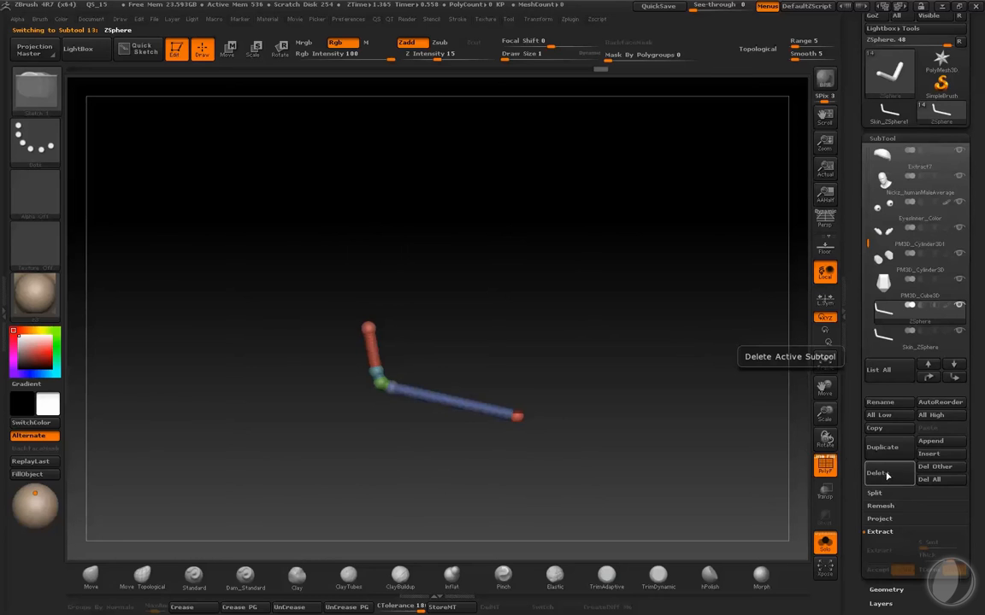
{"action": "left_click", "coordinate": [887, 483]}
{"action": "left_click", "coordinate": [762, 497]}
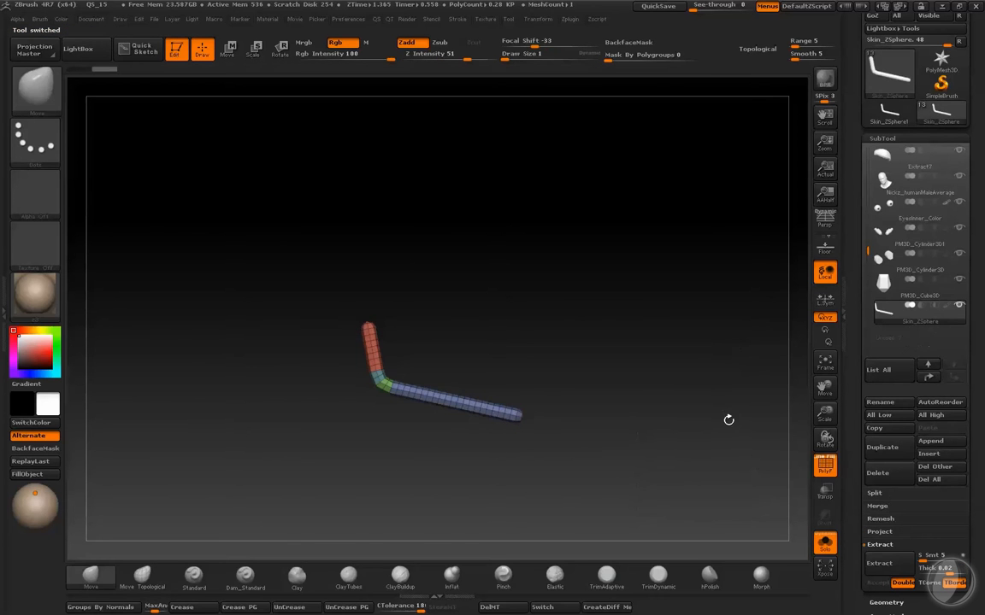
{"action": "key", "text": "alt+s"}
{"action": "key", "text": "shift+f"}
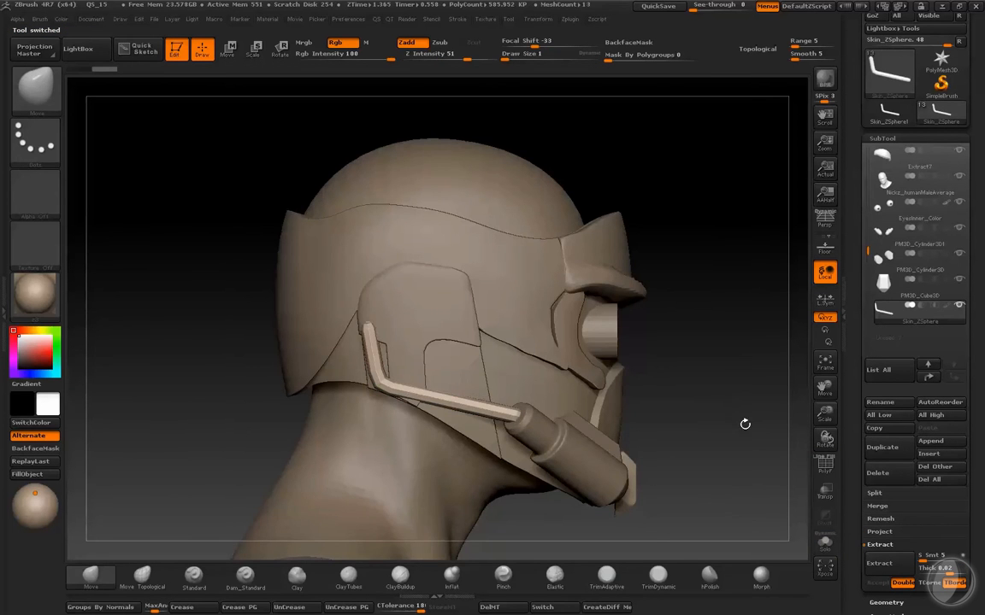
Step: Mirror and weld the tube mesh so the opposite side of the helmet has one too
{"action": "mouse_move", "coordinate": [744, 424]}
{"action": "left_mouse_down"}
{"action": "mouse_move", "coordinate": [685, 426]}
{"action": "mouse_move", "coordinate": [763, 423]}
{"action": "left_mouse_up"}
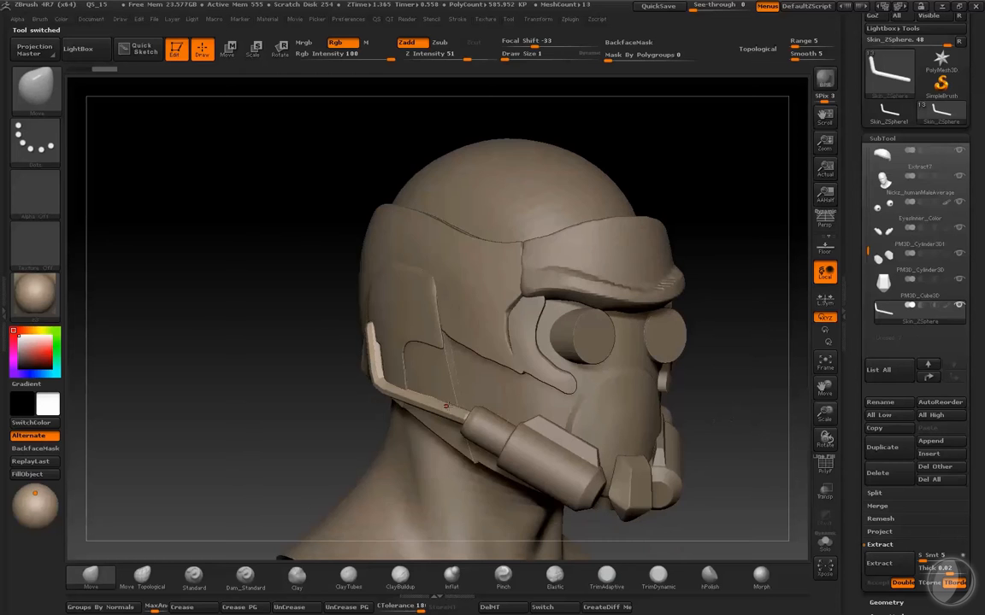
{"action": "key", "text": "space"}
{"action": "left_click", "coordinate": [458, 497]}
Step: Examine the fit of the mirrored tubes on the helmet, viewing it framed and with perspective toggled
{"action": "mouse_move", "coordinate": [743, 379]}
{"action": "left_mouse_down"}
{"action": "mouse_move", "coordinate": [700, 387]}
{"action": "mouse_move", "coordinate": [764, 382]}
{"action": "mouse_move", "coordinate": [728, 387]}
{"action": "mouse_move", "coordinate": [708, 347]}
{"action": "mouse_move", "coordinate": [653, 355]}
{"action": "mouse_move", "coordinate": [699, 351]}
{"action": "mouse_move", "coordinate": [670, 364]}
{"action": "mouse_move", "coordinate": [662, 355]}
{"action": "left_mouse_up"}
{"action": "key", "text": "f"}
{"action": "key", "text": "f"}
{"action": "key", "text": "p"}
{"action": "key", "text": "p"}
{"action": "key", "text": "s"}
{"action": "key", "text": "s"}
{"action": "left_click_drag", "start_coordinate": [667, 357], "coordinate": [701, 352]}
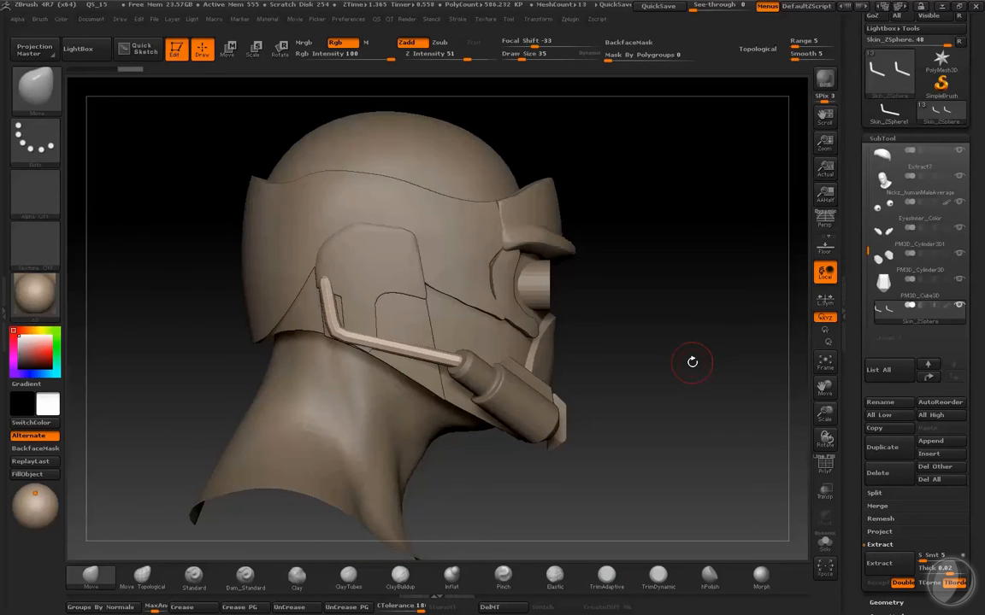
{"action": "key", "text": "s"}
{"action": "mouse_move", "coordinate": [651, 319]}
{"action": "left_mouse_down"}
{"action": "mouse_move", "coordinate": [658, 332]}
{"action": "mouse_move", "coordinate": [639, 347]}
{"action": "mouse_move", "coordinate": [589, 354]}
{"action": "mouse_move", "coordinate": [626, 357]}
{"action": "mouse_move", "coordinate": [674, 337]}
{"action": "mouse_move", "coordinate": [673, 328]}
{"action": "left_mouse_up"}
Step: Make the helmet's side band the active subtool and set the brush draw size to 86
{"action": "left_click", "coordinate": [379, 272], "text": "alt"}
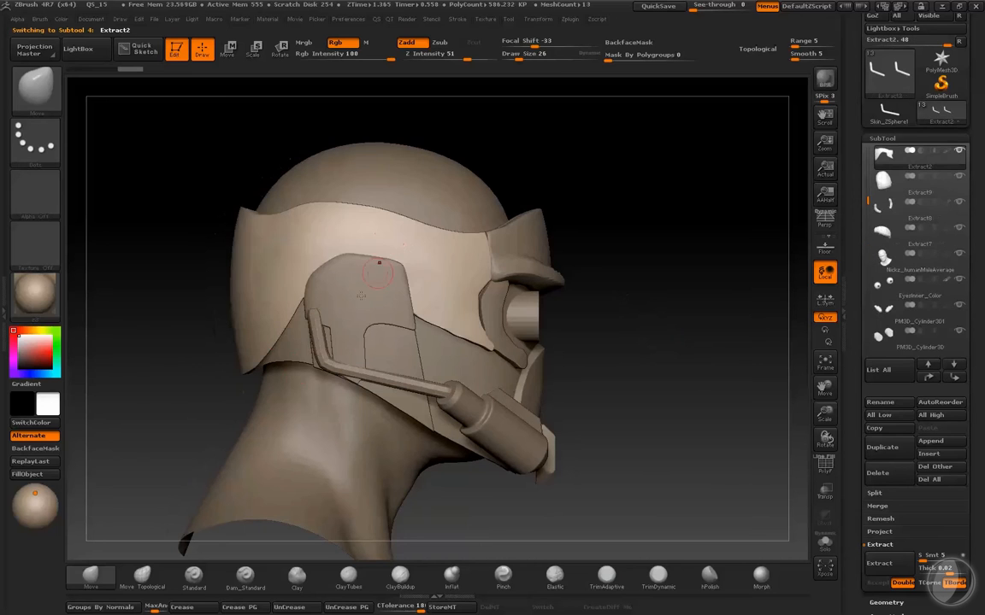
{"action": "key", "text": "s"}
{"action": "left_click", "coordinate": [436, 155]}
{"action": "mouse_move", "coordinate": [550, 143]}
{"action": "left_mouse_down", "text": "alt"}
{"action": "mouse_move", "coordinate": [573, 189]}
{"action": "mouse_move", "coordinate": [581, 147]}
{"action": "left_mouse_up", "text": "alt"}
{"action": "key", "text": "bracketleft"}
{"action": "key", "text": "bracketleft"}
{"action": "key", "text": "bracketleft"}
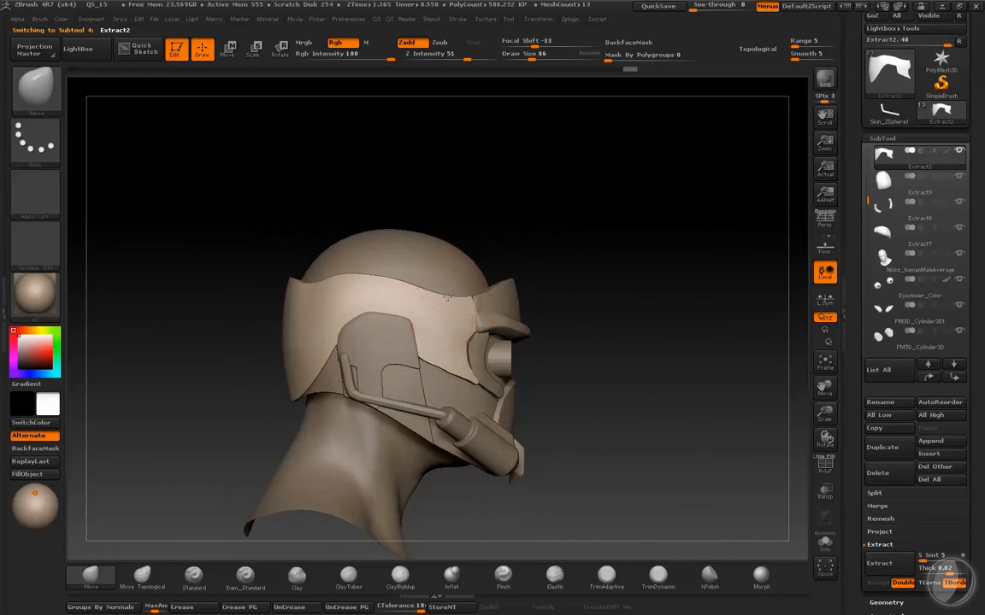
Step: Inspect the side band's wireframe and try to reconstruct a lower subdivision level for it
{"action": "key", "text": "shift+f"}
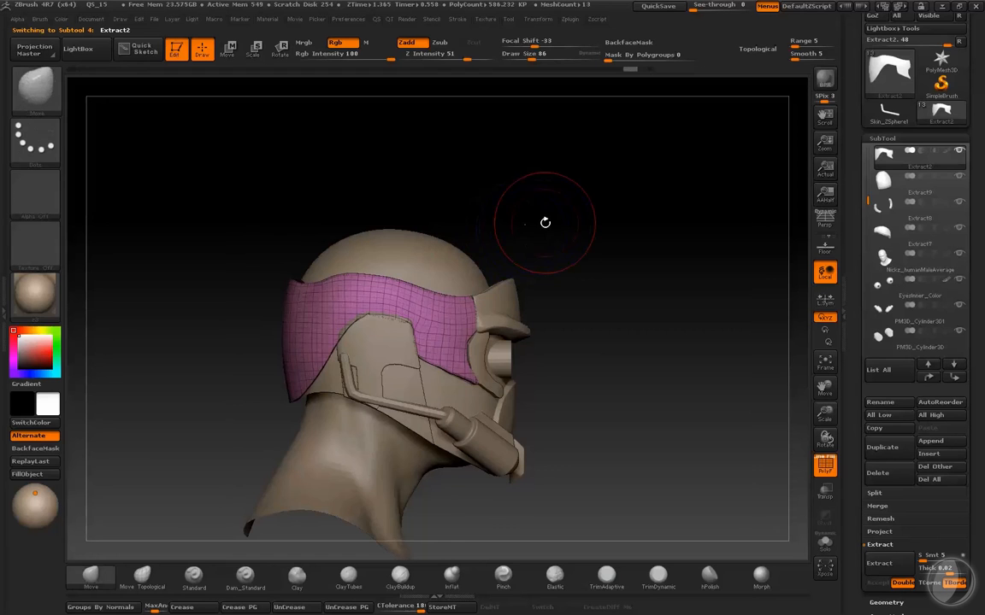
{"action": "key", "text": "shift+f"}
{"action": "left_click_drag", "start_coordinate": [544, 223], "coordinate": [534, 218]}
{"action": "key", "text": "q"}
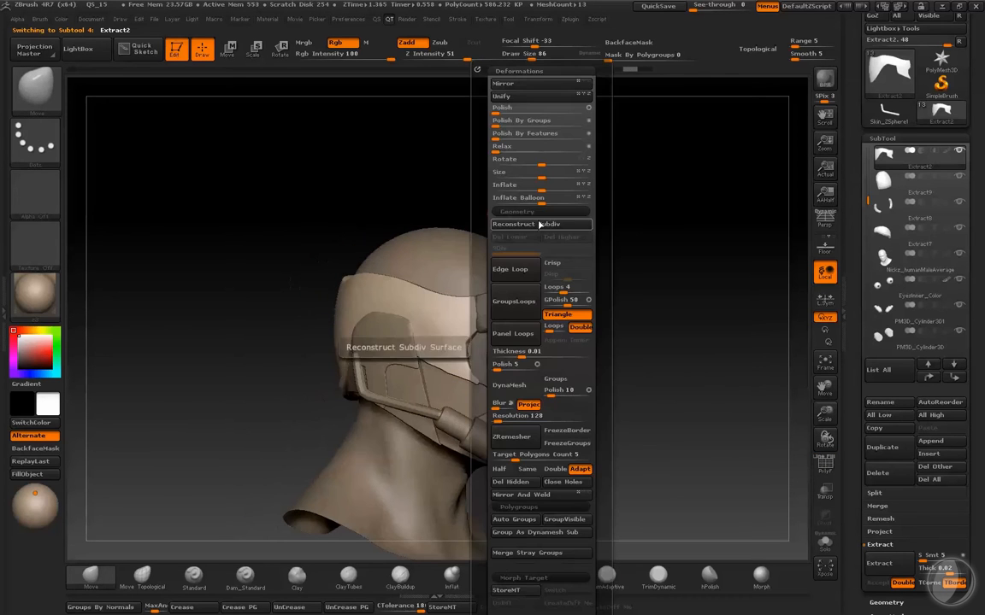
{"action": "left_click", "coordinate": [530, 225]}
{"action": "key", "text": "shift+f"}
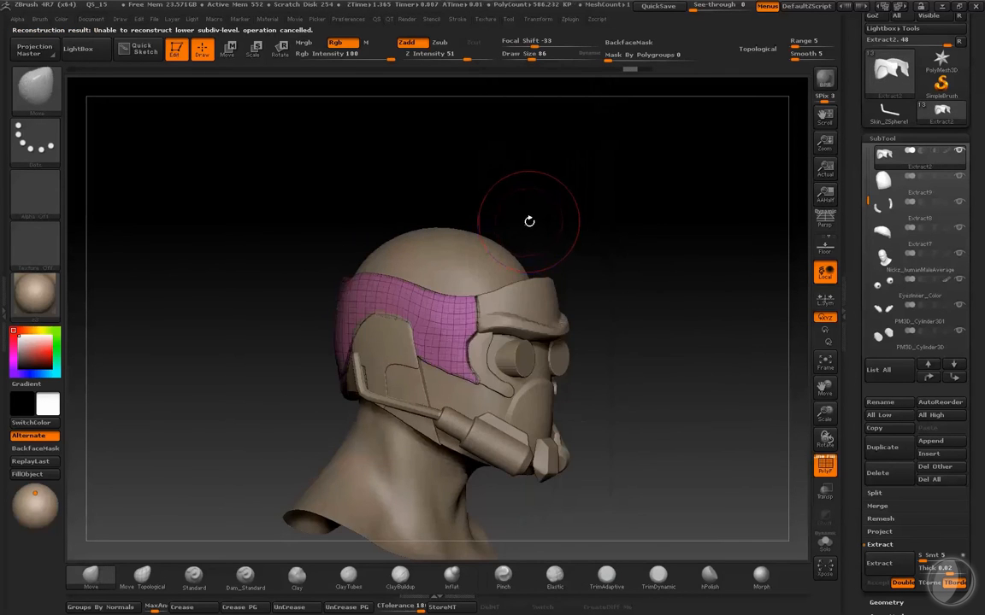
Step: Hide the side band's wireframe and raise its upper edge above the temple with the Move brush at draw size 78
{"action": "key", "text": "q"}
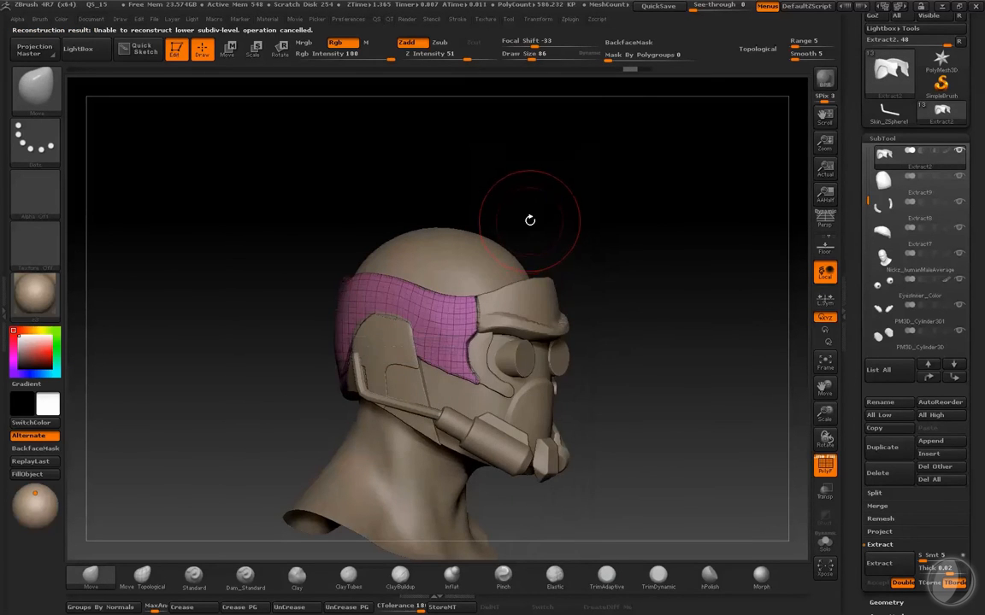
{"action": "key", "text": "shift+f"}
{"action": "mouse_move", "coordinate": [530, 219]}
{"action": "left_mouse_down"}
{"action": "mouse_move", "coordinate": [558, 202]}
{"action": "mouse_move", "coordinate": [418, 286]}
{"action": "mouse_move", "coordinate": [389, 262]}
{"action": "mouse_move", "coordinate": [338, 258]}
{"action": "left_mouse_up"}
{"action": "mouse_move", "coordinate": [385, 271]}
{"action": "left_mouse_down"}
{"action": "mouse_move", "coordinate": [341, 261]}
{"action": "mouse_move", "coordinate": [358, 251]}
{"action": "left_mouse_up"}
{"action": "key", "text": "shift"}
{"action": "key", "text": "bracketleft"}
{"action": "key", "text": "bracketleft"}
{"action": "key", "text": "bracketleft"}
{"action": "key", "text": "bracketleft"}
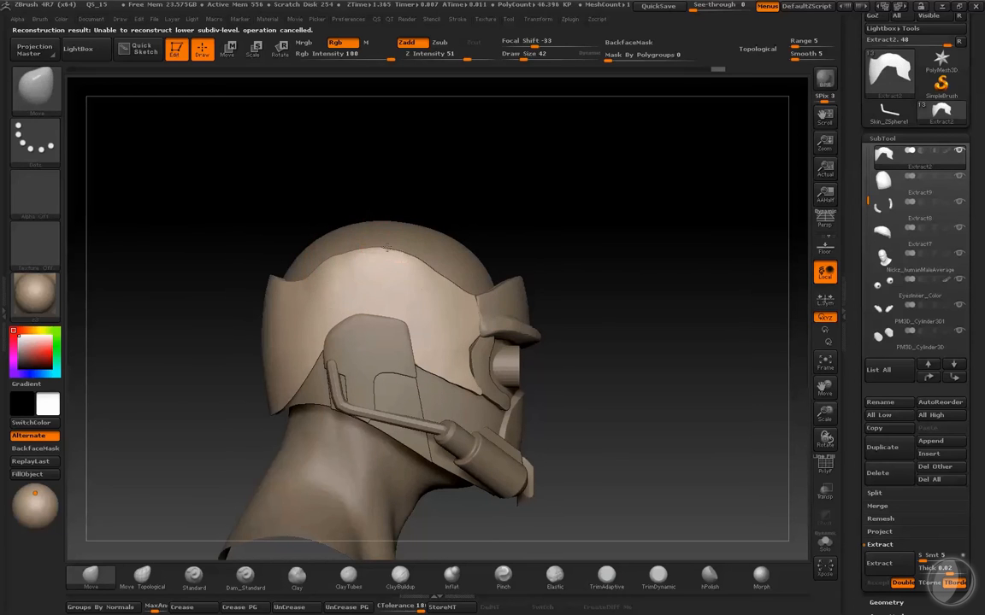
{"action": "key", "text": "bracketright"}
{"action": "key", "text": "bracketright"}
{"action": "key", "text": "bracketright"}
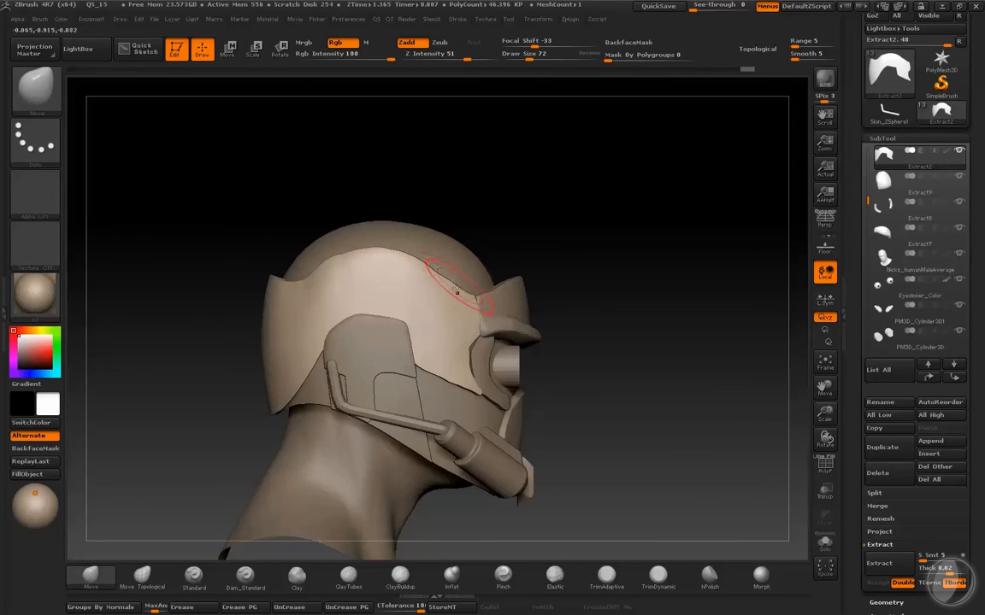
{"action": "key", "text": "bracketright"}
{"action": "mouse_move", "coordinate": [447, 286]}
{"action": "left_mouse_down"}
{"action": "mouse_move", "coordinate": [462, 268]}
{"action": "mouse_move", "coordinate": [425, 252]}
{"action": "left_mouse_up"}
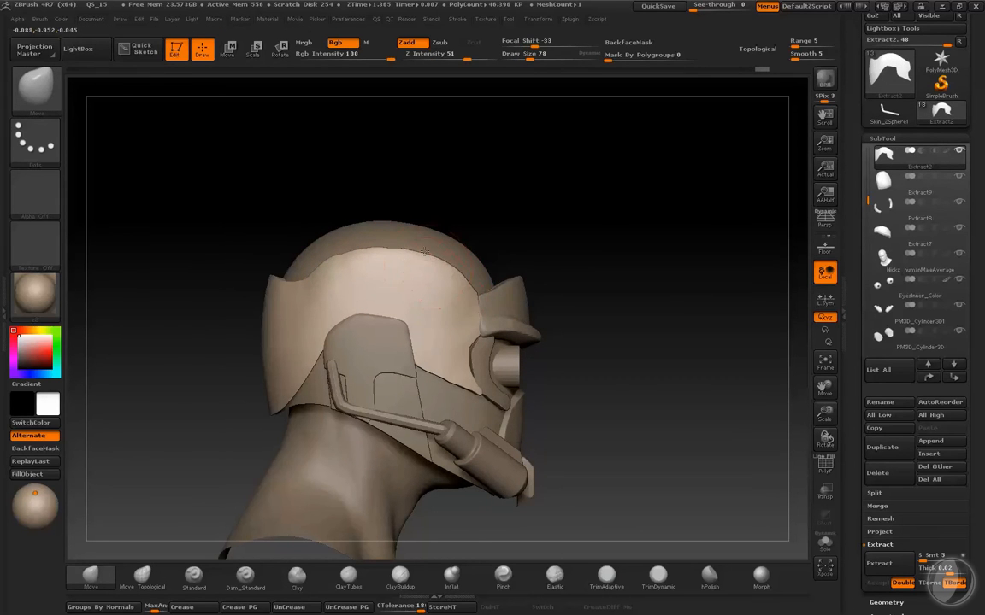
Step: Raise the rear part of the side band's upper edge with the Move brush, increasing the draw size to 97
{"action": "key", "text": "bracketright"}
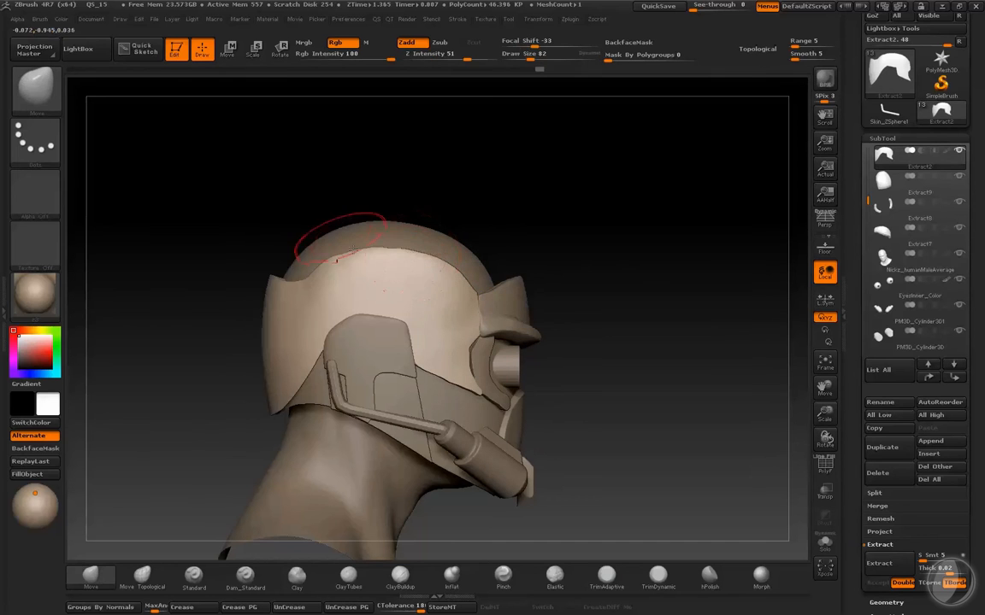
{"action": "key", "text": "bracketright"}
{"action": "key", "text": "bracketright"}
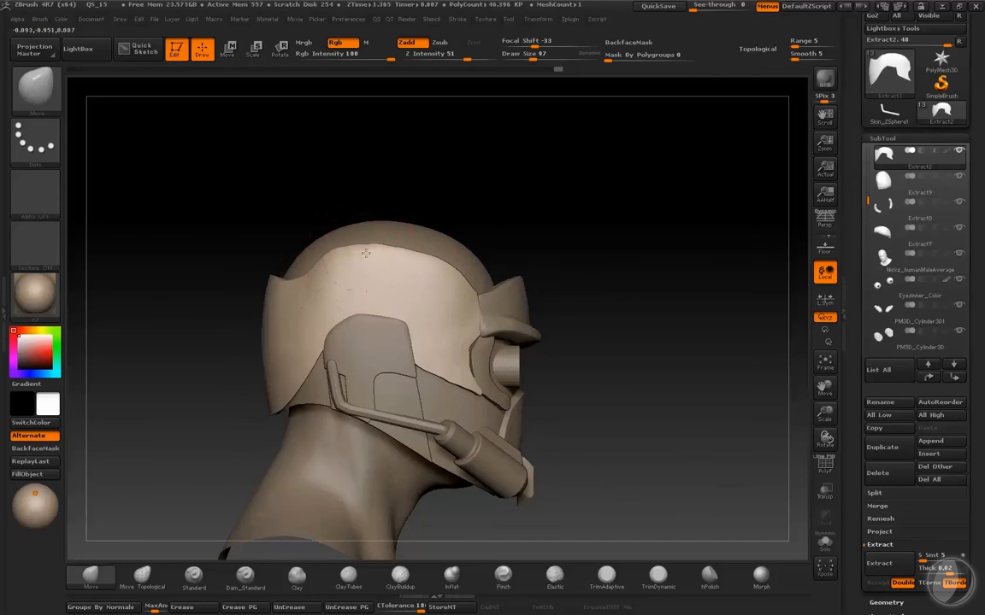
Step: Shape the side band symmetrically from the front, moving its upper tips inward with a larger Move brush and rounding out its sides
{"action": "left_click_drag", "start_coordinate": [461, 189], "coordinate": [492, 189]}
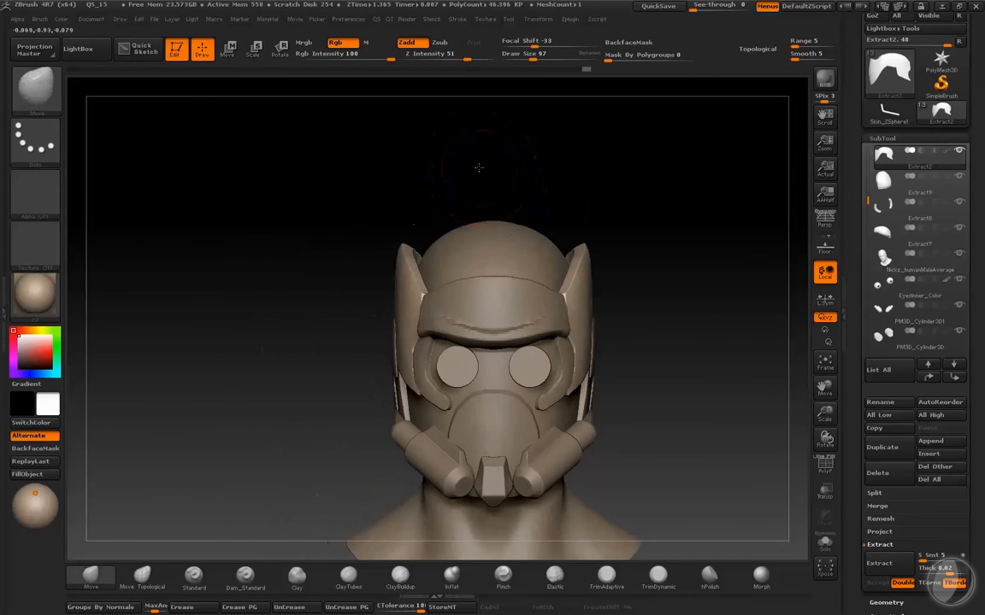
{"action": "key", "text": "bracketright"}
{"action": "key", "text": "bracketright"}
{"action": "key", "text": "bracketright"}
{"action": "left_click_drag", "start_coordinate": [396, 252], "coordinate": [406, 254]}
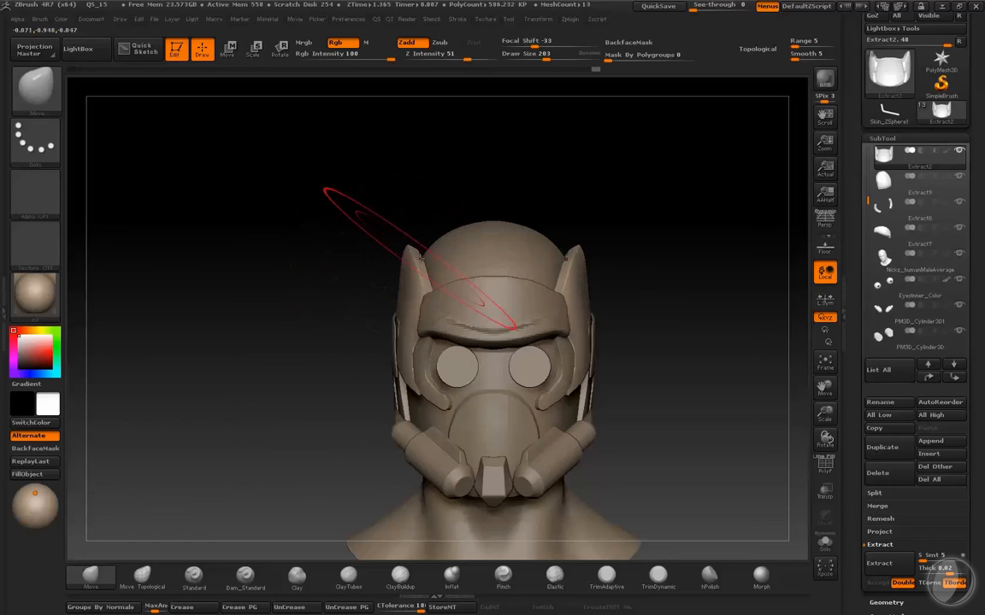
{"action": "left_click_drag", "start_coordinate": [401, 323], "coordinate": [395, 320]}
{"action": "key", "text": "bracketleft"}
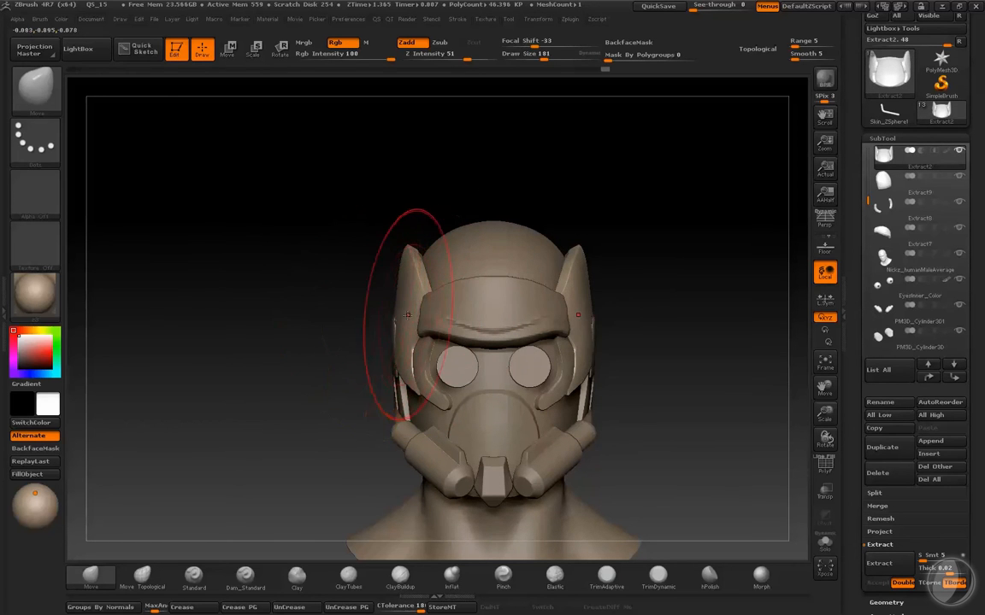
{"action": "key", "text": "bracketleft"}
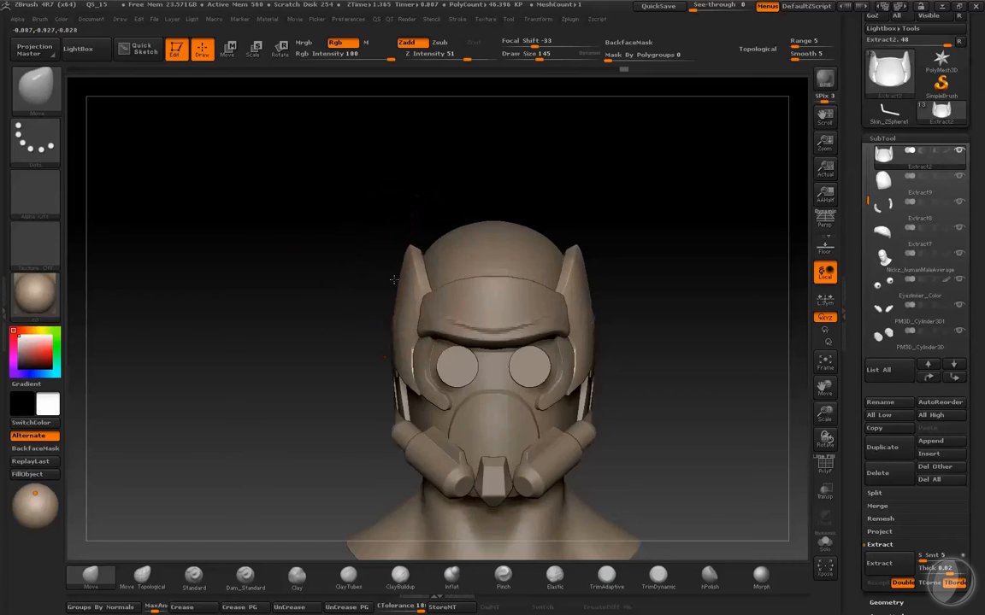
Step: Raise the side band's upper edge at the back of the head with the Move brush at draw size 105
{"action": "mouse_move", "coordinate": [441, 184]}
{"action": "left_mouse_down", "text": "shift"}
{"action": "mouse_move", "coordinate": [488, 195]}
{"action": "mouse_move", "coordinate": [554, 176]}
{"action": "left_mouse_up", "text": "shift"}
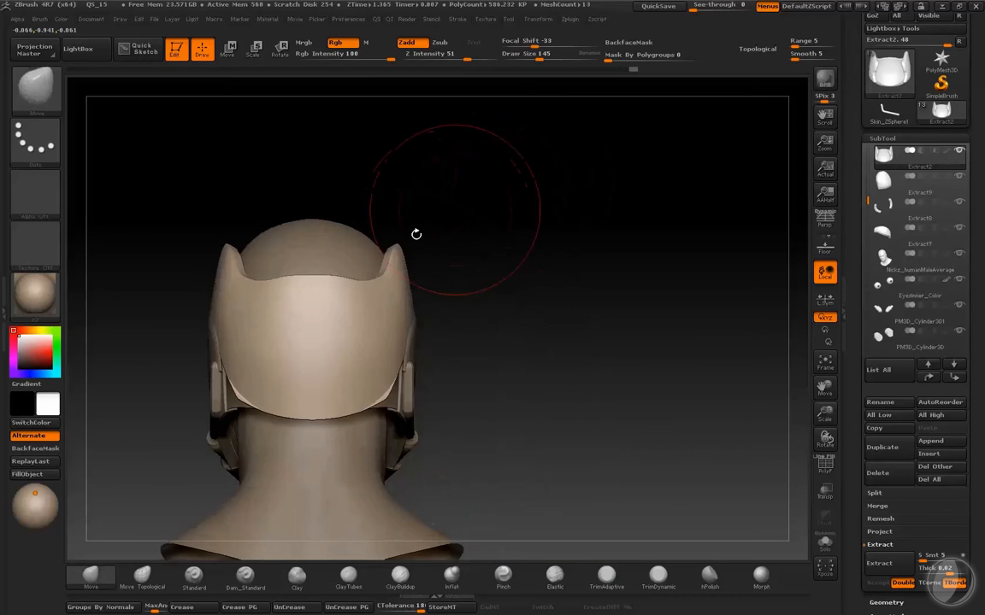
{"action": "left_click_drag", "start_coordinate": [486, 205], "coordinate": [402, 254], "text": "shift"}
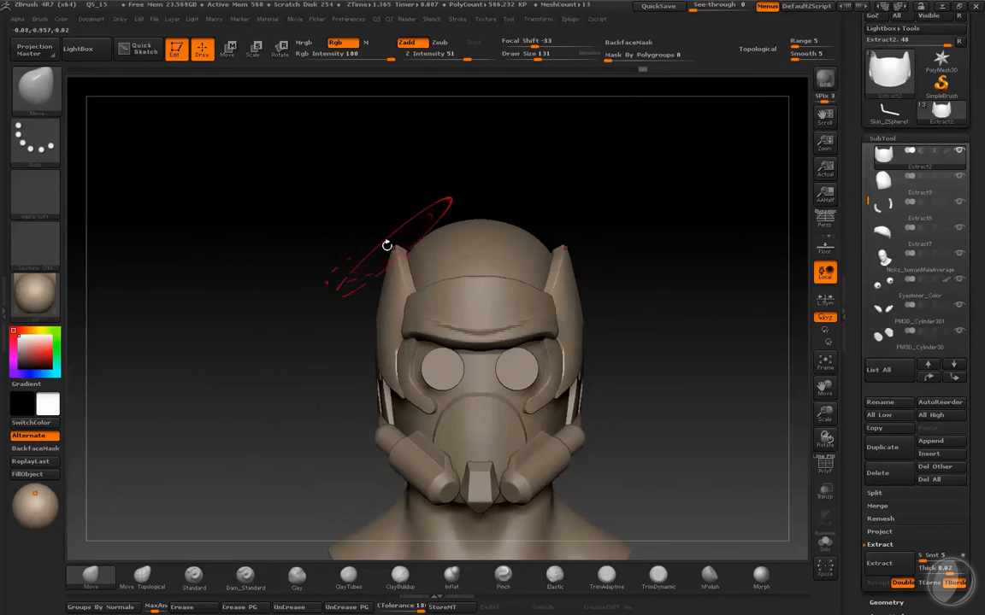
{"action": "mouse_move", "coordinate": [312, 237]}
{"action": "left_mouse_down"}
{"action": "mouse_move", "coordinate": [411, 226]}
{"action": "mouse_move", "coordinate": [397, 235]}
{"action": "mouse_move", "coordinate": [403, 248]}
{"action": "mouse_move", "coordinate": [360, 239]}
{"action": "mouse_move", "coordinate": [338, 244]}
{"action": "mouse_move", "coordinate": [340, 263]}
{"action": "mouse_move", "coordinate": [295, 271]}
{"action": "left_mouse_up"}
{"action": "key", "text": "s"}
{"action": "mouse_move", "coordinate": [239, 248]}
{"action": "left_mouse_down"}
{"action": "mouse_move", "coordinate": [365, 168]}
{"action": "mouse_move", "coordinate": [383, 177]}
{"action": "left_mouse_up"}
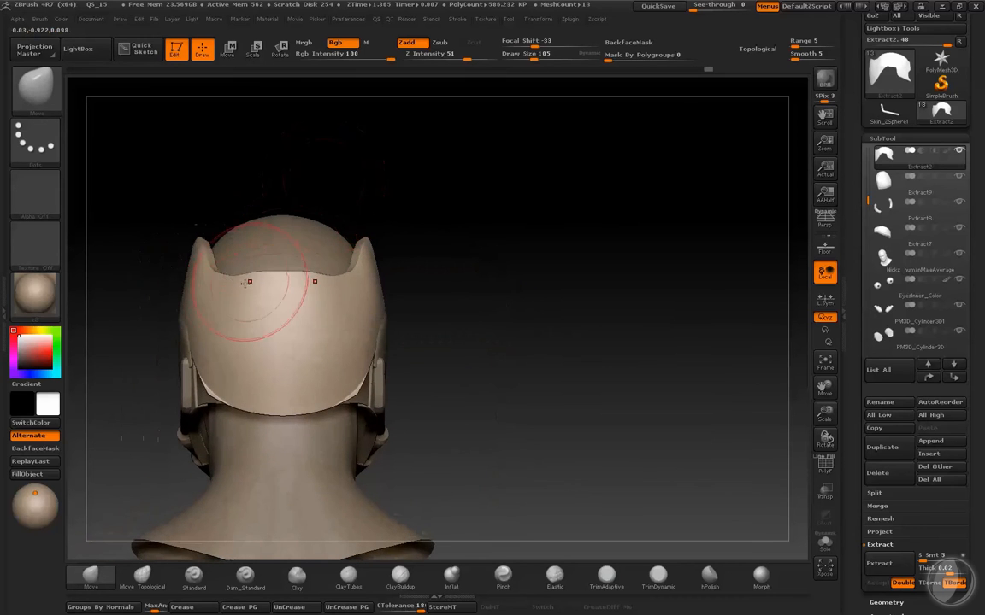
{"action": "mouse_move", "coordinate": [246, 281]}
{"action": "left_mouse_down"}
{"action": "mouse_move", "coordinate": [246, 268]}
{"action": "mouse_move", "coordinate": [277, 269]}
{"action": "mouse_move", "coordinate": [278, 257]}
{"action": "mouse_move", "coordinate": [234, 265]}
{"action": "left_mouse_up"}
Step: Set the draw size to 101 and smooth the side band's rear contour in profile
{"action": "mouse_move", "coordinate": [259, 164]}
{"action": "left_mouse_down"}
{"action": "mouse_move", "coordinate": [391, 171]}
{"action": "mouse_move", "coordinate": [405, 185]}
{"action": "left_mouse_up"}
{"action": "key", "text": "s"}
{"action": "mouse_move", "coordinate": [301, 243]}
{"action": "left_mouse_down"}
{"action": "mouse_move", "coordinate": [282, 244]}
{"action": "mouse_move", "coordinate": [309, 275]}
{"action": "mouse_move", "coordinate": [283, 245]}
{"action": "left_mouse_up"}
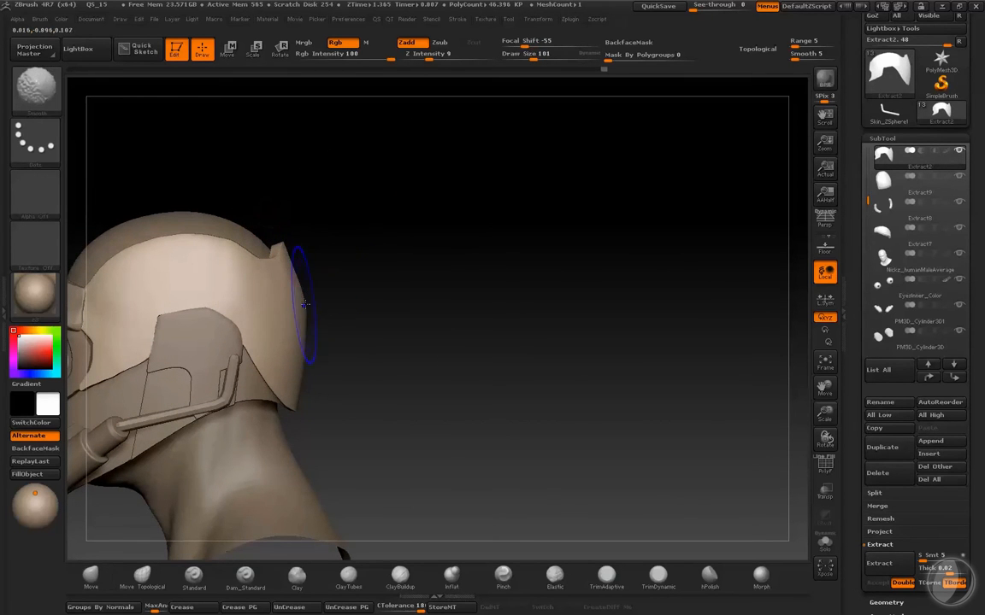
{"action": "left_click_drag", "start_coordinate": [306, 328], "coordinate": [304, 329]}
Step: Arch the centre of the side band's rear upper edge upward at draw size 78 and smooth it
{"action": "left_click_drag", "start_coordinate": [352, 235], "coordinate": [287, 240]}
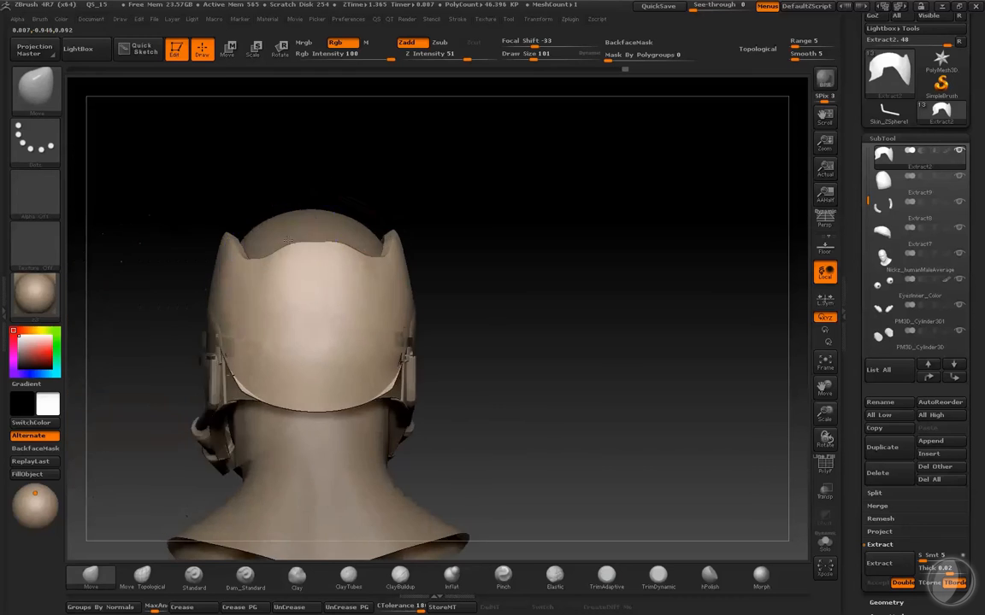
{"action": "right_click_drag", "start_coordinate": [287, 240], "coordinate": [292, 240], "text": "shift"}
{"action": "key", "text": "bracketleft"}
{"action": "key", "text": "bracketleft"}
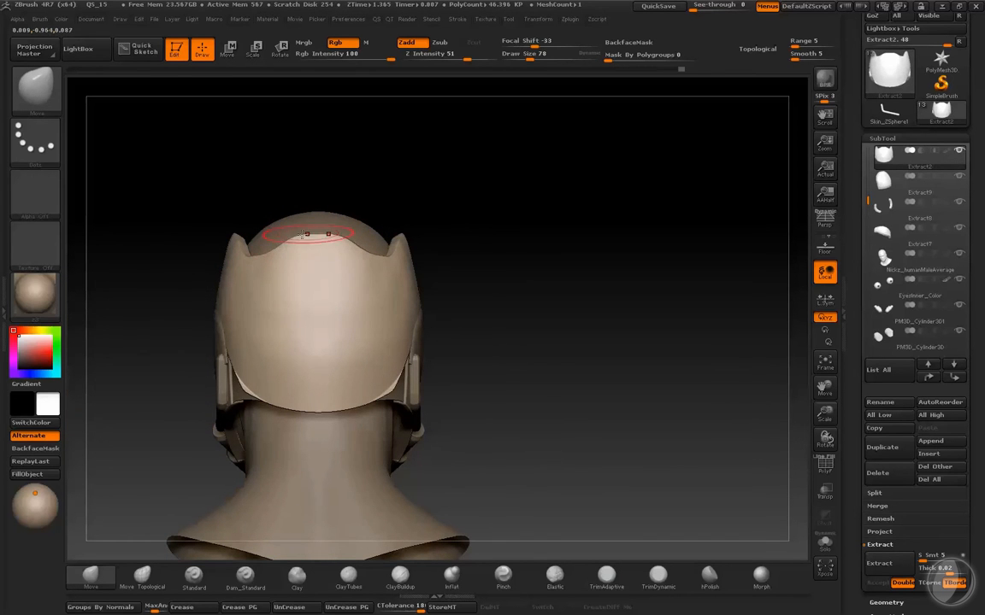
{"action": "key", "text": "shift"}
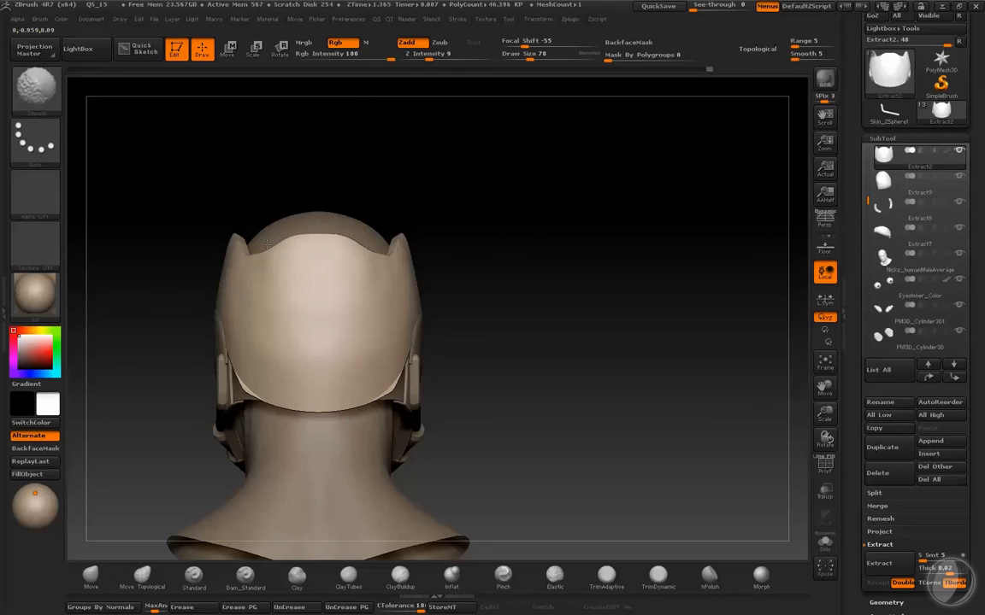
Step: Push the side band's rear profile slightly outward with the Move brush at draw size 131
{"action": "left_click_drag", "start_coordinate": [412, 168], "coordinate": [341, 203]}
{"action": "key", "text": "bracketright"}
{"action": "key", "text": "bracketright"}
{"action": "key", "text": "bracketright"}
{"action": "key", "text": "bracketright"}
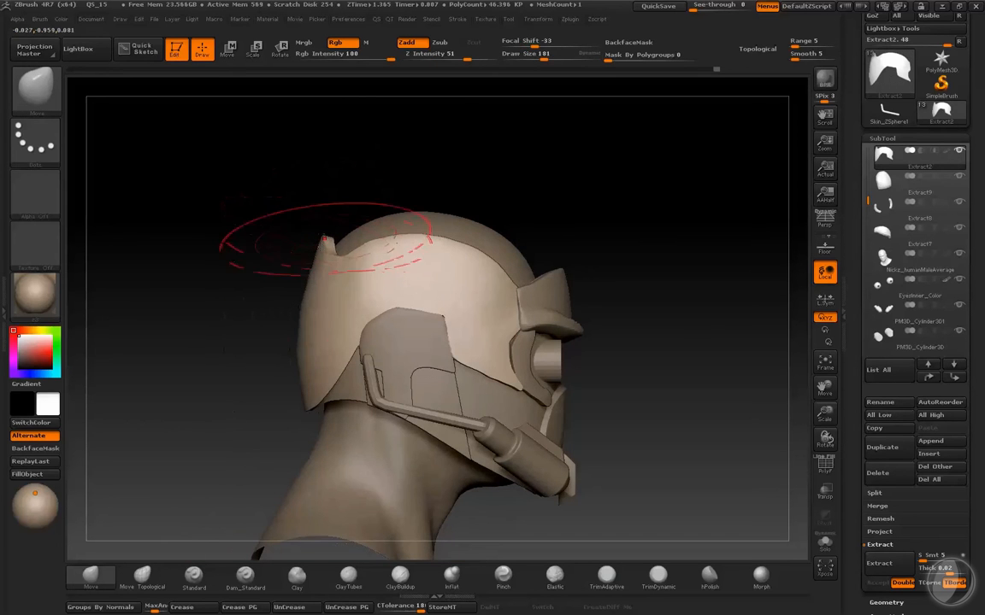
{"action": "key", "text": "s"}
{"action": "left_click_drag", "start_coordinate": [325, 243], "coordinate": [317, 244]}
{"action": "mouse_move", "coordinate": [301, 289]}
{"action": "left_mouse_down"}
{"action": "mouse_move", "coordinate": [289, 277]}
{"action": "mouse_move", "coordinate": [302, 272]}
{"action": "left_mouse_up"}
{"action": "key", "text": "s"}
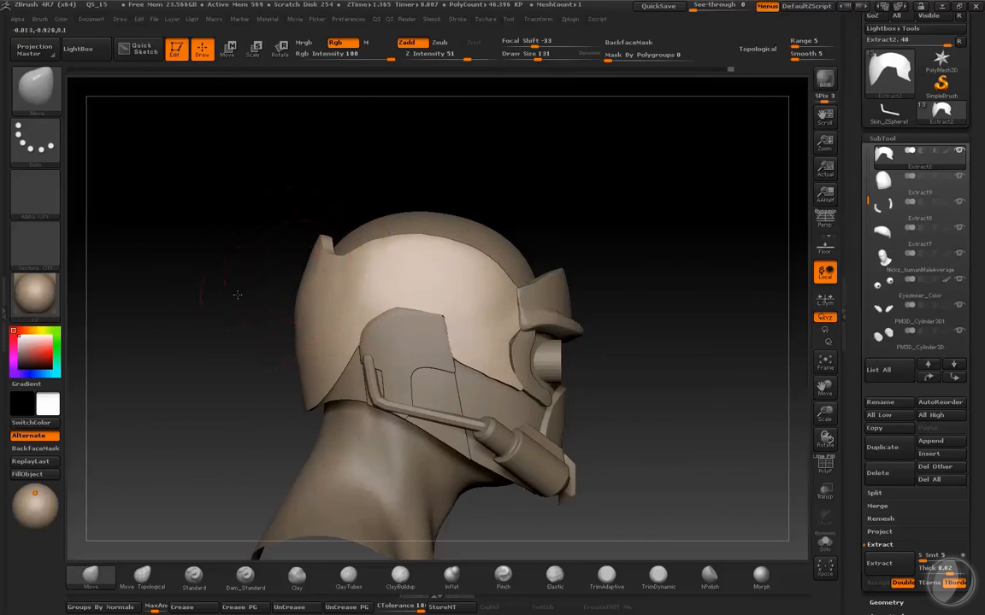
Step: Examine the reshaped side band in profile and three-quarter views with perspective toggled, and set the draw size to 50
{"action": "left_click_drag", "start_coordinate": [238, 295], "coordinate": [214, 269], "text": "alt"}
{"action": "mouse_move", "coordinate": [681, 270]}
{"action": "left_mouse_down"}
{"action": "mouse_move", "coordinate": [620, 278]}
{"action": "mouse_move", "coordinate": [685, 272]}
{"action": "mouse_move", "coordinate": [655, 300]}
{"action": "mouse_move", "coordinate": [701, 301]}
{"action": "mouse_move", "coordinate": [660, 303]}
{"action": "mouse_move", "coordinate": [674, 326]}
{"action": "left_mouse_up"}
{"action": "key", "text": "p"}
{"action": "key", "text": "s"}
{"action": "key", "text": "p"}
{"action": "key", "text": "s"}
{"action": "left_click_drag", "start_coordinate": [537, 322], "coordinate": [531, 327]}
{"action": "mouse_move", "coordinate": [659, 285]}
{"action": "left_mouse_down"}
{"action": "mouse_move", "coordinate": [631, 282]}
{"action": "mouse_move", "coordinate": [662, 281]}
{"action": "mouse_move", "coordinate": [674, 237]}
{"action": "left_mouse_up"}
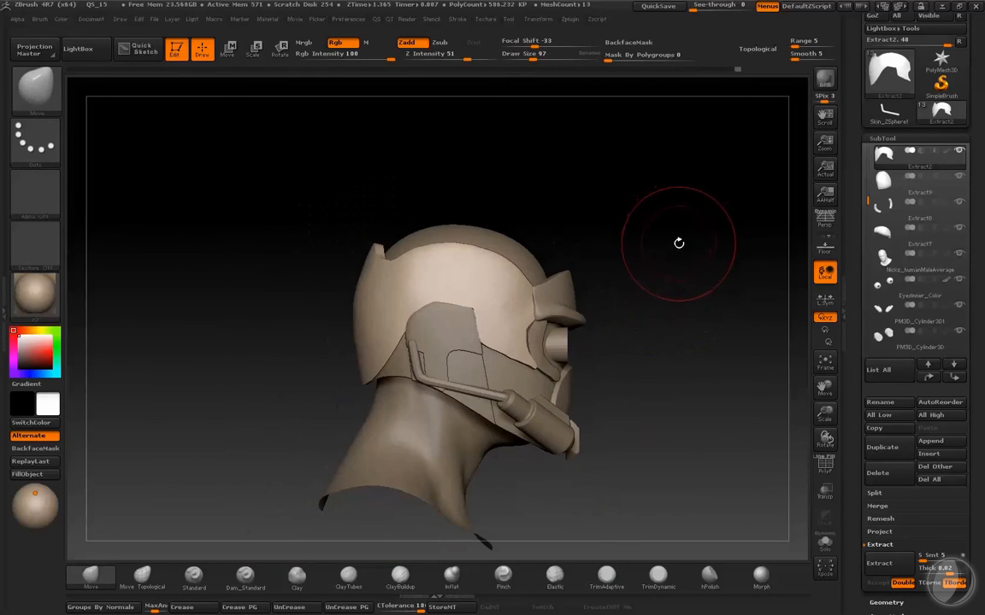
{"action": "key", "text": "s"}
{"action": "left_click_drag", "start_coordinate": [518, 375], "coordinate": [502, 374]}
{"action": "mouse_move", "coordinate": [654, 344]}
{"action": "left_mouse_down", "text": "alt"}
{"action": "mouse_move", "coordinate": [567, 328]}
{"action": "mouse_move", "coordinate": [558, 344]}
{"action": "mouse_move", "coordinate": [629, 347]}
{"action": "left_mouse_up", "text": "alt"}
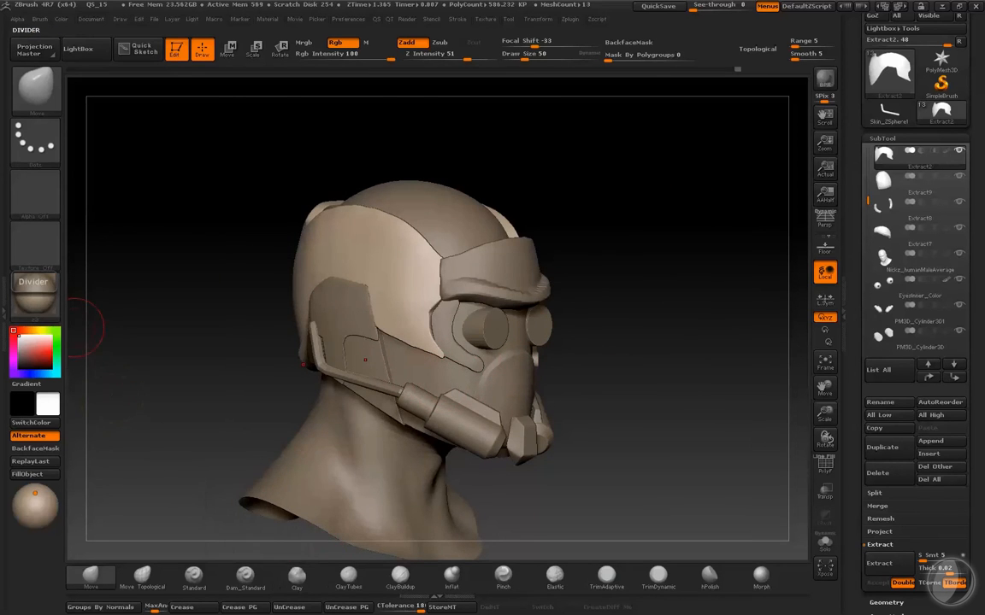
Step: Compare the helmet with the Star-Lord reference image in the Windows photo viewer, using a matching three-quarter view
{"action": "left_click_drag", "start_coordinate": [0, 50], "coordinate": [94, 78]}
{"action": "scroll", "coordinate": [284, 174], "scroll_direction": "down", "scroll_amount": 3}
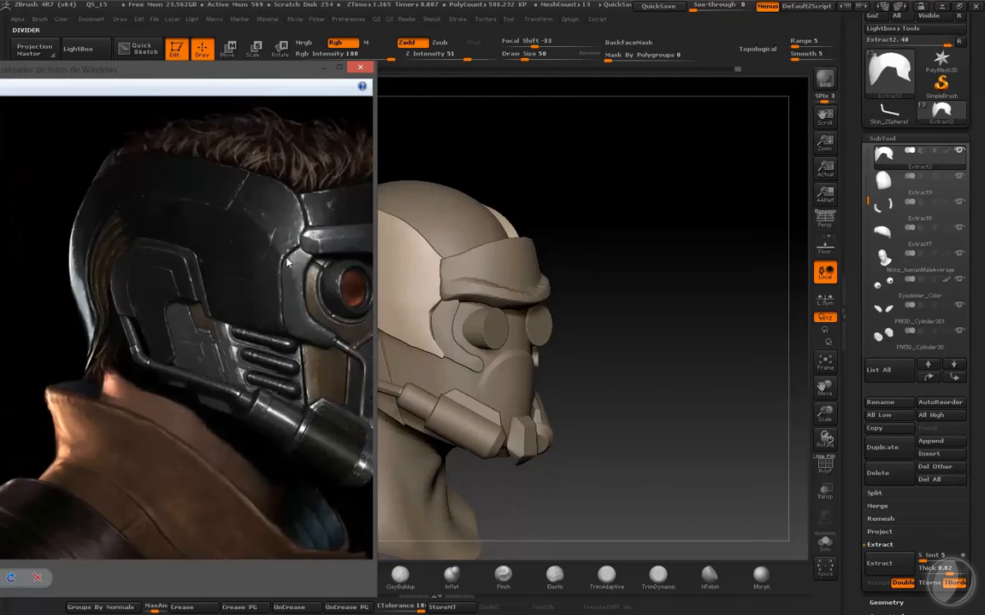
{"action": "left_click", "coordinate": [625, 203]}
{"action": "left_click_drag", "start_coordinate": [581, 192], "coordinate": [682, 197], "text": "alt"}
{"action": "key", "text": "alt+Tab"}
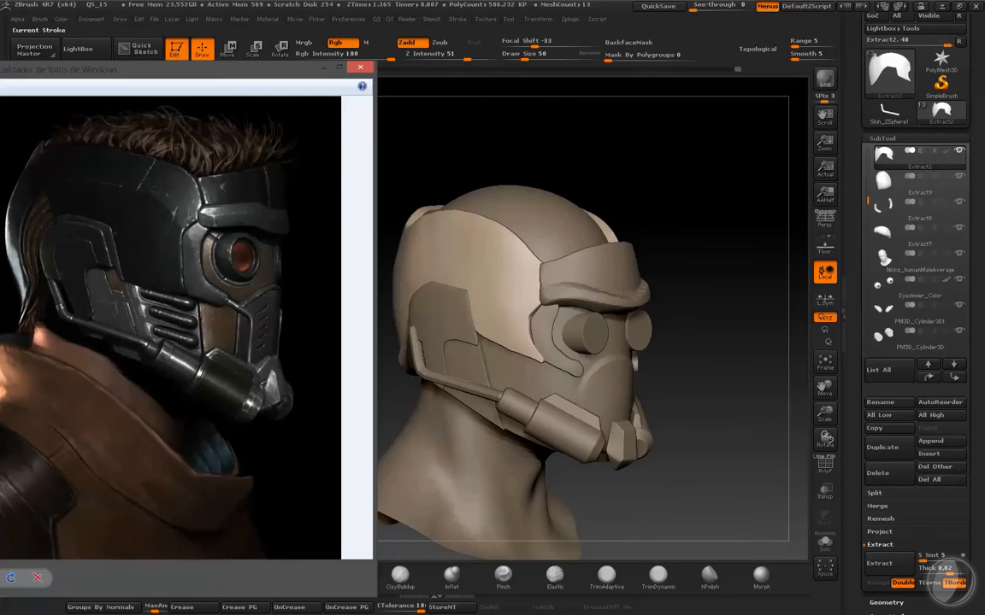
{"action": "left_click_drag", "start_coordinate": [234, 80], "coordinate": [255, 82]}
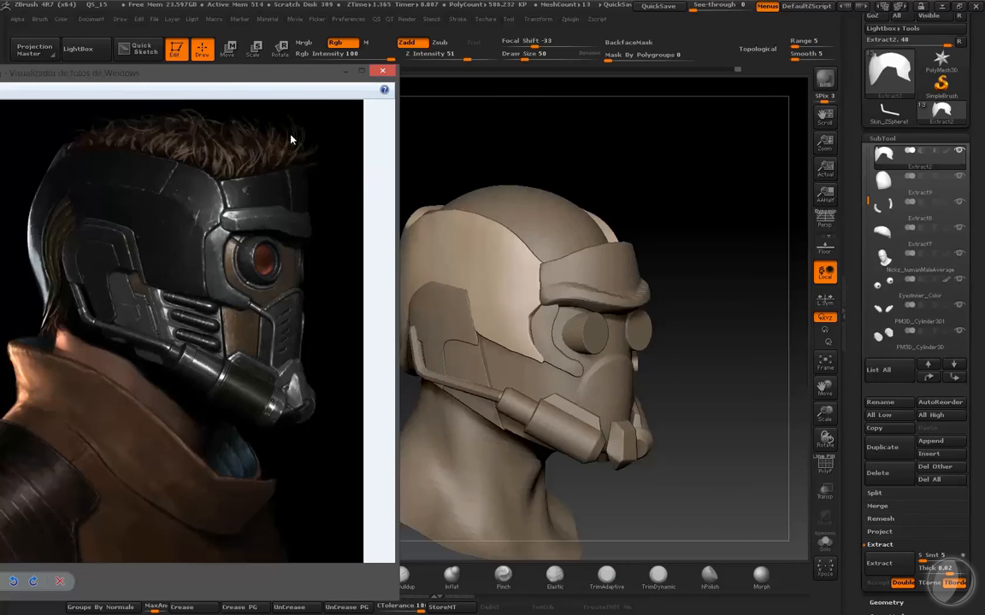
{"action": "left_click_drag", "start_coordinate": [311, 79], "coordinate": [0, 75]}
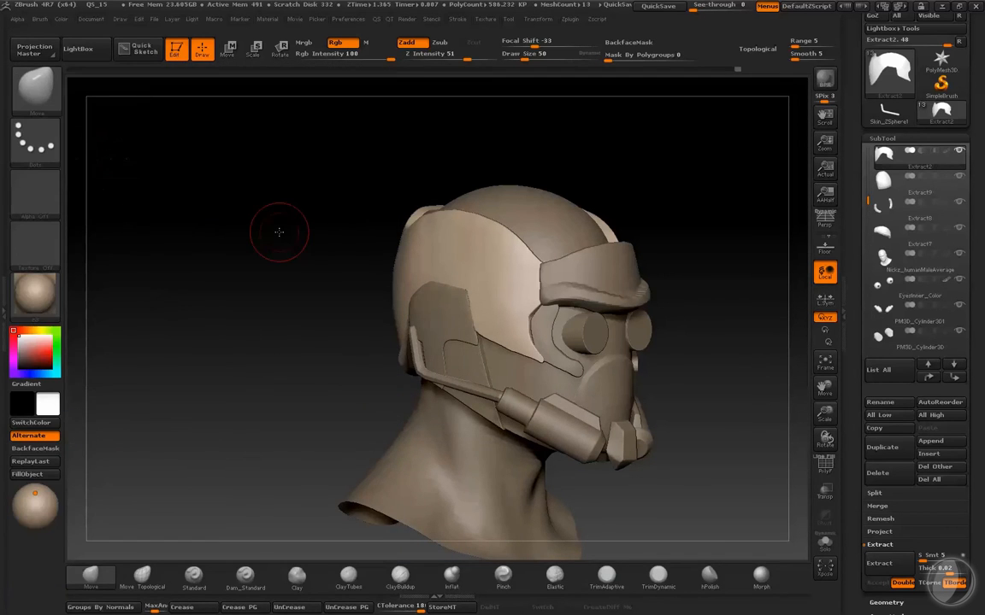
Step: Set the Move brush draw size to 20 and examine the side band's front edge in profile
{"action": "mouse_move", "coordinate": [311, 269]}
{"action": "left_mouse_down"}
{"action": "mouse_move", "coordinate": [559, 215]}
{"action": "mouse_move", "coordinate": [631, 222]}
{"action": "mouse_move", "coordinate": [670, 249]}
{"action": "mouse_move", "coordinate": [441, 306]}
{"action": "left_mouse_up"}
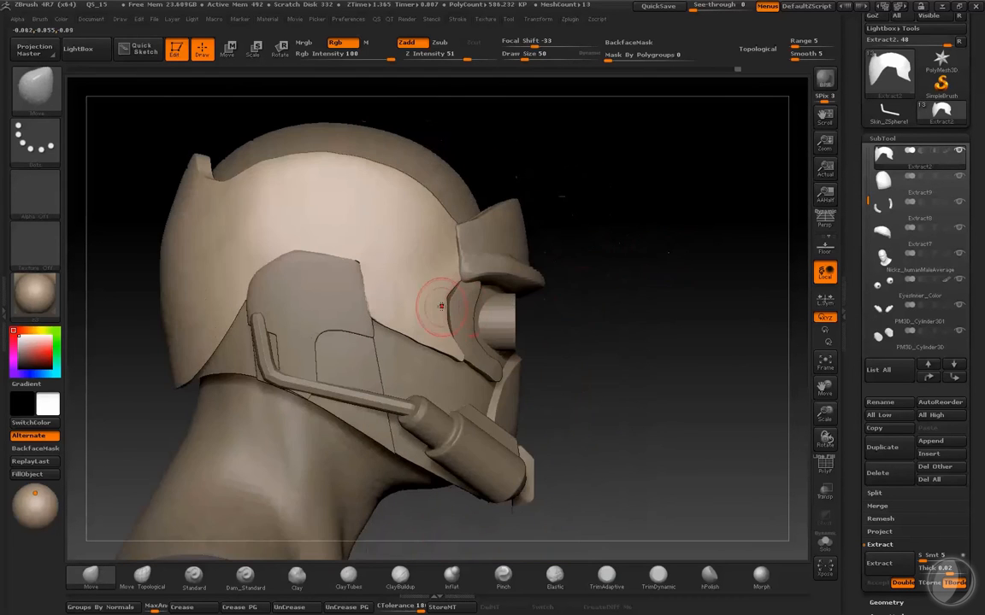
{"action": "left_click_drag", "start_coordinate": [638, 366], "coordinate": [618, 356]}
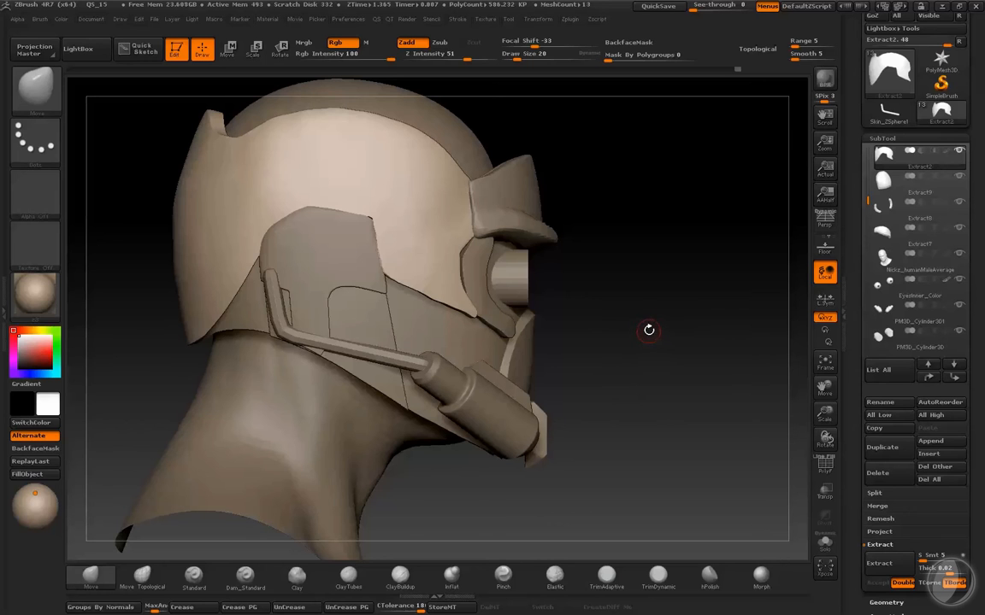
{"action": "left_click_drag", "start_coordinate": [657, 353], "coordinate": [656, 325], "text": "alt"}
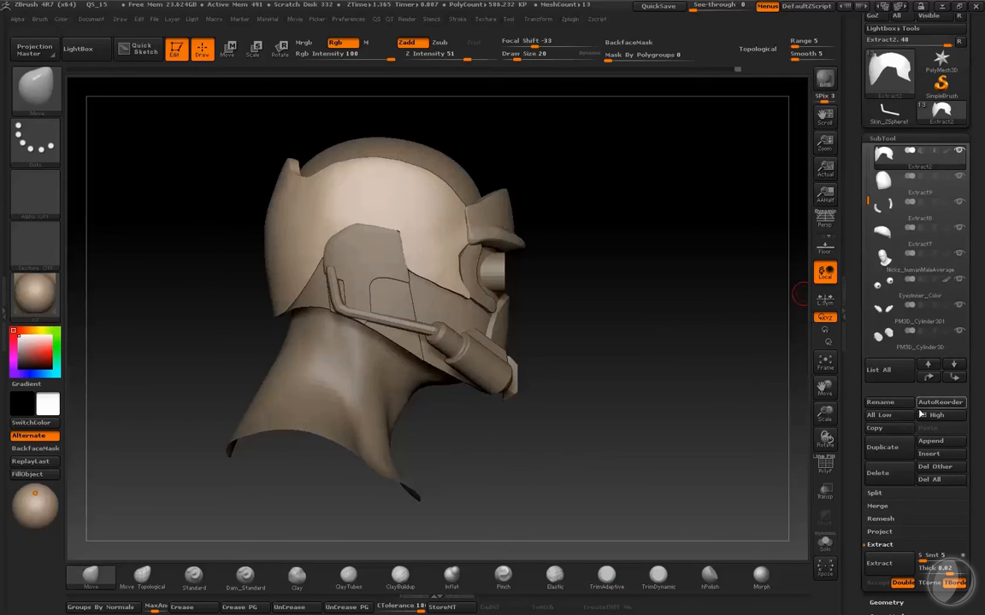
Step: Append a Cylinder3D subtool to the helmet and make it the active subtool
{"action": "left_click", "coordinate": [933, 442]}
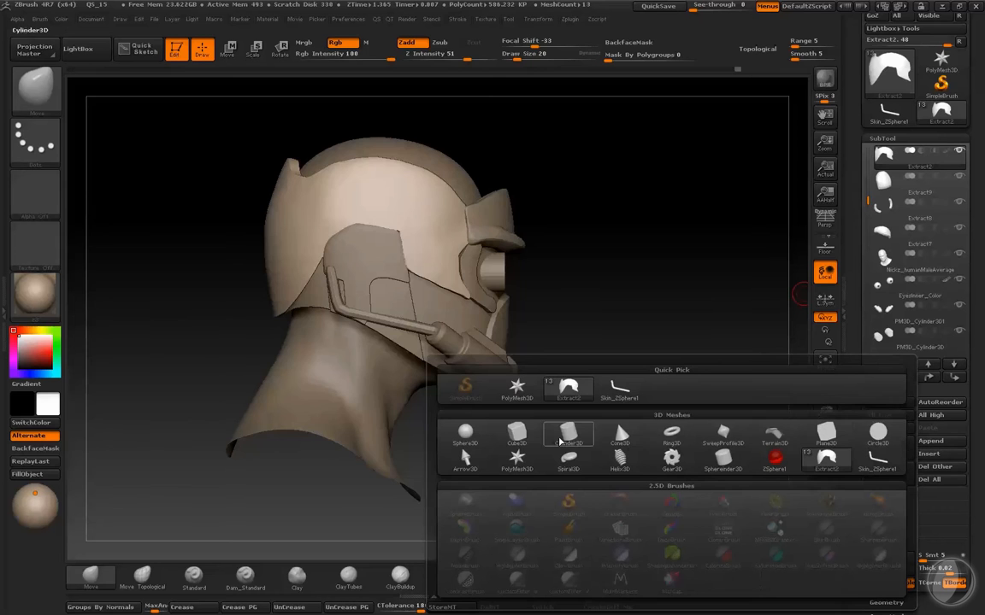
{"action": "left_click", "coordinate": [516, 389]}
{"action": "key", "text": "f"}
{"action": "key", "text": "f"}
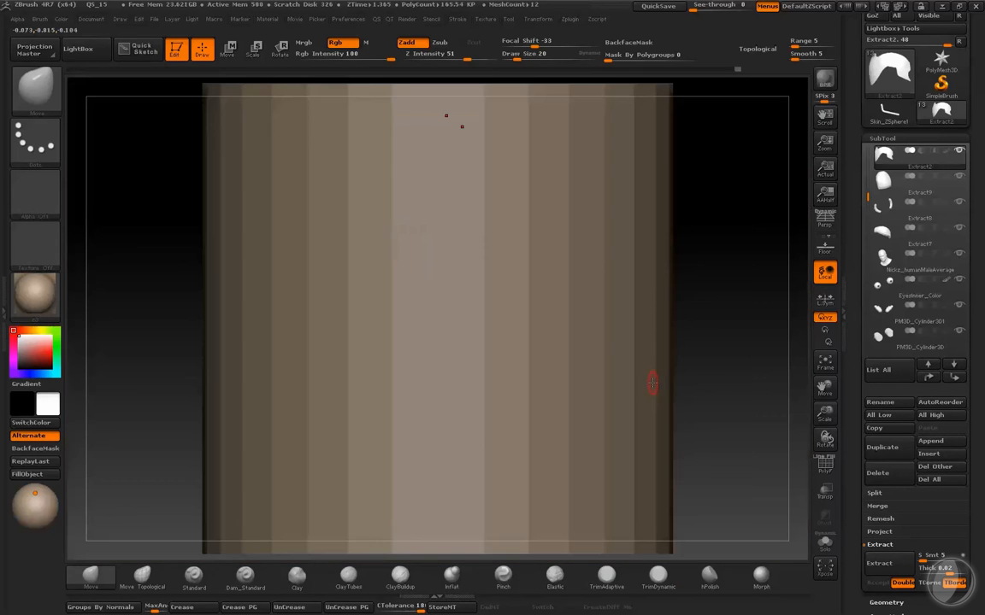
{"action": "left_click_drag", "start_coordinate": [719, 373], "coordinate": [688, 387], "text": "alt"}
{"action": "left_click", "coordinate": [507, 344], "text": "alt"}
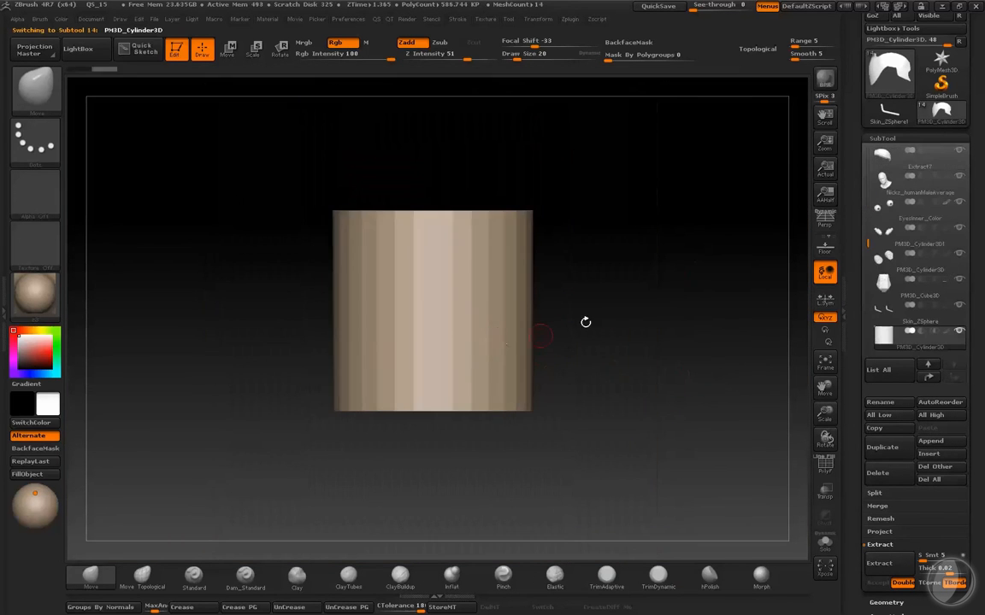
Step: Save the tool as Star Lord Mask.ztl, replacing the existing file
{"action": "left_click_drag", "start_coordinate": [976, 45], "coordinate": [975, 119]}
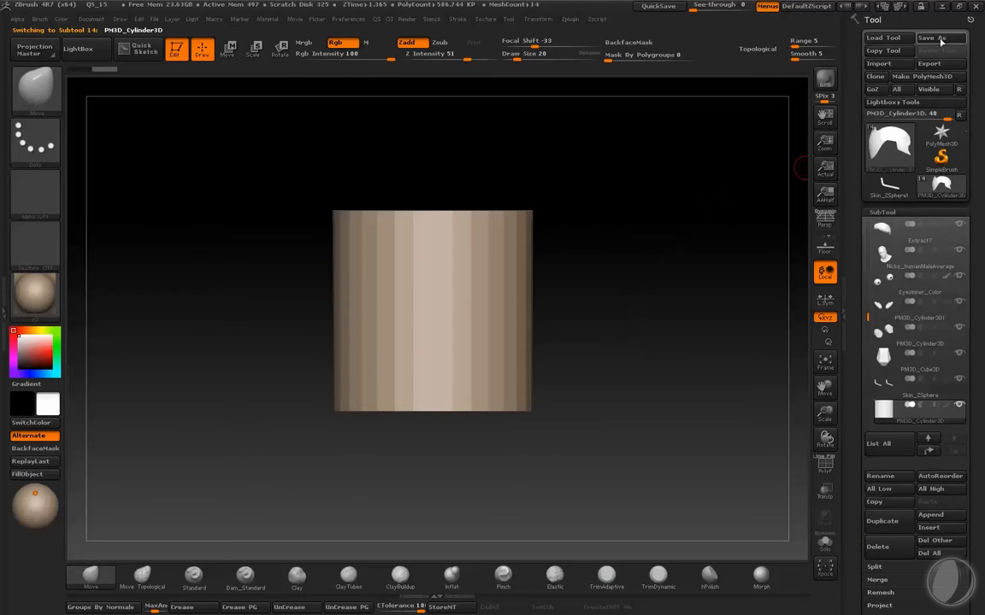
{"action": "left_click", "coordinate": [940, 39]}
{"action": "left_click", "coordinate": [651, 486]}
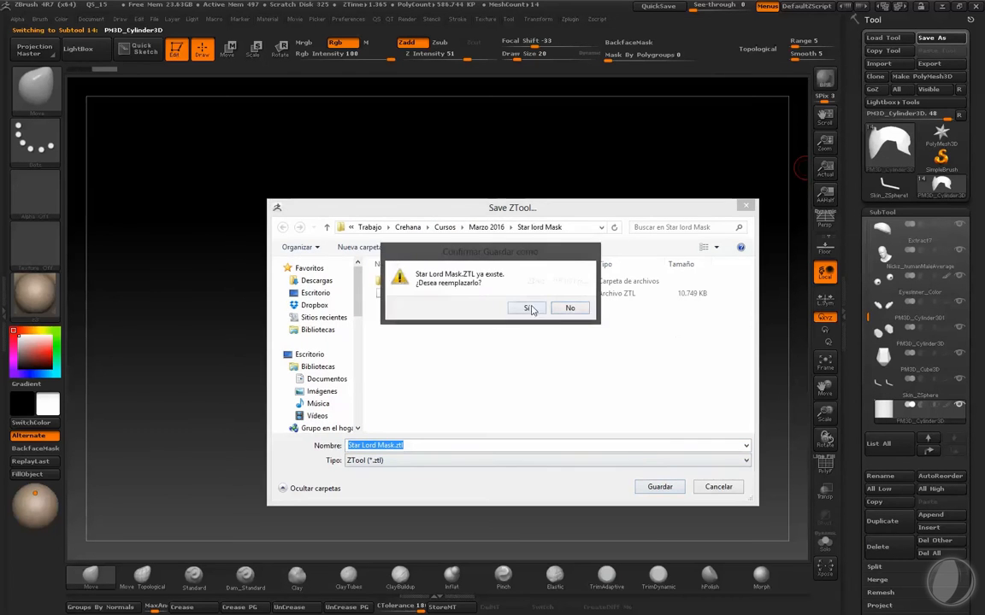
{"action": "left_click", "coordinate": [530, 310]}
Step: Shrink the appended cylinder uniformly with the Size deformation
{"action": "key", "text": "q"}
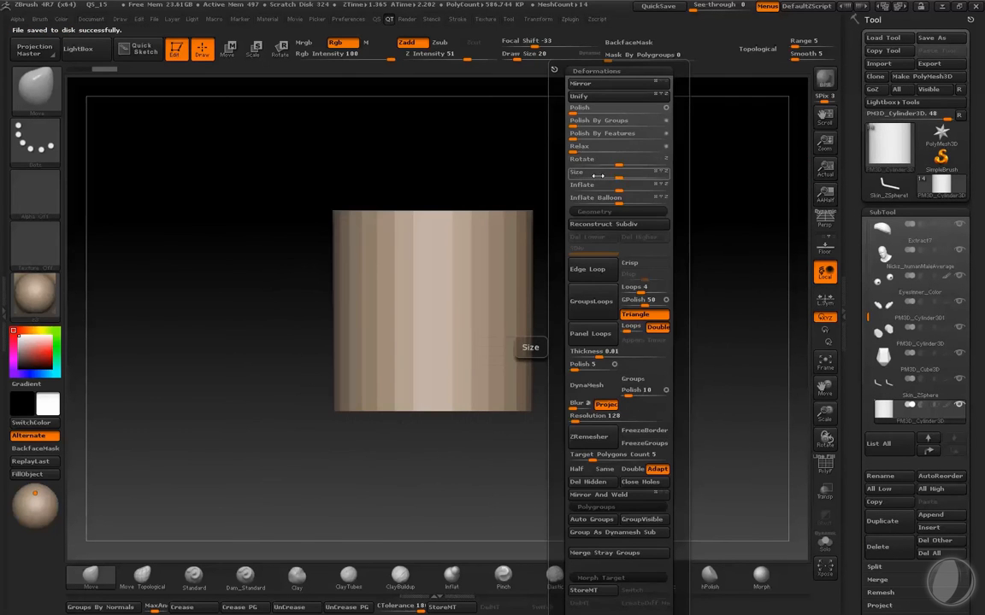
{"action": "left_click_drag", "start_coordinate": [616, 178], "coordinate": [531, 175]}
{"action": "left_click_drag", "start_coordinate": [553, 226], "coordinate": [586, 308], "text": "alt"}
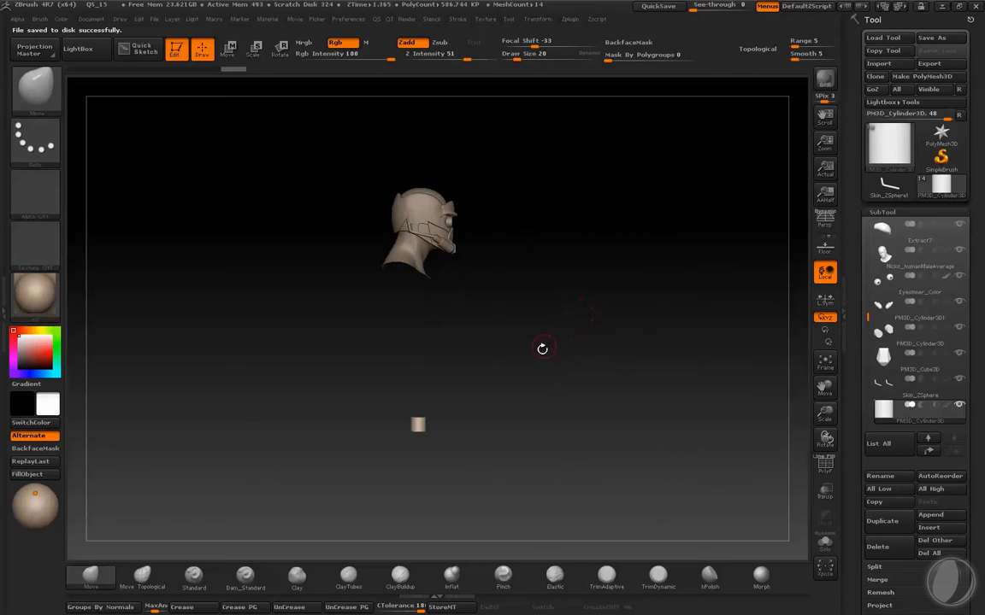
Step: Stretch the small cylinder along its height into a taller, narrower tube using the Move transpose line
{"action": "key", "text": "w"}
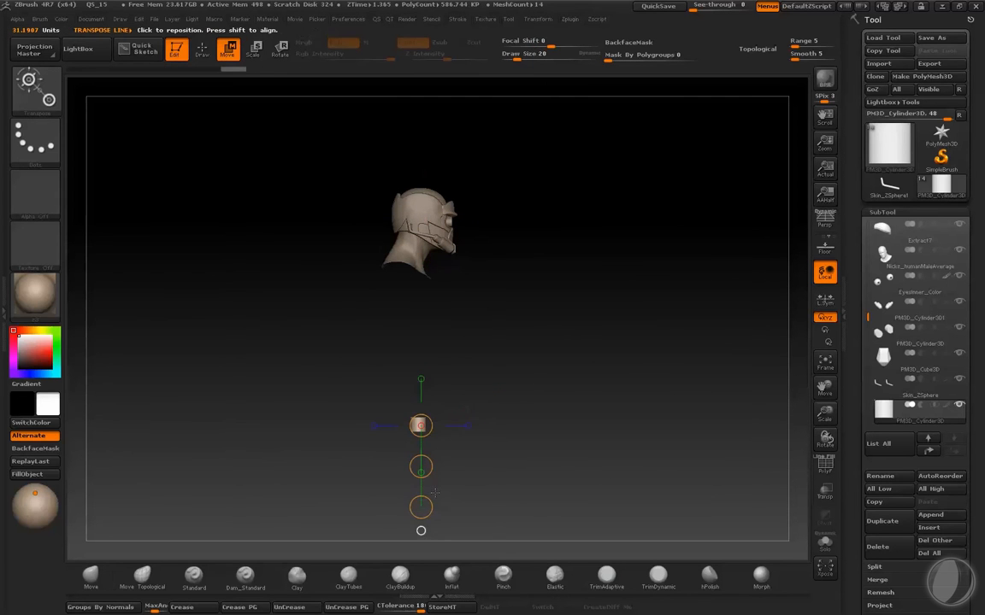
{"action": "left_click", "coordinate": [421, 532]}
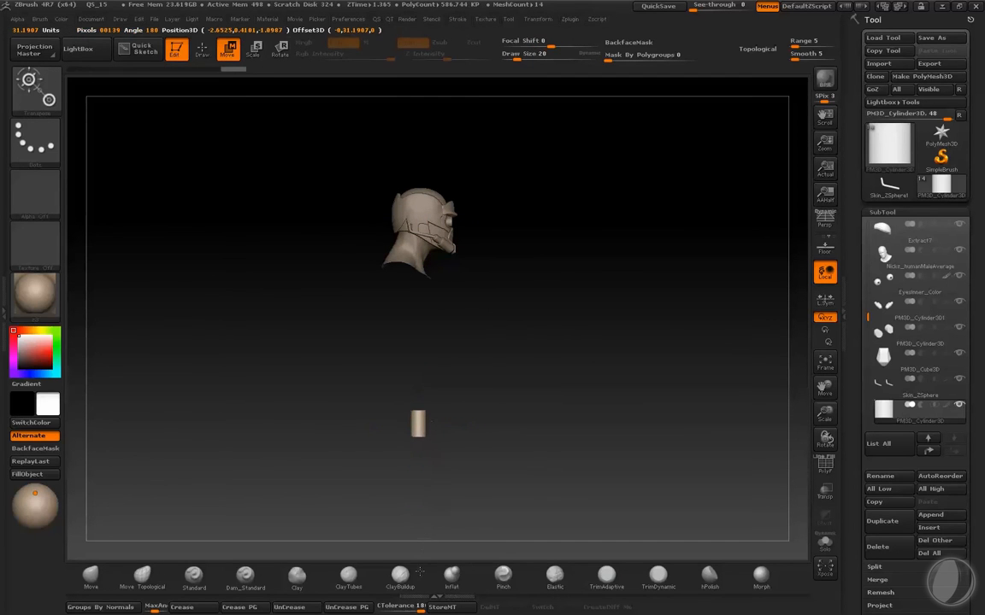
{"action": "left_click_drag", "start_coordinate": [505, 448], "coordinate": [519, 365], "text": "alt"}
{"action": "left_click_drag", "start_coordinate": [435, 446], "coordinate": [435, 480]}
{"action": "left_click_drag", "start_coordinate": [493, 341], "coordinate": [537, 309], "text": "alt"}
Step: Shrink the stretched cylinder uniformly in several repeated scaling passes
{"action": "left_click_drag", "start_coordinate": [432, 325], "coordinate": [588, 325]}
{"action": "key", "text": "e"}
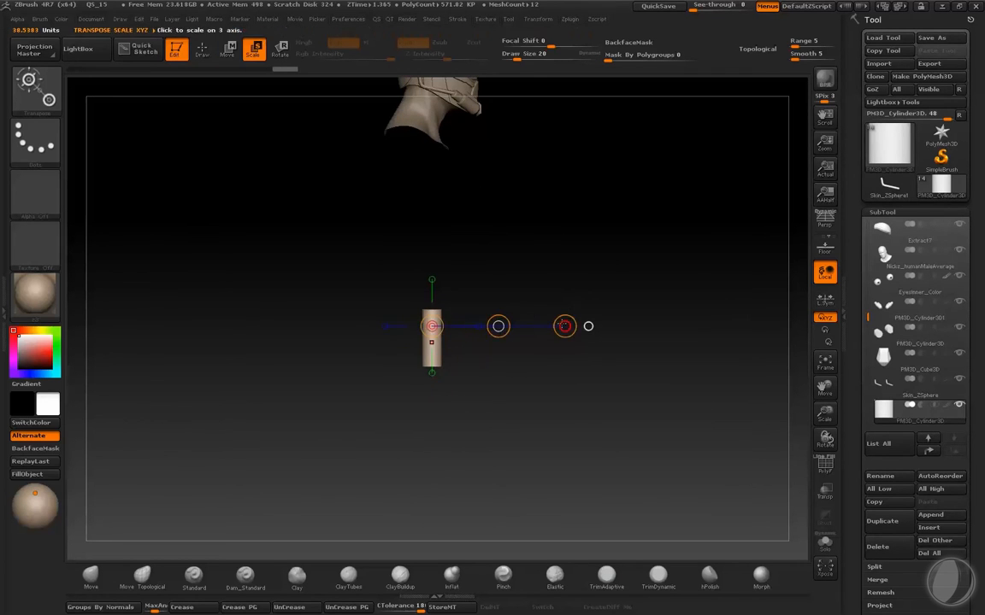
{"action": "key", "text": "1"}
{"action": "key", "text": "1"}
{"action": "key", "text": "1"}
{"action": "key", "text": "1"}
{"action": "key", "text": "1"}
{"action": "key", "text": "1"}
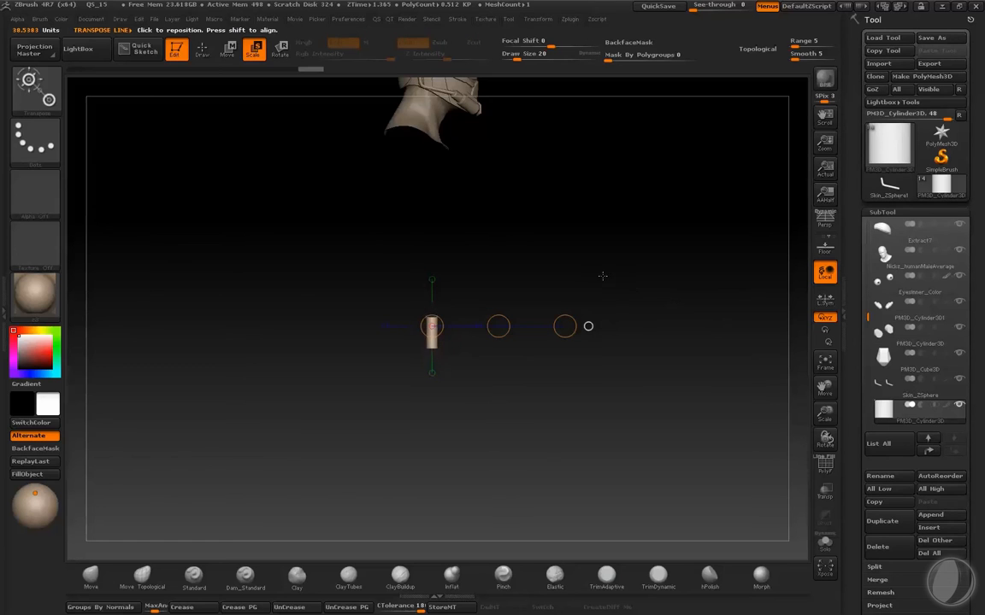
{"action": "key", "text": "q"}
{"action": "mouse_move", "coordinate": [617, 294]}
{"action": "left_mouse_down", "text": "alt"}
{"action": "mouse_move", "coordinate": [625, 337]}
{"action": "mouse_move", "coordinate": [616, 260]}
{"action": "mouse_move", "coordinate": [625, 301]}
{"action": "left_mouse_up", "text": "alt"}
{"action": "key", "text": "f"}
{"action": "left_click_drag", "start_coordinate": [625, 301], "coordinate": [618, 331]}
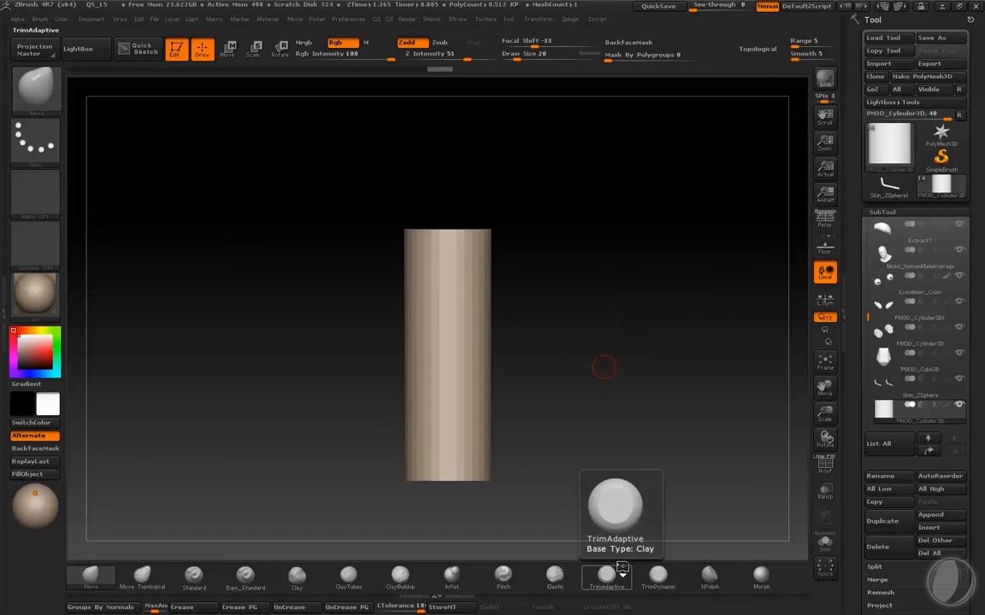
{"action": "mouse_move", "coordinate": [598, 231]}
{"action": "left_mouse_down"}
{"action": "mouse_move", "coordinate": [576, 340]}
{"action": "mouse_move", "coordinate": [586, 289]}
{"action": "mouse_move", "coordinate": [586, 330]}
{"action": "left_mouse_up"}
{"action": "mouse_move", "coordinate": [556, 266]}
{"action": "left_mouse_down"}
{"action": "mouse_move", "coordinate": [536, 309]}
{"action": "mouse_move", "coordinate": [556, 300]}
{"action": "mouse_move", "coordinate": [563, 254]}
{"action": "left_mouse_up"}
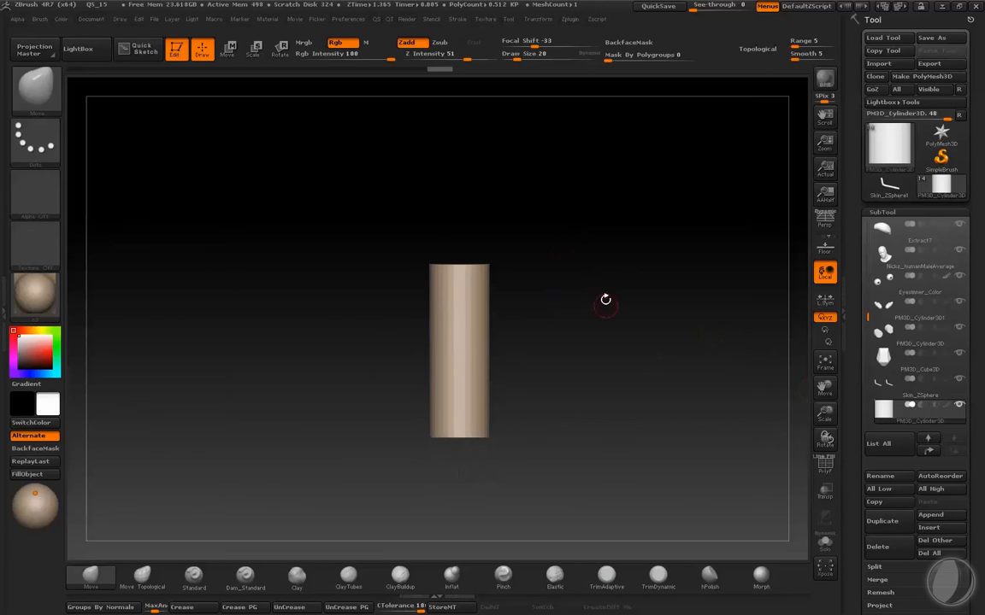
Step: Insert a sphere centred on the cylinder's top cap with the InsertSphere brush
{"action": "key", "text": "b"}
{"action": "key", "text": "i"}
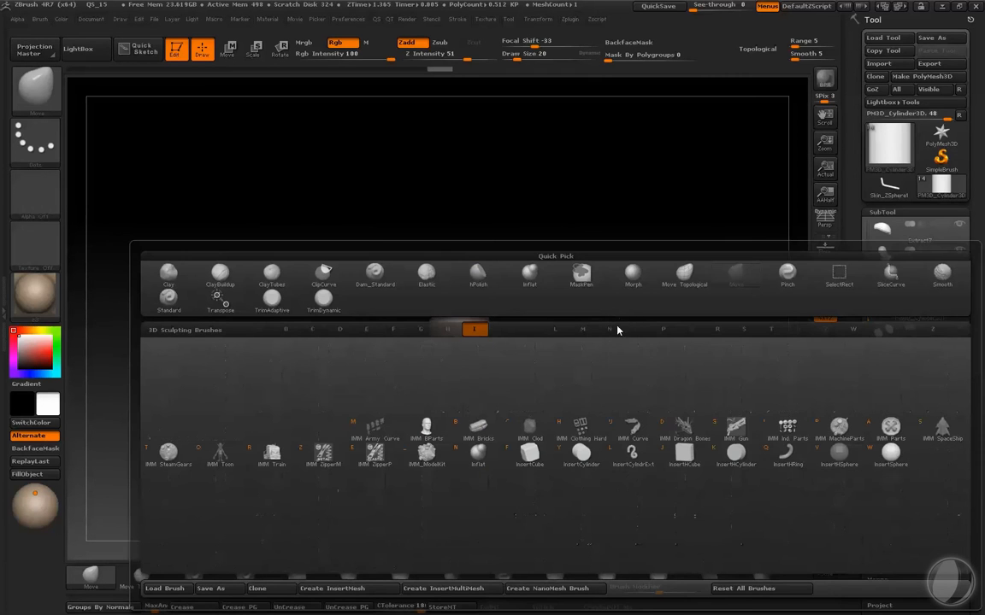
{"action": "left_click", "coordinate": [889, 458]}
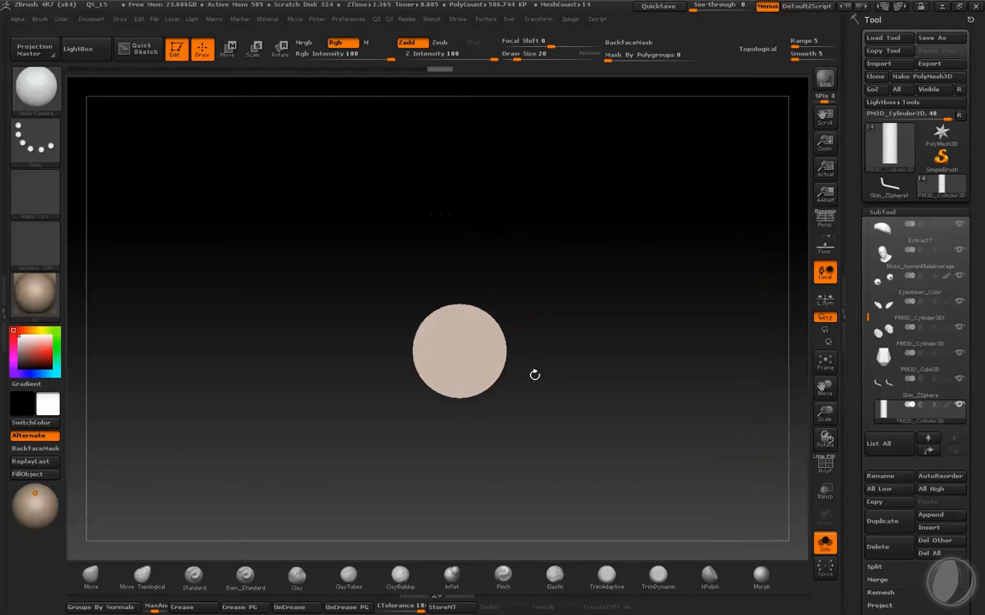
{"action": "key", "text": "shift+f"}
{"action": "left_click_drag", "start_coordinate": [460, 350], "coordinate": [459, 412]}
{"action": "mouse_move", "coordinate": [598, 466]}
{"action": "left_mouse_down"}
{"action": "mouse_move", "coordinate": [594, 323]}
{"action": "mouse_move", "coordinate": [611, 330]}
{"action": "mouse_move", "coordinate": [611, 305]}
{"action": "mouse_move", "coordinate": [621, 369]}
{"action": "left_mouse_up"}
{"action": "key", "text": "shift+f"}
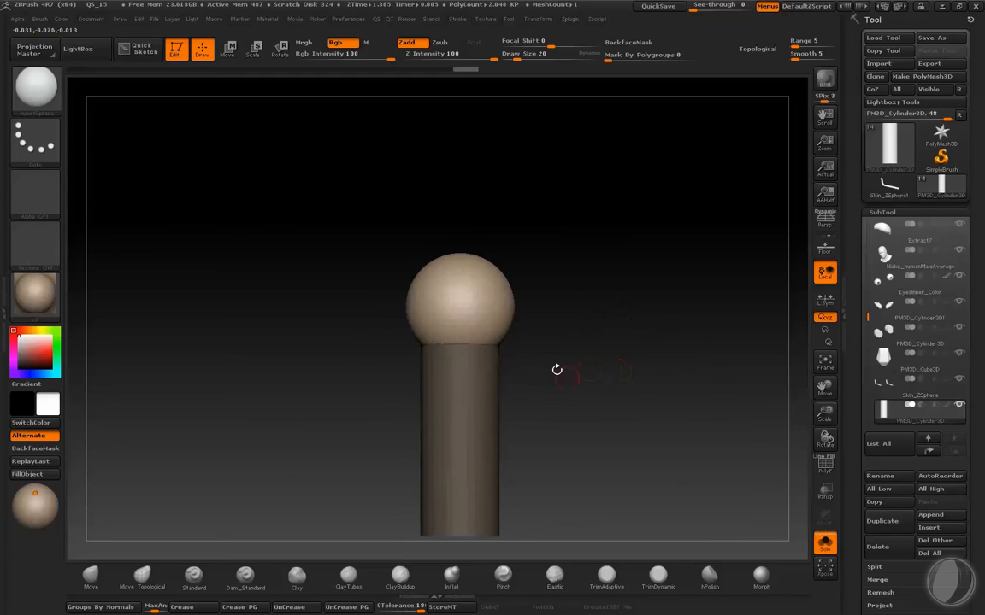
Step: Show the polygroup wireframe on the cylinder and sphere, and switch to transpose scaling
{"action": "key", "text": "b"}
{"action": "key", "text": "m"}
{"action": "key", "text": "v"}
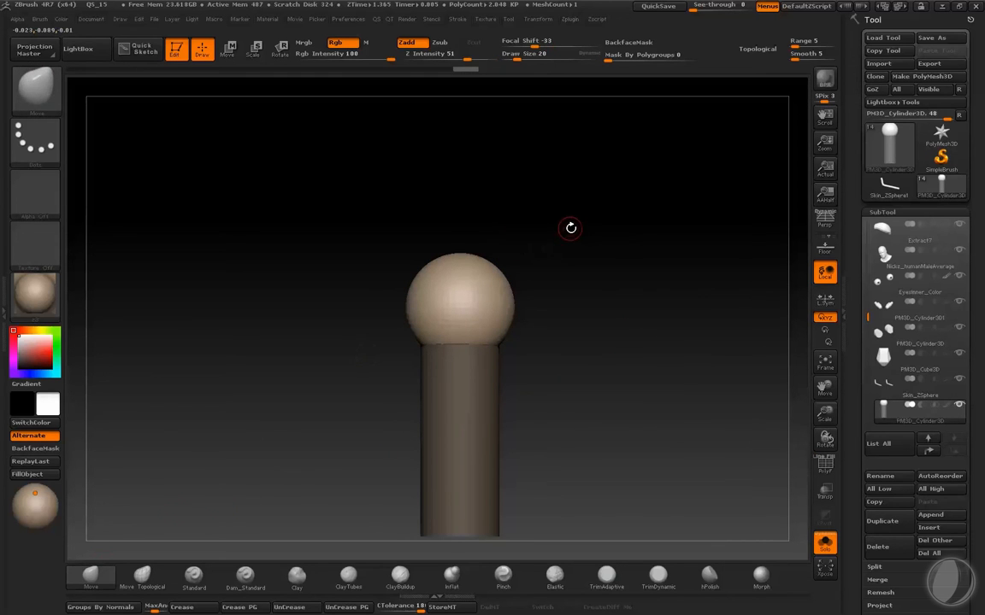
{"action": "key", "text": "e"}
{"action": "left_click_drag", "start_coordinate": [570, 247], "coordinate": [573, 305], "text": "alt"}
{"action": "key", "text": "shift+f"}
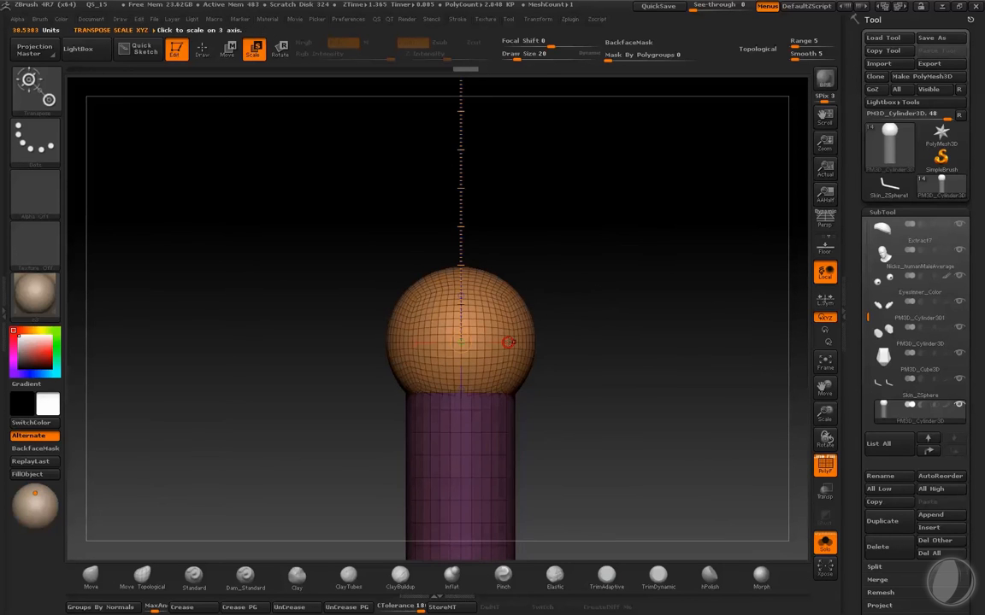
{"action": "left_click_drag", "start_coordinate": [476, 342], "coordinate": [625, 338]}
{"action": "key", "text": "ctrl+z"}
{"action": "left_click_drag", "start_coordinate": [653, 273], "coordinate": [735, 274], "text": "shift"}
{"action": "key", "text": "ctrl+z"}
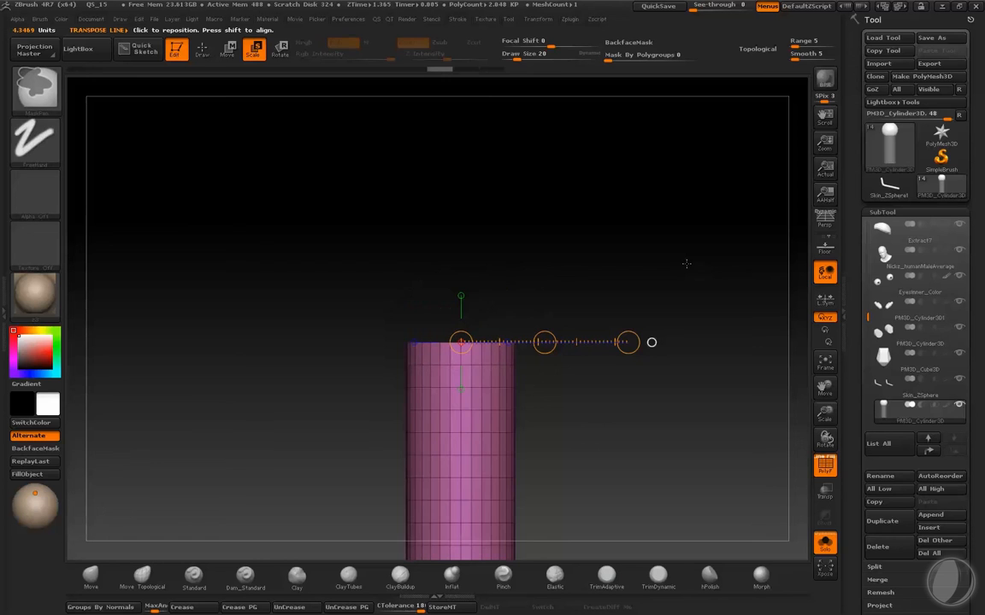
{"action": "key", "text": "ctrl+shift+z"}
{"action": "left_click_drag", "start_coordinate": [684, 252], "coordinate": [686, 359], "text": "shift"}
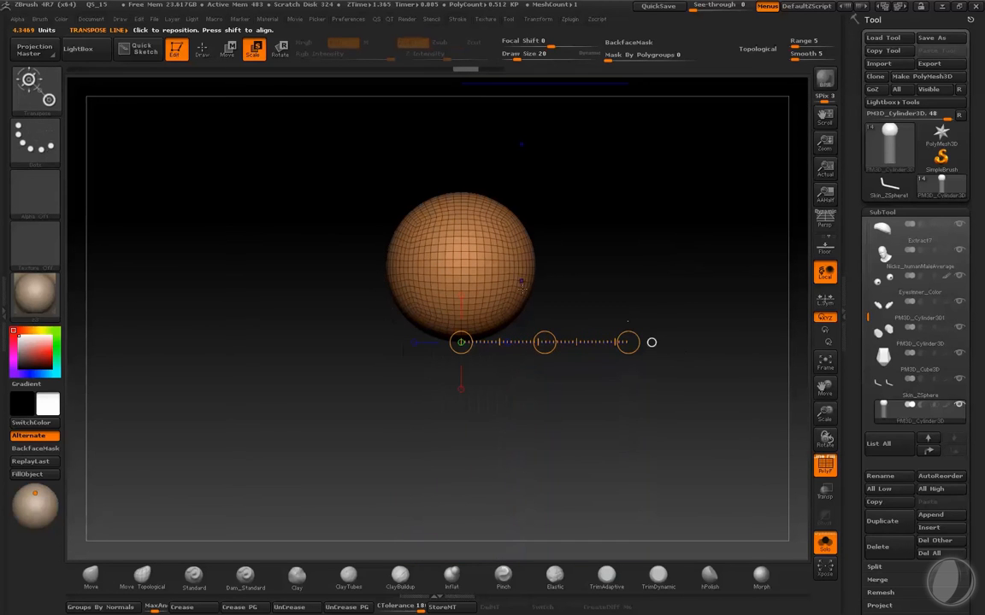
Step: Scale the inserted sphere down uniformly from its centre to about the cylinder's diameter
{"action": "left_click_drag", "start_coordinate": [460, 268], "coordinate": [635, 268], "text": "shift"}
{"action": "mouse_move", "coordinate": [595, 369]}
{"action": "left_mouse_down"}
{"action": "mouse_move", "coordinate": [601, 340]}
{"action": "mouse_move", "coordinate": [579, 286]}
{"action": "mouse_move", "coordinate": [552, 301]}
{"action": "mouse_move", "coordinate": [552, 332]}
{"action": "left_mouse_up"}
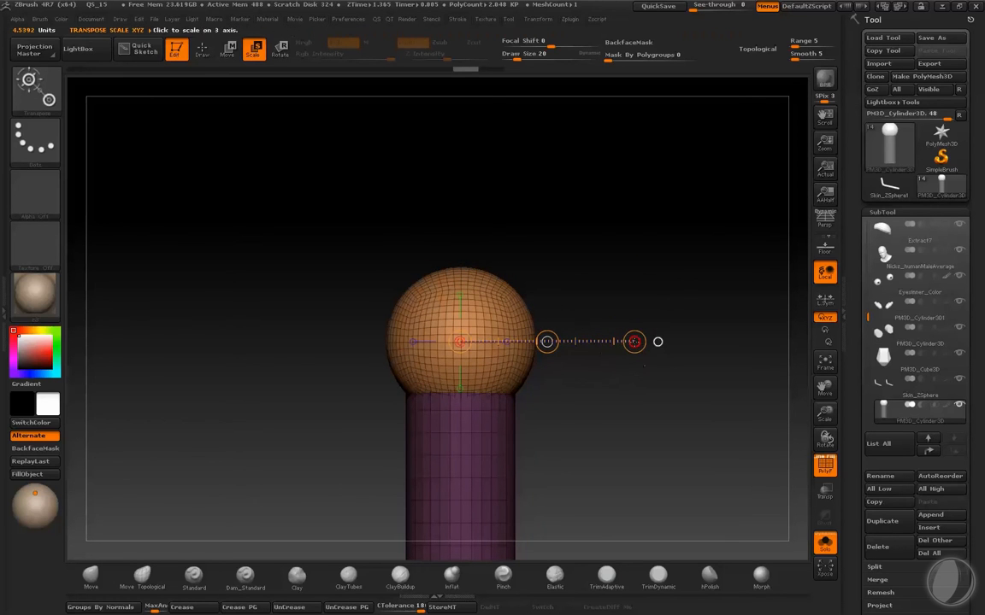
{"action": "left_click_drag", "start_coordinate": [635, 342], "coordinate": [631, 342]}
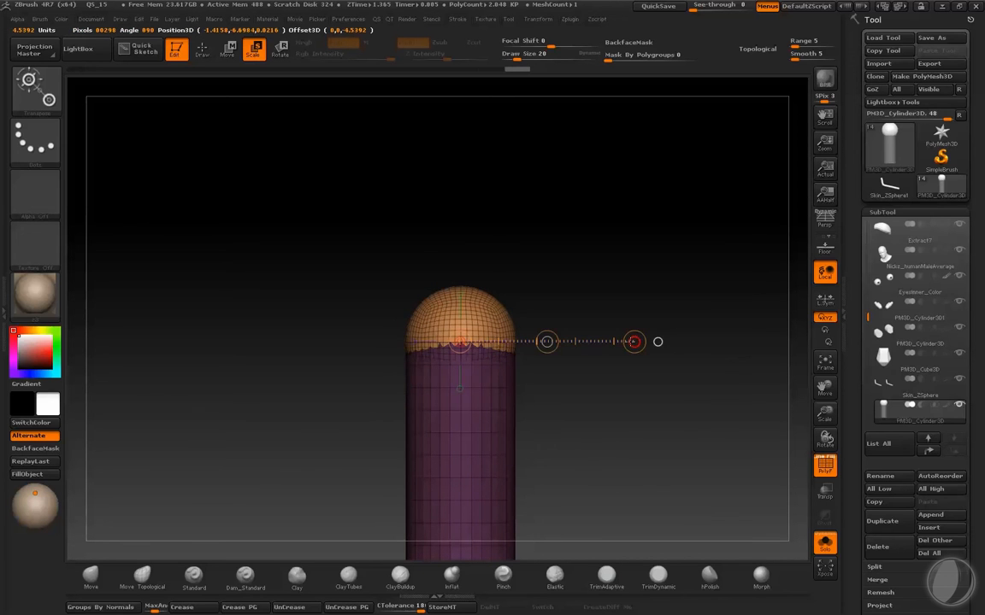
{"action": "key", "text": "w"}
{"action": "left_click_drag", "start_coordinate": [580, 377], "coordinate": [609, 378], "text": "alt"}
{"action": "key", "text": "e"}
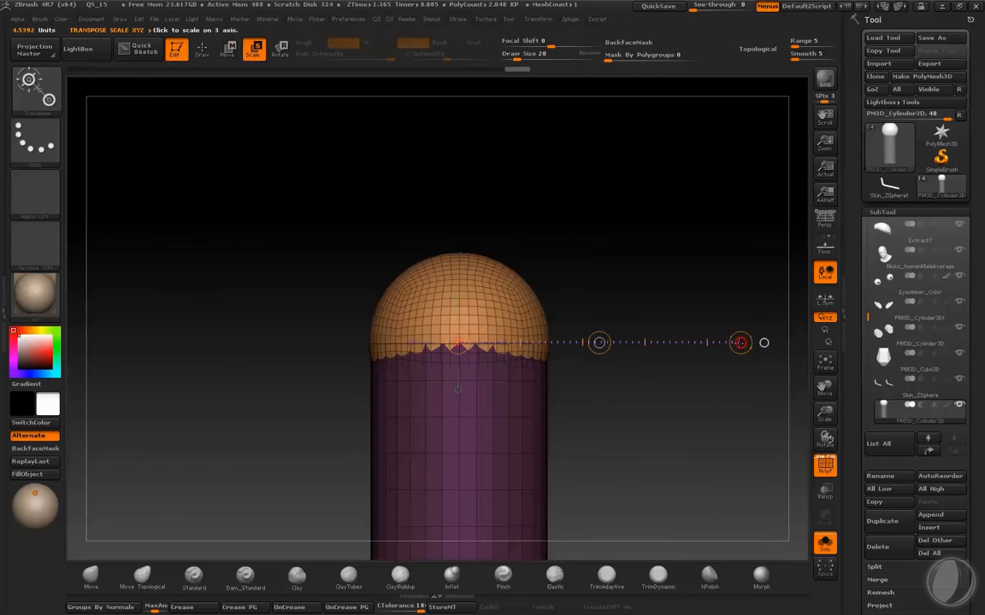
{"action": "left_click_drag", "start_coordinate": [739, 341], "coordinate": [739, 345]}
Step: Move the sphere to centre it on the cylinder's top edge in the front and side views
{"action": "key", "text": "w"}
{"action": "left_click_drag", "start_coordinate": [516, 317], "coordinate": [517, 453]}
{"action": "left_click_drag", "start_coordinate": [516, 385], "coordinate": [518, 383]}
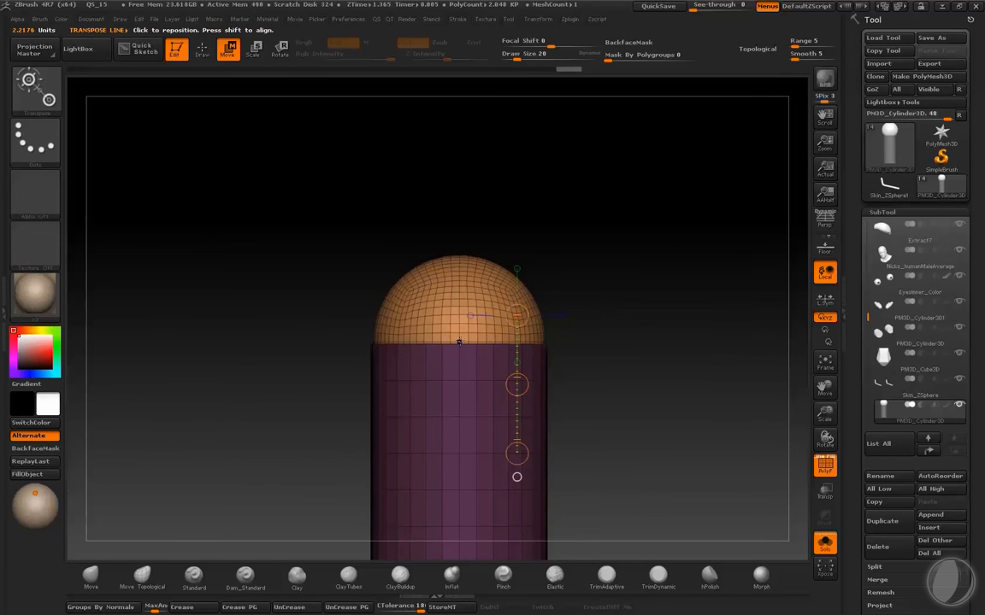
{"action": "left_click_drag", "start_coordinate": [459, 342], "coordinate": [641, 342], "text": "shift"}
{"action": "left_click_drag", "start_coordinate": [594, 402], "coordinate": [362, 439], "text": "shift"}
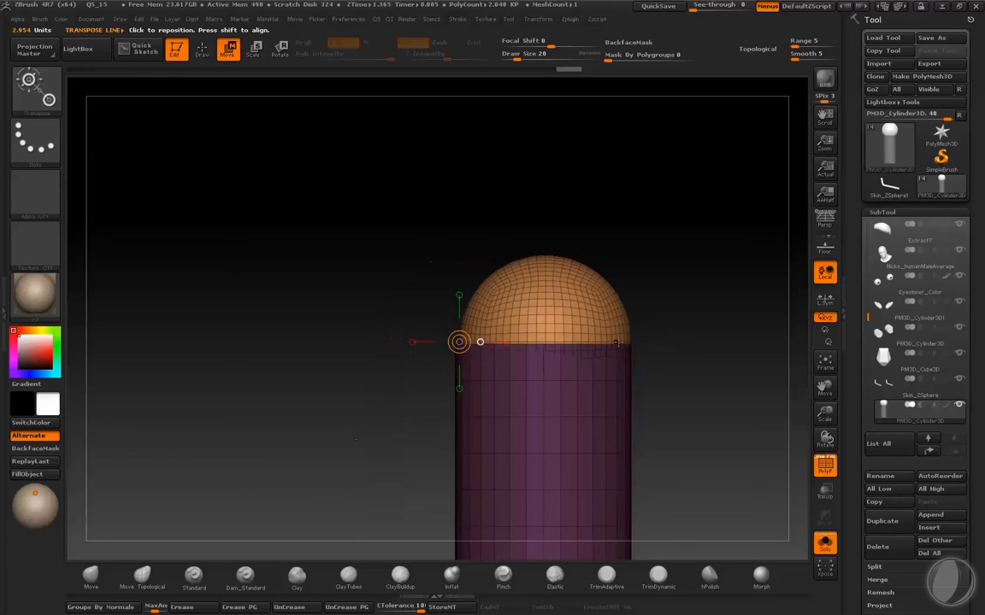
{"action": "left_click_drag", "start_coordinate": [554, 332], "coordinate": [719, 332], "text": "shift"}
{"action": "left_click_drag", "start_coordinate": [636, 331], "coordinate": [637, 333]}
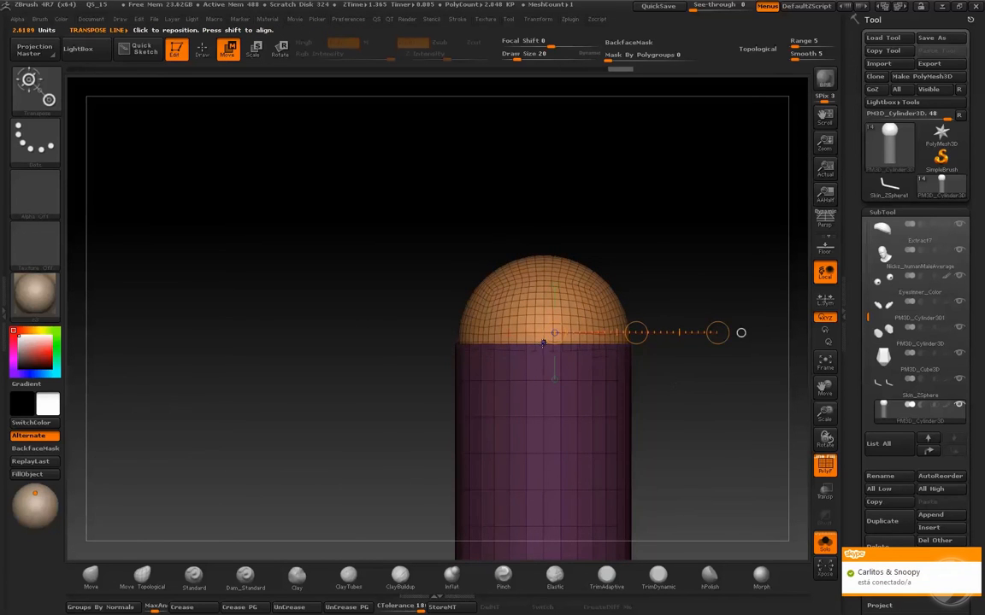
Step: Fine-tune the sphere's scale from the side so its width matches the cylinder
{"action": "key", "text": "e"}
{"action": "left_click_drag", "start_coordinate": [718, 333], "coordinate": [754, 342]}
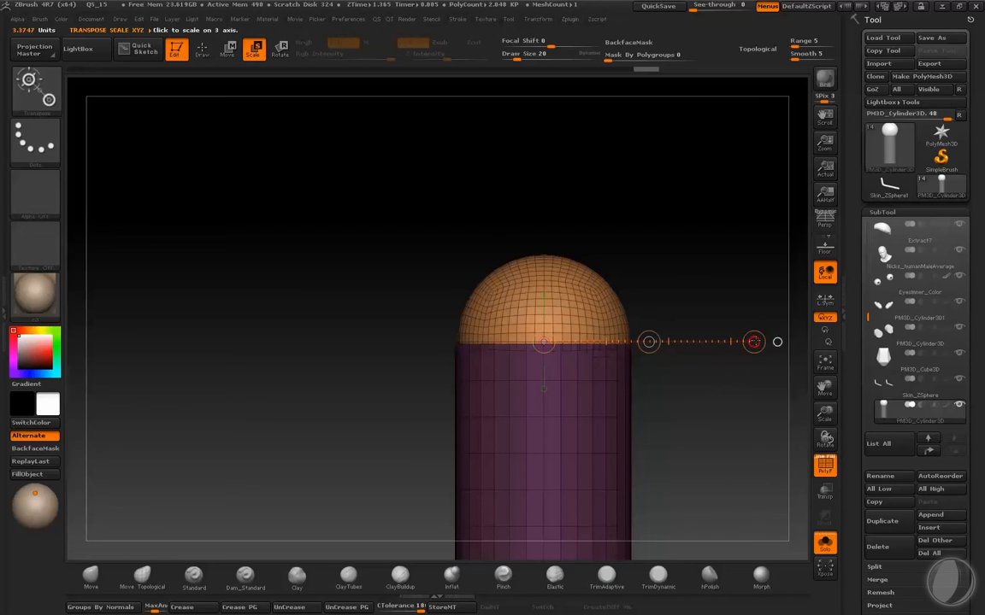
{"action": "left_click_drag", "start_coordinate": [754, 341], "coordinate": [770, 387]}
{"action": "key", "text": "ctrl+z"}
{"action": "key", "text": "q"}
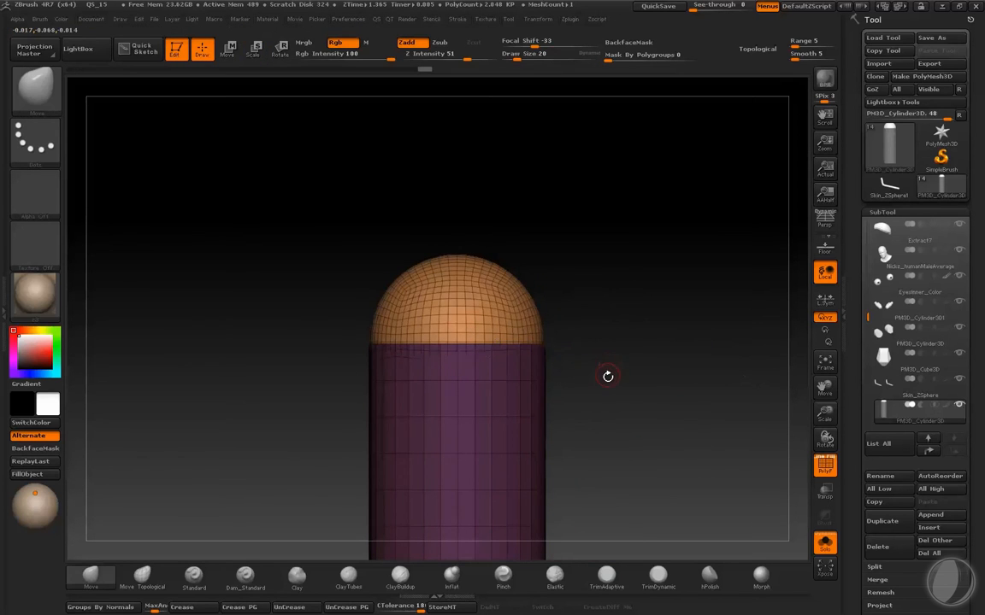
Step: Stretch the sphere vertically into an egg shape that forms a taller dome above the cylinder
{"action": "left_click_drag", "start_coordinate": [607, 376], "coordinate": [571, 352]}
{"action": "key", "text": "w"}
{"action": "left_click_drag", "start_coordinate": [475, 290], "coordinate": [476, 289]}
{"action": "key", "text": "q"}
{"action": "mouse_move", "coordinate": [600, 310]}
{"action": "left_mouse_down", "text": "alt"}
{"action": "mouse_move", "coordinate": [604, 326]}
{"action": "mouse_move", "coordinate": [616, 286]}
{"action": "mouse_move", "coordinate": [620, 328]}
{"action": "left_mouse_up", "text": "alt"}
{"action": "key", "text": "w"}
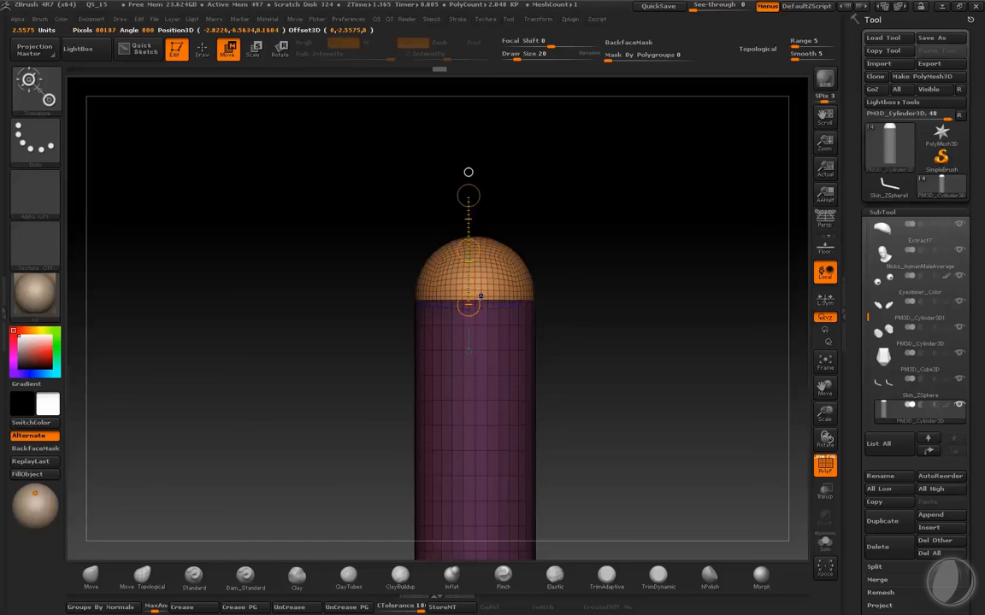
{"action": "mouse_move", "coordinate": [477, 306]}
{"action": "left_mouse_down"}
{"action": "mouse_move", "coordinate": [476, 491]}
{"action": "mouse_move", "coordinate": [475, 475]}
{"action": "left_mouse_up"}
{"action": "key", "text": "q"}
{"action": "mouse_move", "coordinate": [610, 360]}
{"action": "left_mouse_down", "text": "alt"}
{"action": "mouse_move", "coordinate": [604, 233]}
{"action": "mouse_move", "coordinate": [604, 273]}
{"action": "mouse_move", "coordinate": [627, 289]}
{"action": "mouse_move", "coordinate": [631, 326]}
{"action": "left_mouse_up", "text": "alt"}
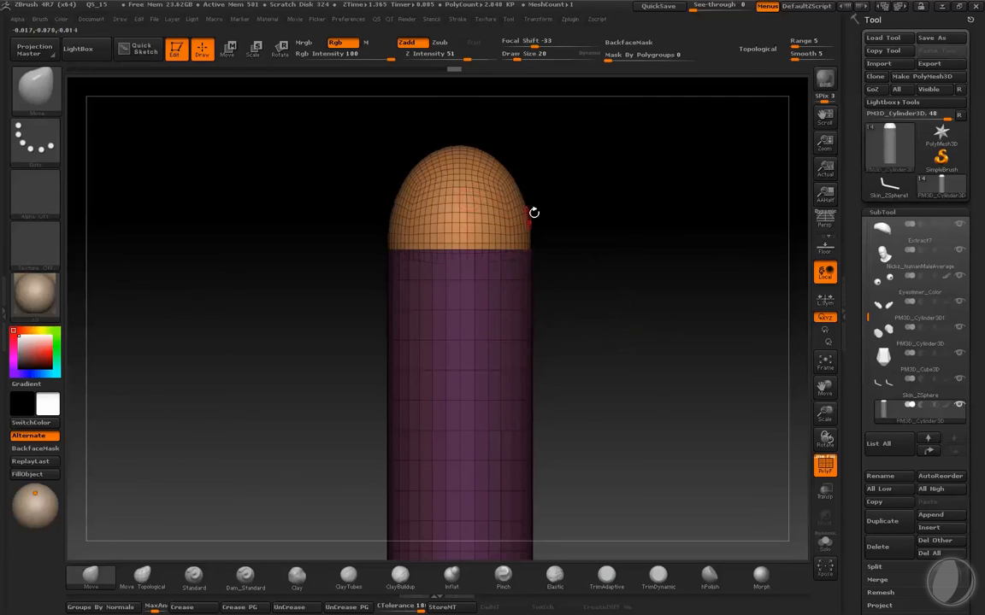
Step: Isolate the egg-shaped polygroup with the SelectRect brush
{"action": "left_click", "coordinate": [46, 90], "text": "ctrl+shift"}
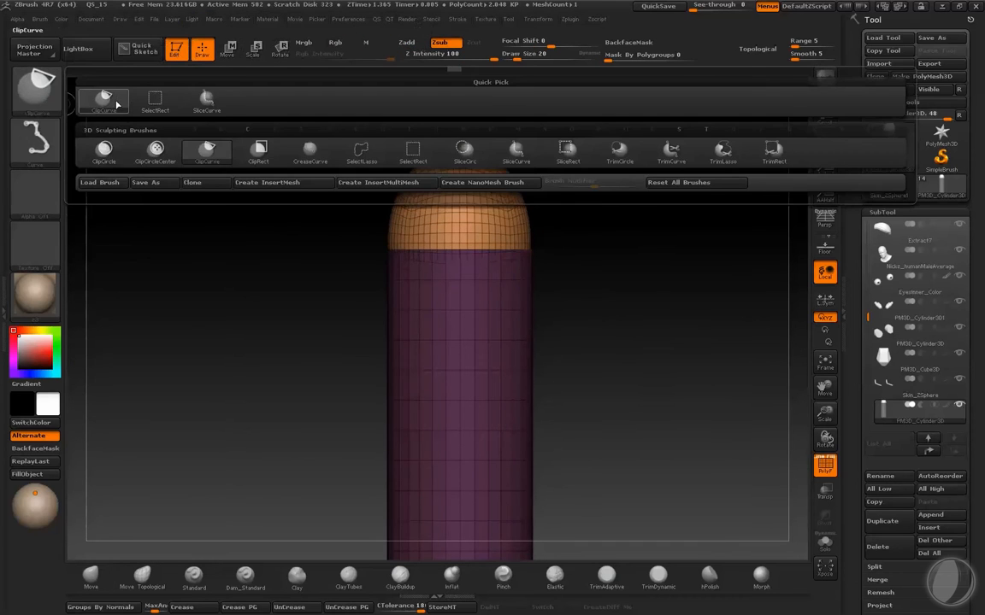
{"action": "left_click", "coordinate": [174, 109], "text": "ctrl+shift"}
{"action": "left_click", "coordinate": [481, 220], "text": "ctrl+shift"}
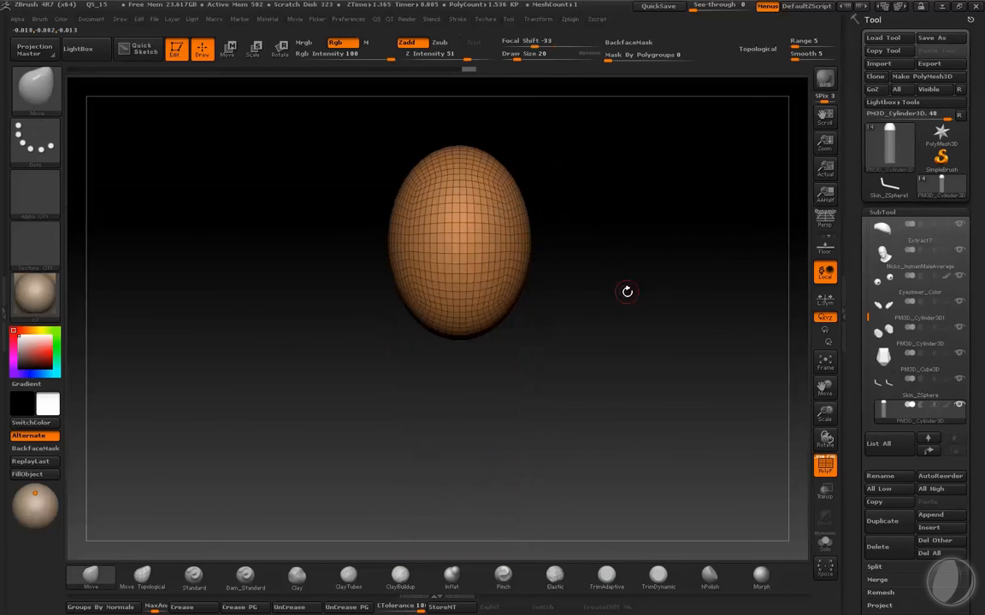
{"action": "mouse_move", "coordinate": [626, 289]}
{"action": "left_mouse_down"}
{"action": "mouse_move", "coordinate": [620, 242]}
{"action": "mouse_move", "coordinate": [623, 296]}
{"action": "left_mouse_up"}
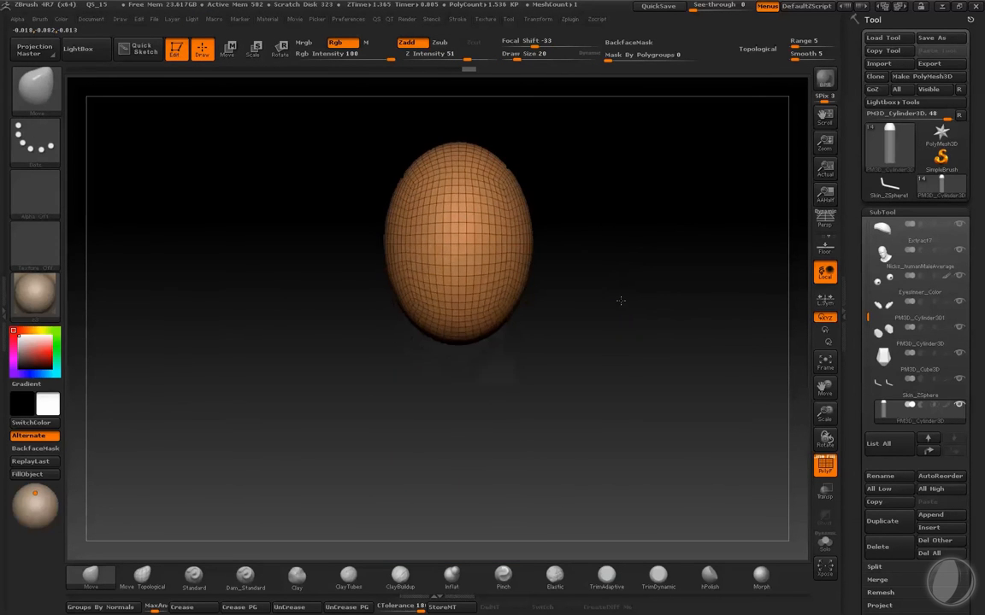
Step: Flatten the underside of the egg shape into a half dome with ClipCurve, and unhide the cylinder
{"action": "key", "text": "shift+f"}
{"action": "left_click", "coordinate": [38, 86], "text": "ctrl+shift"}
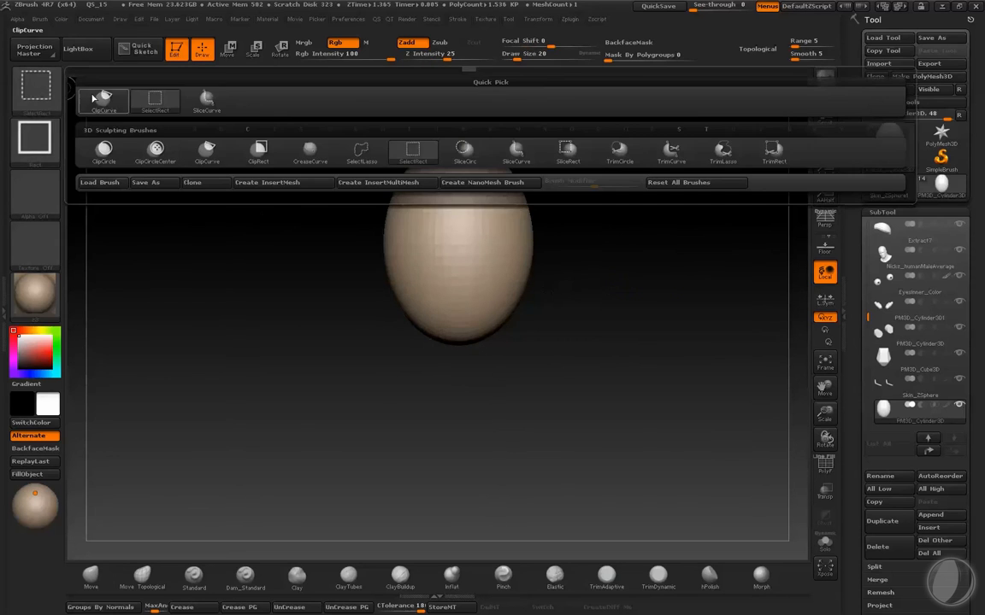
{"action": "left_click", "coordinate": [98, 99], "text": "ctrl+shift"}
{"action": "key", "text": "shift+f"}
{"action": "mouse_move", "coordinate": [617, 266]}
{"action": "left_mouse_down", "text": "ctrl+shift"}
{"action": "mouse_move", "coordinate": [180, 266]}
{"action": "mouse_move", "coordinate": [191, 244]}
{"action": "left_mouse_up", "text": "ctrl+shift"}
{"action": "mouse_move", "coordinate": [657, 370]}
{"action": "left_mouse_down"}
{"action": "mouse_move", "coordinate": [652, 345]}
{"action": "mouse_move", "coordinate": [658, 362]}
{"action": "left_mouse_up"}
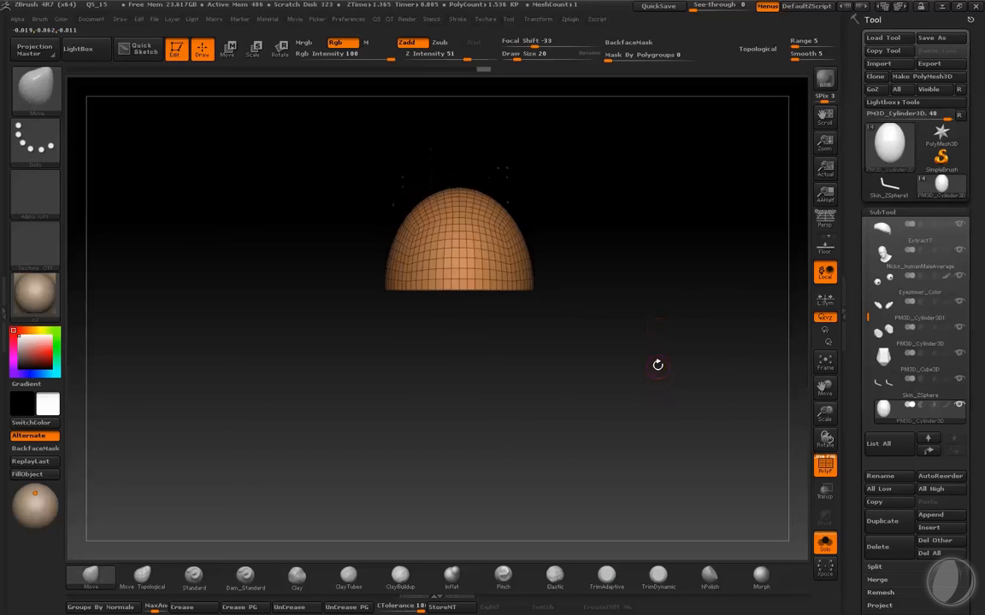
{"action": "left_click", "coordinate": [662, 342], "text": "ctrl+shift"}
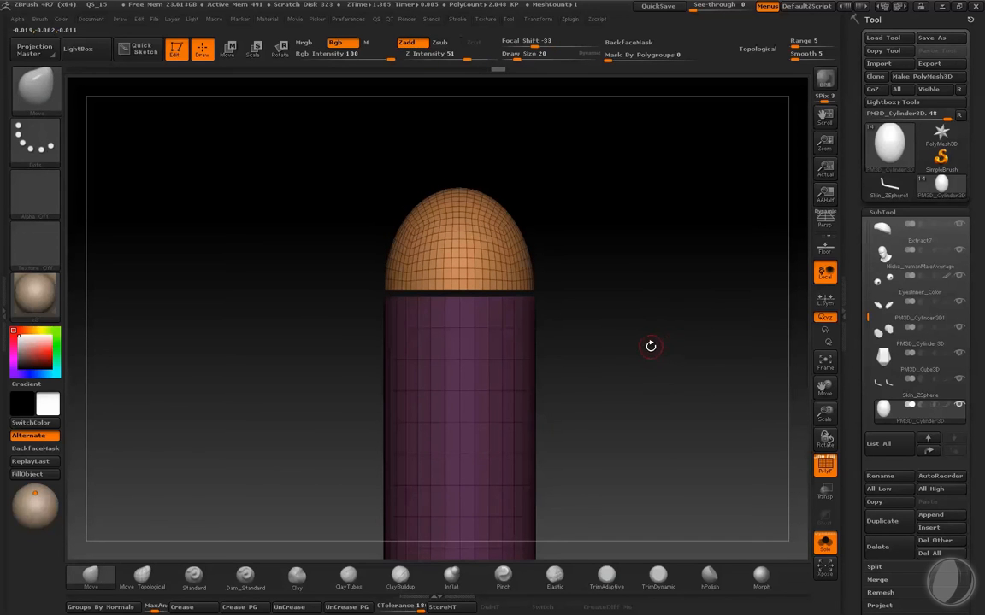
Step: Resize the clipped dome and move it flush and centred onto the cylinder's top, hiding the wireframe
{"action": "key", "text": "e"}
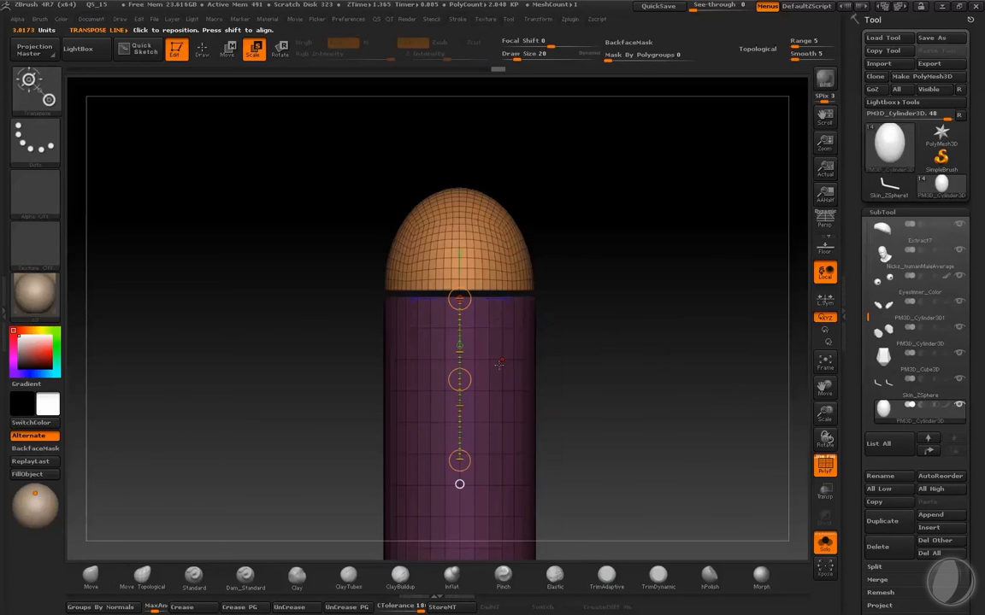
{"action": "mouse_move", "coordinate": [460, 461]}
{"action": "left_mouse_down"}
{"action": "mouse_move", "coordinate": [463, 496]}
{"action": "mouse_move", "coordinate": [465, 474]}
{"action": "left_mouse_up"}
{"action": "key", "text": "w"}
{"action": "left_click_drag", "start_coordinate": [460, 380], "coordinate": [462, 388]}
{"action": "left_click_drag", "start_coordinate": [554, 344], "coordinate": [514, 359], "text": "shift"}
{"action": "left_click_drag", "start_coordinate": [541, 297], "coordinate": [725, 298], "text": "shift"}
{"action": "left_click_drag", "start_coordinate": [634, 297], "coordinate": [625, 299]}
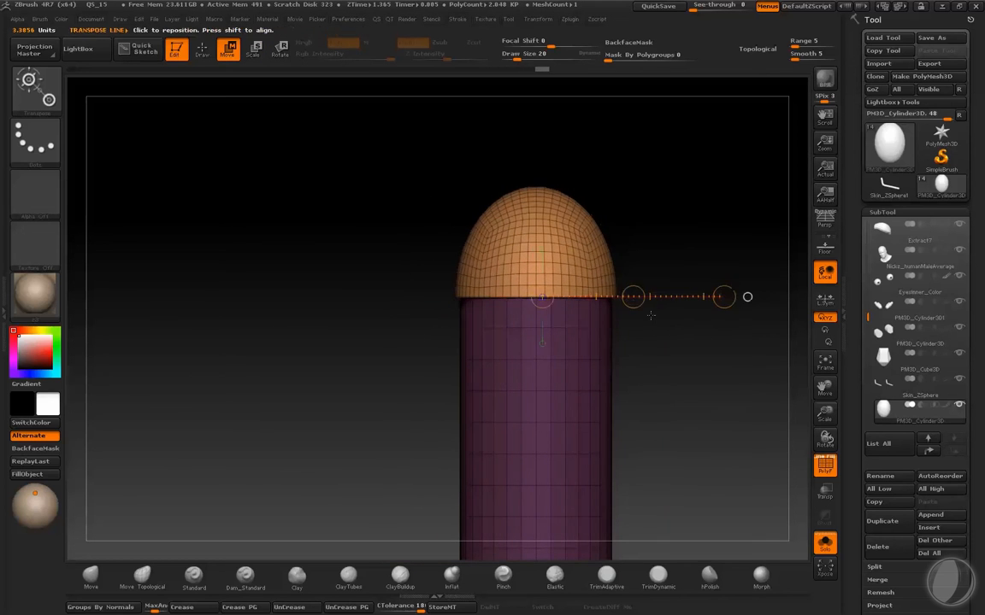
{"action": "key", "text": "q"}
{"action": "left_click_drag", "start_coordinate": [670, 370], "coordinate": [655, 293], "text": "alt"}
{"action": "left_click_drag", "start_coordinate": [649, 331], "coordinate": [646, 366]}
{"action": "key", "text": "shift+f"}
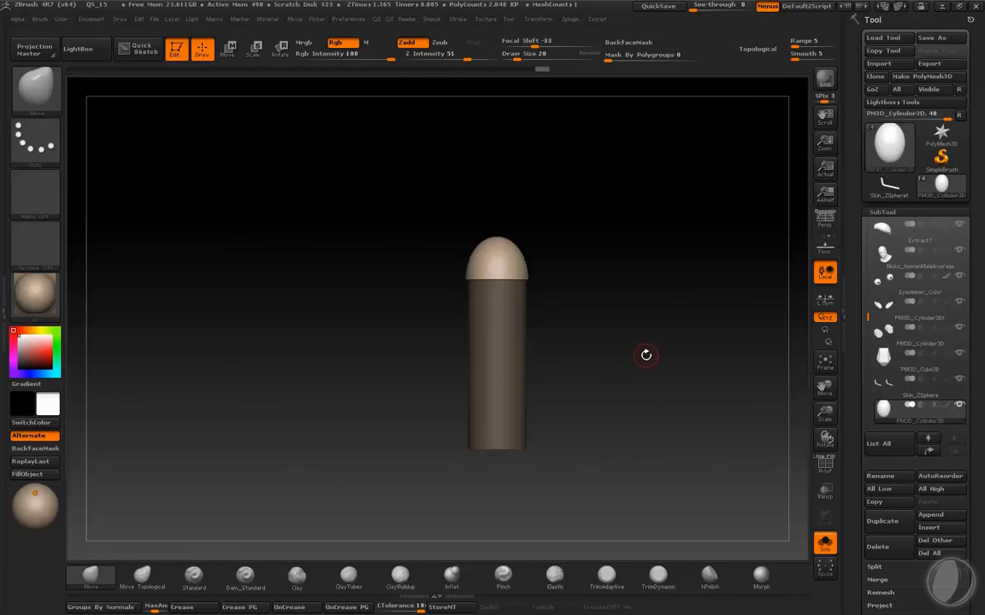
Step: Duplicate the dome, place the flipped copy on the cylinder's bottom end, and clear the mask
{"action": "key", "text": "w"}
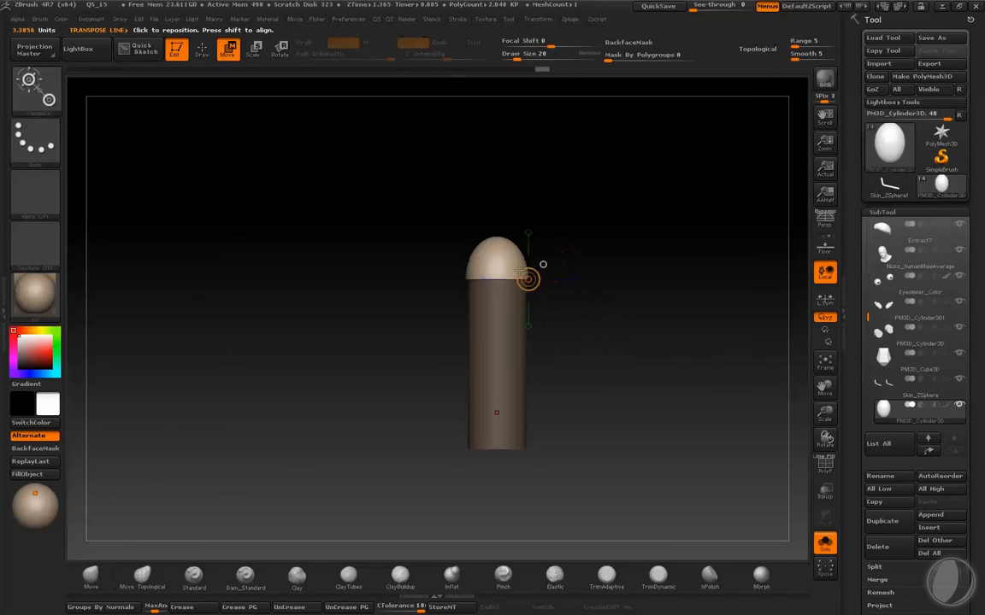
{"action": "left_click_drag", "start_coordinate": [499, 257], "coordinate": [499, 169], "text": "shift"}
{"action": "left_click_drag", "start_coordinate": [500, 213], "coordinate": [499, 271], "text": "ctrl+shift"}
{"action": "mouse_move", "coordinate": [497, 330]}
{"action": "left_mouse_down", "text": "ctrl+shift"}
{"action": "mouse_move", "coordinate": [497, 471]}
{"action": "mouse_move", "coordinate": [497, 438]}
{"action": "mouse_move", "coordinate": [496, 449]}
{"action": "mouse_move", "coordinate": [620, 448]}
{"action": "mouse_move", "coordinate": [593, 474]}
{"action": "mouse_move", "coordinate": [445, 491]}
{"action": "mouse_move", "coordinate": [384, 451]}
{"action": "left_mouse_up", "text": "ctrl+shift"}
{"action": "key", "text": "r"}
{"action": "mouse_move", "coordinate": [633, 377]}
{"action": "left_mouse_down", "text": "shift"}
{"action": "mouse_move", "coordinate": [671, 375]}
{"action": "mouse_move", "coordinate": [657, 409]}
{"action": "mouse_move", "coordinate": [703, 350]}
{"action": "mouse_move", "coordinate": [707, 387]}
{"action": "mouse_move", "coordinate": [685, 428]}
{"action": "mouse_move", "coordinate": [696, 432]}
{"action": "mouse_move", "coordinate": [716, 376]}
{"action": "mouse_move", "coordinate": [652, 357]}
{"action": "left_mouse_up", "text": "shift"}
{"action": "key", "text": "q"}
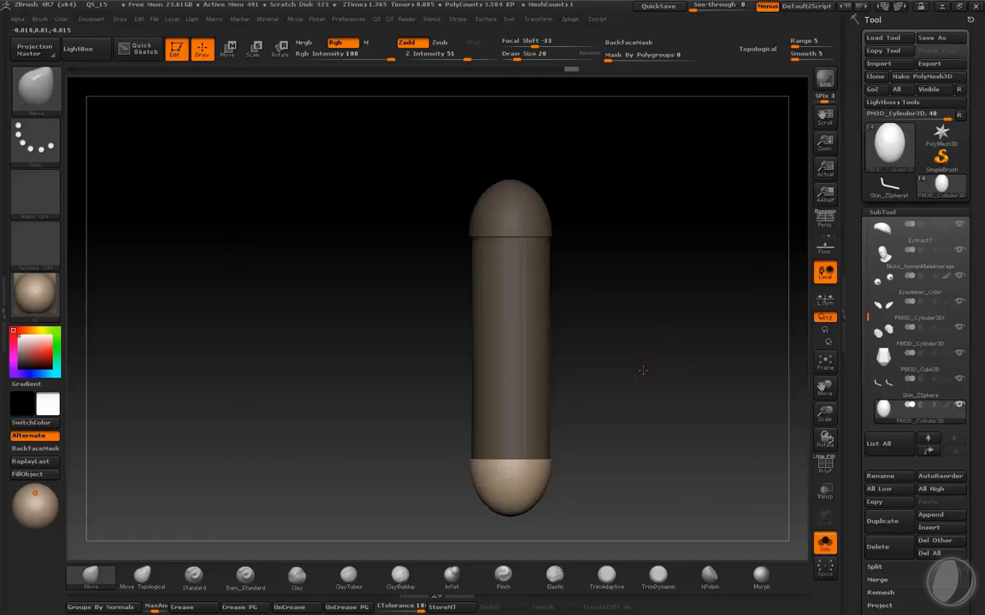
{"action": "left_click_drag", "start_coordinate": [643, 370], "coordinate": [632, 337]}
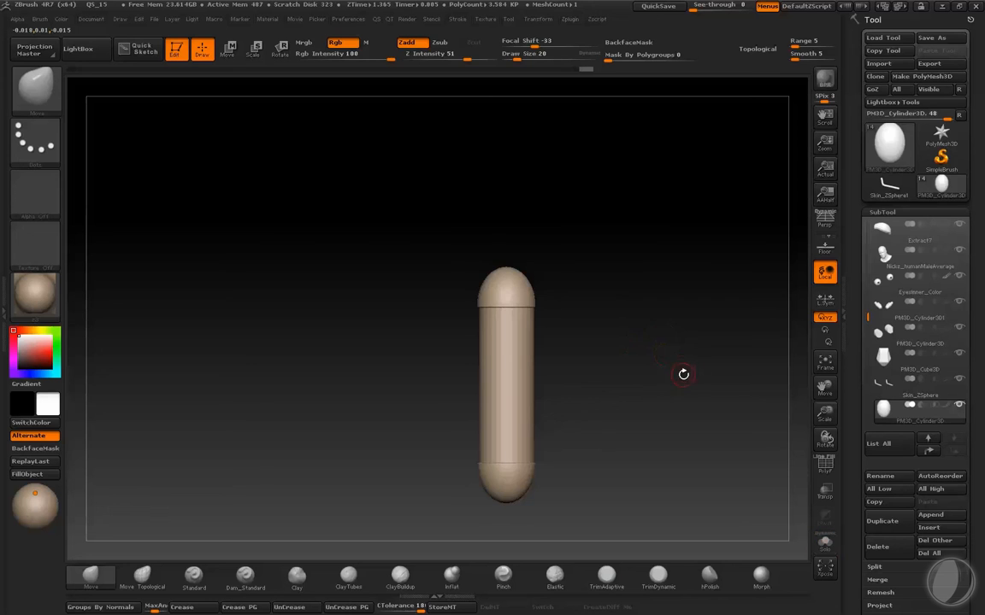
Step: Show the full helmet and raise the capsule up to the front of the mask, framing it from the side
{"action": "left_click_drag", "start_coordinate": [683, 373], "coordinate": [597, 228], "text": "alt"}
{"action": "key", "text": "w"}
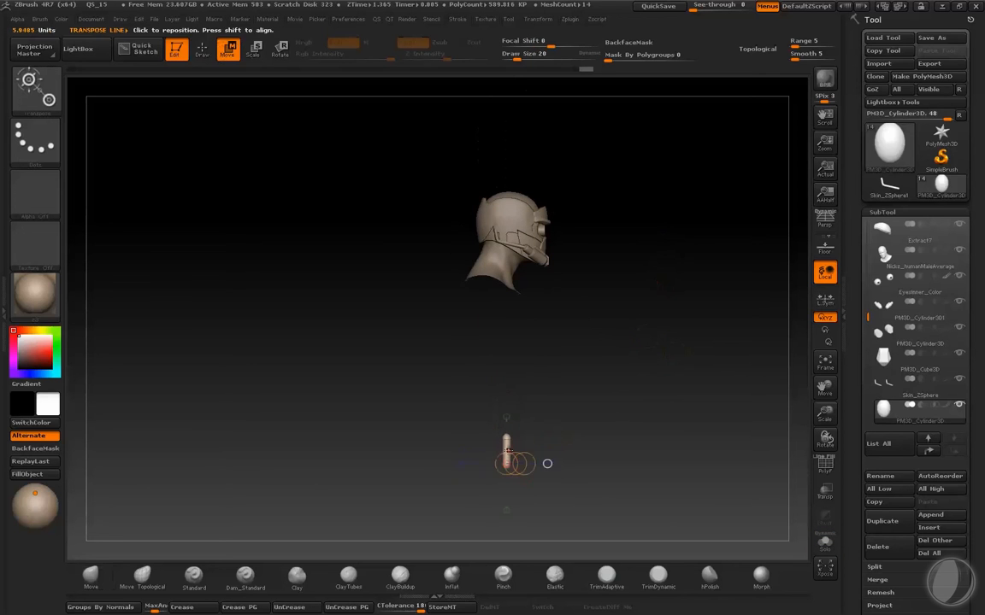
{"action": "mouse_move", "coordinate": [508, 451]}
{"action": "left_mouse_down", "text": "shift"}
{"action": "mouse_move", "coordinate": [622, 450]}
{"action": "mouse_move", "coordinate": [576, 372]}
{"action": "left_mouse_up", "text": "shift"}
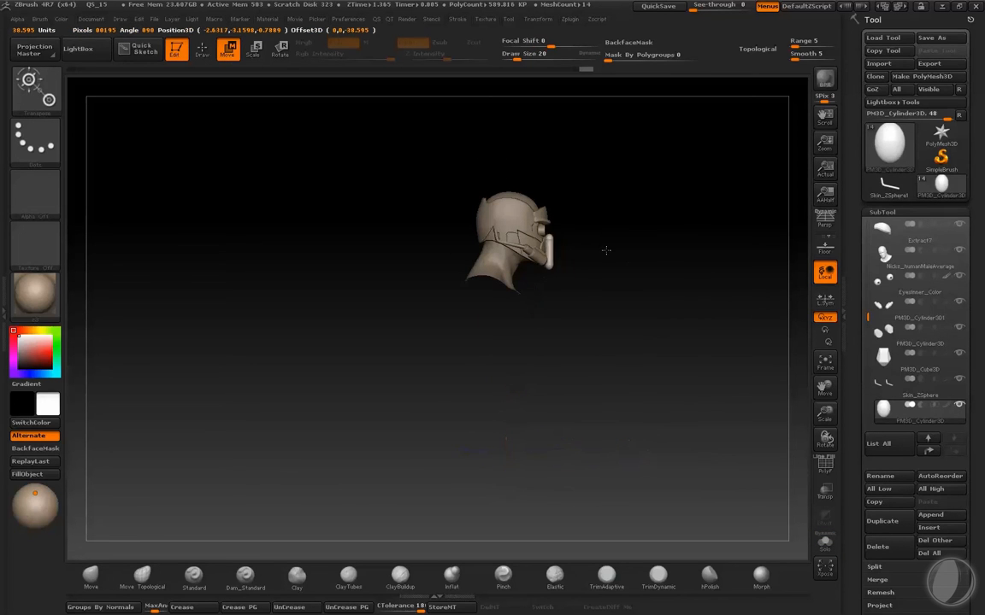
{"action": "left_click_drag", "start_coordinate": [606, 251], "coordinate": [613, 232], "text": "shift"}
{"action": "left_click_drag", "start_coordinate": [501, 248], "coordinate": [441, 248], "text": "shift"}
{"action": "left_click_drag", "start_coordinate": [424, 322], "coordinate": [519, 420], "text": "alt"}
{"action": "key", "text": "f"}
{"action": "mouse_move", "coordinate": [728, 330]}
{"action": "left_mouse_down"}
{"action": "mouse_move", "coordinate": [762, 352]}
{"action": "mouse_move", "coordinate": [724, 337]}
{"action": "left_mouse_up"}
Step: Rotate the upright capsule to a diagonal slant in side view and move it back onto the cheek
{"action": "mouse_move", "coordinate": [400, 332]}
{"action": "left_mouse_down", "text": "shift"}
{"action": "mouse_move", "coordinate": [554, 331]}
{"action": "mouse_move", "coordinate": [505, 334]}
{"action": "left_mouse_up", "text": "shift"}
{"action": "key", "text": "e"}
{"action": "left_click_drag", "start_coordinate": [756, 352], "coordinate": [729, 365]}
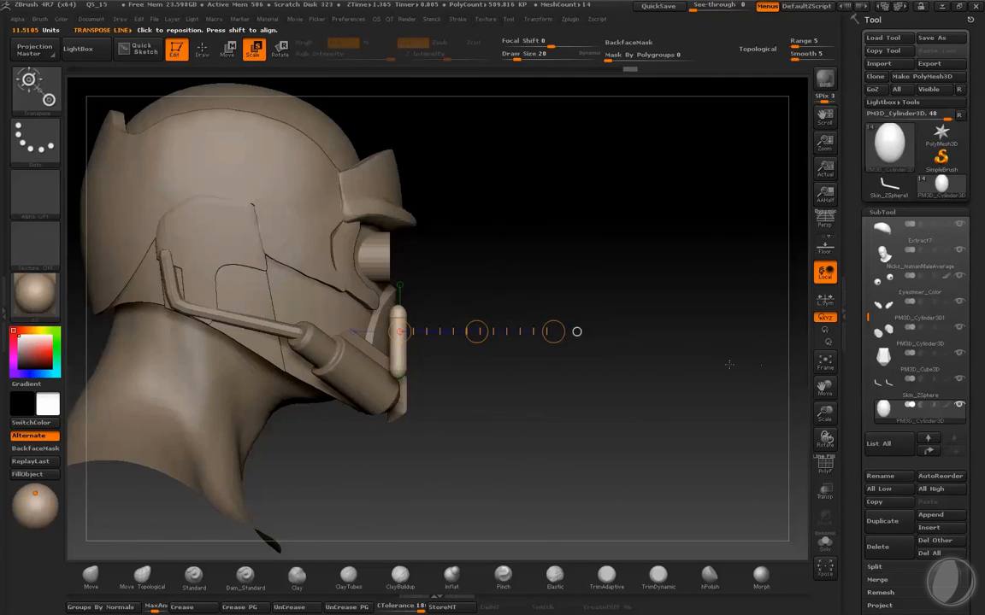
{"action": "left_click_drag", "start_coordinate": [549, 335], "coordinate": [470, 230]}
{"action": "key", "text": "w"}
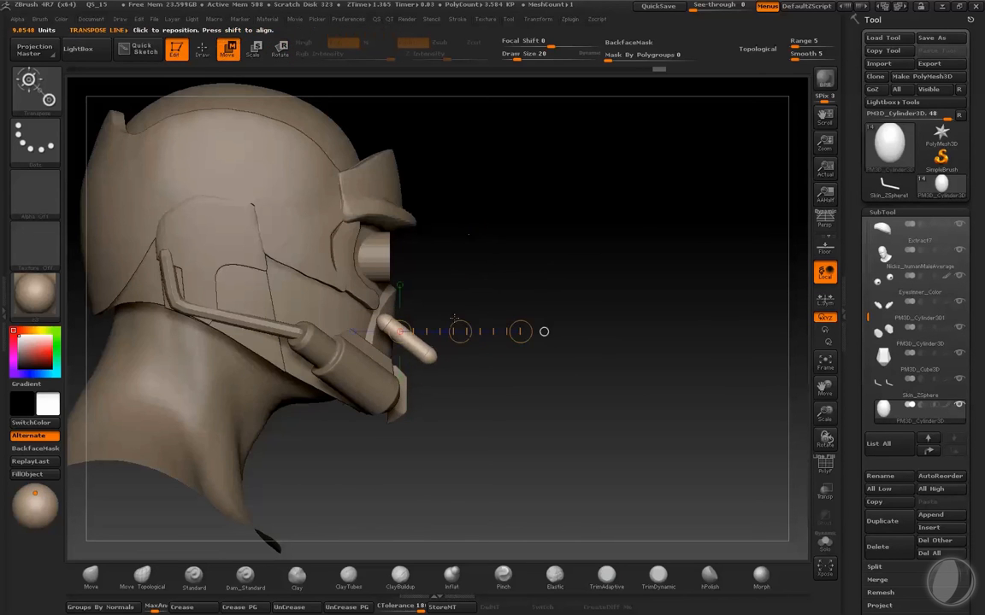
{"action": "left_click_drag", "start_coordinate": [462, 330], "coordinate": [369, 297]}
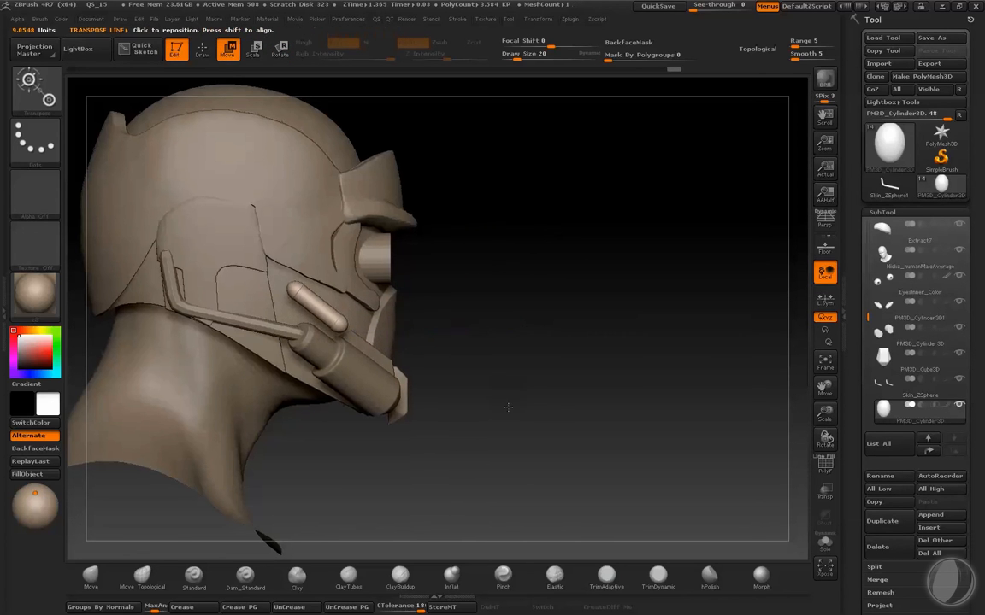
Step: Fit the capsule under the cheek's diagonal seam by making its slant shallower, moving it up and refining its size
{"action": "left_click_drag", "start_coordinate": [508, 405], "coordinate": [675, 521], "text": "alt"}
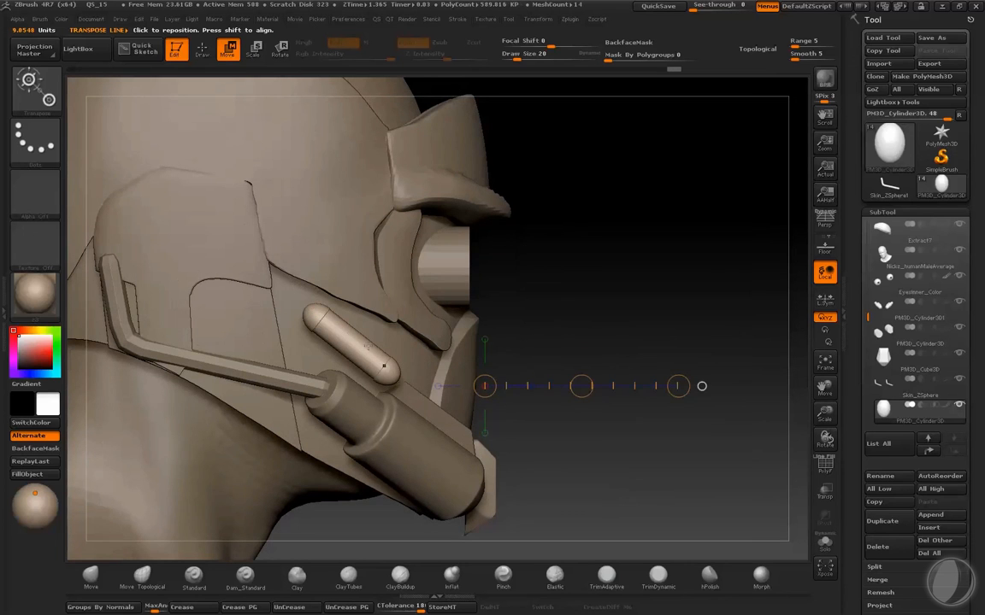
{"action": "left_click_drag", "start_coordinate": [346, 343], "coordinate": [605, 287], "text": "shift"}
{"action": "key", "text": "r"}
{"action": "key", "text": "w"}
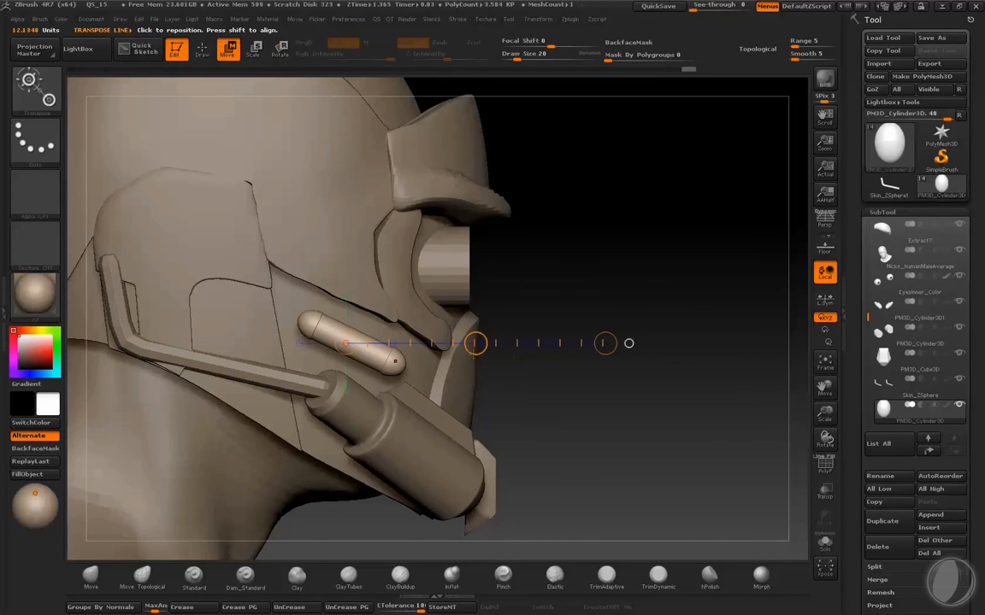
{"action": "left_click_drag", "start_coordinate": [476, 342], "coordinate": [472, 318]}
{"action": "mouse_move", "coordinate": [354, 317]}
{"action": "left_mouse_down", "text": "shift"}
{"action": "mouse_move", "coordinate": [452, 349]}
{"action": "mouse_move", "coordinate": [618, 377]}
{"action": "left_mouse_up", "text": "shift"}
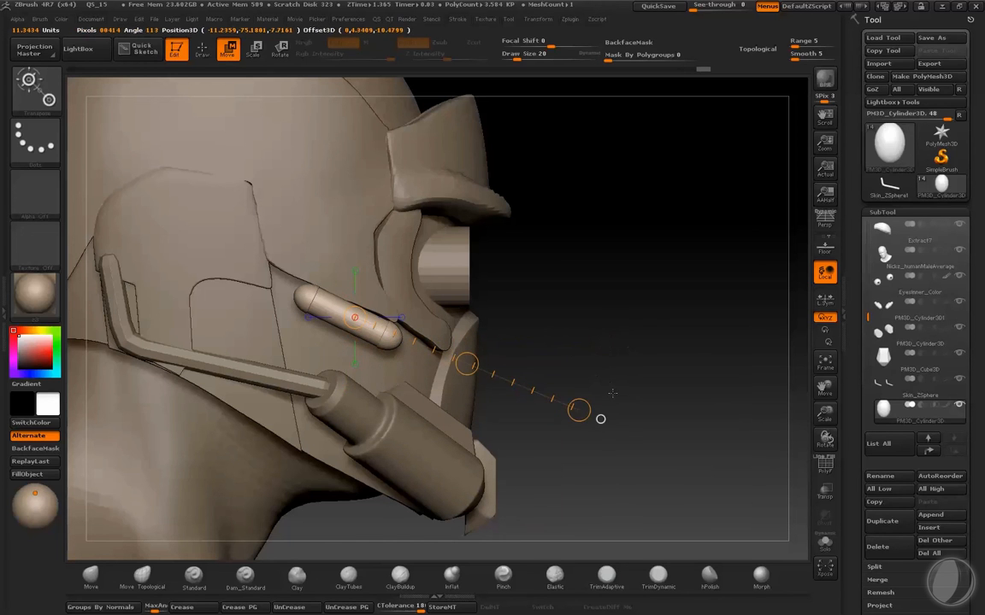
{"action": "key", "text": "e"}
{"action": "mouse_move", "coordinate": [578, 410]}
{"action": "left_mouse_down"}
{"action": "mouse_move", "coordinate": [570, 402]}
{"action": "mouse_move", "coordinate": [579, 410]}
{"action": "mouse_move", "coordinate": [581, 402]}
{"action": "left_mouse_up"}
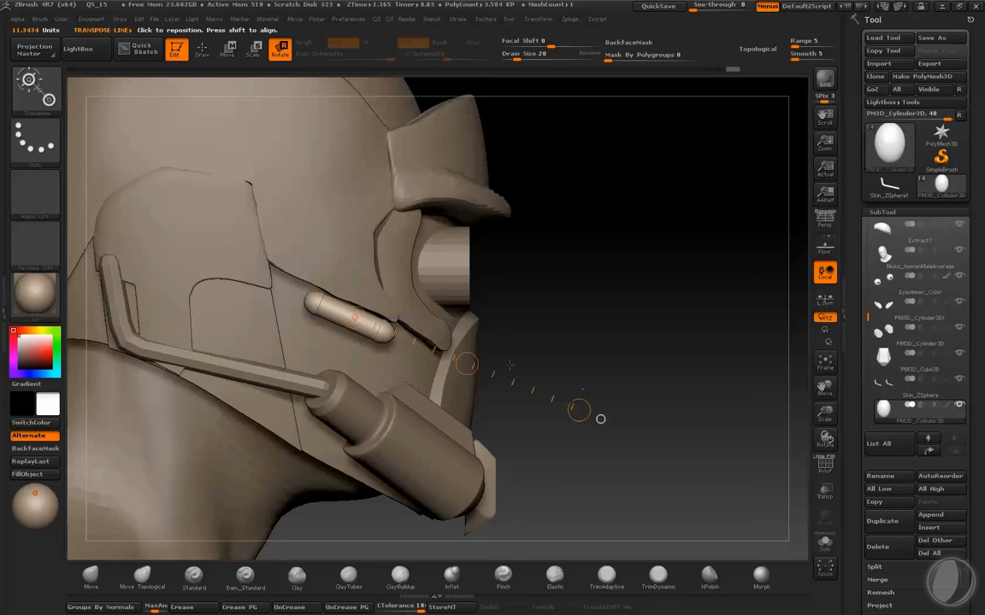
Step: Rotate the capsule in top view to follow the cheek's angle and move it inward against the side of the mask
{"action": "key", "text": "w"}
{"action": "left_click_drag", "start_coordinate": [466, 364], "coordinate": [238, 332]}
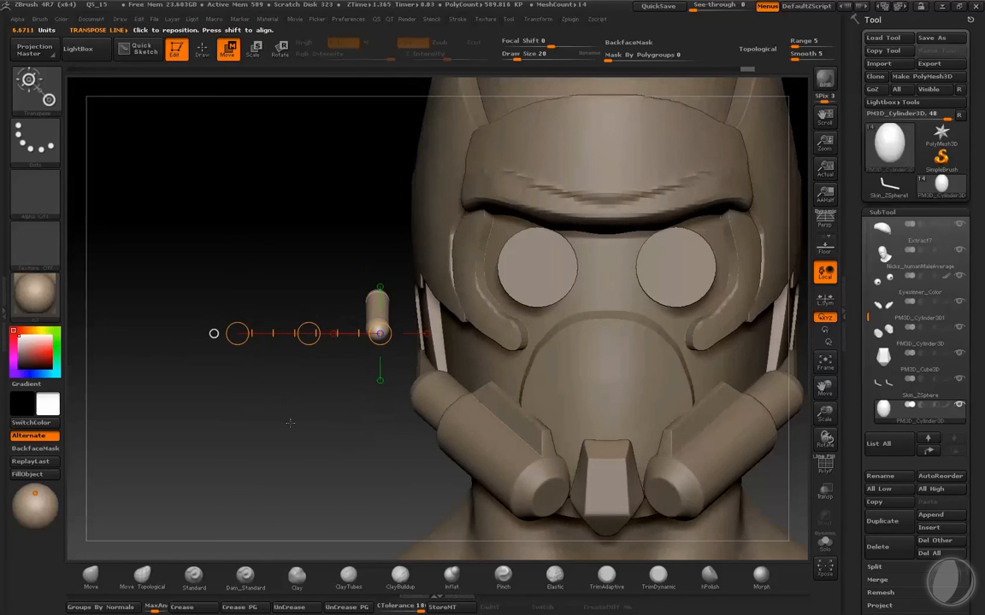
{"action": "left_click_drag", "start_coordinate": [304, 434], "coordinate": [306, 503]}
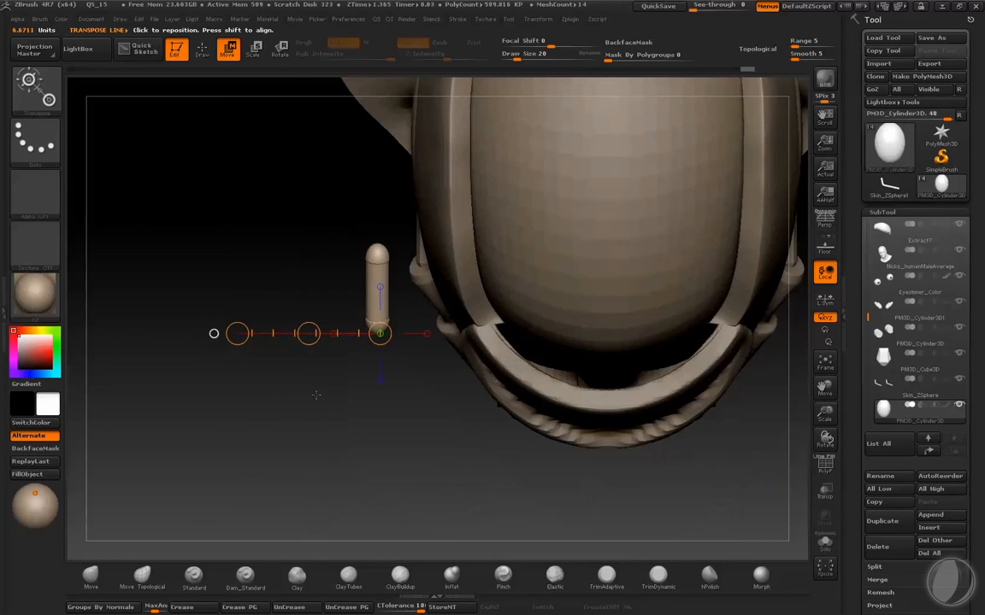
{"action": "left_click_drag", "start_coordinate": [240, 339], "coordinate": [236, 431]}
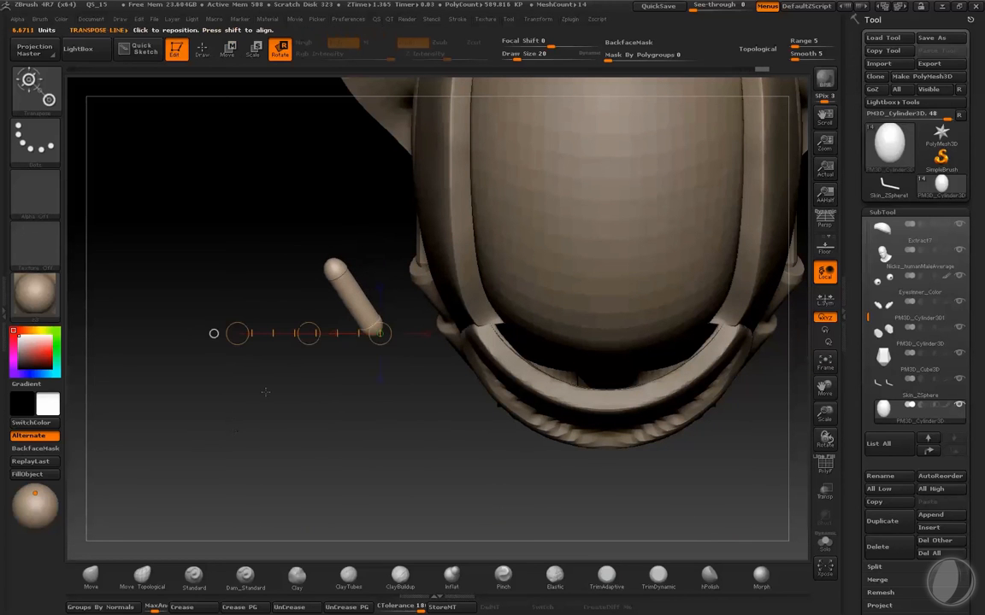
{"action": "key", "text": "w"}
{"action": "left_click_drag", "start_coordinate": [309, 334], "coordinate": [389, 352]}
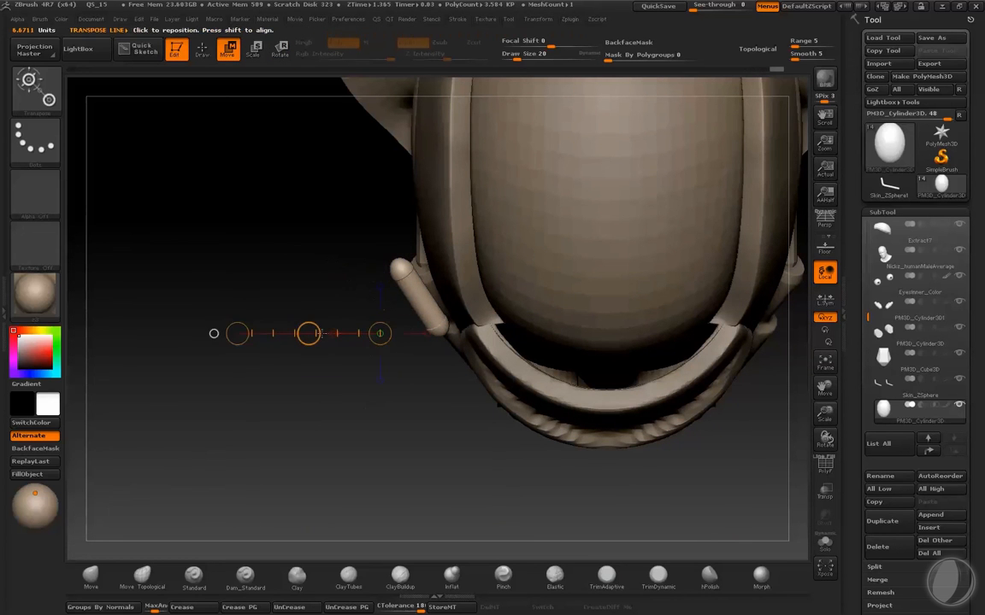
{"action": "left_click_drag", "start_coordinate": [322, 334], "coordinate": [381, 338]}
{"action": "left_click_drag", "start_coordinate": [345, 389], "coordinate": [353, 337]}
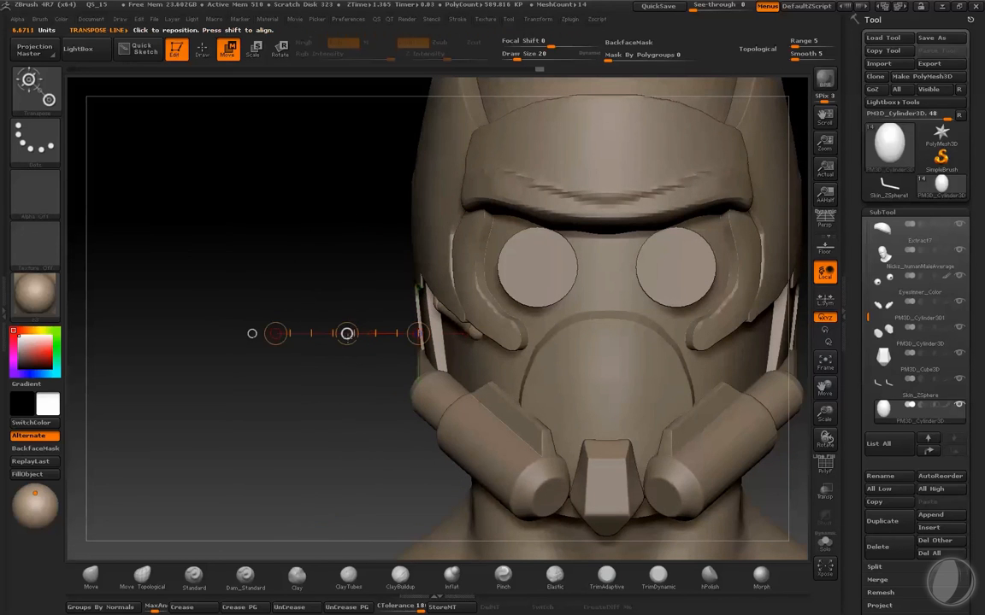
Step: Fine-tune the capsule's sideways position in front view so it sits partly embedded in the cheek
{"action": "key", "text": "s"}
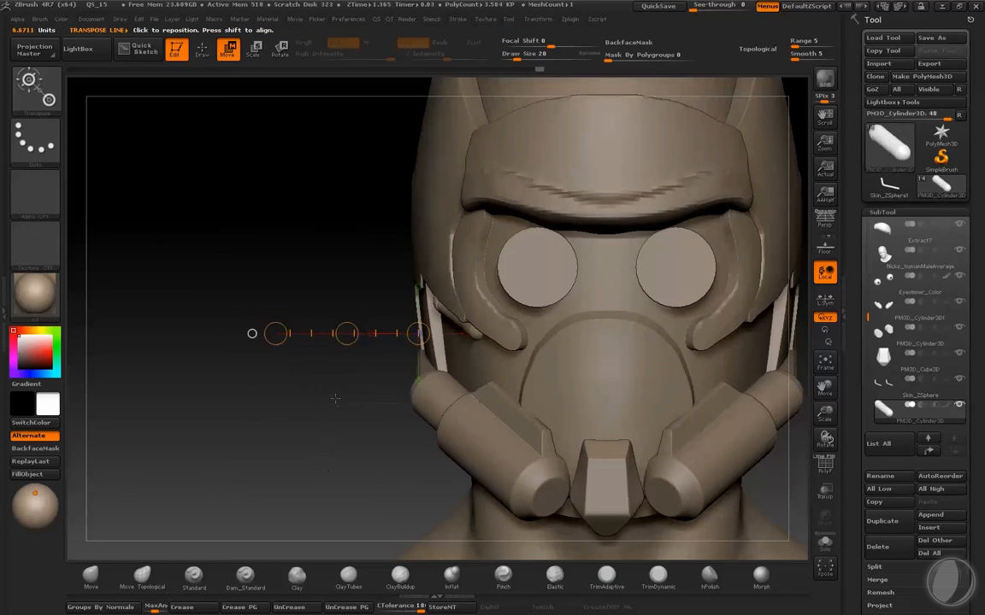
{"action": "left_click_drag", "start_coordinate": [331, 398], "coordinate": [338, 418]}
{"action": "key", "text": "shift+s"}
{"action": "left_click_drag", "start_coordinate": [477, 336], "coordinate": [424, 334]}
{"action": "key", "text": "r"}
{"action": "key", "text": "w"}
{"action": "key", "text": "alt+s"}
{"action": "left_click_drag", "start_coordinate": [330, 450], "coordinate": [319, 308], "text": "shift"}
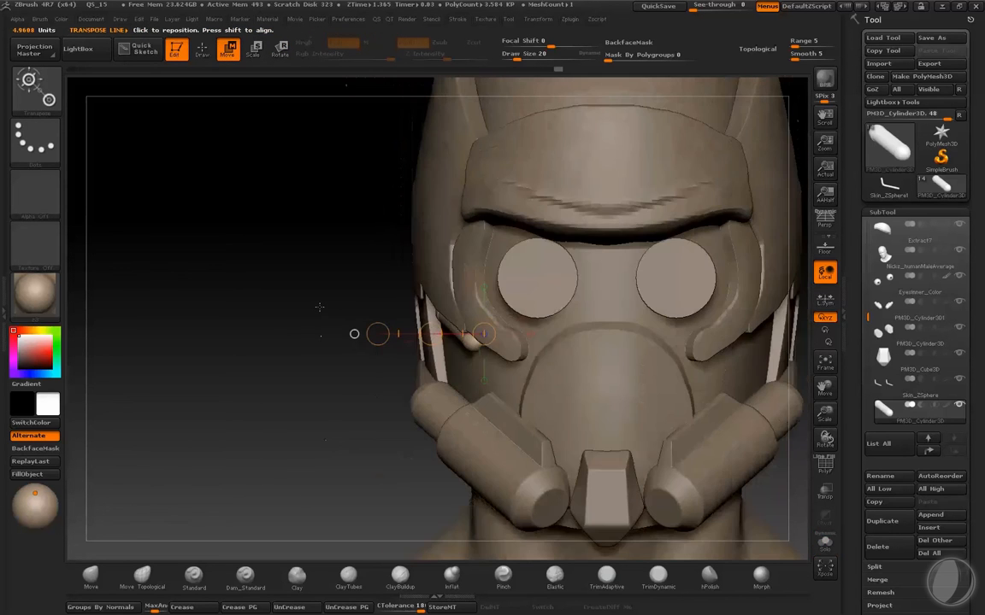
{"action": "left_click_drag", "start_coordinate": [312, 355], "coordinate": [355, 362], "text": "shift"}
{"action": "left_click_drag", "start_coordinate": [679, 370], "coordinate": [639, 386], "text": "shift"}
{"action": "left_click_drag", "start_coordinate": [431, 335], "coordinate": [426, 336]}
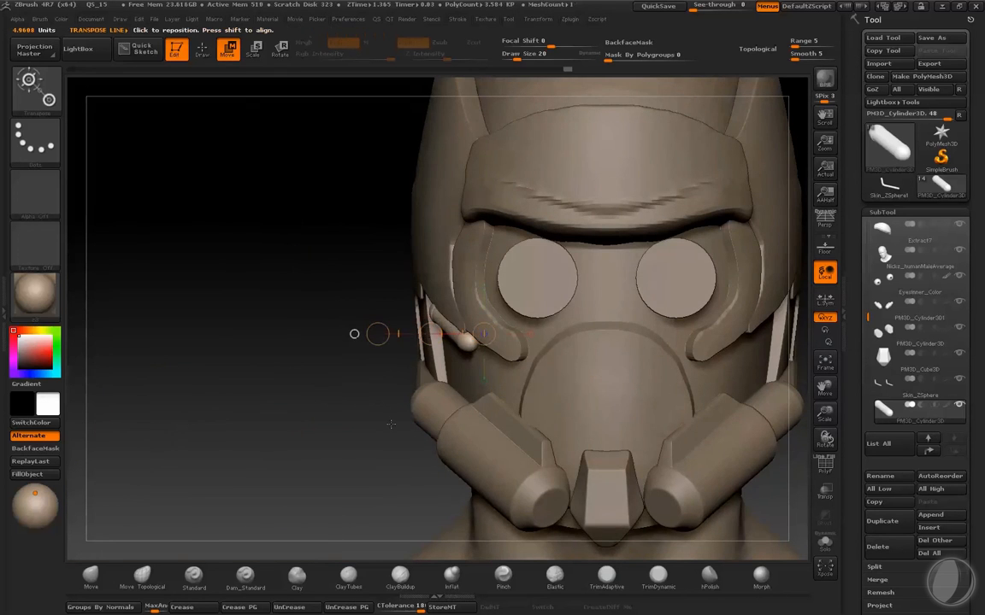
{"action": "left_click_drag", "start_coordinate": [359, 331], "coordinate": [670, 350]}
{"action": "left_click_drag", "start_coordinate": [585, 326], "coordinate": [586, 326]}
{"action": "key", "text": "q"}
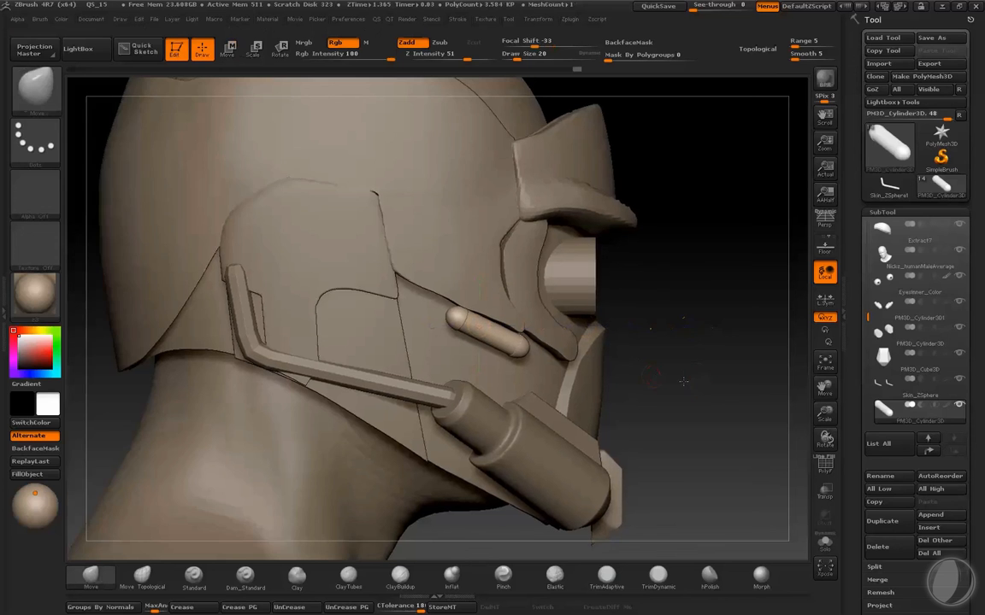
{"action": "mouse_move", "coordinate": [650, 383]}
{"action": "left_mouse_down"}
{"action": "mouse_move", "coordinate": [686, 378]}
{"action": "mouse_move", "coordinate": [697, 387]}
{"action": "mouse_move", "coordinate": [604, 402]}
{"action": "left_mouse_up"}
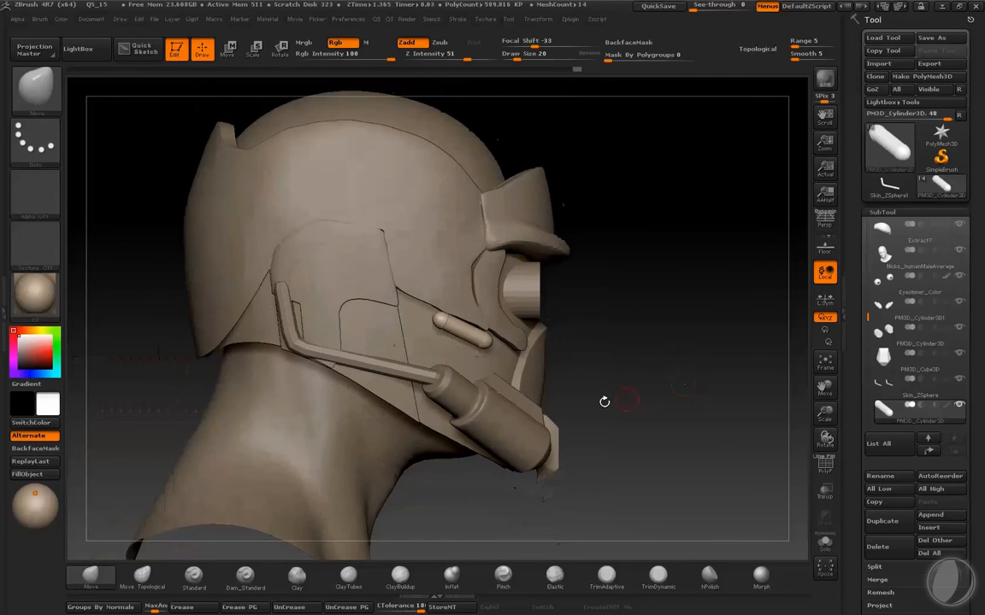
Step: Select the breather cylinders at the jaw and move them down slightly
{"action": "left_click", "coordinate": [496, 413], "text": "alt"}
{"action": "left_click_drag", "start_coordinate": [631, 349], "coordinate": [609, 362]}
{"action": "key", "text": "s"}
{"action": "left_click_drag", "start_coordinate": [516, 420], "coordinate": [544, 421]}
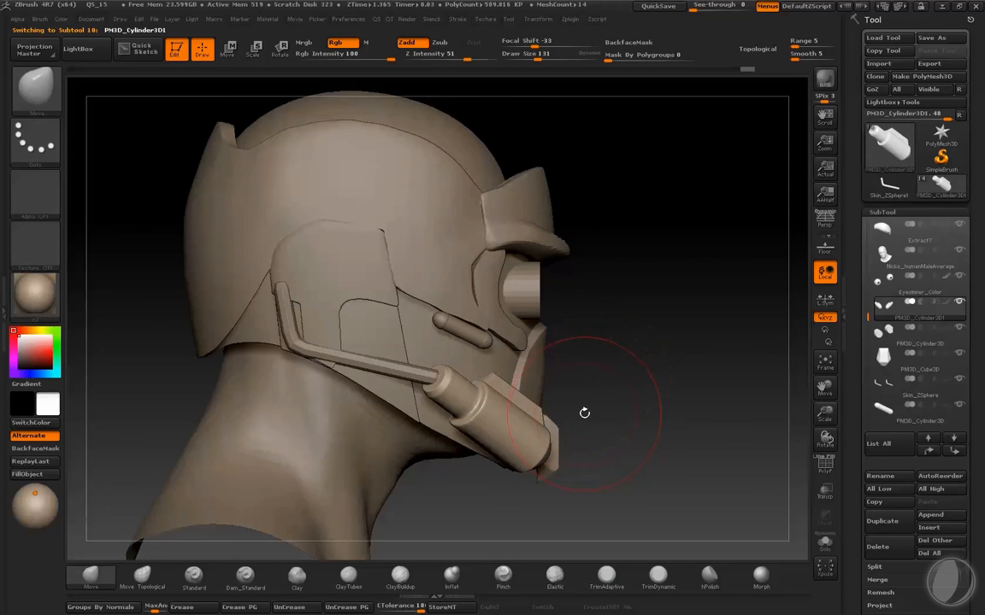
{"action": "left_click_drag", "start_coordinate": [627, 391], "coordinate": [598, 516]}
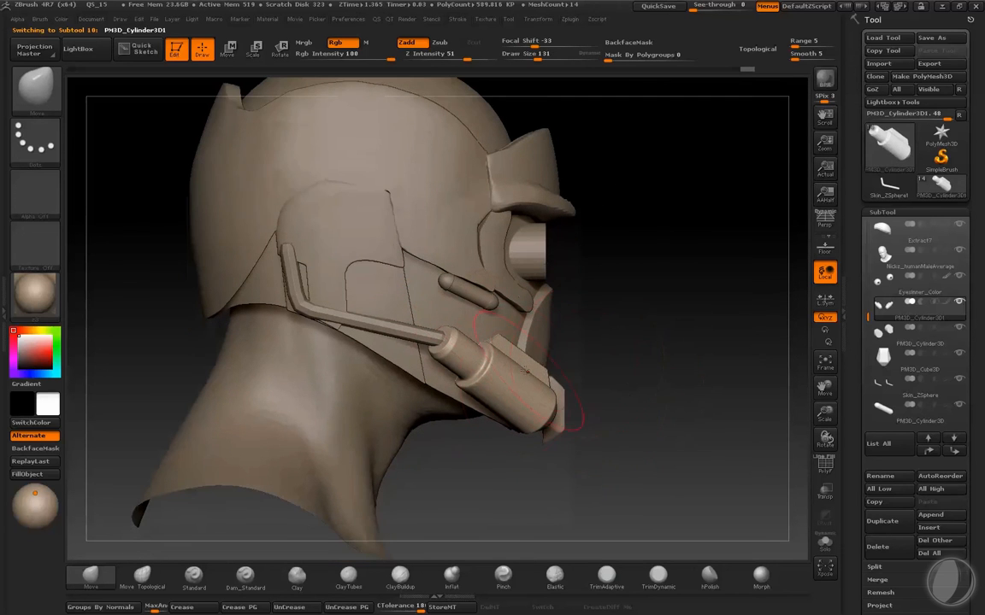
{"action": "key", "text": "w"}
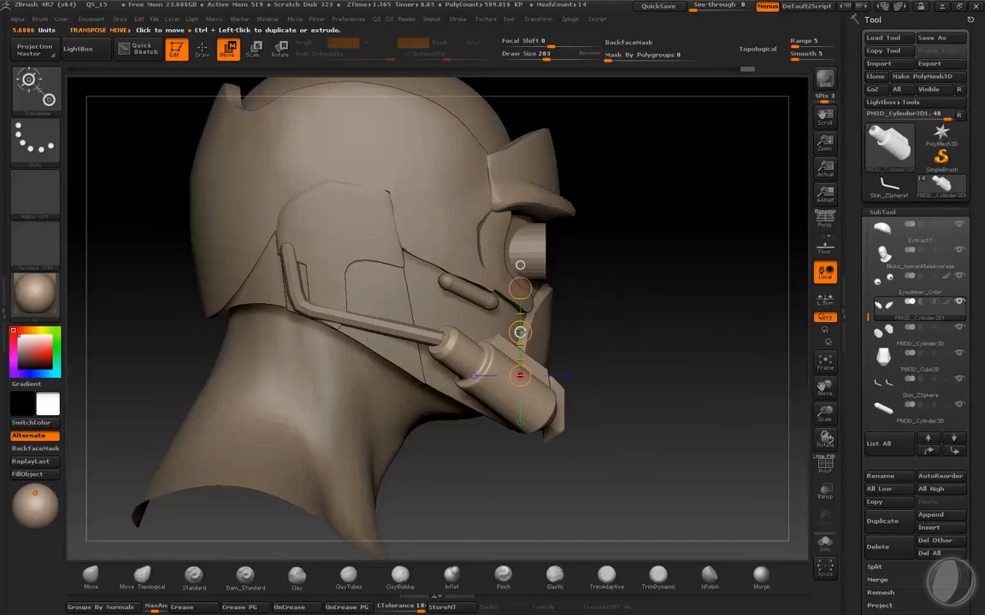
{"action": "left_click_drag", "start_coordinate": [520, 332], "coordinate": [521, 341]}
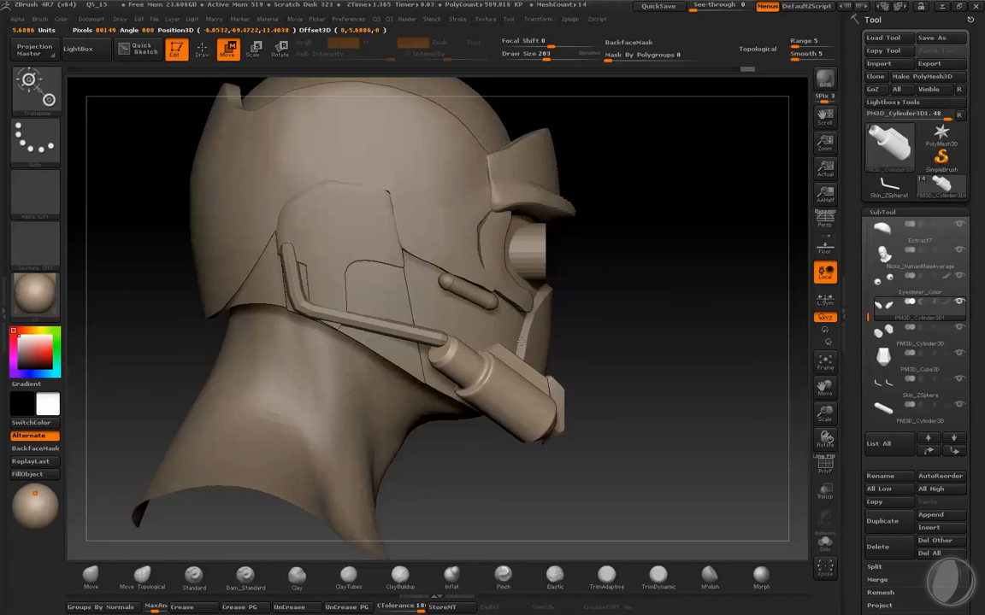
{"action": "key", "text": "q"}
Step: Pull the bent Skin_ZSphere pipe down with a smaller Move brush to meet the lowered breather cylinder
{"action": "left_click", "coordinate": [418, 333], "text": "alt"}
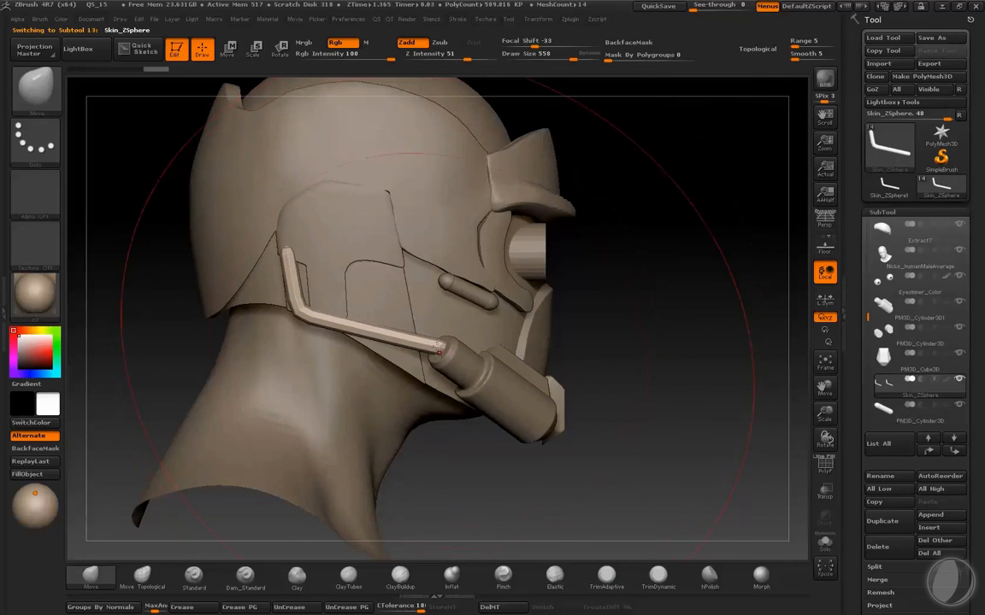
{"action": "key", "text": "["}
{"action": "left_click_drag", "start_coordinate": [359, 325], "coordinate": [351, 321]}
{"action": "key", "text": "s"}
{"action": "left_click", "coordinate": [416, 345]}
{"action": "key", "text": "s"}
{"action": "left_click_drag", "start_coordinate": [450, 316], "coordinate": [436, 315]}
Step: Reselect the cheek capsule and nudge it sideways in front view to adjust its depth in the cheek
{"action": "left_click", "coordinate": [468, 294], "text": "alt"}
{"action": "key", "text": "w"}
{"action": "left_click_drag", "start_coordinate": [658, 245], "coordinate": [684, 263]}
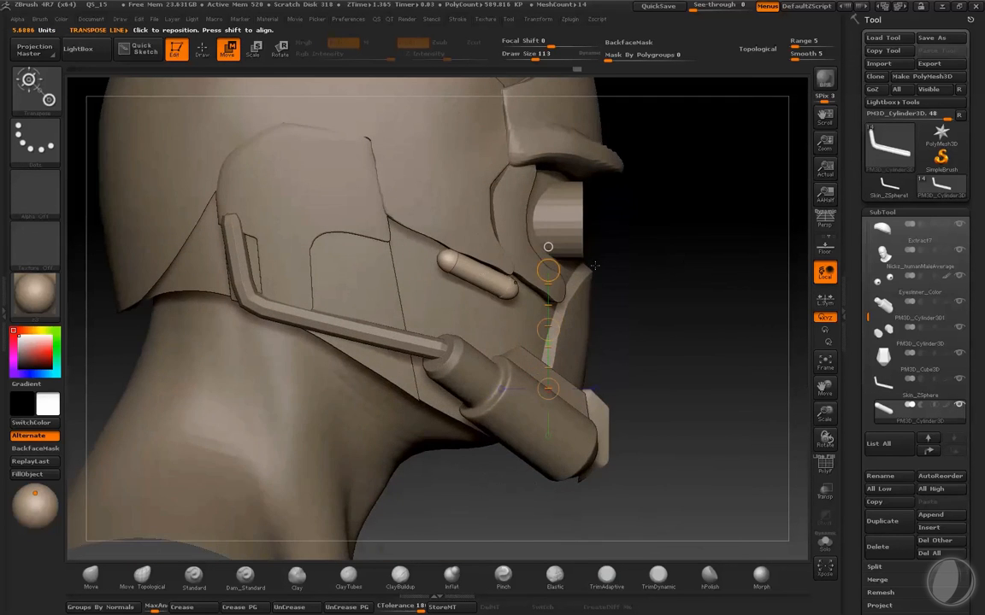
{"action": "left_click_drag", "start_coordinate": [595, 265], "coordinate": [555, 261]}
{"action": "left_click_drag", "start_coordinate": [459, 276], "coordinate": [332, 276], "text": "shift"}
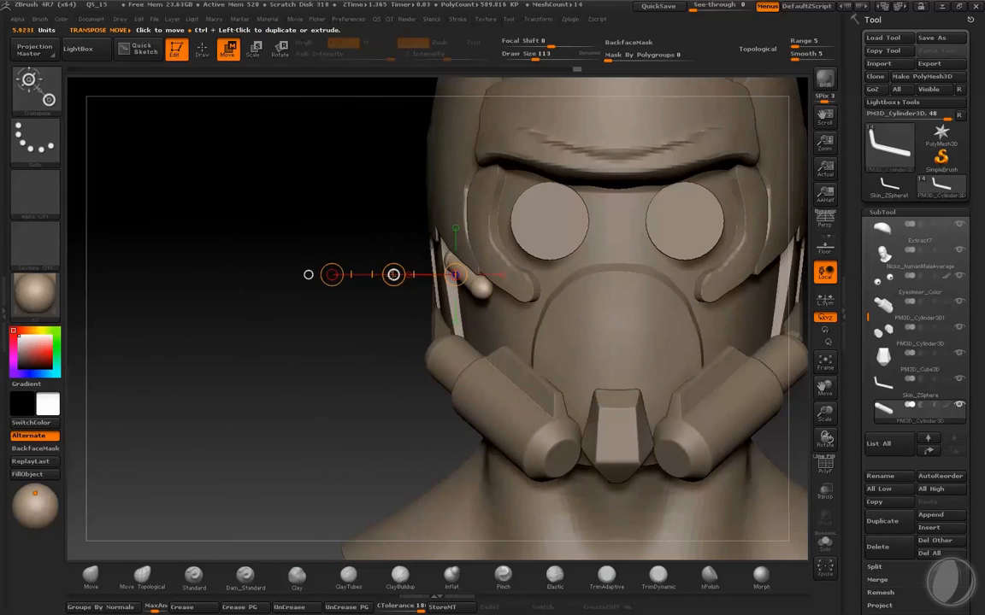
{"action": "mouse_move", "coordinate": [393, 276]}
{"action": "left_mouse_down"}
{"action": "mouse_move", "coordinate": [405, 315]}
{"action": "mouse_move", "coordinate": [429, 316]}
{"action": "left_mouse_up"}
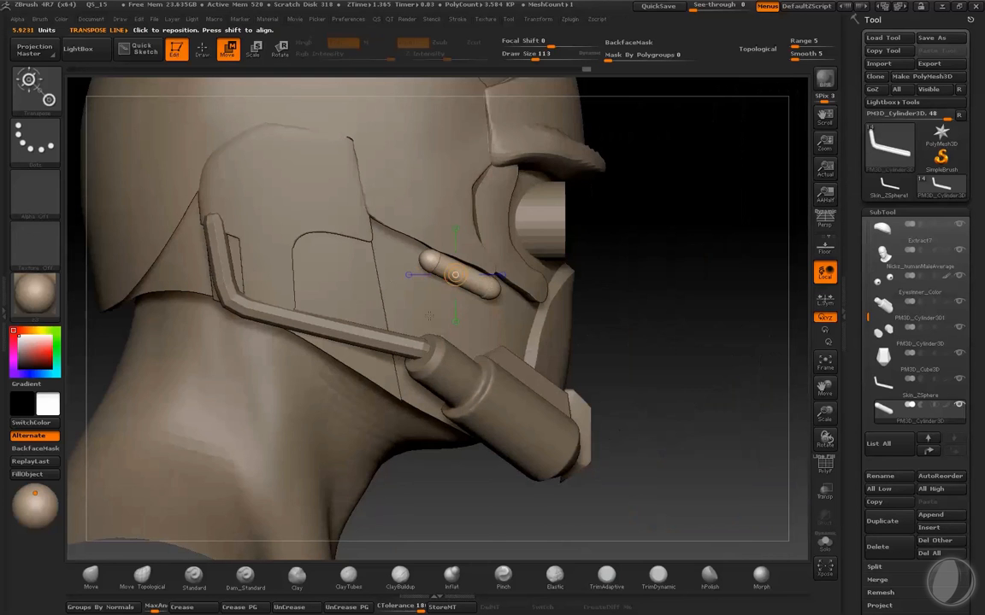
{"action": "left_click_drag", "start_coordinate": [486, 288], "coordinate": [487, 166], "text": "shift"}
{"action": "key", "text": "q"}
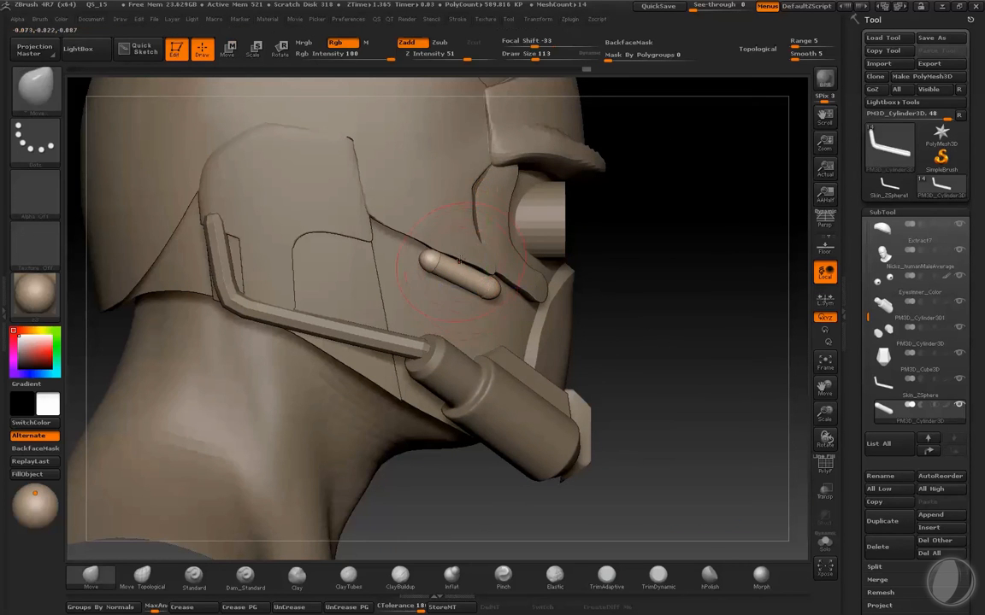
Step: Straighten the lower front edge of the Extract2 helmet shell above the capsule with ClipCurve
{"action": "left_click", "coordinate": [457, 243], "text": "alt"}
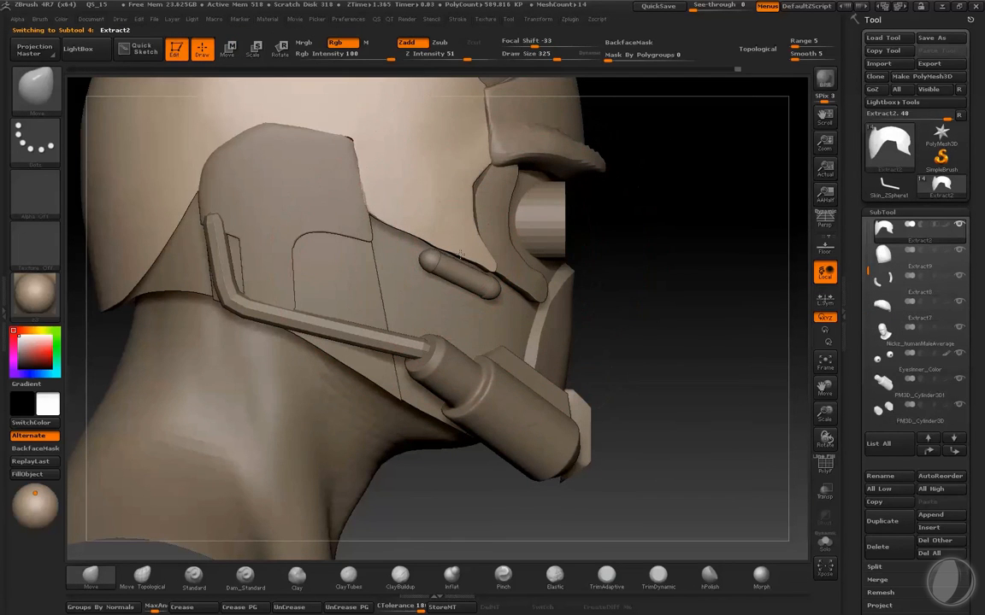
{"action": "key", "text": "s"}
{"action": "left_click_drag", "start_coordinate": [467, 250], "coordinate": [453, 250]}
{"action": "key", "text": "ctrl+shift"}
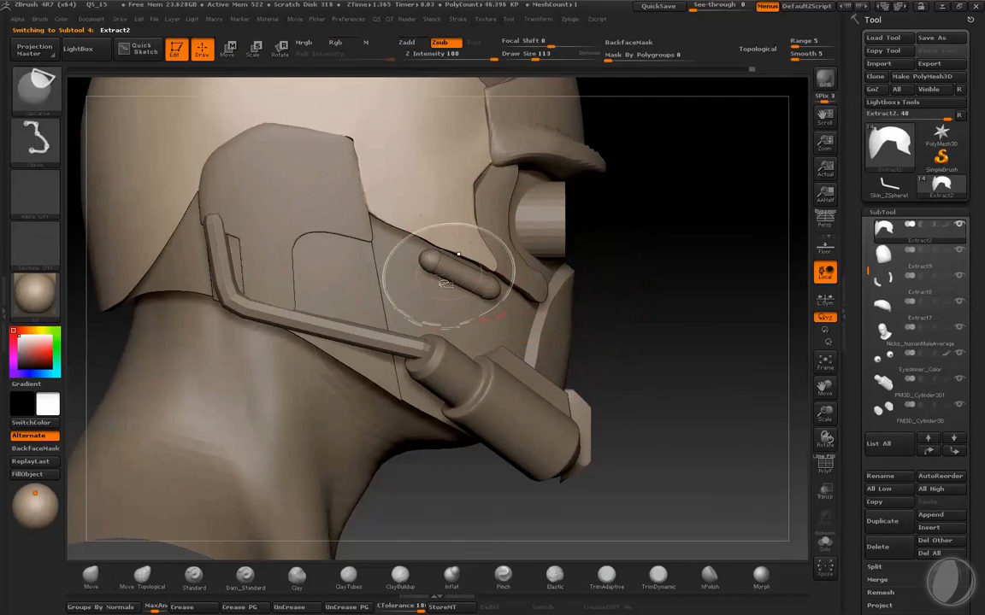
{"action": "left_click", "coordinate": [825, 544]}
{"action": "left_click_drag", "start_coordinate": [691, 314], "coordinate": [744, 383], "text": "alt"}
{"action": "mouse_move", "coordinate": [640, 386]}
{"action": "left_mouse_down", "text": "ctrl+shift"}
{"action": "mouse_move", "coordinate": [318, 267]}
{"action": "mouse_move", "coordinate": [394, 272]}
{"action": "mouse_move", "coordinate": [382, 267]}
{"action": "mouse_move", "coordinate": [389, 264]}
{"action": "left_mouse_up", "text": "ctrl+shift"}
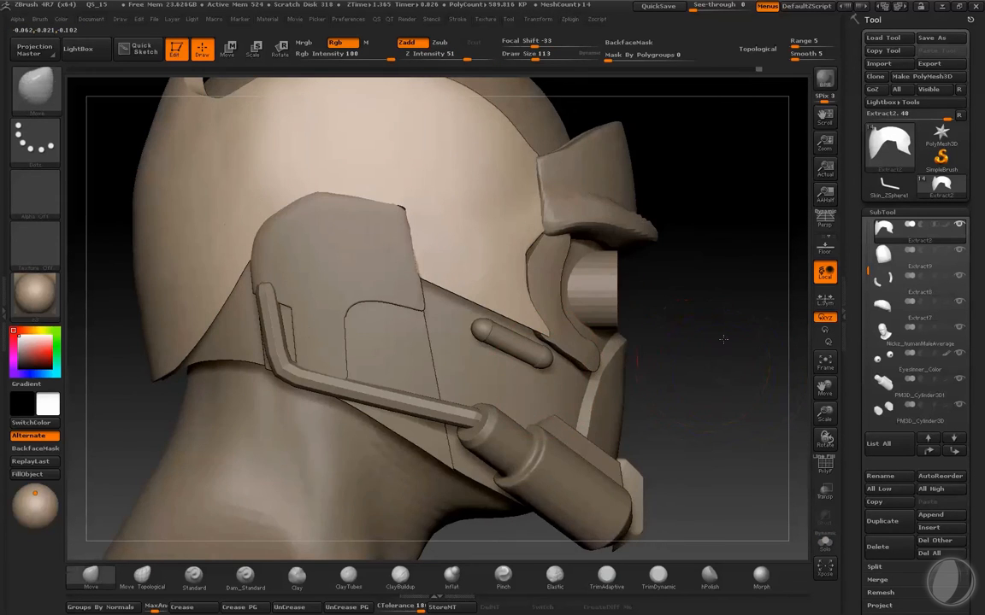
{"action": "left_click_drag", "start_coordinate": [734, 378], "coordinate": [517, 340]}
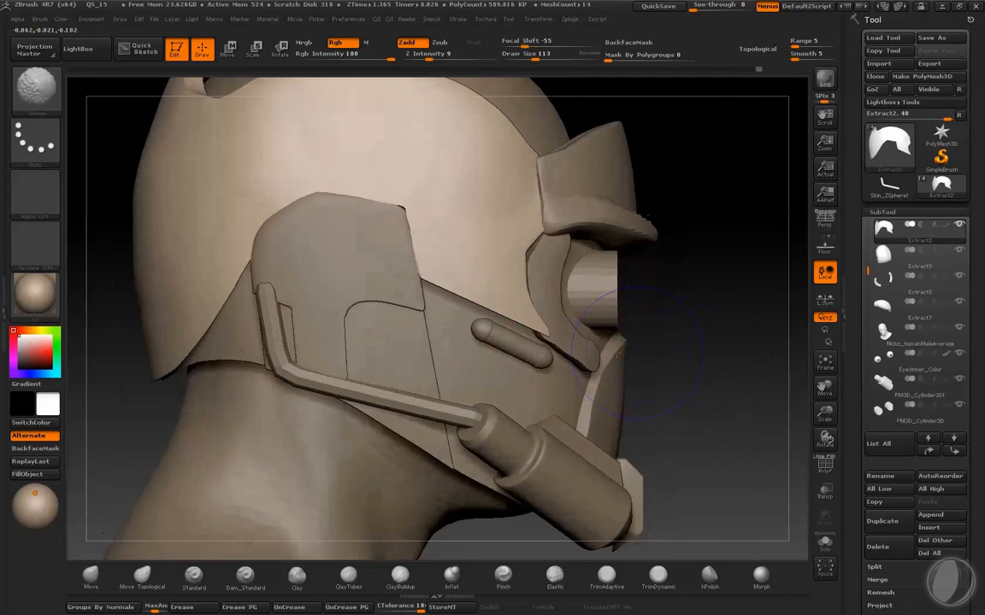
Step: Duplicate the cheek capsule downward twice to form three evenly stacked bars, and clear the mask
{"action": "left_click", "coordinate": [526, 353], "text": "alt"}
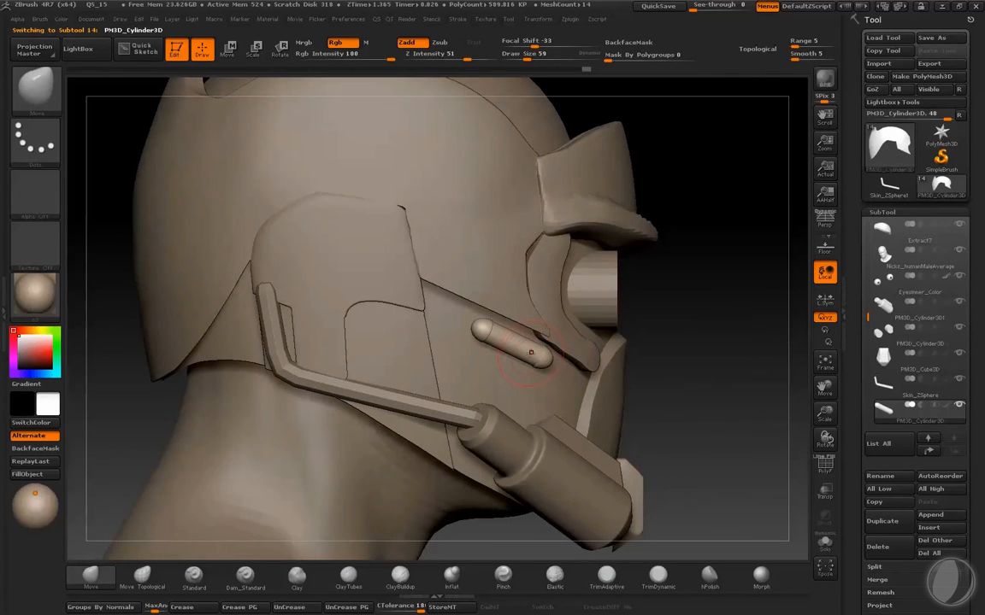
{"action": "key", "text": "w"}
{"action": "left_click_drag", "start_coordinate": [541, 311], "coordinate": [539, 342]}
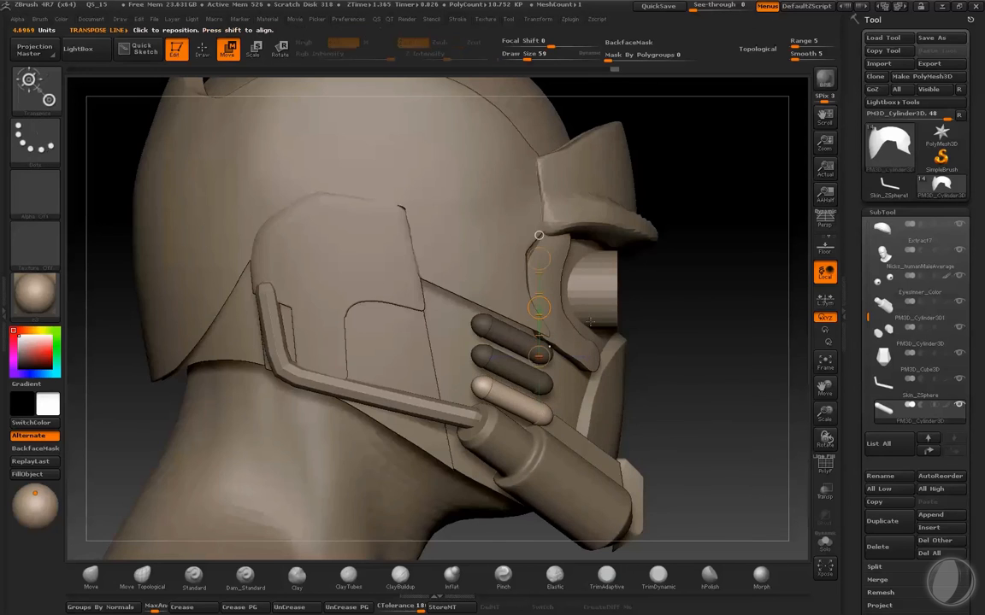
{"action": "mouse_move", "coordinate": [671, 335]}
{"action": "left_mouse_down"}
{"action": "mouse_move", "coordinate": [437, 411]}
{"action": "mouse_move", "coordinate": [369, 407]}
{"action": "left_mouse_up"}
{"action": "key", "text": "q"}
{"action": "mouse_move", "coordinate": [369, 407]}
{"action": "left_mouse_down"}
{"action": "mouse_move", "coordinate": [438, 420]}
{"action": "mouse_move", "coordinate": [574, 410]}
{"action": "left_mouse_up"}
{"action": "mouse_move", "coordinate": [648, 387]}
{"action": "left_mouse_down"}
{"action": "mouse_move", "coordinate": [614, 377]}
{"action": "mouse_move", "coordinate": [635, 395]}
{"action": "left_mouse_up"}
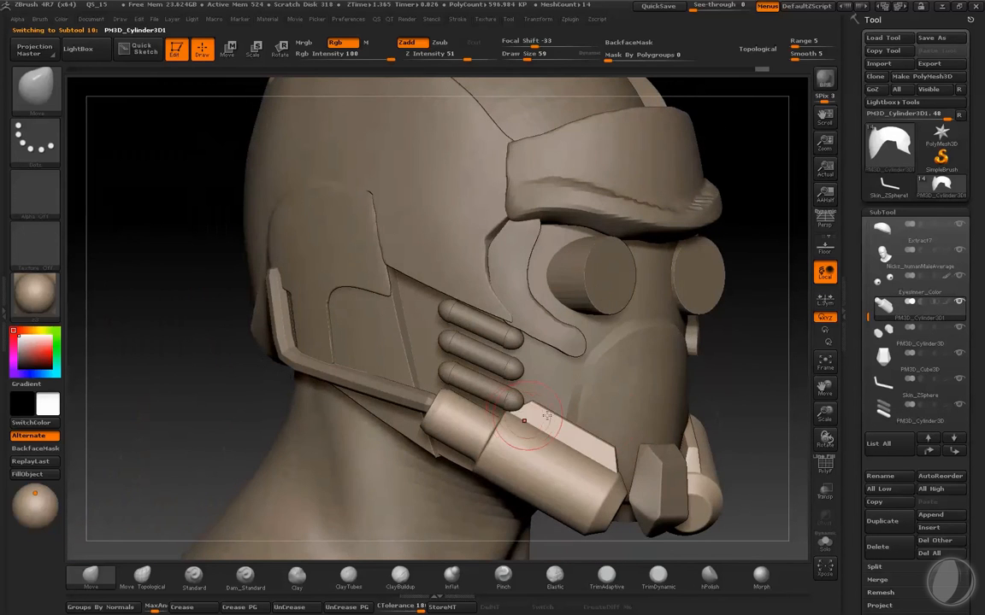
Step: Reselect the three-bar cheek vents and shift them slightly back and up along the cheek in side view
{"action": "left_click_drag", "start_coordinate": [742, 391], "coordinate": [804, 381]}
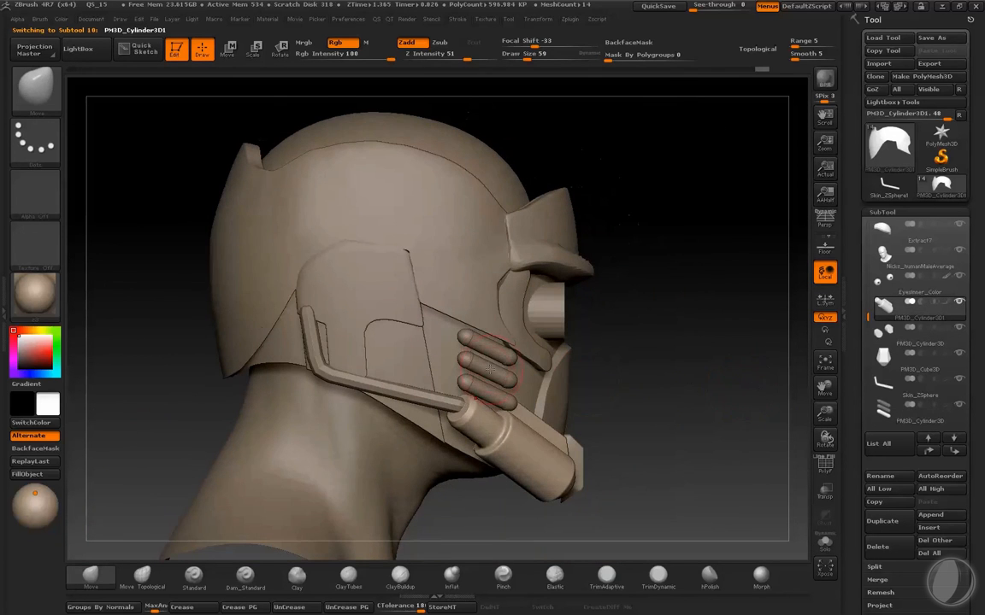
{"action": "left_click", "coordinate": [491, 369], "text": "alt"}
{"action": "left_click_drag", "start_coordinate": [666, 332], "coordinate": [639, 346], "text": "ctrl"}
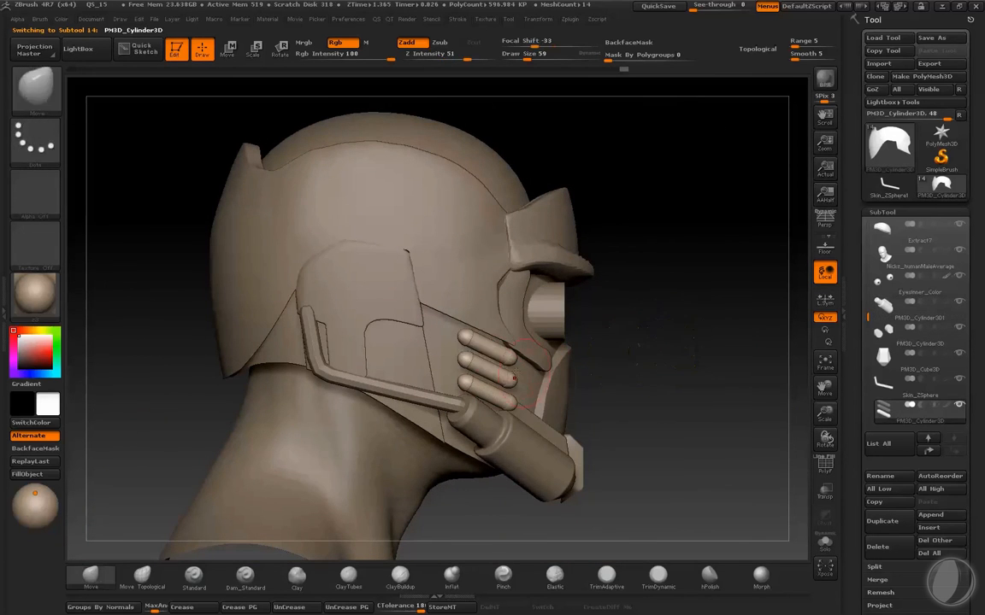
{"action": "key", "text": "w"}
{"action": "left_click_drag", "start_coordinate": [568, 374], "coordinate": [557, 368]}
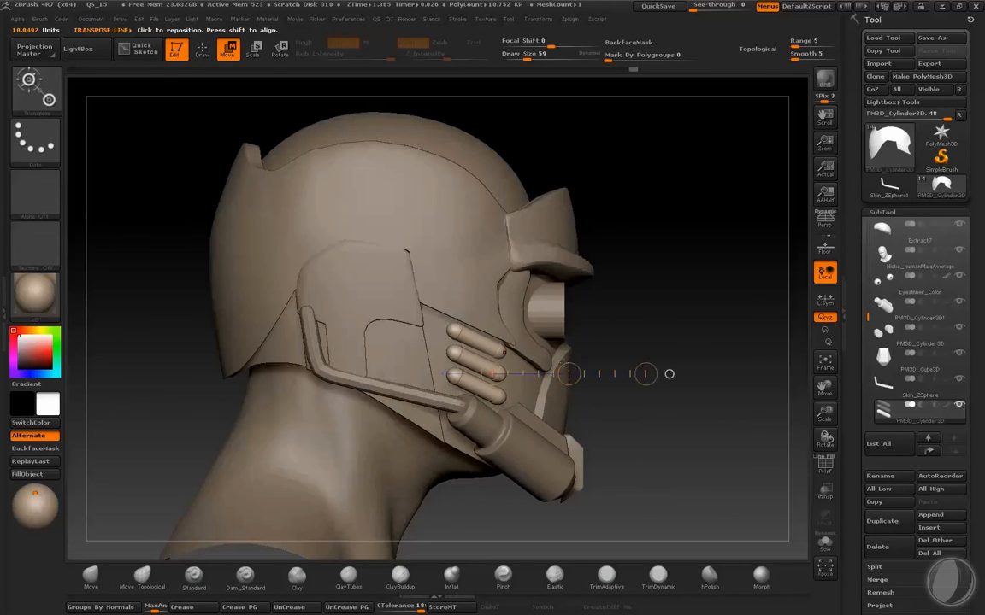
Step: Nudge the three cheek vents slightly outward in front view and check their placement from the side and front
{"action": "key", "text": "q"}
{"action": "mouse_move", "coordinate": [673, 320]}
{"action": "left_mouse_down"}
{"action": "mouse_move", "coordinate": [410, 395]}
{"action": "mouse_move", "coordinate": [413, 419]}
{"action": "left_mouse_up"}
{"action": "key", "text": "w"}
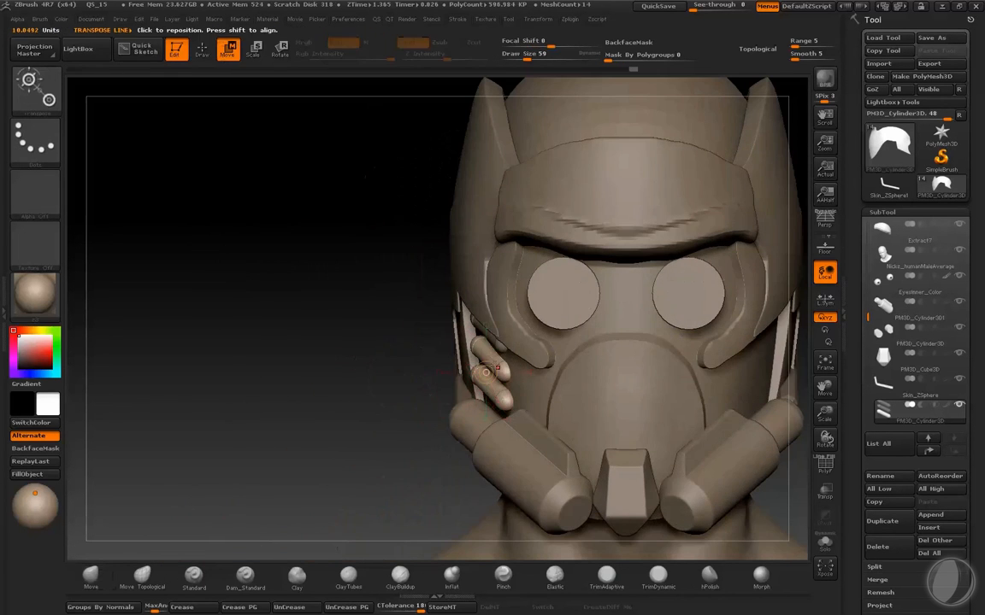
{"action": "mouse_move", "coordinate": [490, 359]}
{"action": "left_mouse_down", "text": "shift"}
{"action": "mouse_move", "coordinate": [409, 359]}
{"action": "mouse_move", "coordinate": [446, 359]}
{"action": "left_mouse_up", "text": "shift"}
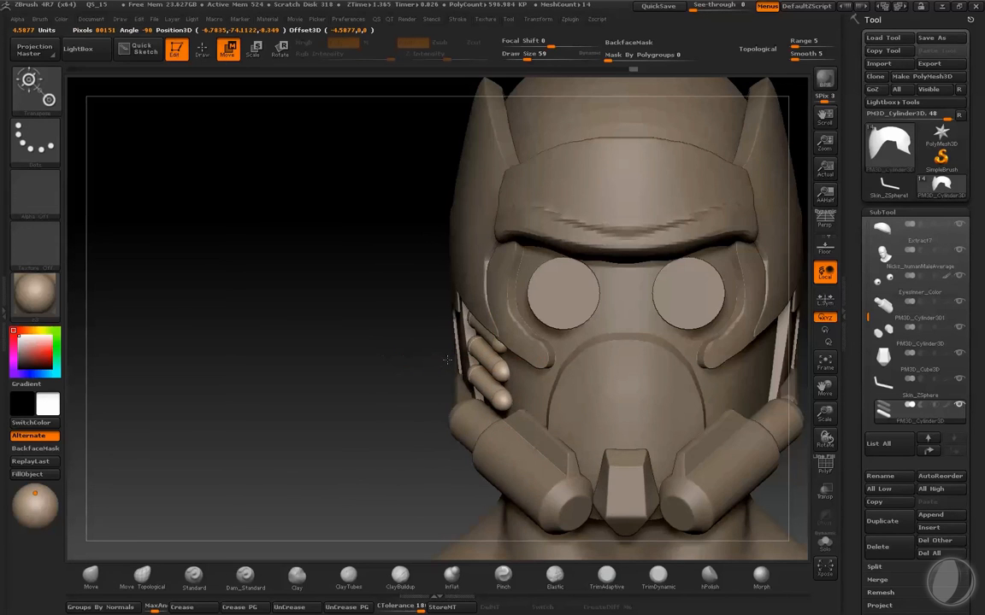
{"action": "key", "text": "q"}
{"action": "mouse_move", "coordinate": [385, 359]}
{"action": "left_mouse_down"}
{"action": "mouse_move", "coordinate": [688, 401]}
{"action": "mouse_move", "coordinate": [683, 390]}
{"action": "mouse_move", "coordinate": [651, 389]}
{"action": "left_mouse_up"}
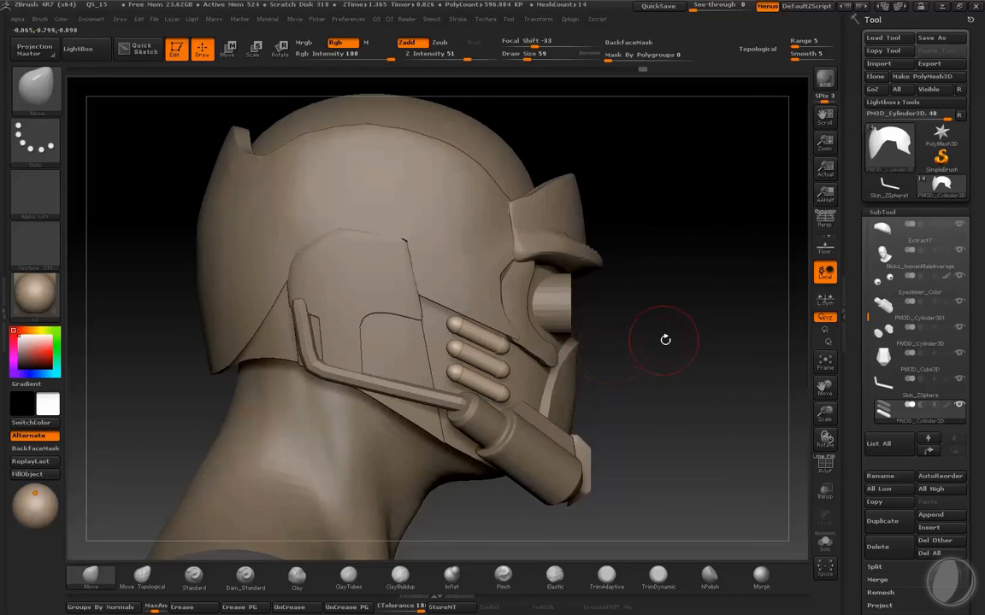
{"action": "left_click_drag", "start_coordinate": [662, 338], "coordinate": [501, 388]}
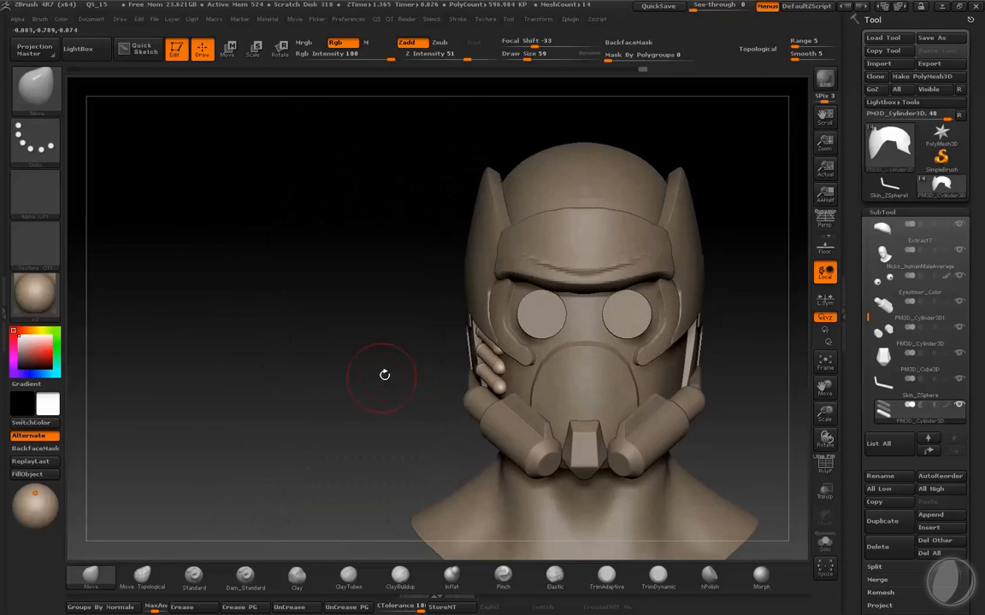
Step: Save the tool over the existing Star Lord Mask.ztl file in the Star lord Mask folder
{"action": "left_click", "coordinate": [932, 38]}
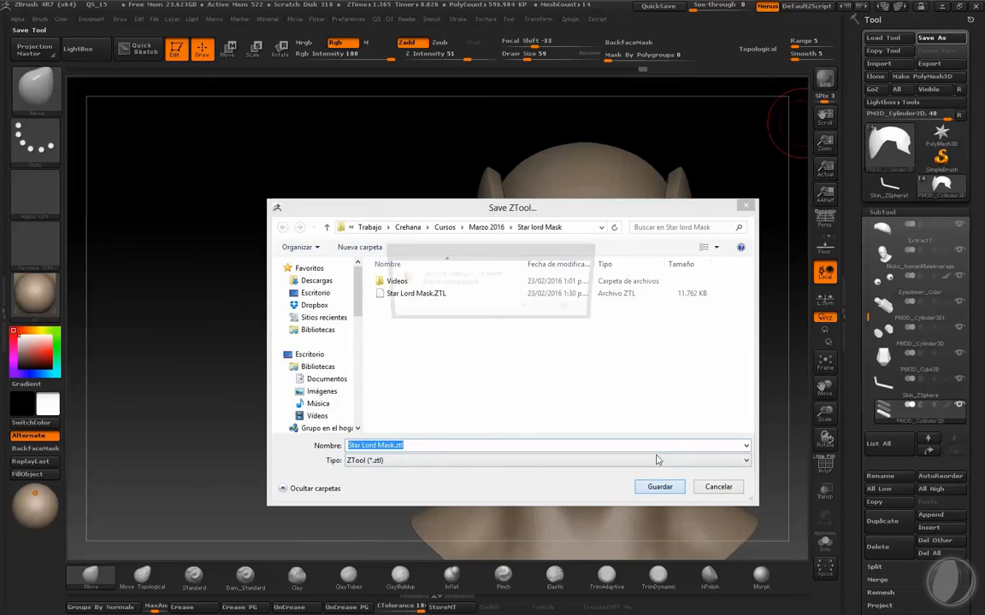
{"action": "left_click", "coordinate": [660, 487]}
{"action": "left_click", "coordinate": [530, 308]}
Step: Mirror and weld the three cheek vents onto the opposite side of the helmet
{"action": "key", "text": "space"}
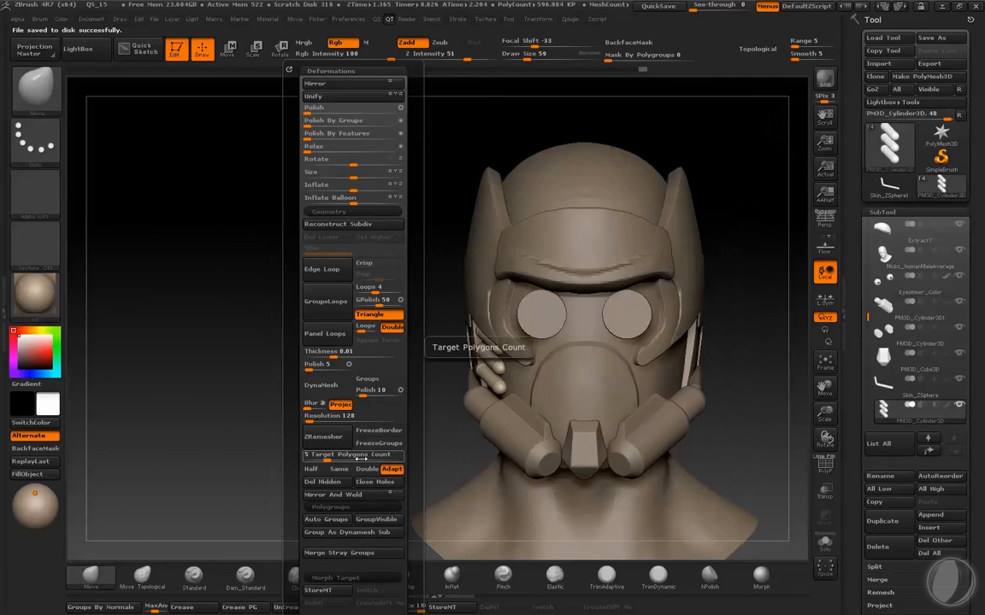
{"action": "left_click_drag", "start_coordinate": [205, 237], "coordinate": [573, 308]}
{"action": "left_click_drag", "start_coordinate": [699, 380], "coordinate": [615, 385], "text": "alt"}
{"action": "key", "text": "f"}
{"action": "key", "text": "f"}
{"action": "mouse_move", "coordinate": [745, 359]}
{"action": "left_mouse_down"}
{"action": "mouse_move", "coordinate": [766, 357]}
{"action": "mouse_move", "coordinate": [726, 357]}
{"action": "mouse_move", "coordinate": [719, 374]}
{"action": "mouse_move", "coordinate": [736, 357]}
{"action": "mouse_move", "coordinate": [716, 367]}
{"action": "left_mouse_up"}
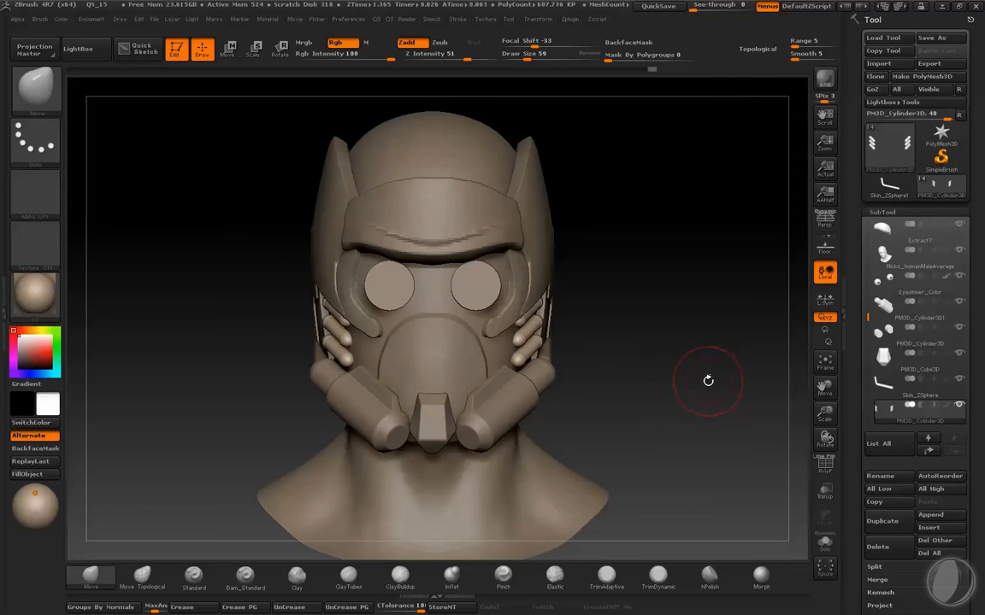
Step: Frame the whole bust from the front and turn on perspective display
{"action": "key", "text": "f"}
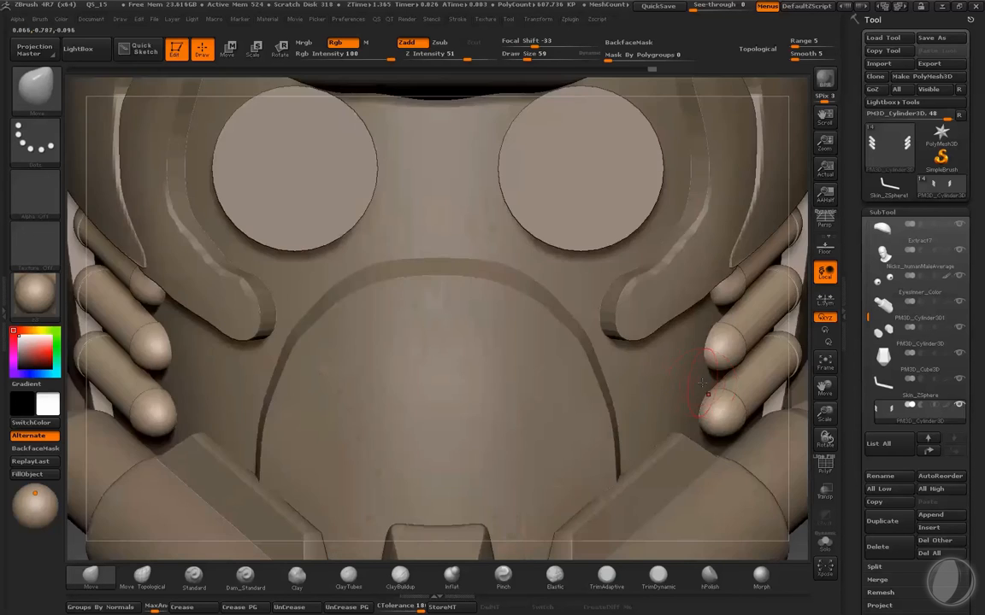
{"action": "key", "text": "f"}
{"action": "mouse_move", "coordinate": [711, 382]}
{"action": "left_mouse_down"}
{"action": "mouse_move", "coordinate": [726, 385]}
{"action": "mouse_move", "coordinate": [712, 378]}
{"action": "left_mouse_up"}
{"action": "key", "text": "p"}
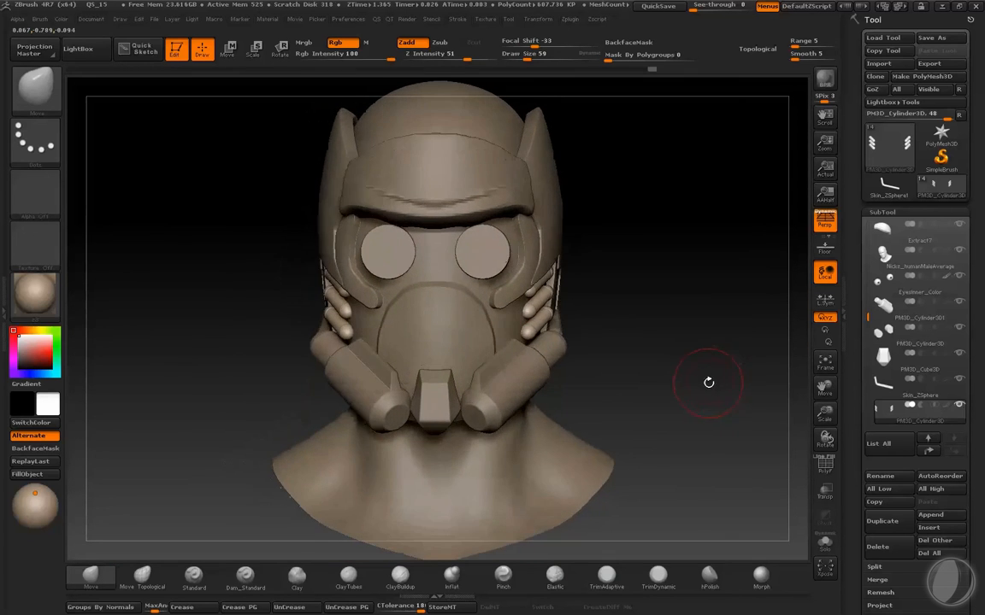
{"action": "left_click", "coordinate": [845, 607]}
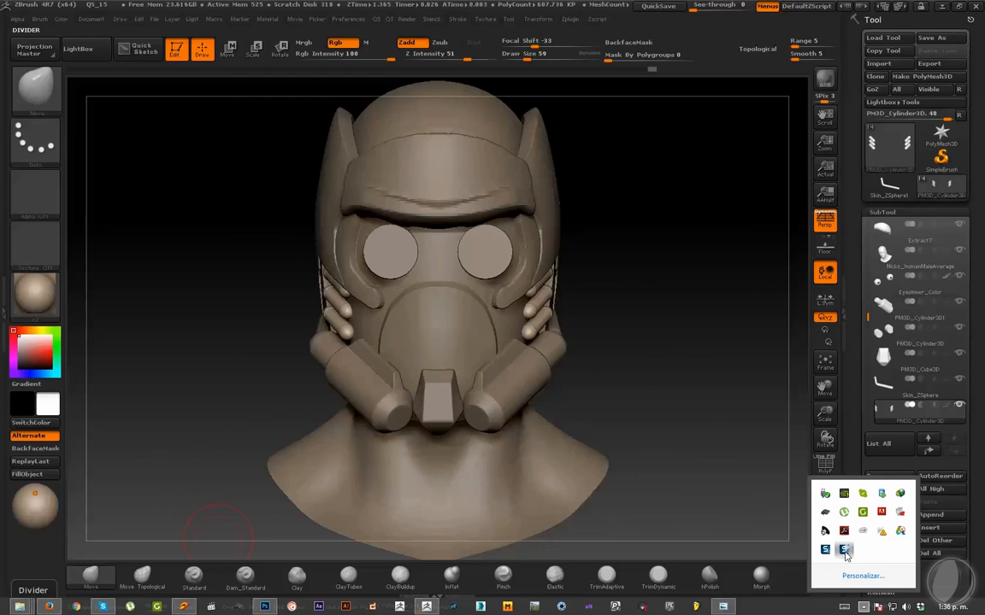